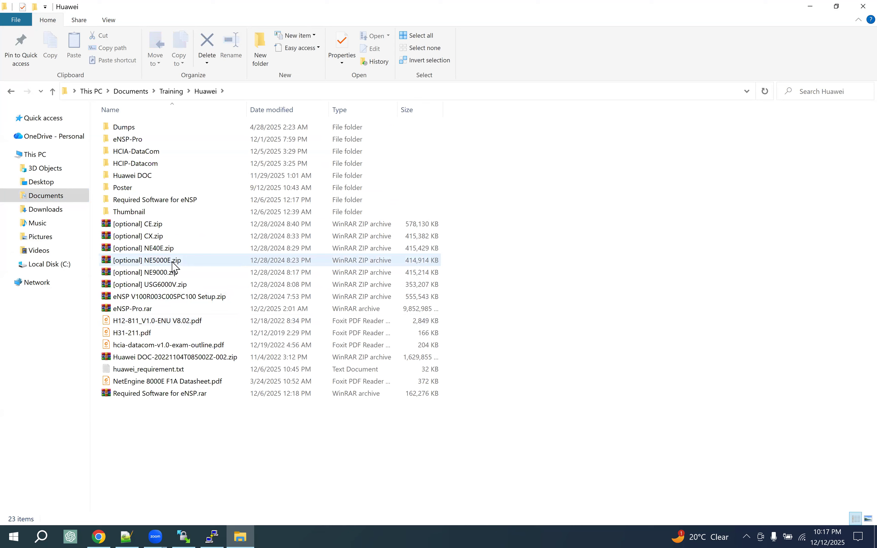
Open the IOS folder inside Training and select the huaweine40-ne40 folder
{"action": "left_click", "coordinate": [178, 92]}
{"action": "double_click", "coordinate": [130, 228]}
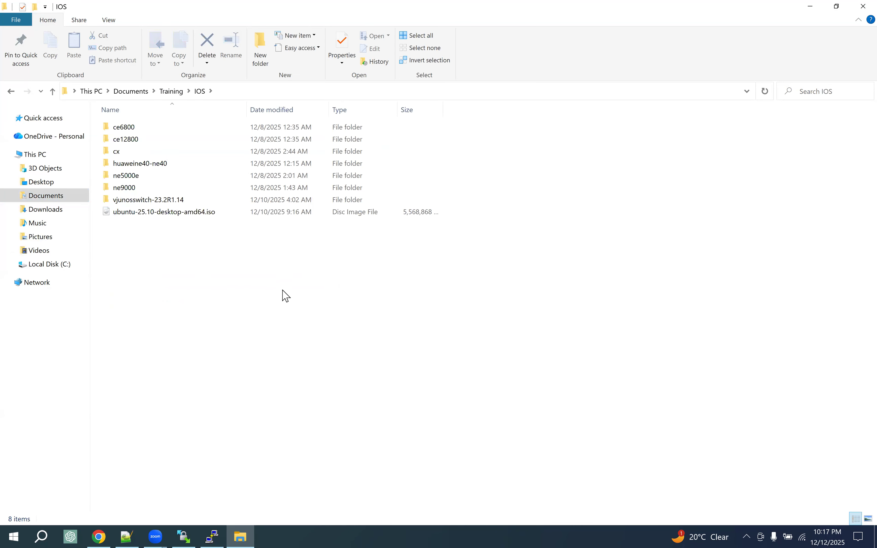
{"action": "left_click", "coordinate": [134, 189]}
{"action": "left_click", "coordinate": [143, 166]}
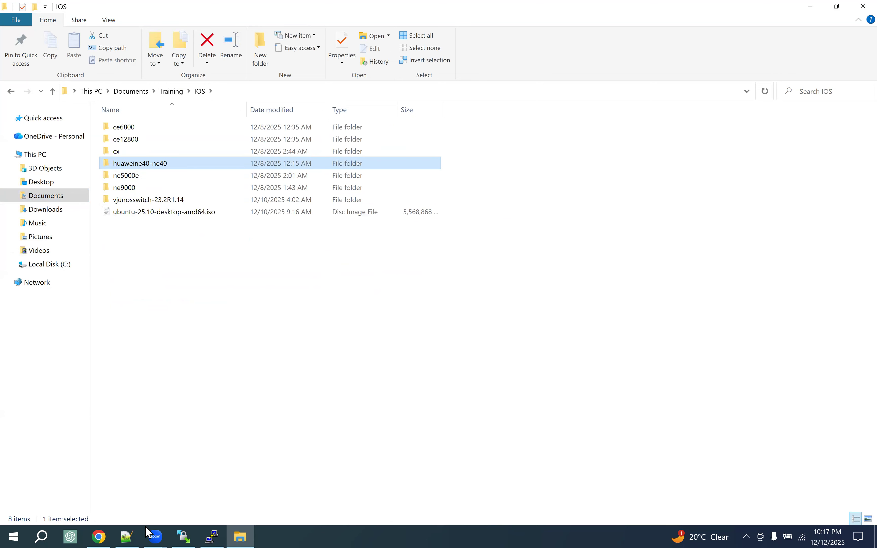
Switch to Chrome, review the three NE40E routers in the EVE topology, and reload the page
{"action": "left_click", "coordinate": [98, 536]}
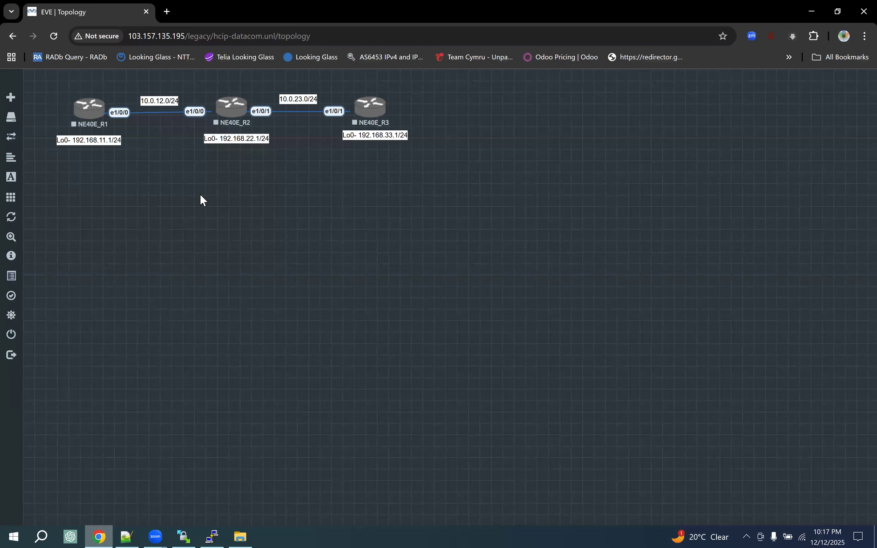
{"action": "left_click_drag", "start_coordinate": [103, 178], "coordinate": [80, 107]}
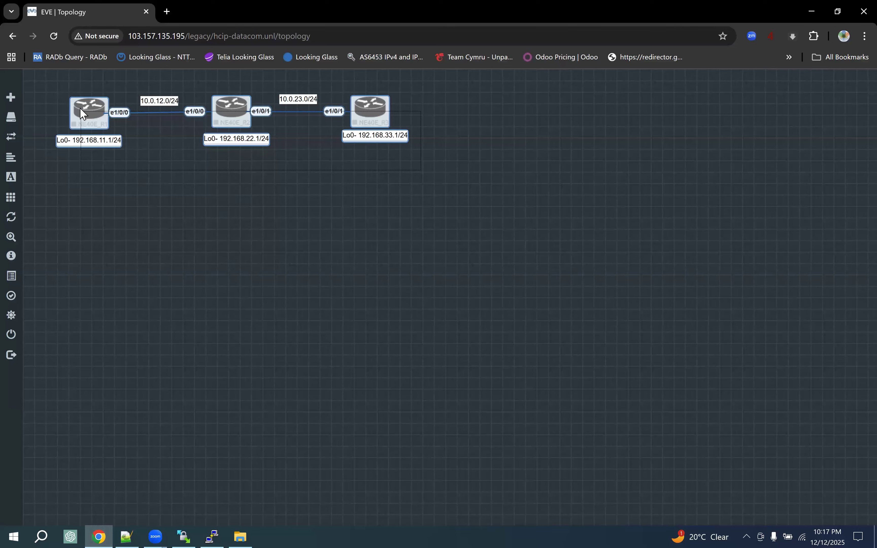
{"action": "left_click", "coordinate": [113, 242]}
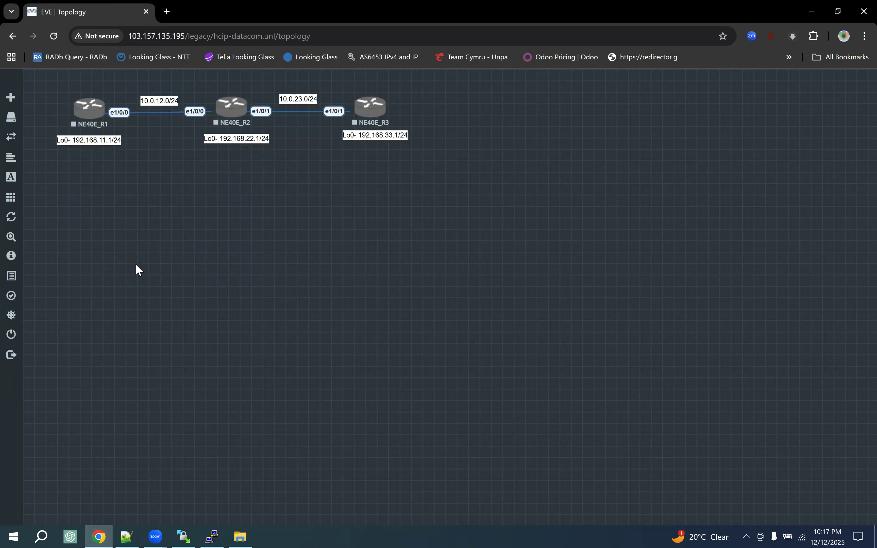
{"action": "left_click", "coordinate": [53, 36]}
Search the new-node templates in the EVE lab for "hua" and close the dialog without adding a node
{"action": "right_click", "coordinate": [143, 222]}
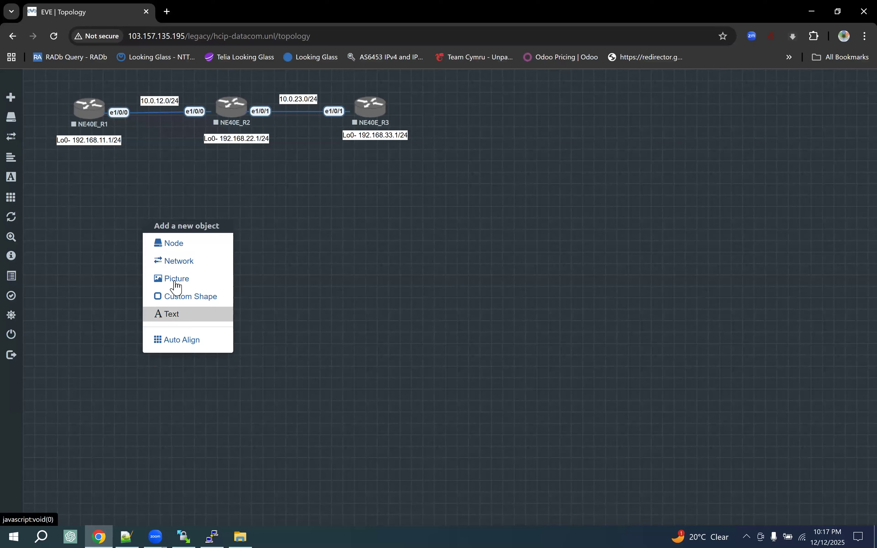
{"action": "left_click", "coordinate": [208, 244]}
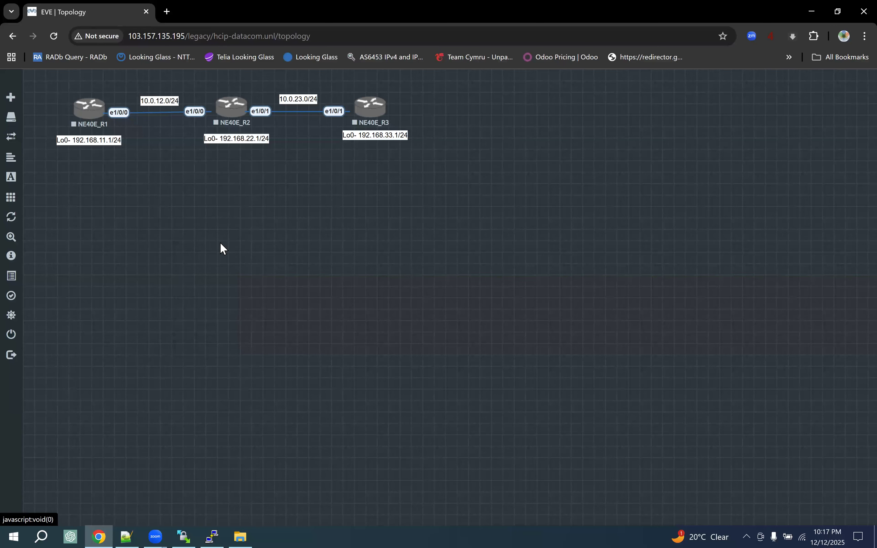
{"action": "type", "text": "hua"}
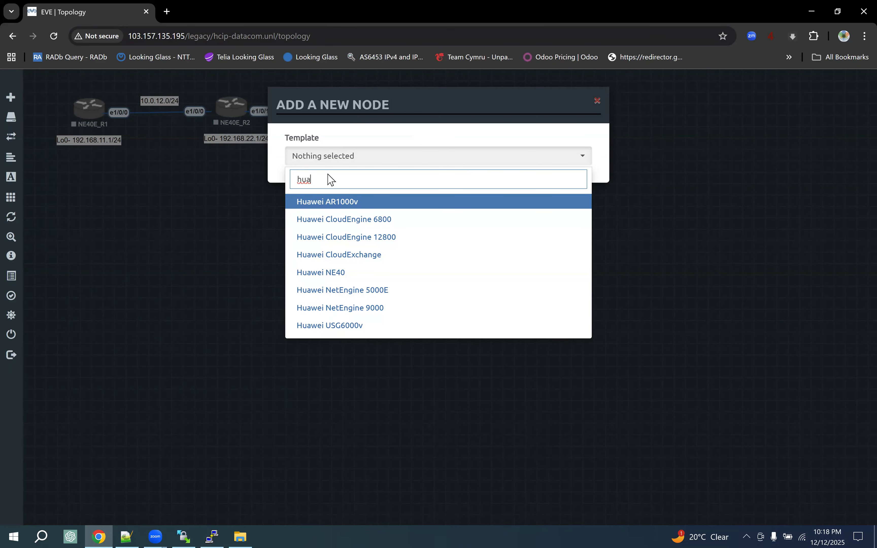
{"action": "left_click", "coordinate": [276, 181]}
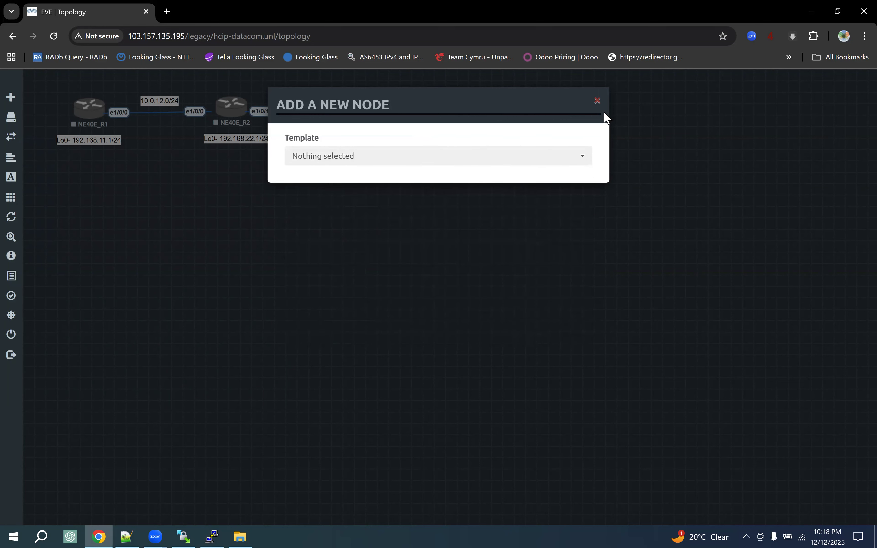
{"action": "left_click", "coordinate": [598, 102]}
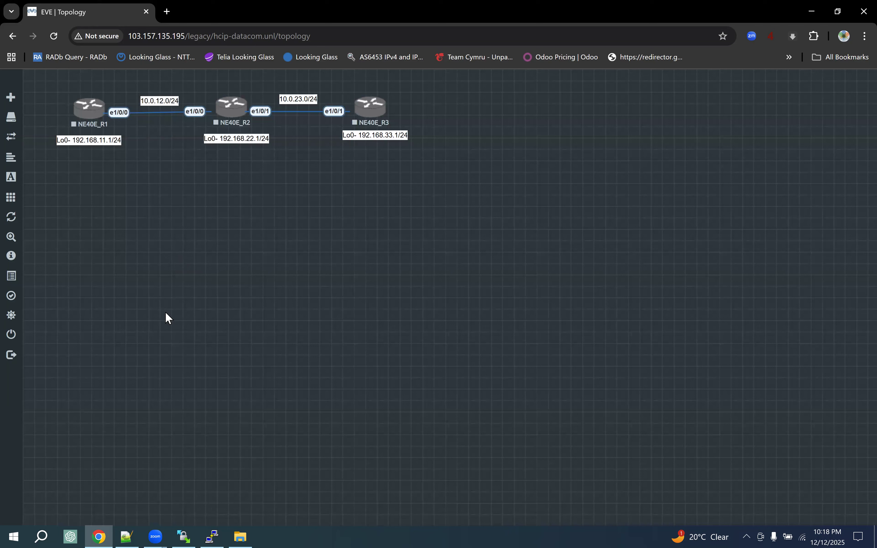
Switch to File Explorer and select the ce6800 folder among the Huawei image folders in IOS
{"action": "left_click", "coordinate": [242, 533]}
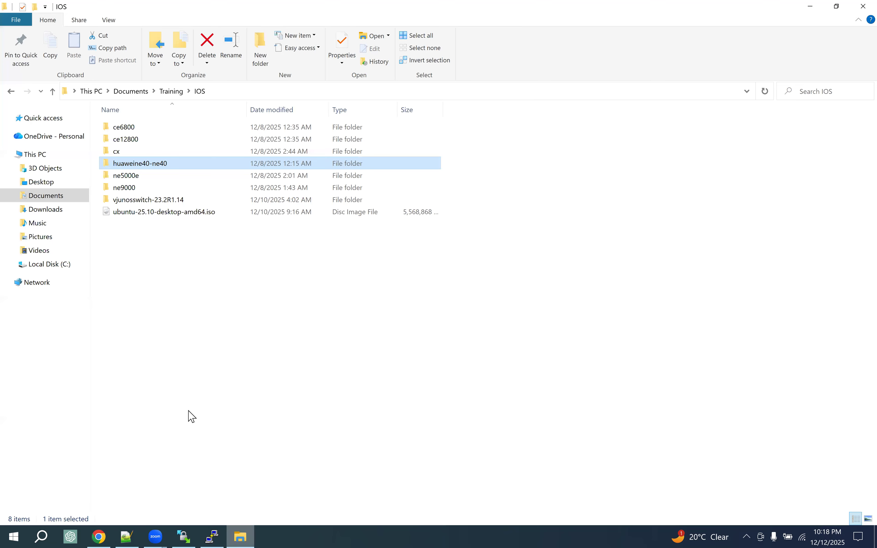
{"action": "left_click", "coordinate": [239, 390]}
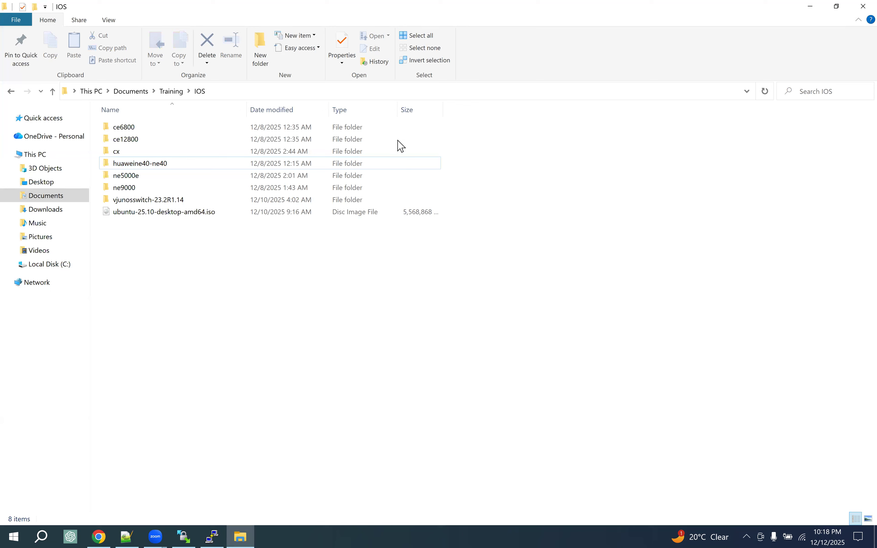
{"action": "left_click", "coordinate": [357, 139]}
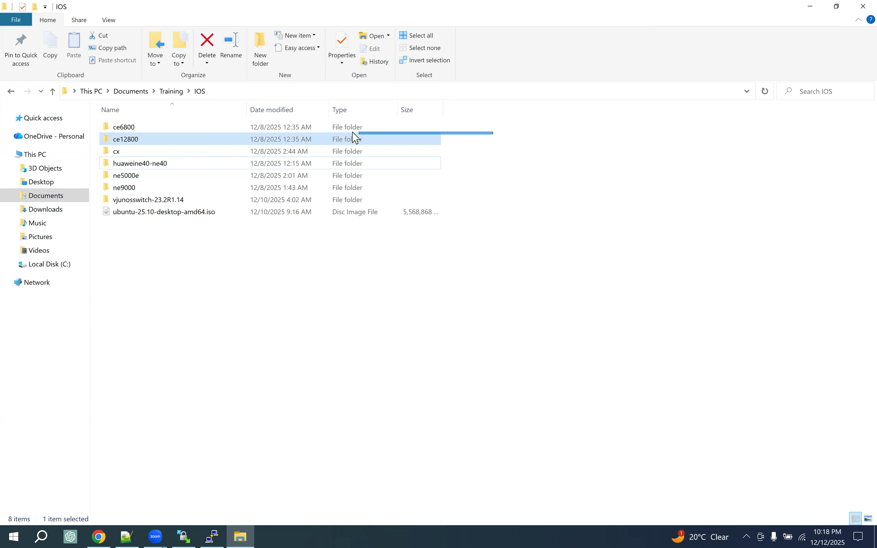
{"action": "key", "text": "End"}
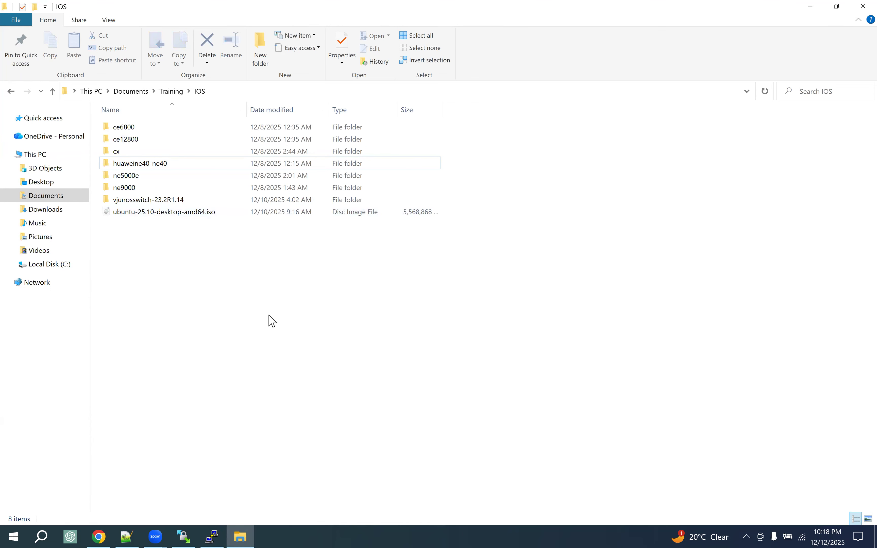
{"action": "left_click", "coordinate": [129, 127]}
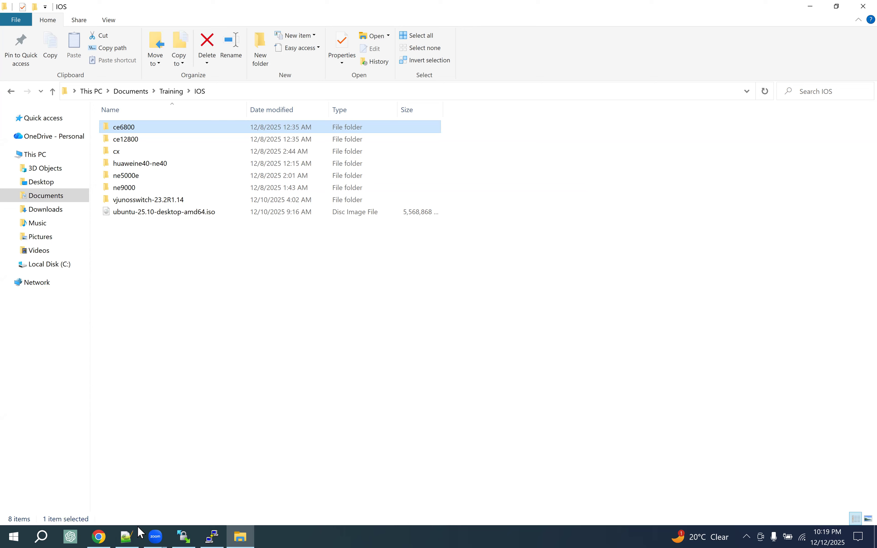
Switch to Chrome, search the web for "ce 6800" in a new tab, and open Huawei Enterprise's CloudEngine 6800 Series page
{"action": "left_click", "coordinate": [97, 533]}
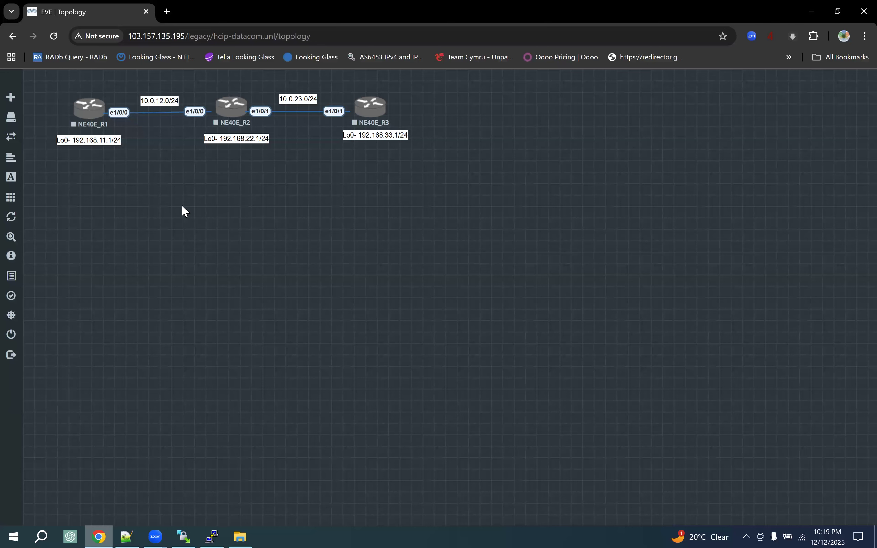
{"action": "left_click", "coordinate": [168, 12]}
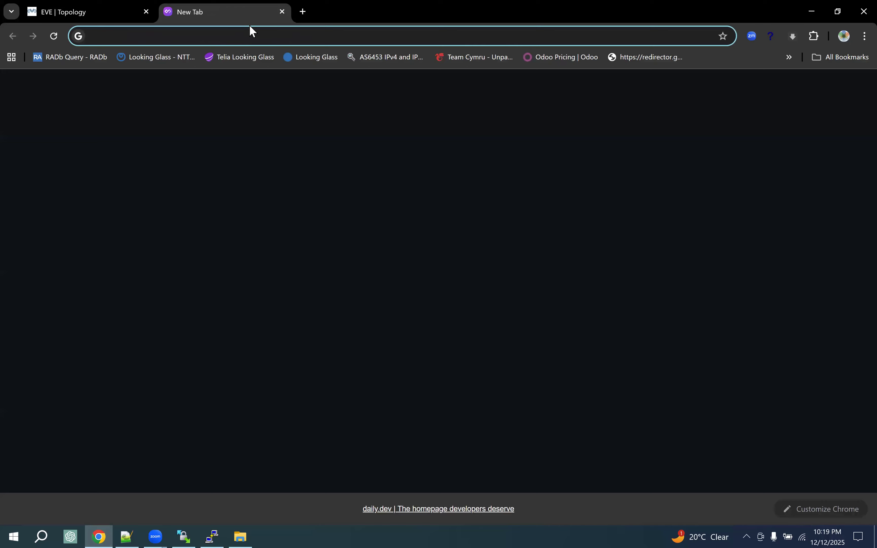
{"action": "type", "text": "ce"}
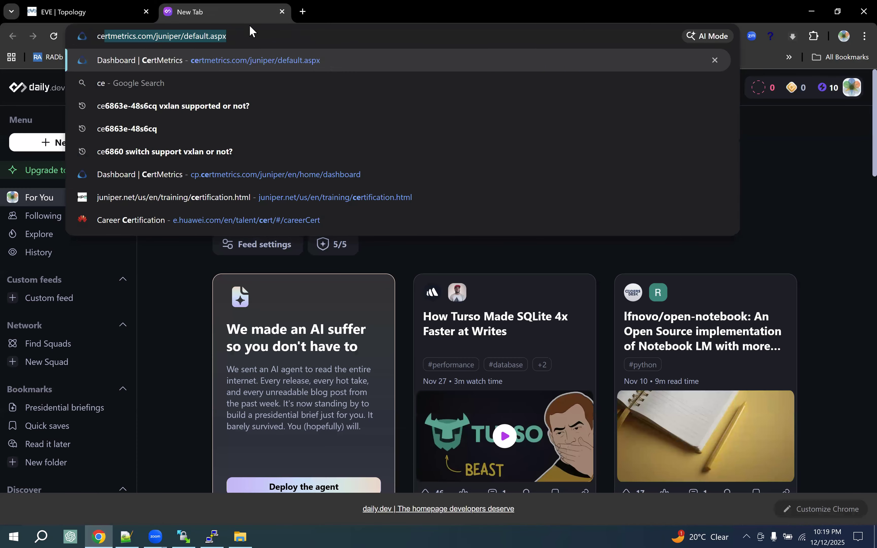
{"action": "type", "text": " 6800"}
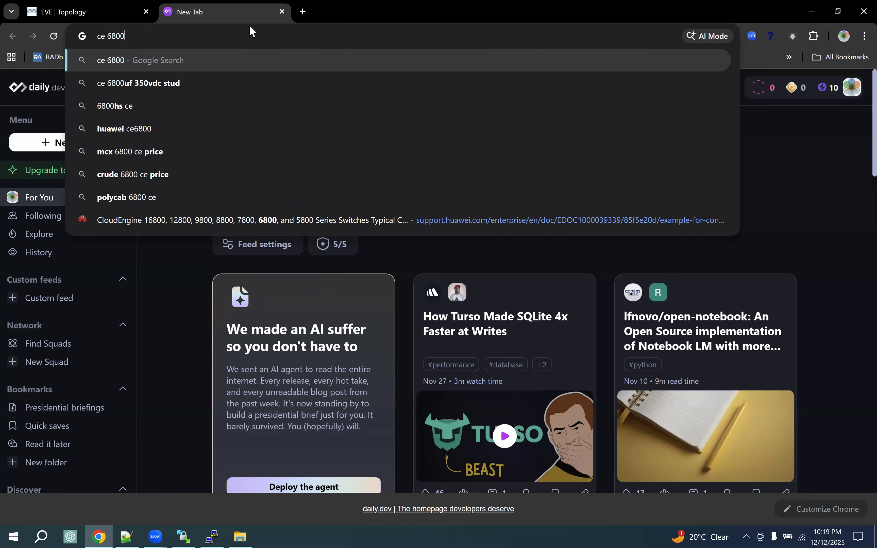
{"action": "key", "text": "Return"}
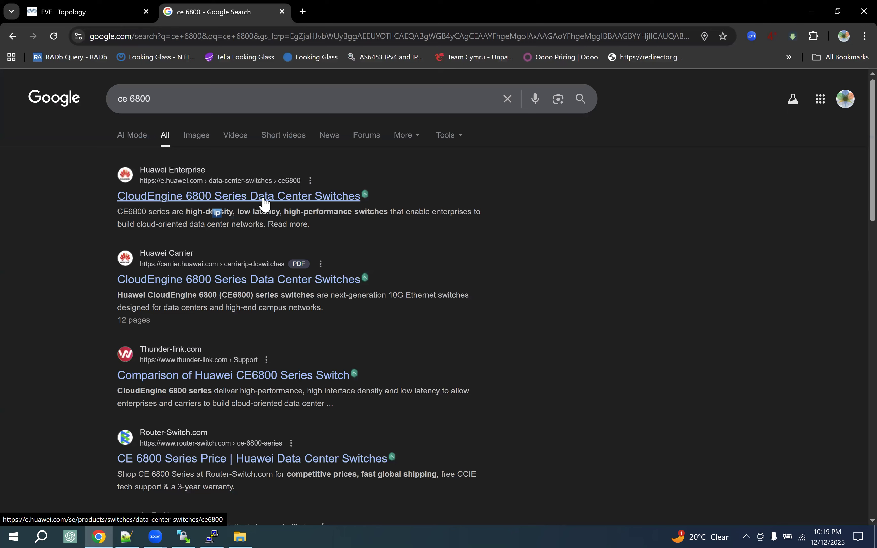
{"action": "left_click", "coordinate": [360, 201]}
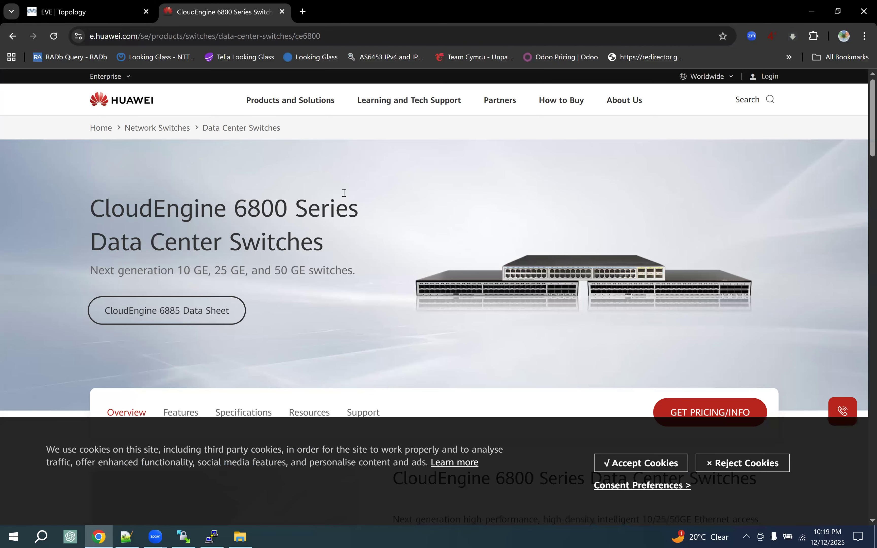
Look through the CloudEngine 6800 overview and features, and accept the site's cookies
{"action": "scroll", "coordinate": [344, 198], "scroll_direction": "down", "scroll_amount": 5}
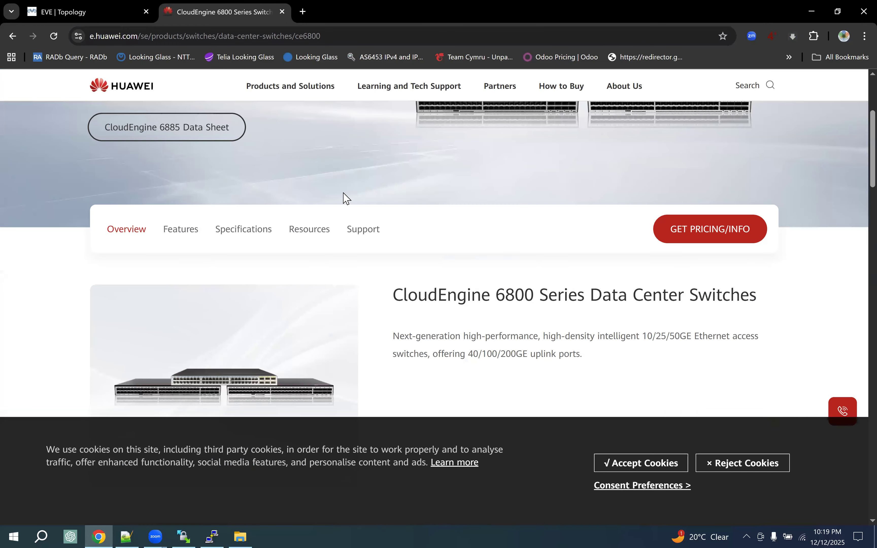
{"action": "scroll", "coordinate": [345, 198], "scroll_direction": "down", "scroll_amount": 8}
{"action": "scroll", "coordinate": [345, 197], "scroll_direction": "up", "scroll_amount": 6}
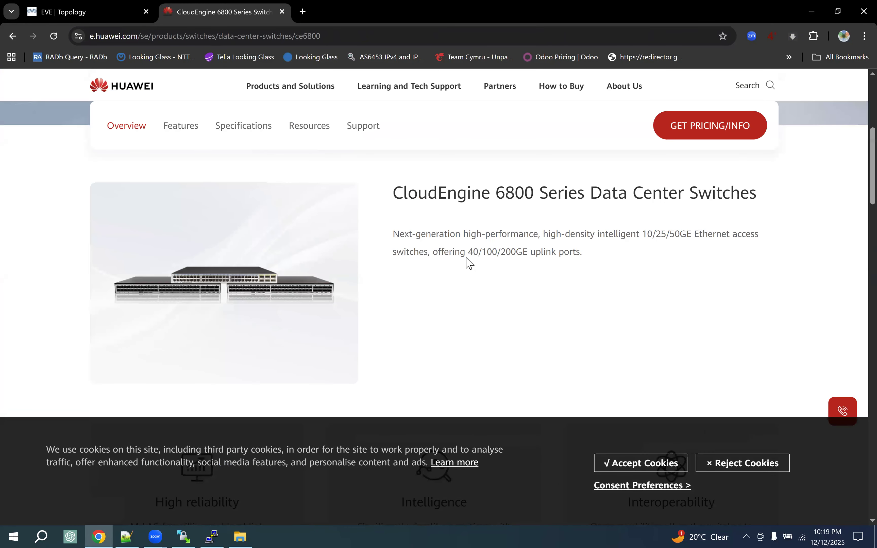
{"action": "scroll", "coordinate": [469, 263], "scroll_direction": "down", "scroll_amount": 9}
{"action": "left_click", "coordinate": [641, 456]}
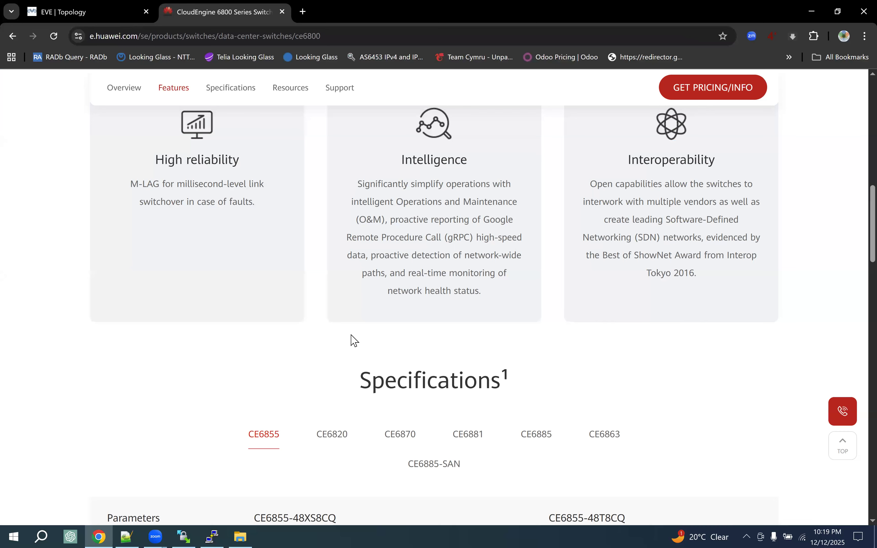
Examine the ports and switching capacity of the CE6855 models in the specifications table
{"action": "scroll", "coordinate": [300, 311], "scroll_direction": "down", "scroll_amount": 6}
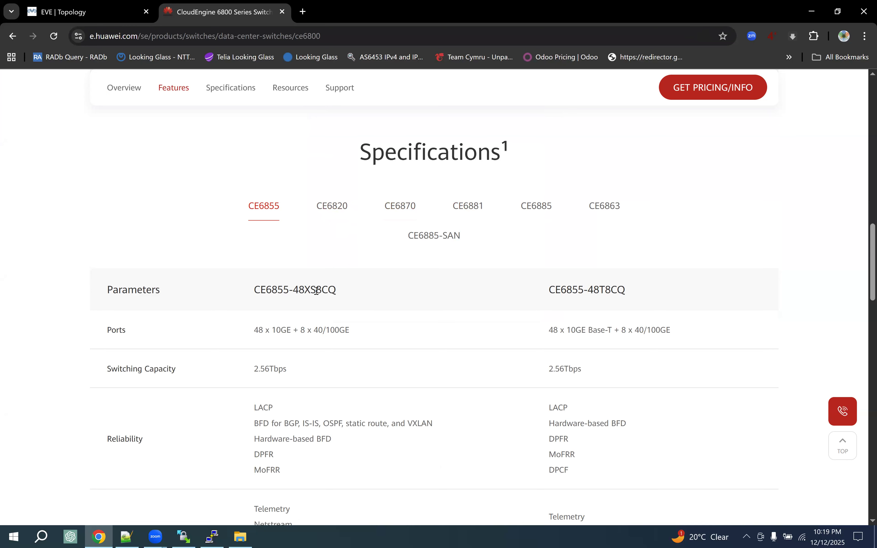
{"action": "left_click_drag", "start_coordinate": [316, 290], "coordinate": [341, 292]}
{"action": "left_click_drag", "start_coordinate": [301, 330], "coordinate": [335, 330]}
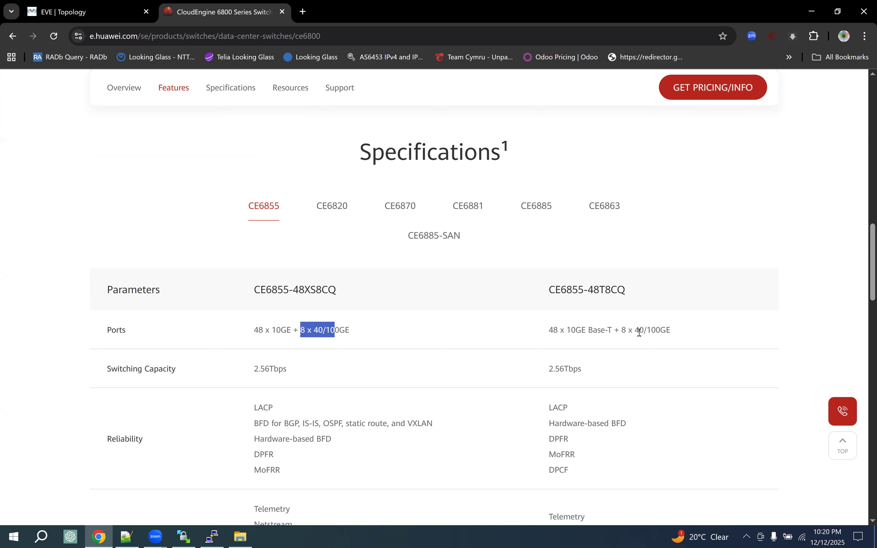
{"action": "left_click_drag", "start_coordinate": [622, 333], "coordinate": [675, 332]}
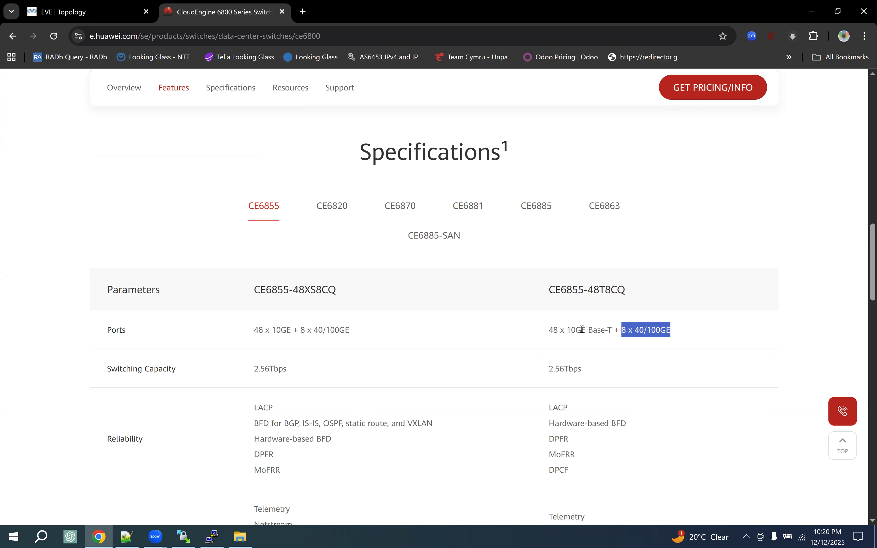
{"action": "left_click_drag", "start_coordinate": [581, 330], "coordinate": [513, 344]}
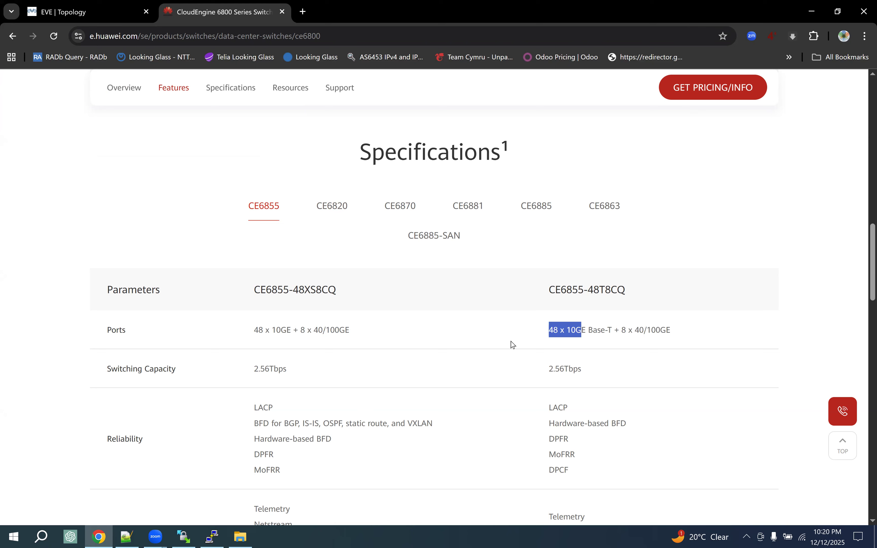
{"action": "left_click_drag", "start_coordinate": [587, 369], "coordinate": [308, 373]}
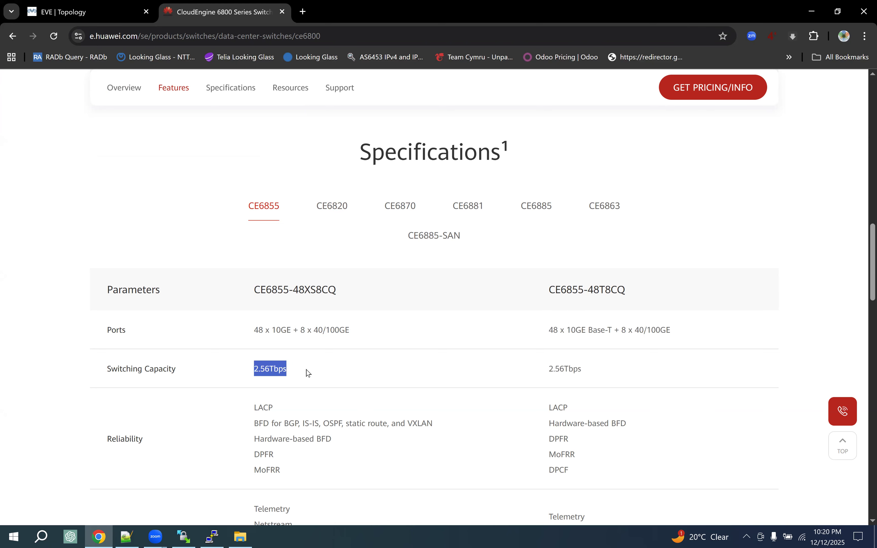
{"action": "scroll", "coordinate": [308, 373], "scroll_direction": "down", "scroll_amount": 8}
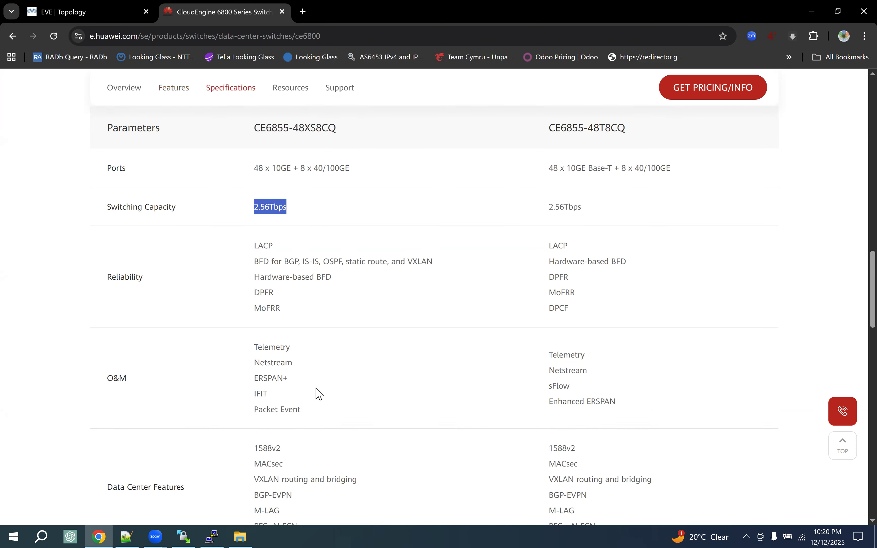
Show the CE6881 specifications, examine the port configurations of its models, and return to the CE6855 specifications
{"action": "scroll", "coordinate": [319, 390], "scroll_direction": "up", "scroll_amount": 5}
{"action": "scroll", "coordinate": [319, 389], "scroll_direction": "up", "scroll_amount": 5}
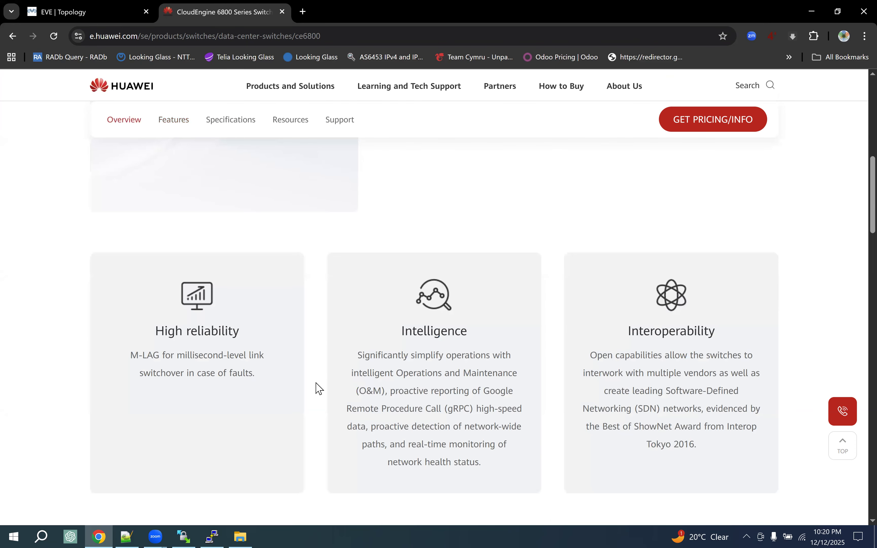
{"action": "scroll", "coordinate": [372, 387], "scroll_direction": "down", "scroll_amount": 3}
{"action": "left_click", "coordinate": [466, 381]}
{"action": "scroll", "coordinate": [346, 397], "scroll_direction": "down", "scroll_amount": 4}
{"action": "left_click_drag", "start_coordinate": [299, 289], "coordinate": [699, 296]}
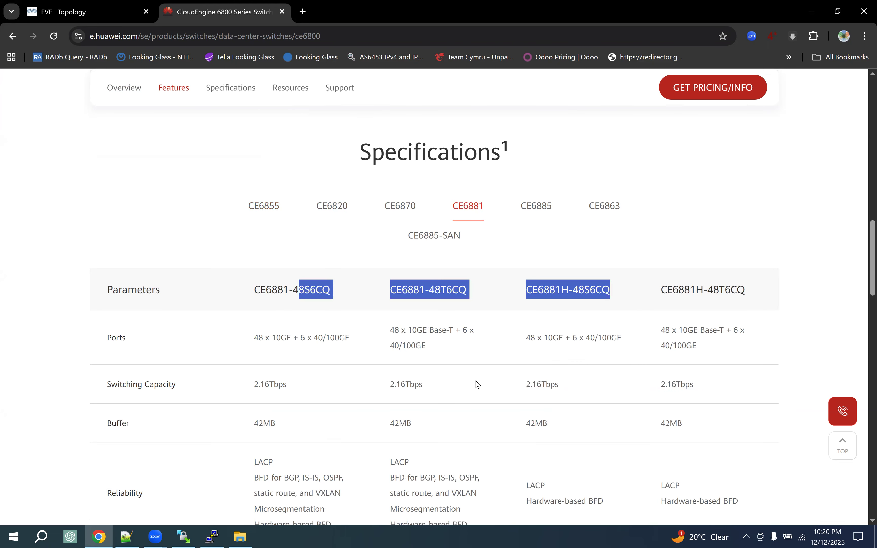
{"action": "left_click_drag", "start_coordinate": [270, 338], "coordinate": [373, 342]}
{"action": "left_click_drag", "start_coordinate": [434, 332], "coordinate": [500, 341]}
{"action": "left_click_drag", "start_coordinate": [666, 345], "coordinate": [686, 346]}
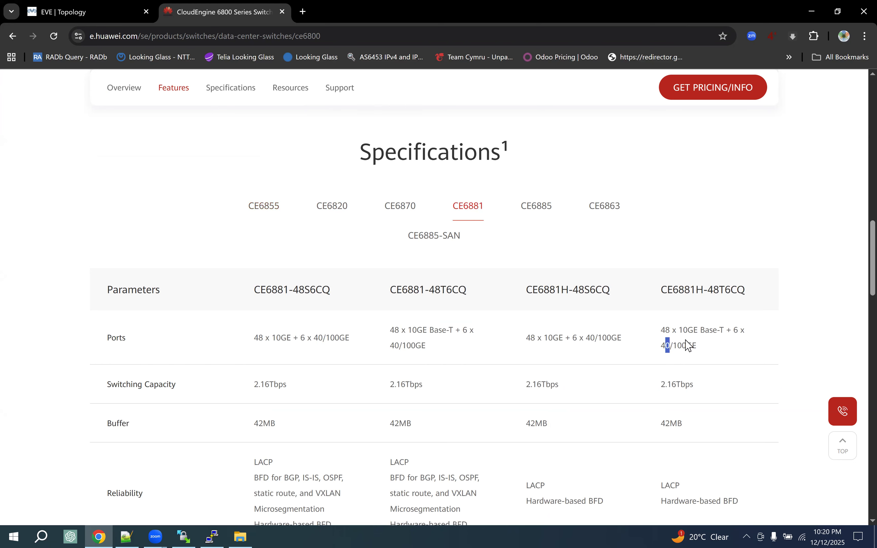
{"action": "scroll", "coordinate": [408, 382], "scroll_direction": "up", "scroll_amount": 1}
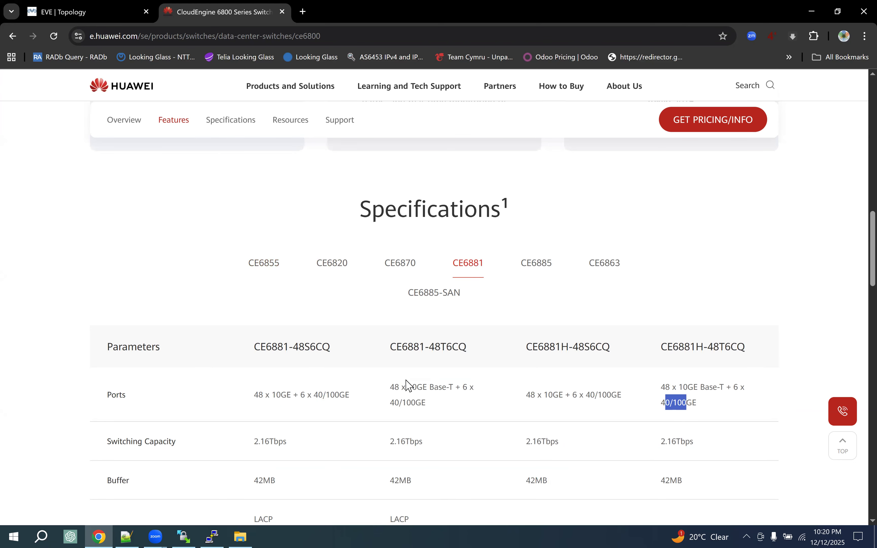
{"action": "left_click", "coordinate": [268, 268]}
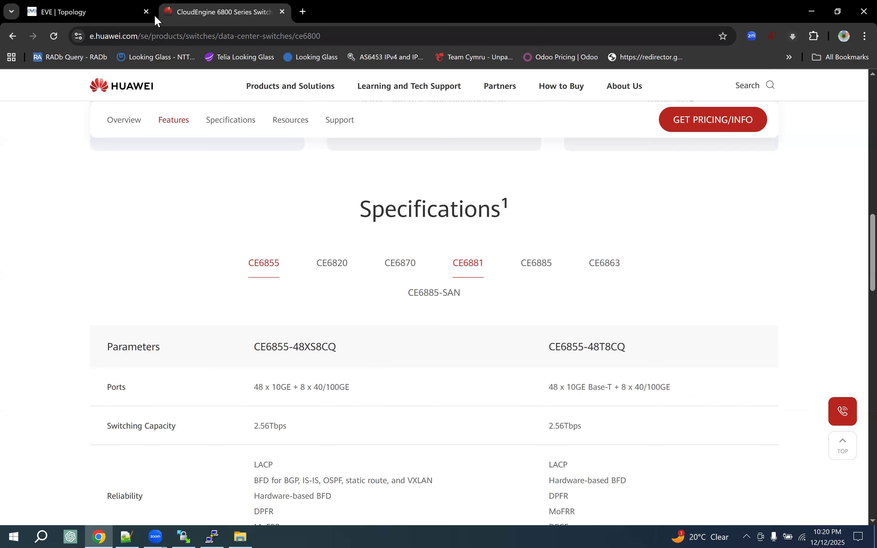
Return to the EVE-NG topology page, and switch to File Explorer to open the ce6800 folder in IOS
{"action": "left_click", "coordinate": [100, 11]}
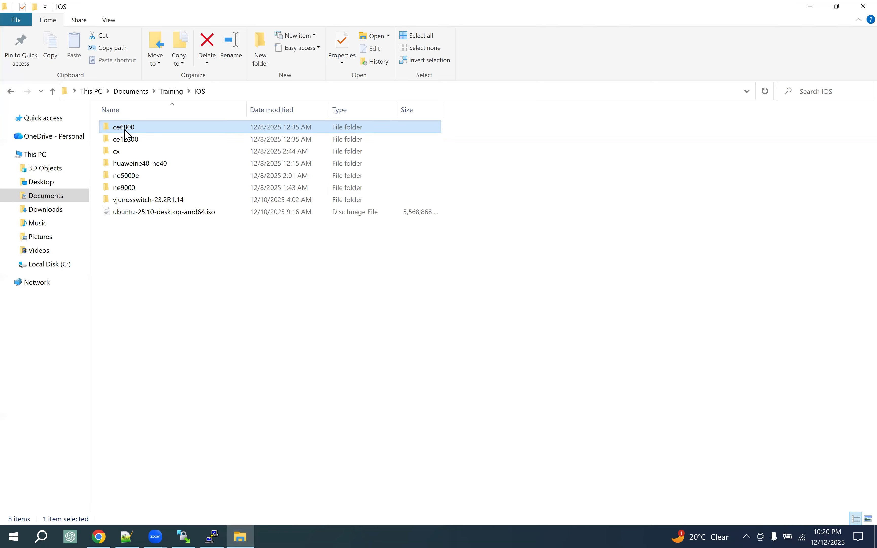
{"action": "double_click", "coordinate": [125, 130]}
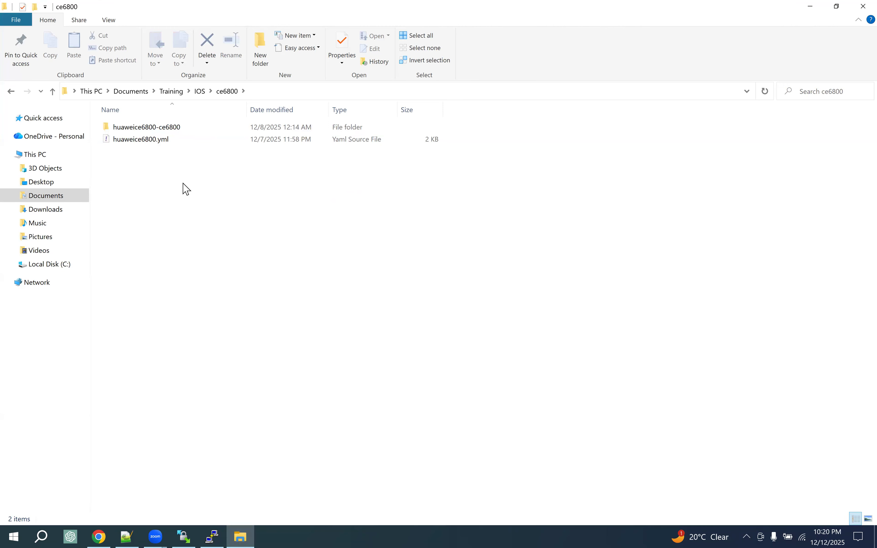
Switch to Chrome, list the node templates matching "hua" for a new topology node, and close the dialog without adding one
{"action": "left_click", "coordinate": [100, 536]}
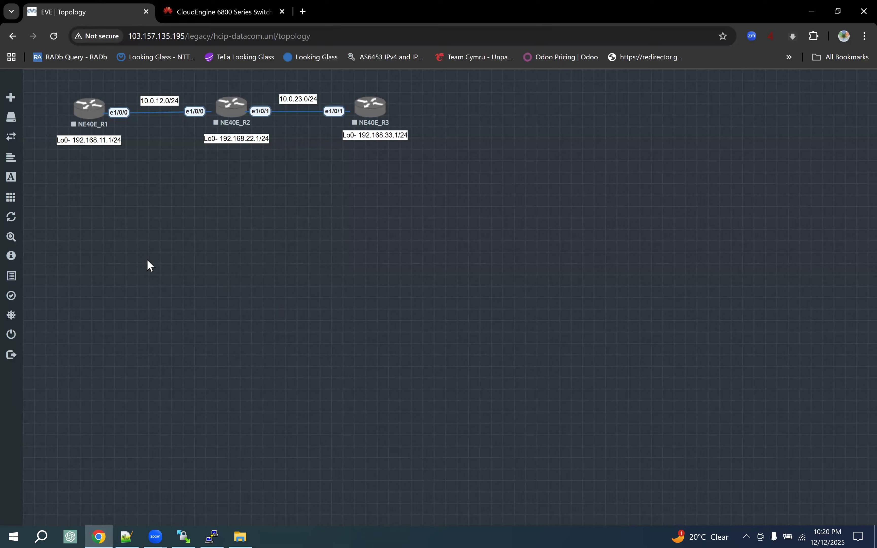
{"action": "right_click", "coordinate": [155, 221]}
{"action": "left_click", "coordinate": [194, 247]}
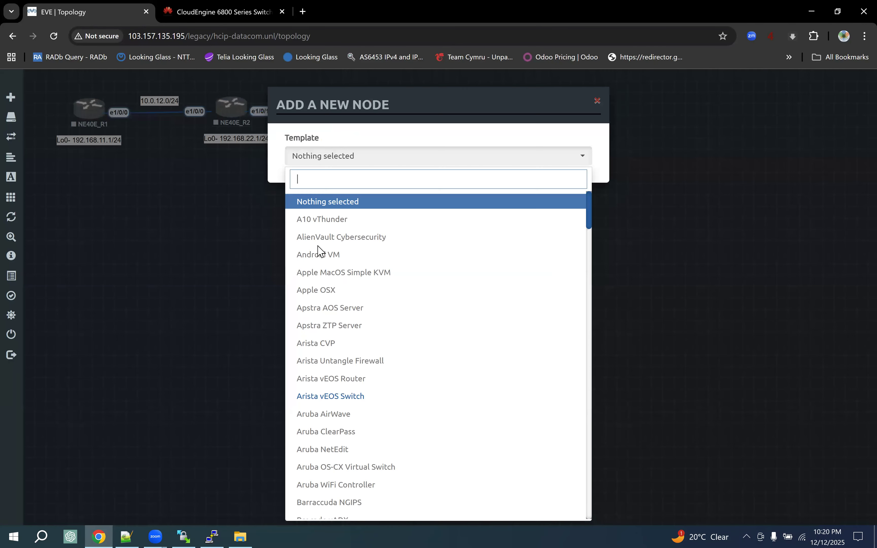
{"action": "type", "text": "hua"}
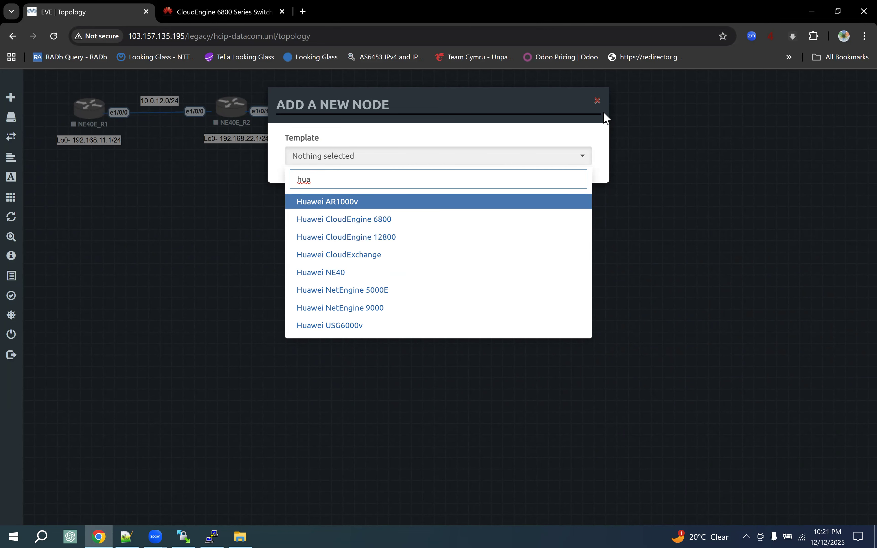
{"action": "left_click", "coordinate": [597, 101]}
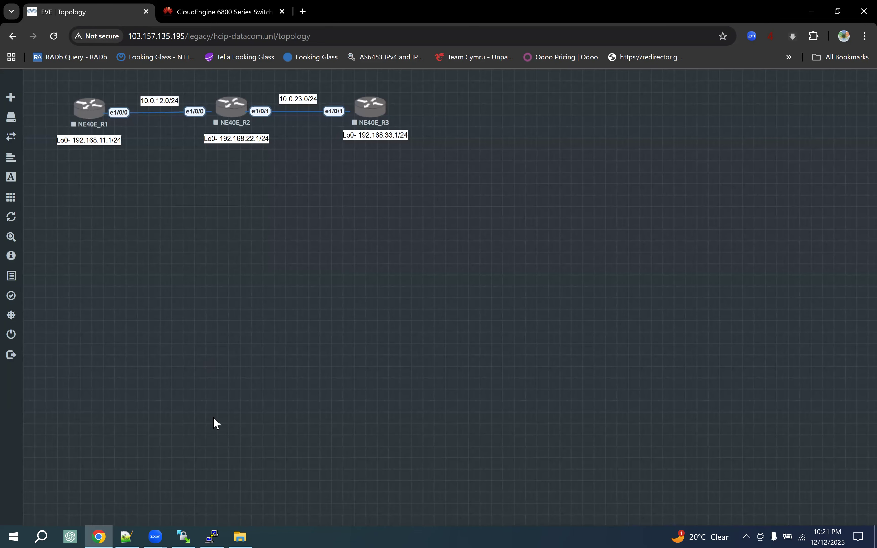
View the server's qemu image folders in WinSCP, and return to Chrome to review the "hua" node templates again without adding a node
{"action": "left_click", "coordinate": [185, 533]}
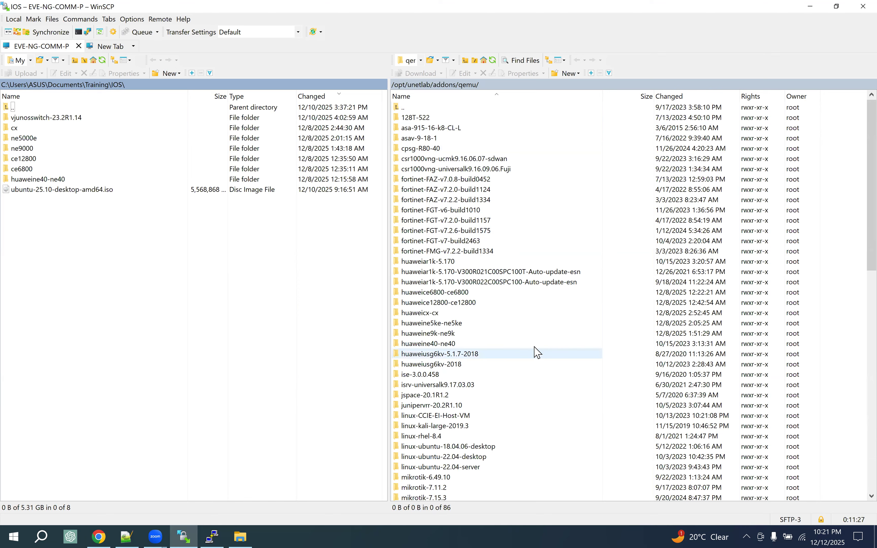
{"action": "left_click", "coordinate": [105, 532]}
{"action": "right_click", "coordinate": [305, 276]}
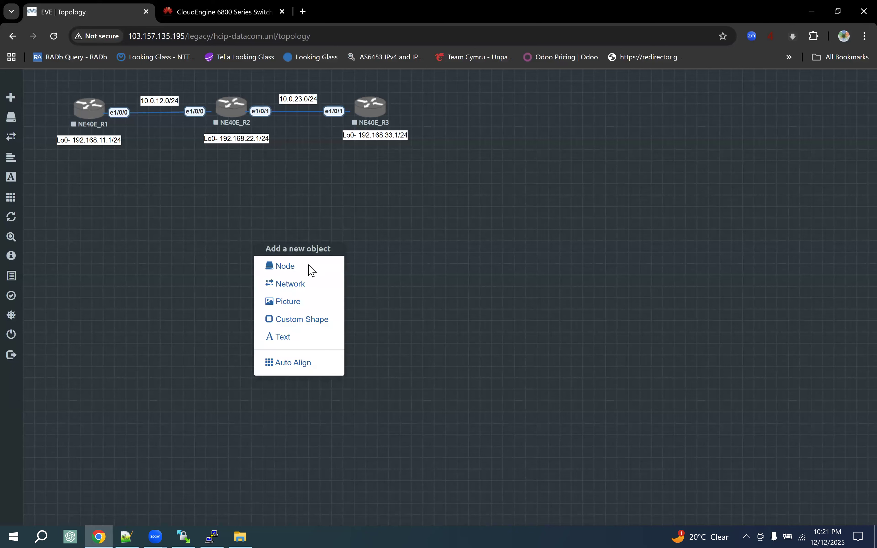
{"action": "left_click", "coordinate": [312, 270]}
{"action": "type", "text": "h"}
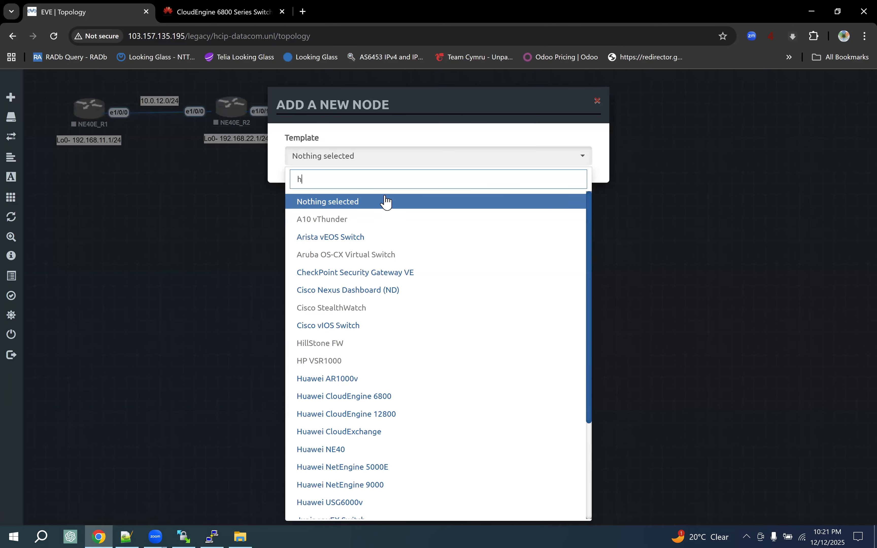
{"action": "type", "text": "ua"}
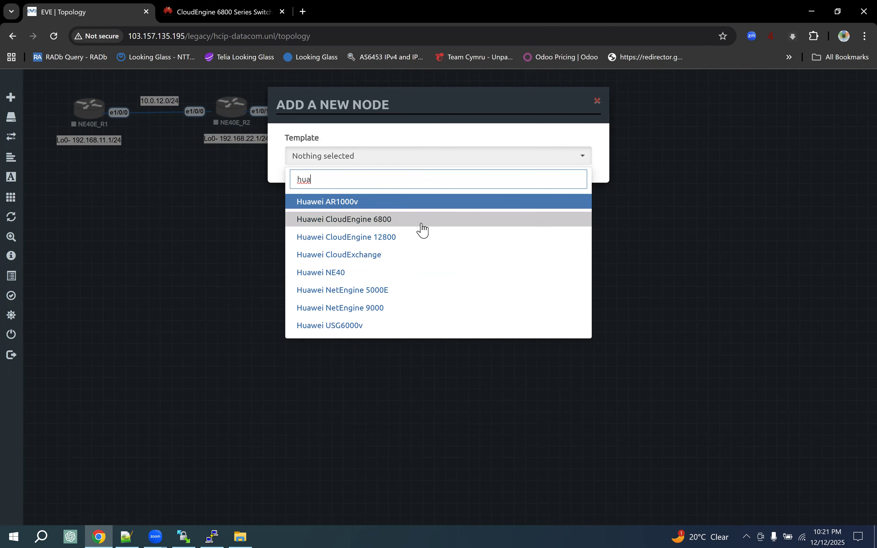
{"action": "left_click", "coordinate": [598, 102]}
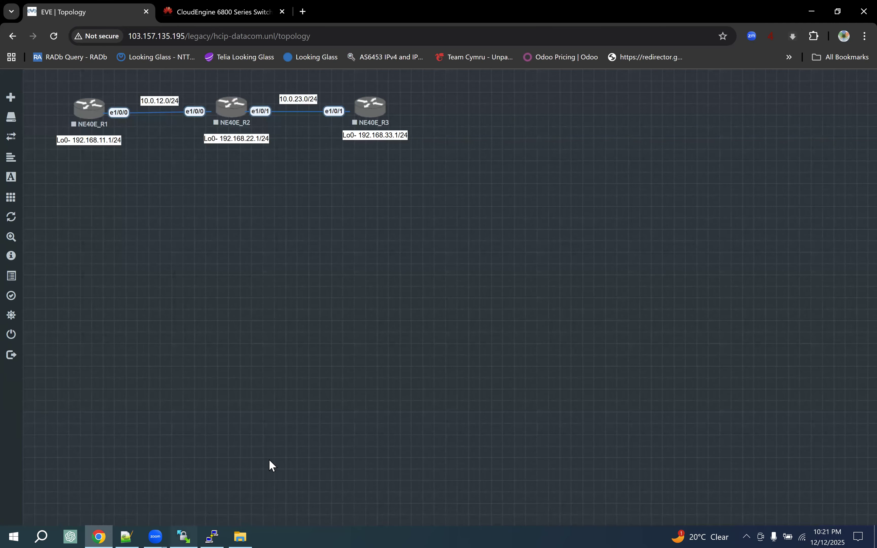
Switch to WinSCP and open the /opt/unetlab/html/templates folder on the server
{"action": "key", "text": "alt+Tab"}
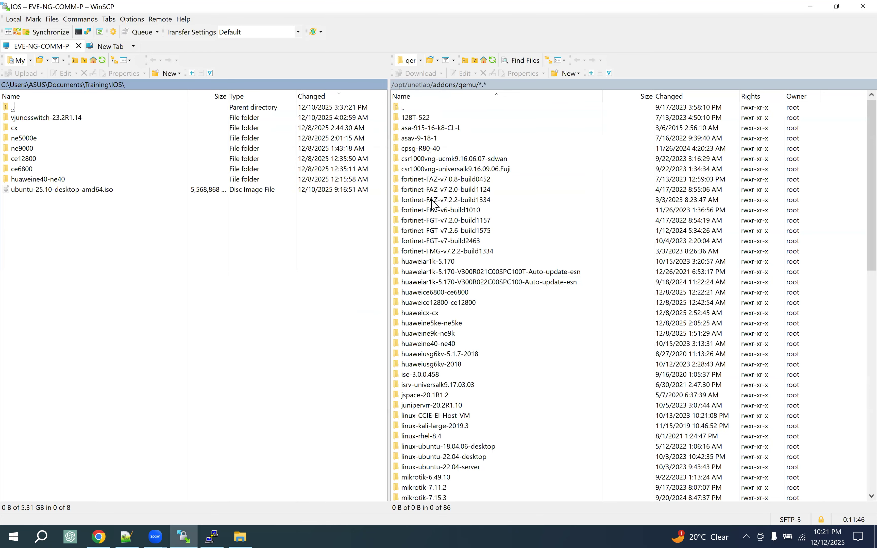
{"action": "double_click", "coordinate": [412, 138]}
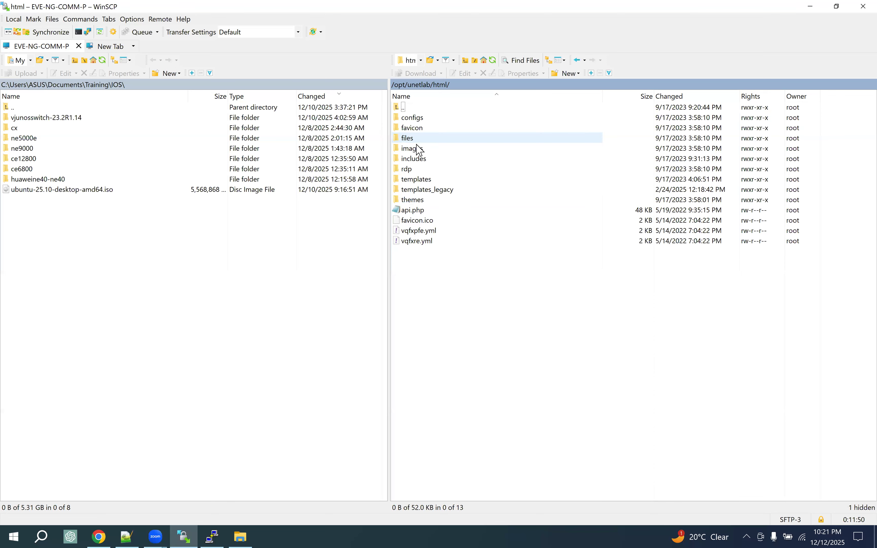
{"action": "double_click", "coordinate": [420, 180]}
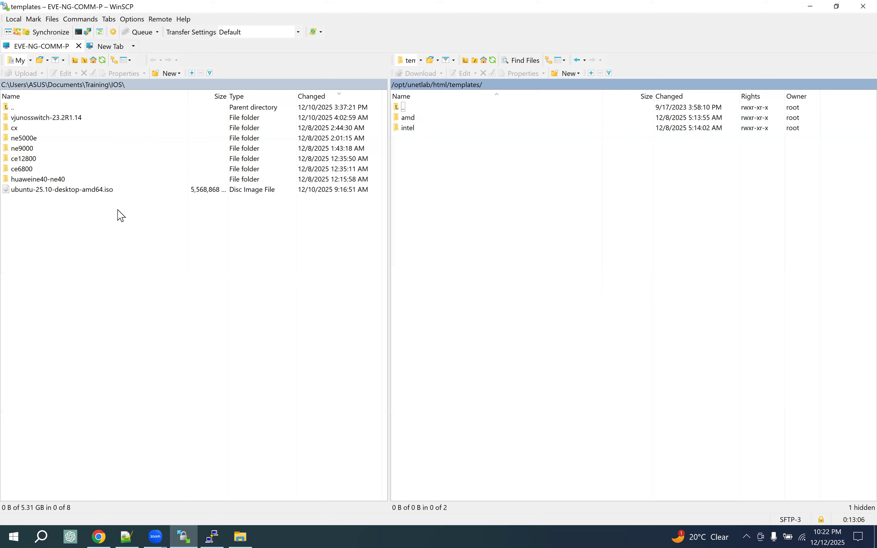
Open the local ce6800 folder, select huaweice6800.yml, and point out the intel templates folder on the server
{"action": "left_click", "coordinate": [34, 170]}
{"action": "double_click", "coordinate": [75, 175]}
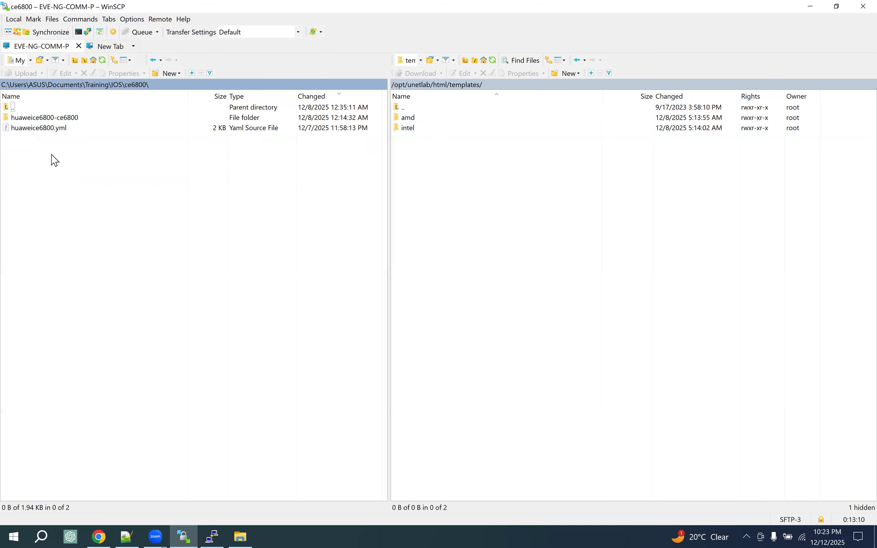
{"action": "left_click_drag", "start_coordinate": [55, 151], "coordinate": [23, 134]}
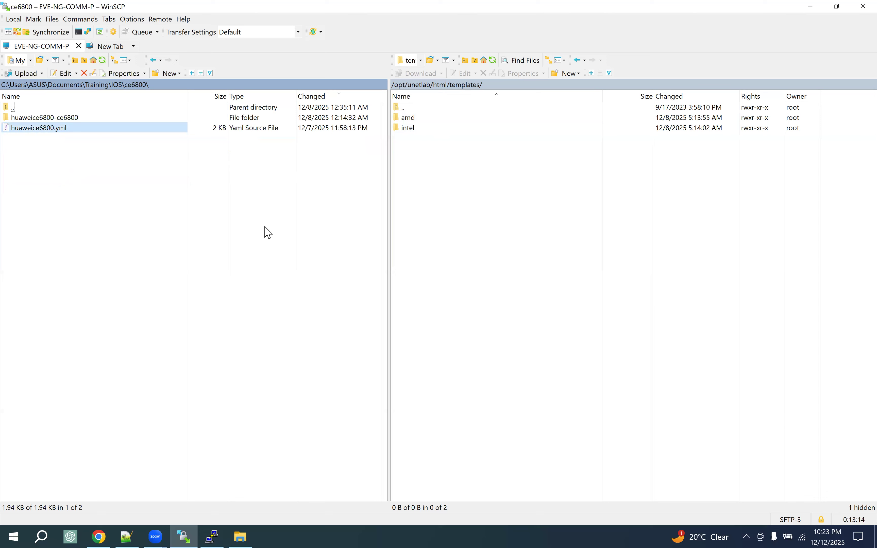
{"action": "left_click", "coordinate": [413, 130]}
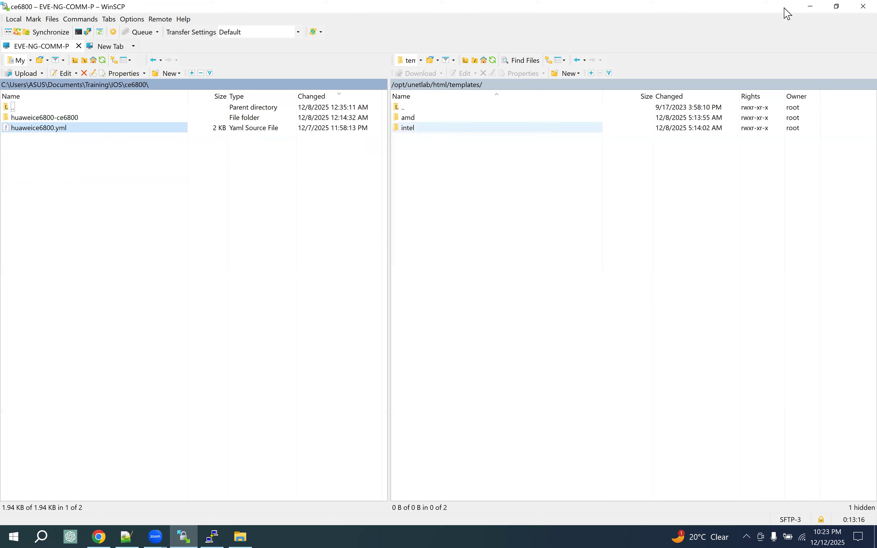
Minimize the open windows, check the processor type in the PC's properties, and close Settings
{"action": "left_click", "coordinate": [810, 14]}
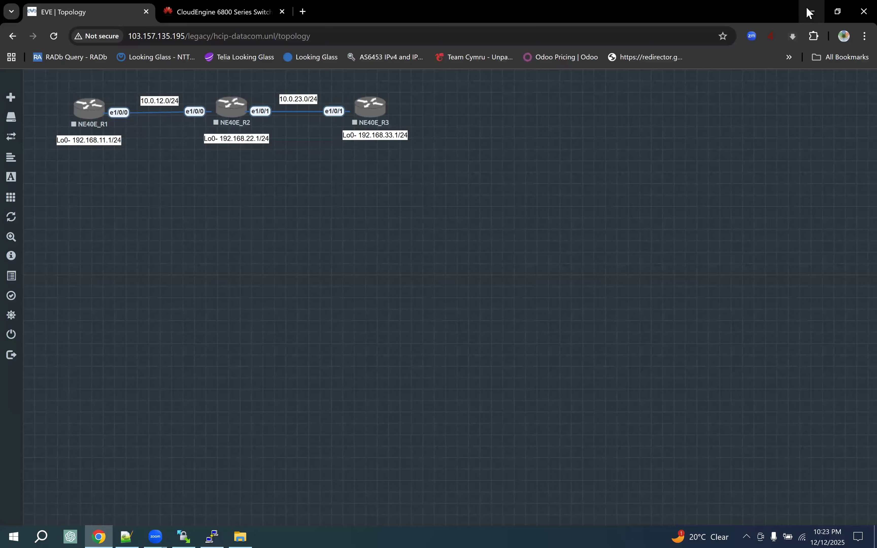
{"action": "left_click", "coordinate": [809, 11]}
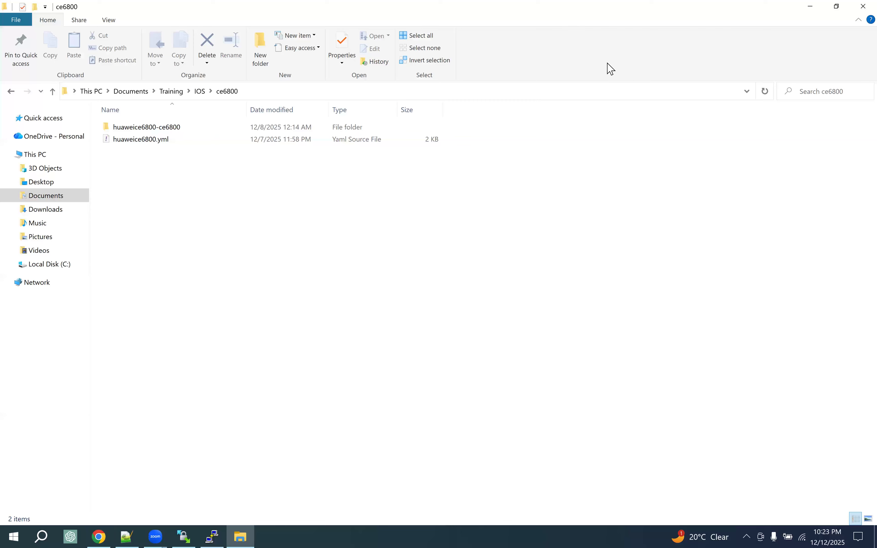
{"action": "left_click", "coordinate": [812, 6]}
{"action": "right_click", "coordinate": [29, 25]}
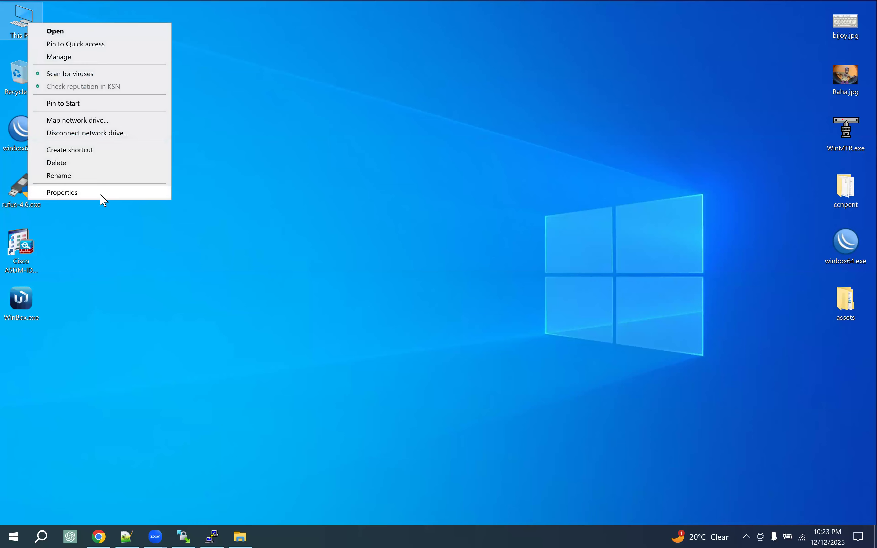
{"action": "left_click", "coordinate": [100, 193]}
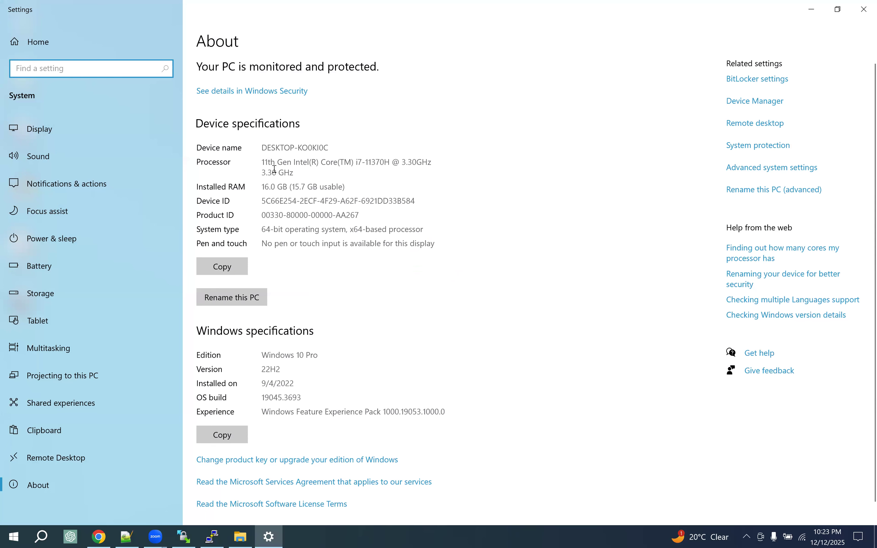
{"action": "left_click_drag", "start_coordinate": [291, 162], "coordinate": [333, 163]}
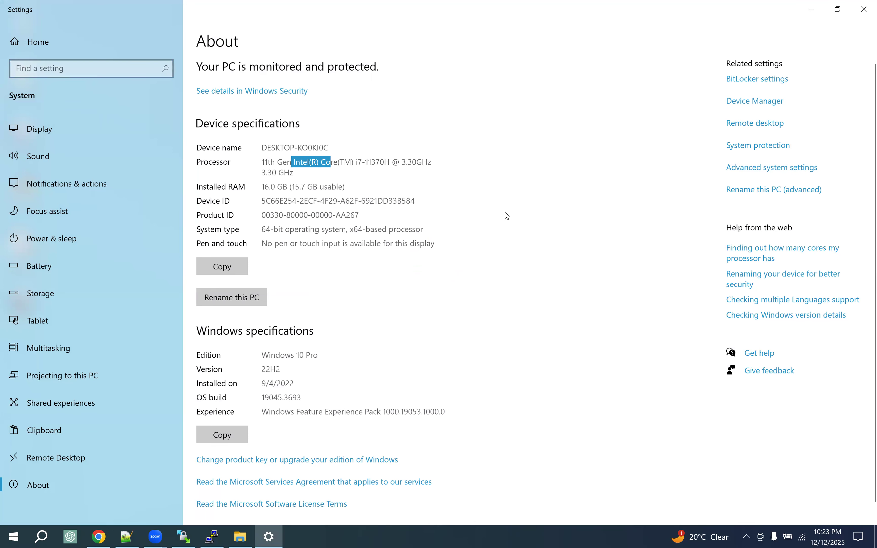
{"action": "left_click", "coordinate": [865, 9]}
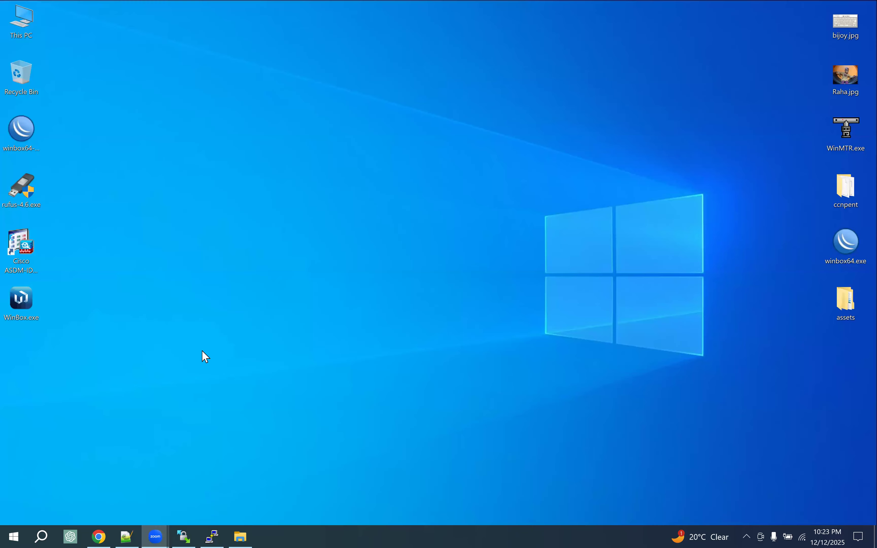
Switch to WinSCP, open the server's intel templates folder, and locate and select huaweice6800.yml in it
{"action": "left_click", "coordinate": [183, 536]}
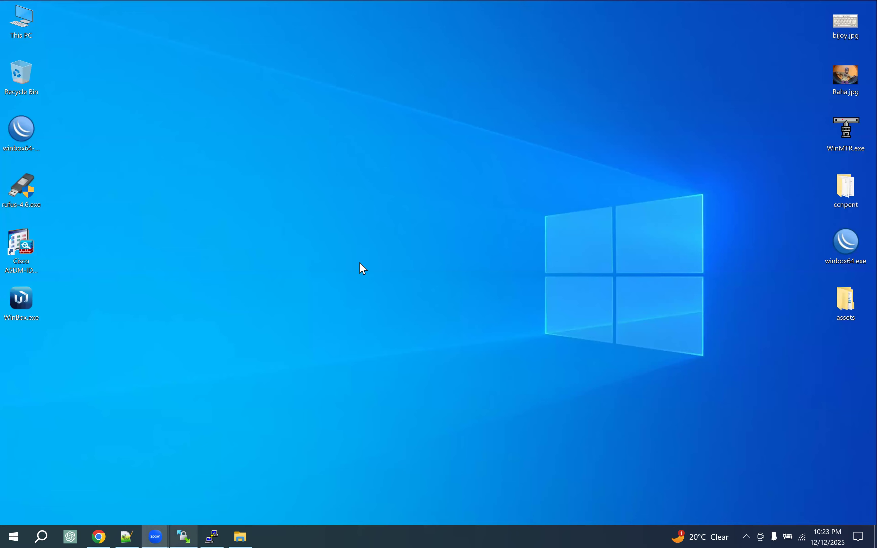
{"action": "left_click", "coordinate": [412, 130]}
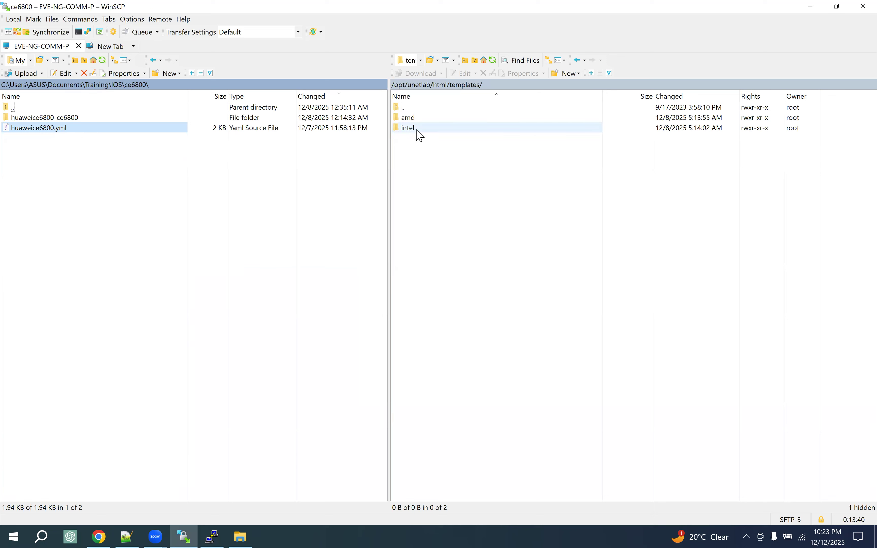
{"action": "double_click", "coordinate": [418, 133]}
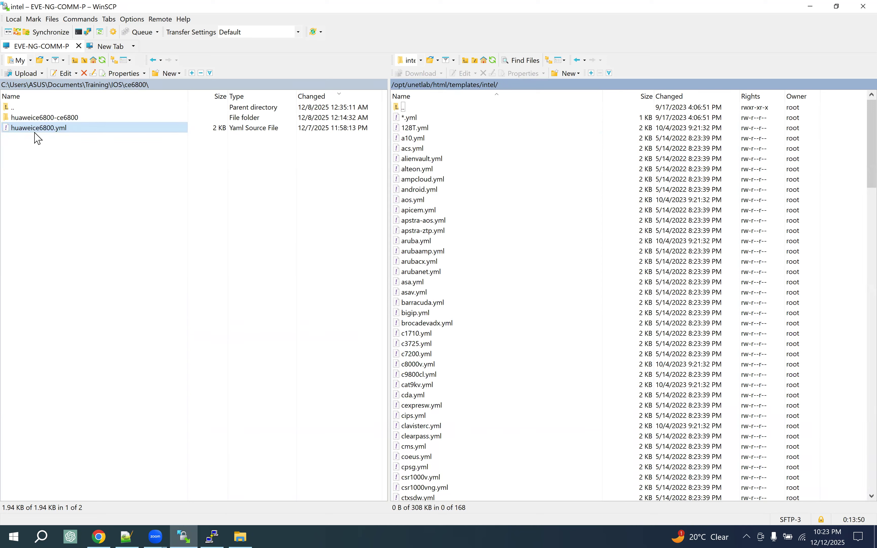
{"action": "left_click_drag", "start_coordinate": [859, 149], "coordinate": [854, 259]}
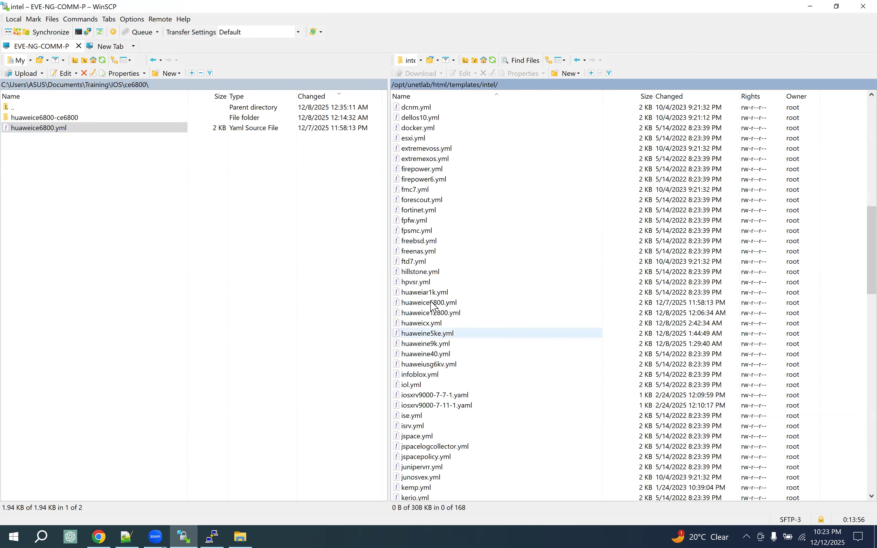
{"action": "left_click", "coordinate": [458, 304]}
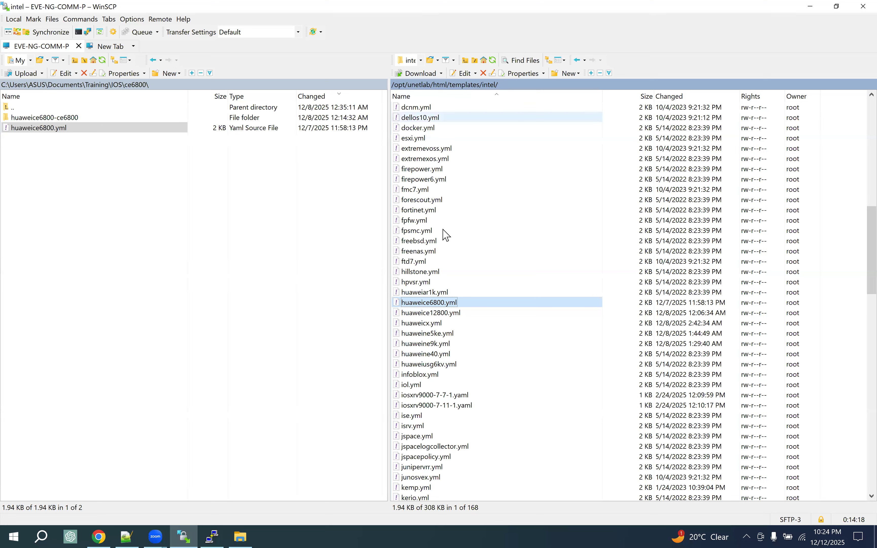
Go back to the server's templates folder, open its amd folder, and locate and select huaweice6800.yml in it
{"action": "left_click", "coordinate": [464, 88]}
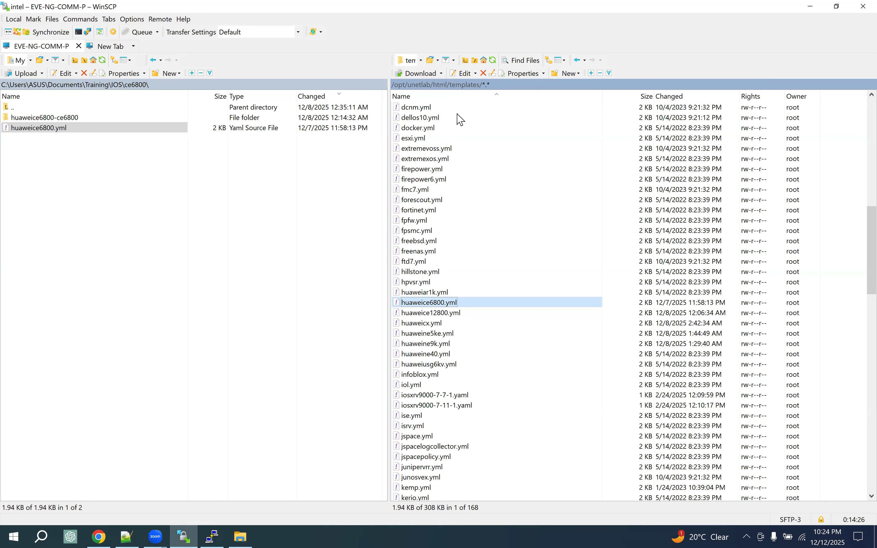
{"action": "left_click", "coordinate": [413, 122]}
{"action": "double_click", "coordinate": [414, 120]}
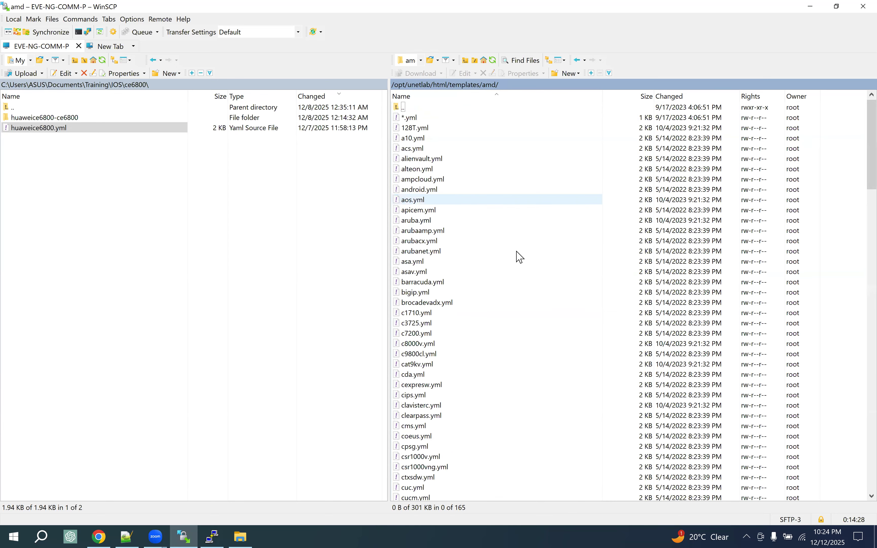
{"action": "scroll", "coordinate": [855, 203], "scroll_direction": "down", "scroll_amount": 20}
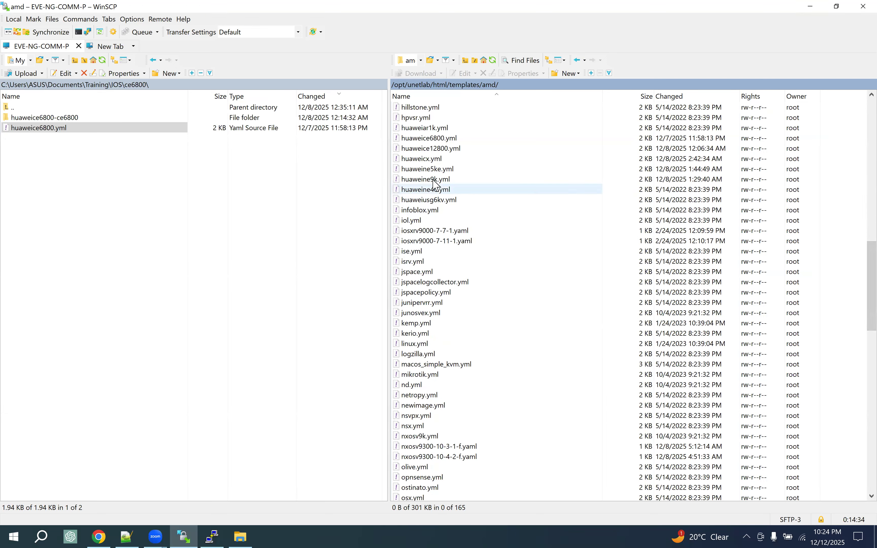
{"action": "left_click", "coordinate": [442, 142]}
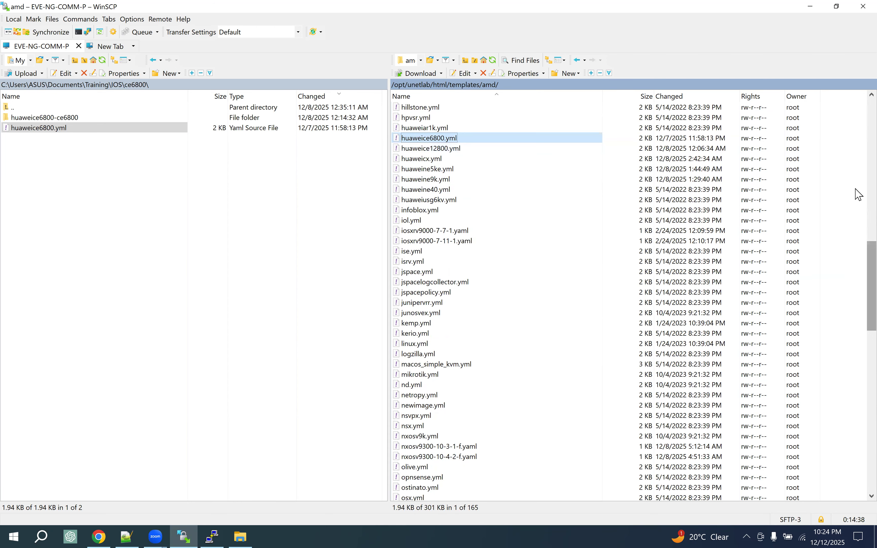
{"action": "scroll", "coordinate": [859, 119], "scroll_direction": "up", "scroll_amount": 10}
{"action": "scroll", "coordinate": [859, 113], "scroll_direction": "up", "scroll_amount": 9}
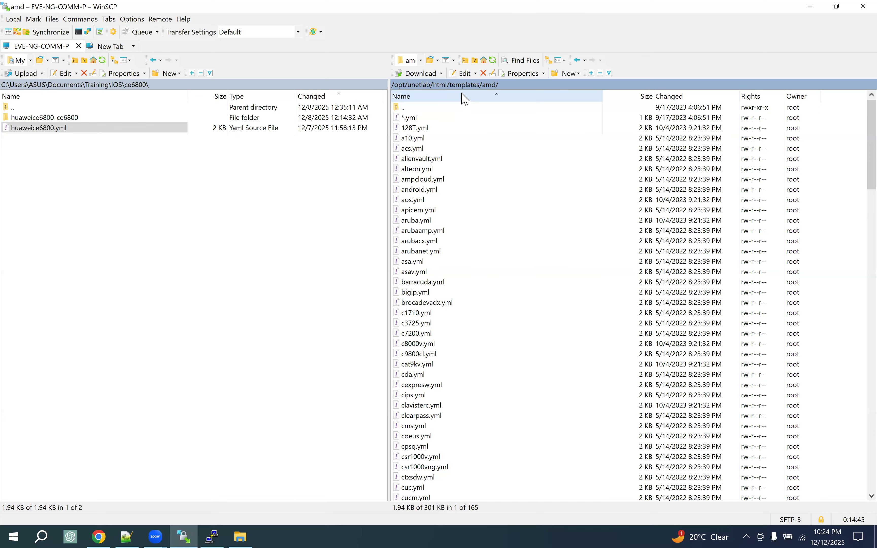
Switch to the EVE-NG lab in Chrome, look up the Huawei CloudEngine 6800 template in the new-node form, and close the form unsaved
{"action": "left_click", "coordinate": [101, 532]}
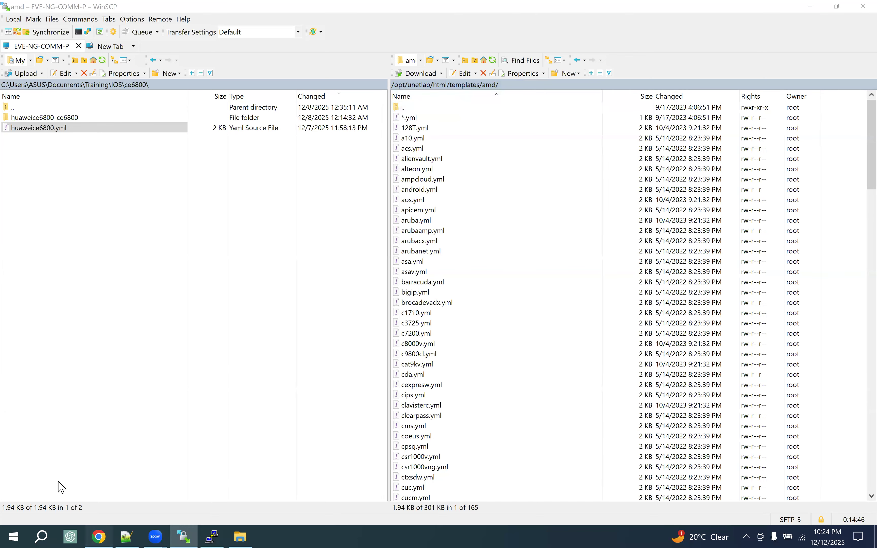
{"action": "right_click", "coordinate": [173, 225]}
{"action": "left_click", "coordinate": [253, 247]}
{"action": "type", "text": "hua"}
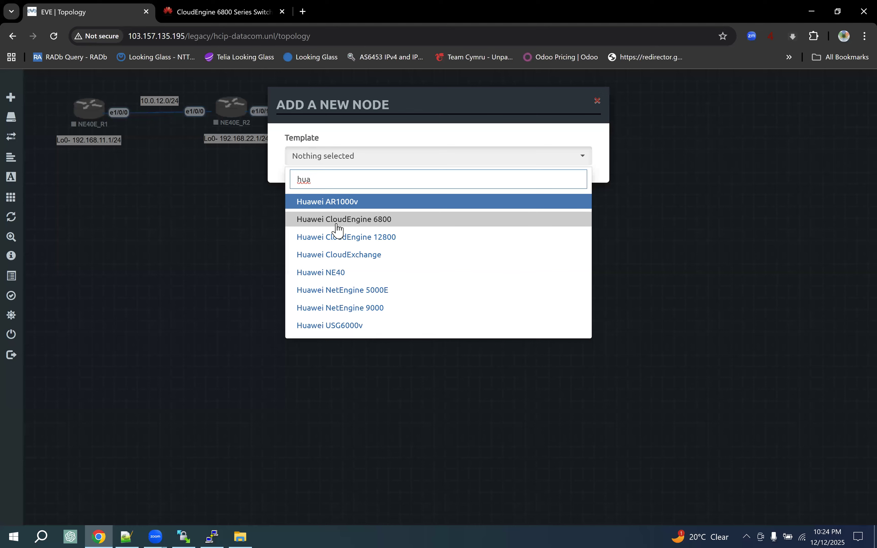
{"action": "left_click", "coordinate": [355, 221]}
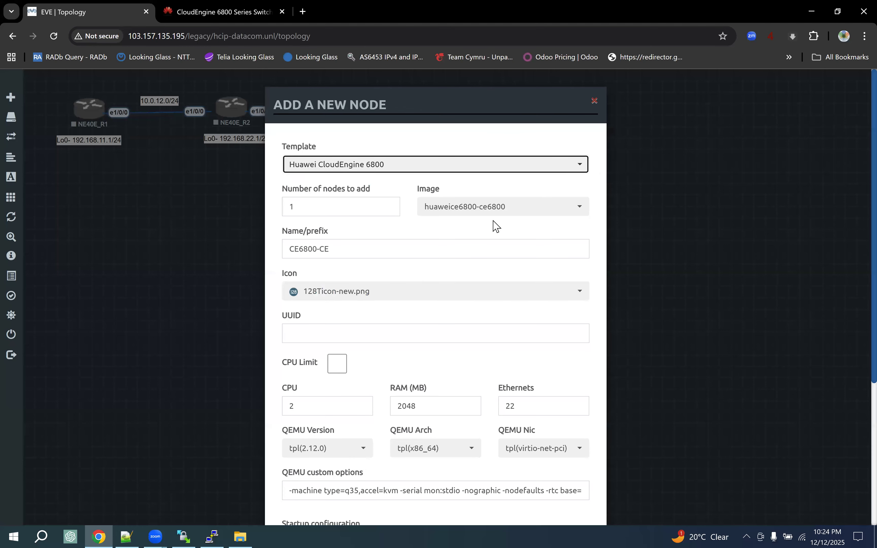
{"action": "left_click", "coordinate": [376, 168]}
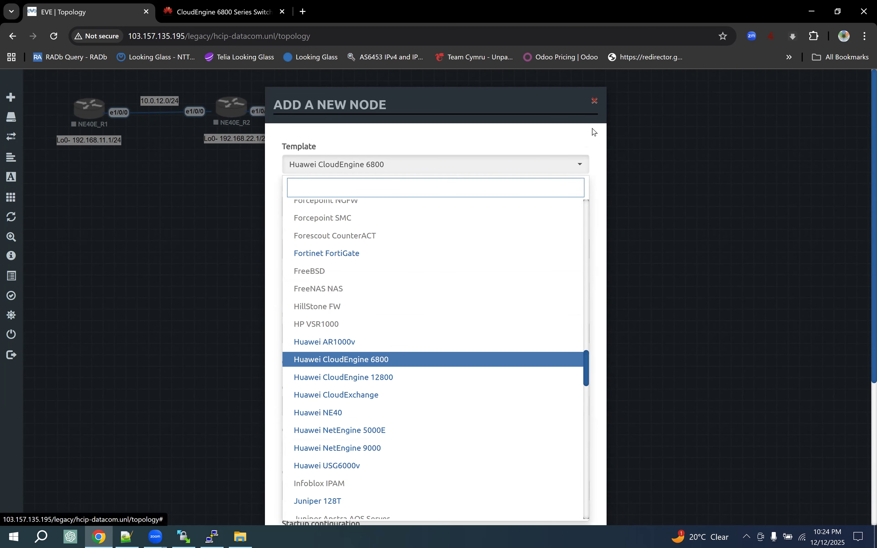
{"action": "left_click", "coordinate": [594, 101]}
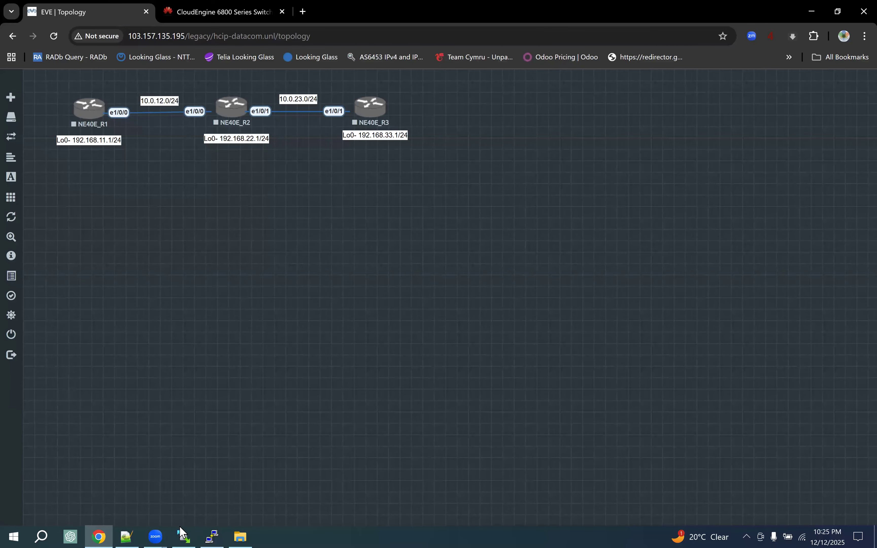
Switch to WinSCP and open the server's /opt/unetlab/addons/qemu folder
{"action": "left_click", "coordinate": [183, 536]}
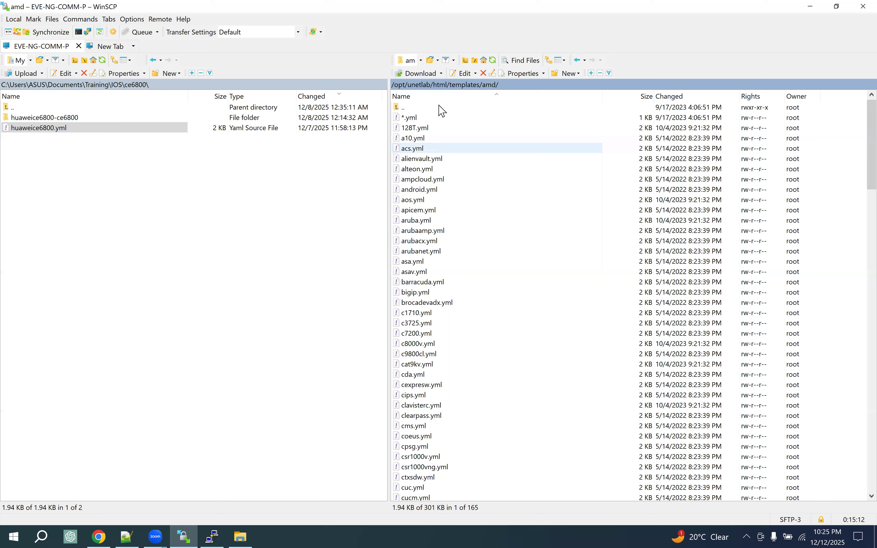
{"action": "left_click", "coordinate": [423, 85]}
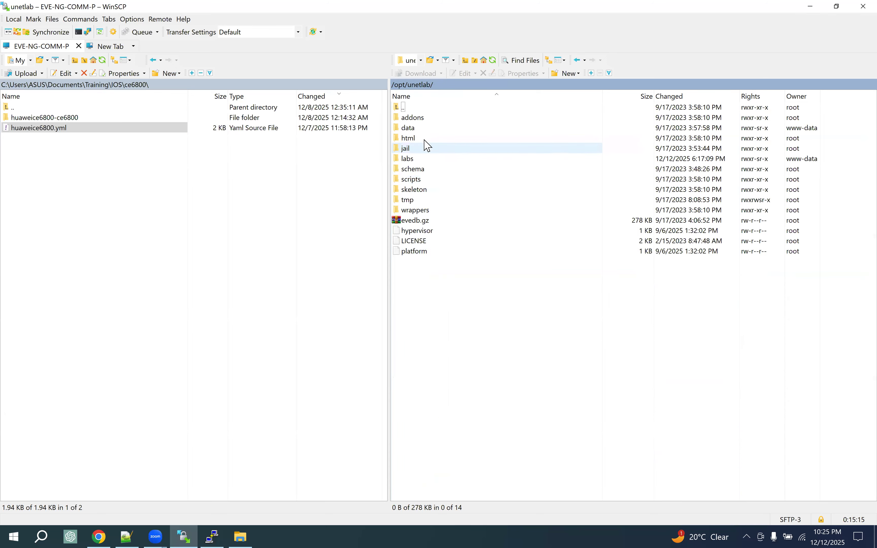
{"action": "double_click", "coordinate": [421, 124]}
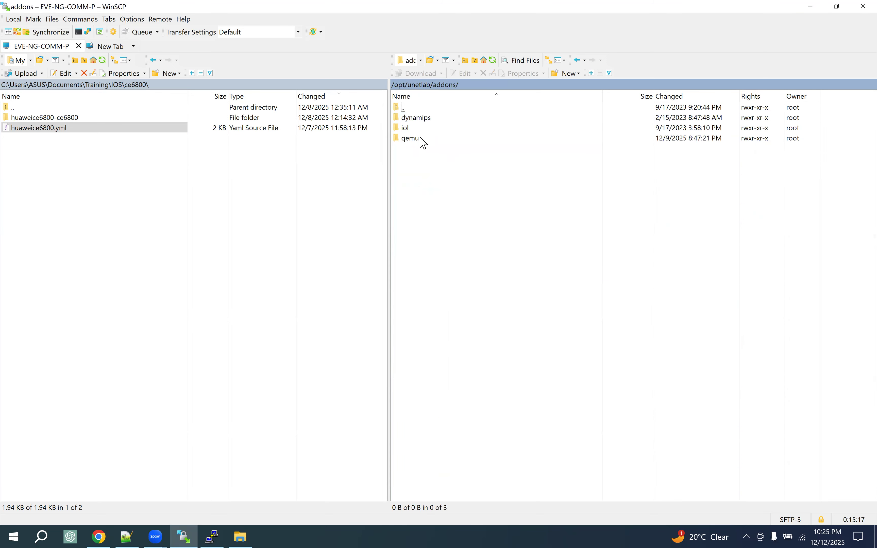
{"action": "left_click", "coordinate": [418, 138]}
{"action": "key", "text": "Return"}
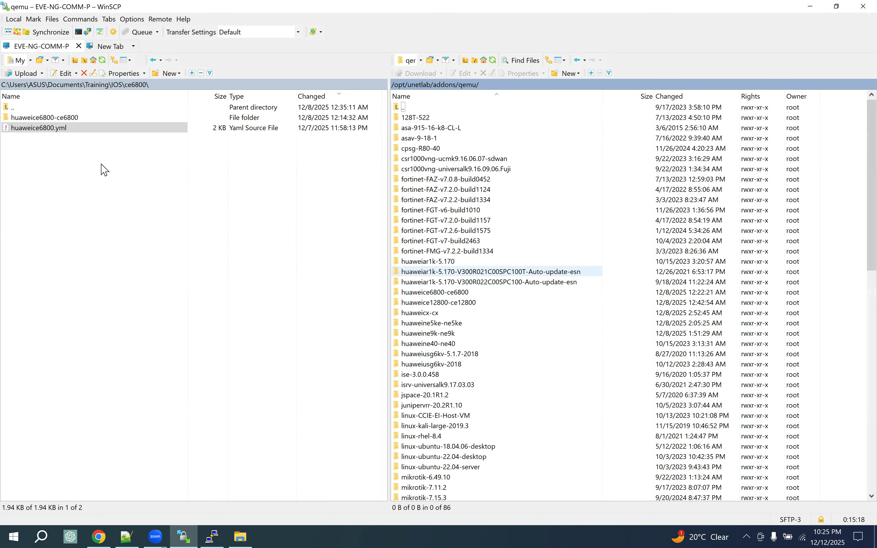
Open the local huaweice6800-ce6800 folder, select virtioa.qcow2 in it, and return to the ce6800 folder
{"action": "left_click", "coordinate": [51, 119]}
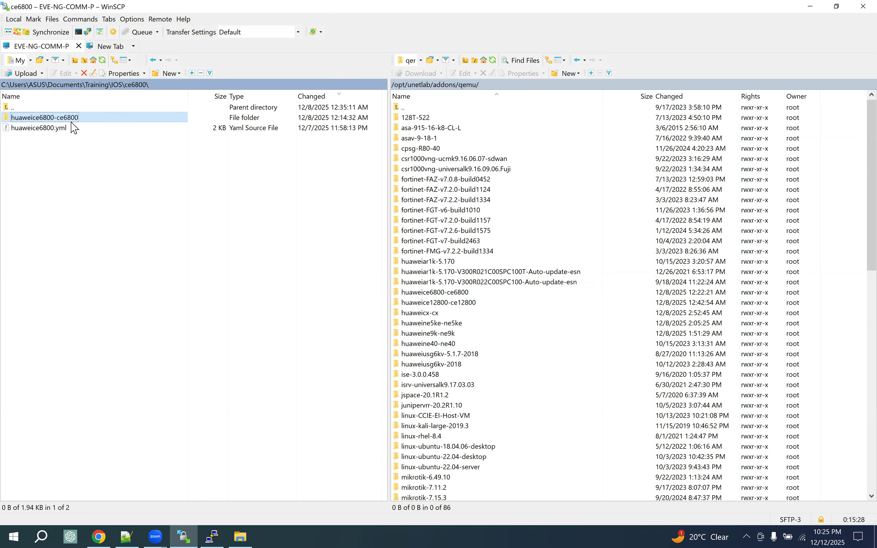
{"action": "double_click", "coordinate": [40, 121]}
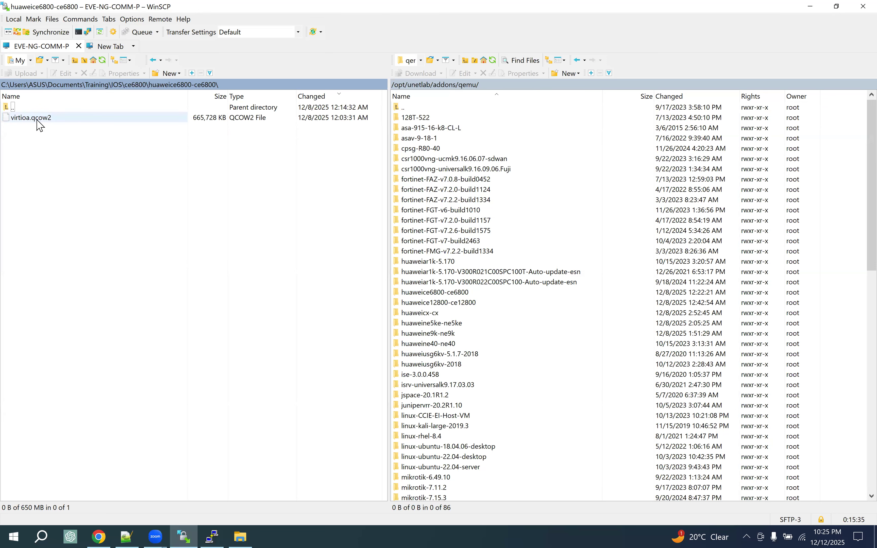
{"action": "left_click", "coordinate": [41, 121]}
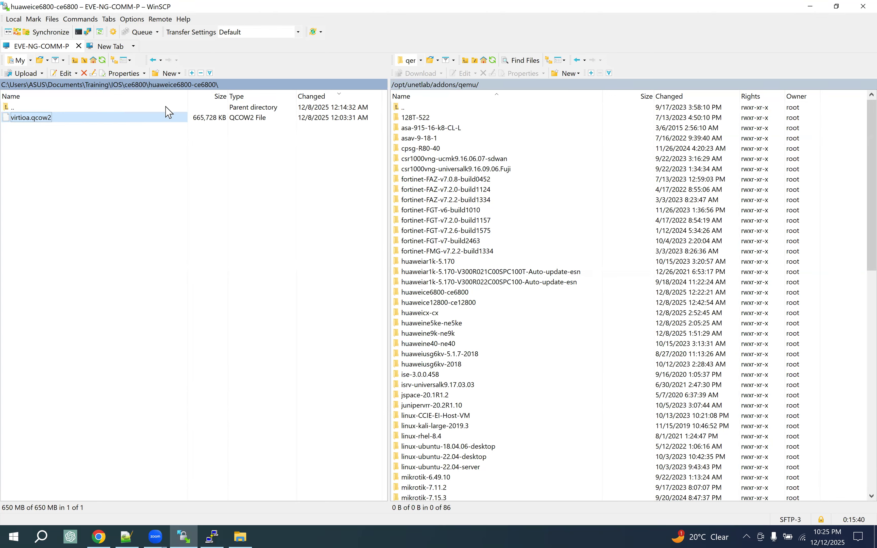
{"action": "left_click", "coordinate": [140, 92]}
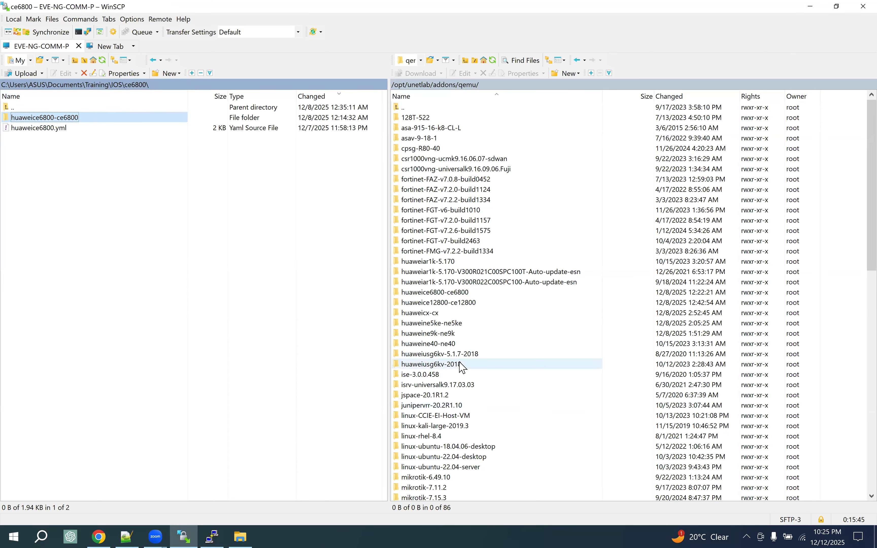
View the contents of the server's huaweice6800-ce6800 image folder and return to the qemu folder
{"action": "left_click", "coordinate": [445, 293]}
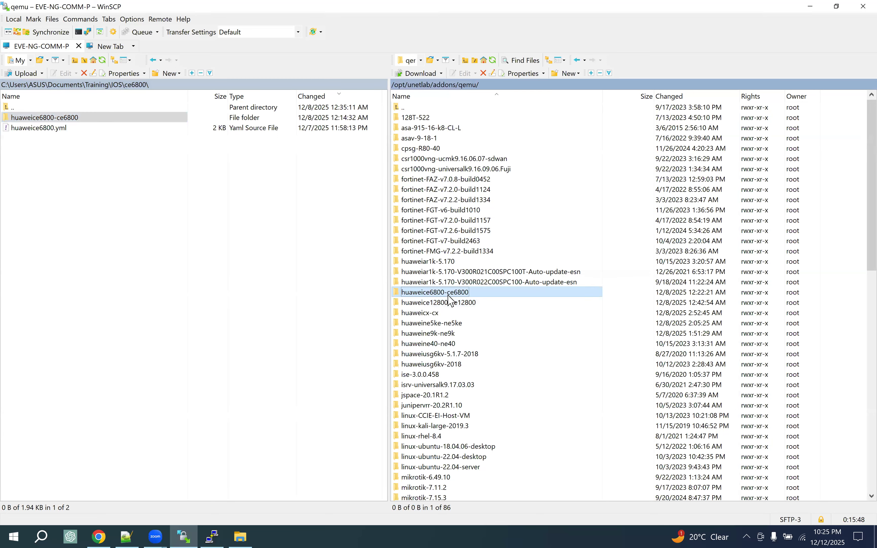
{"action": "double_click", "coordinate": [489, 298]}
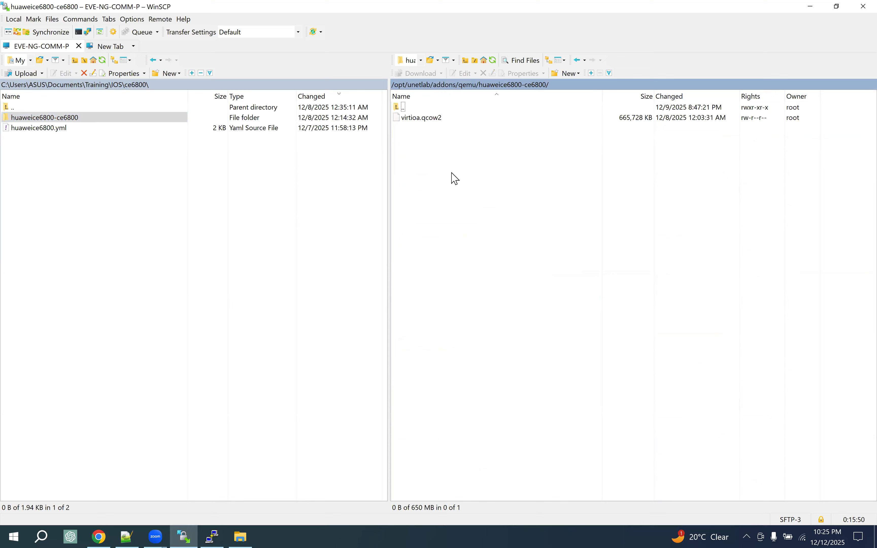
{"action": "left_click", "coordinate": [470, 86]}
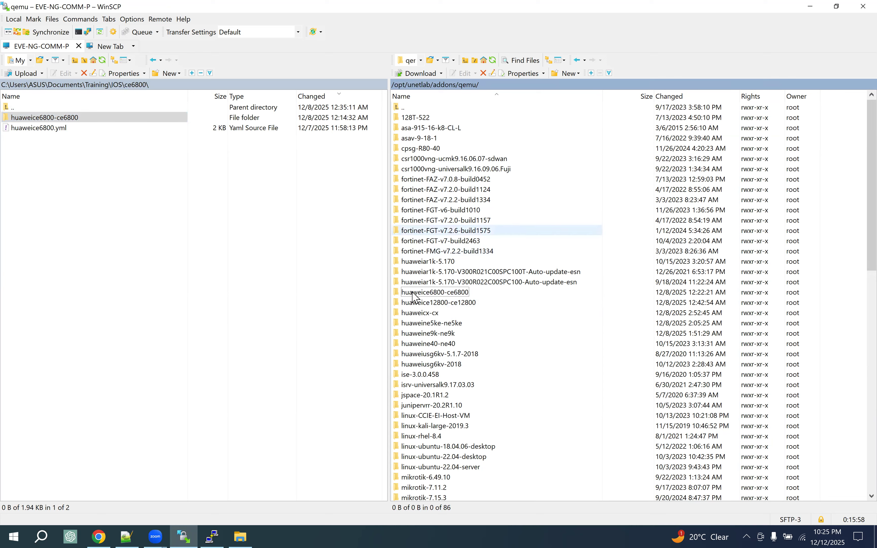
Switch to the EVE-NG lab in Chrome, start a new node from the Huawei CloudEngine 6800 template, and point out its node count and name prefix
{"action": "left_click", "coordinate": [99, 537]}
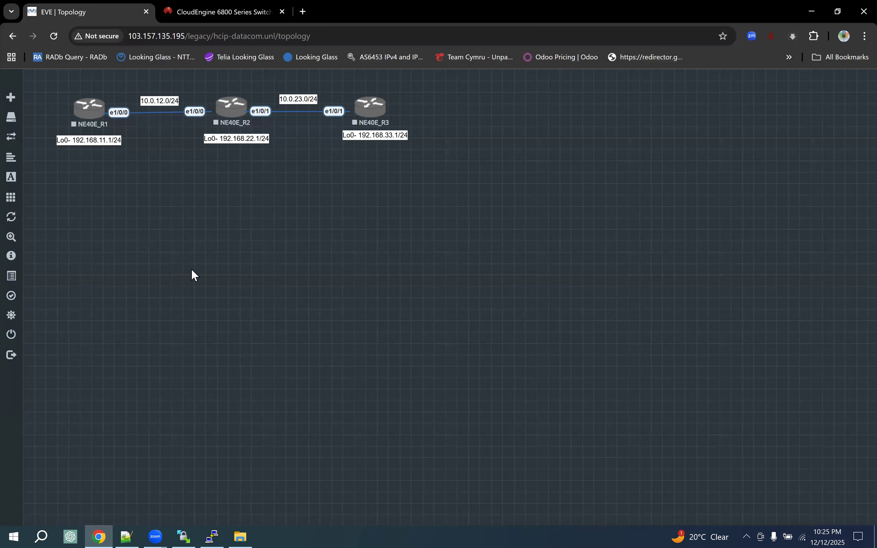
{"action": "right_click", "coordinate": [162, 232]}
{"action": "left_click", "coordinate": [206, 237]}
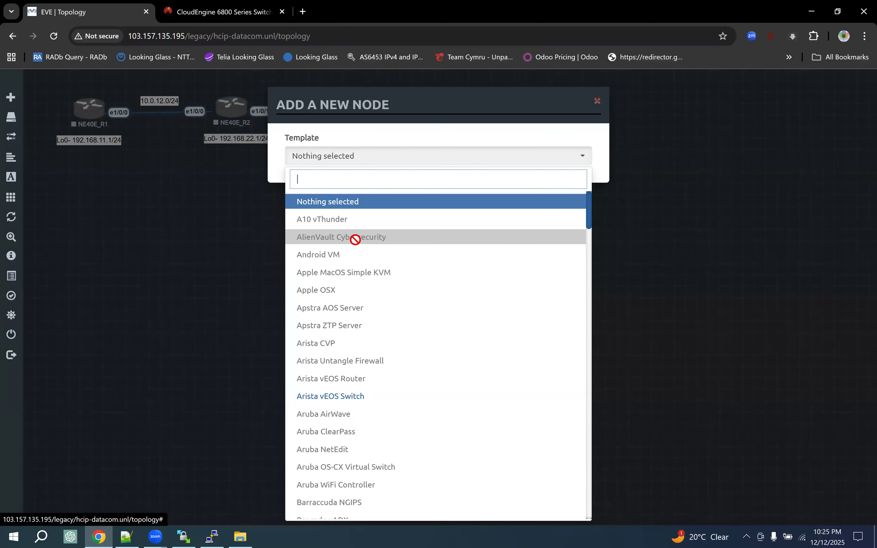
{"action": "type", "text": "hu"}
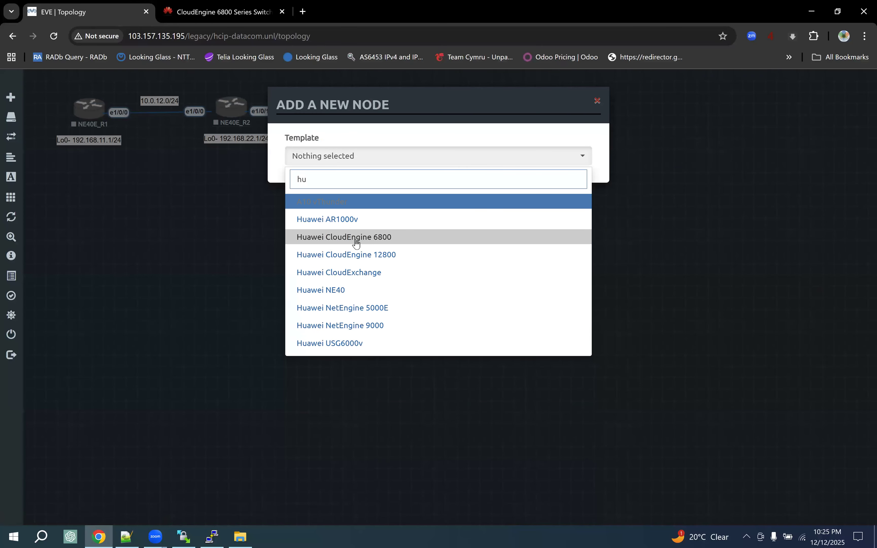
{"action": "left_click", "coordinate": [389, 239]}
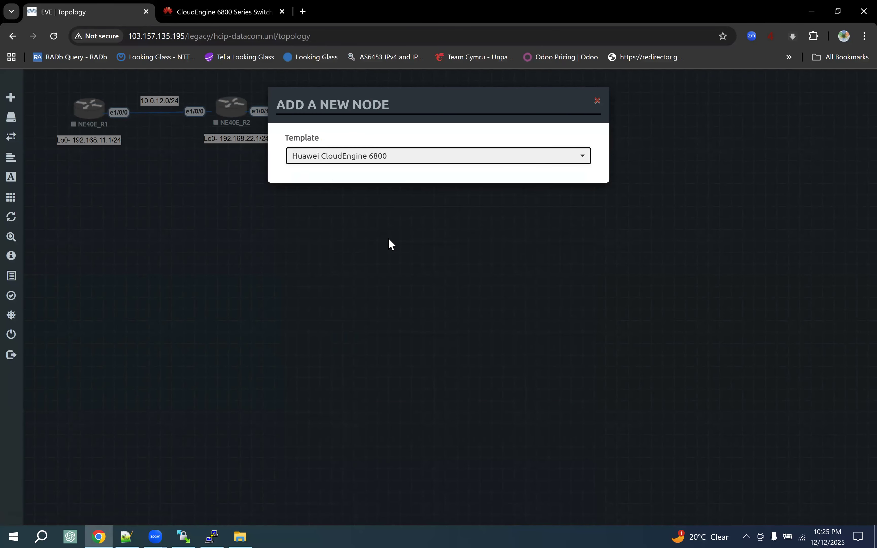
{"action": "left_click_drag", "start_coordinate": [316, 209], "coordinate": [259, 210]}
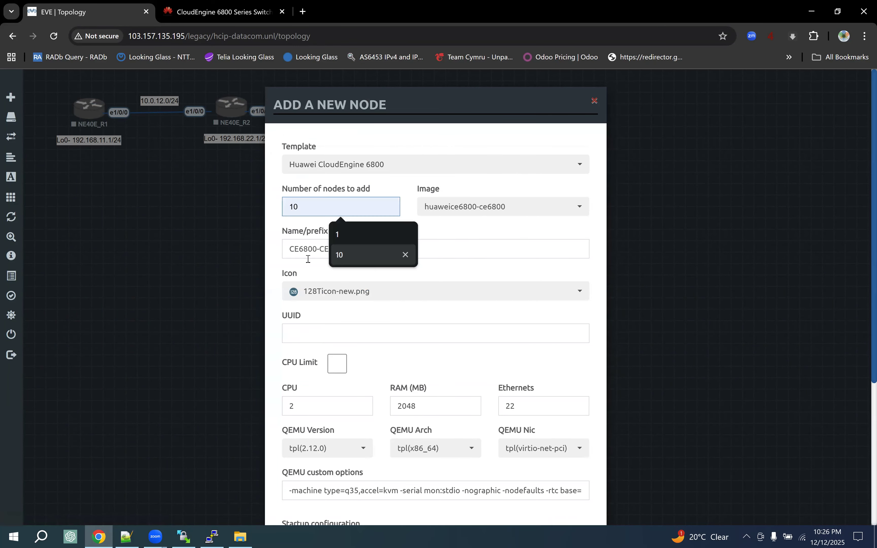
{"action": "left_click_drag", "start_coordinate": [299, 251], "coordinate": [401, 254]}
{"action": "left_click_drag", "start_coordinate": [275, 249], "coordinate": [409, 275]}
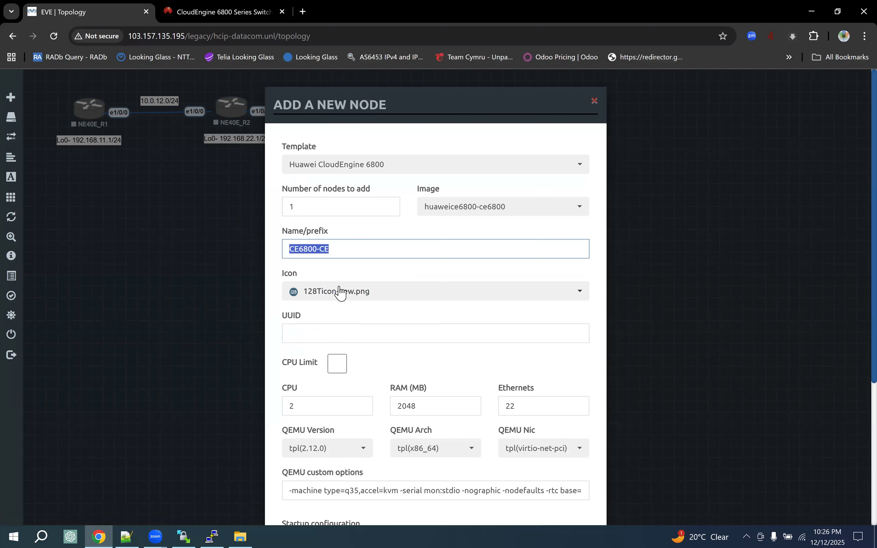
Set the new node's icon to Switch L32.png
{"action": "left_click", "coordinate": [355, 297]}
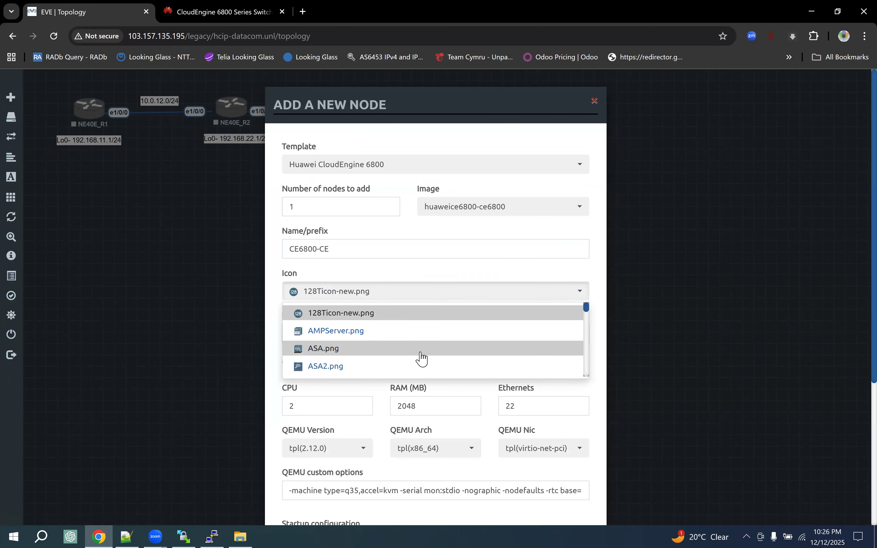
{"action": "scroll", "coordinate": [421, 358], "scroll_direction": "down", "scroll_amount": 2}
{"action": "scroll", "coordinate": [445, 356], "scroll_direction": "down", "scroll_amount": 2}
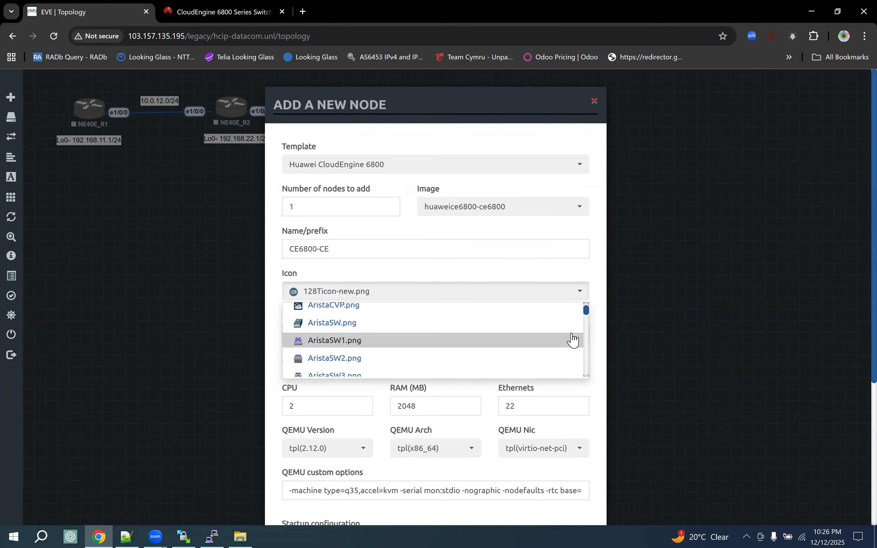
{"action": "scroll", "coordinate": [495, 346], "scroll_direction": "down", "scroll_amount": 1}
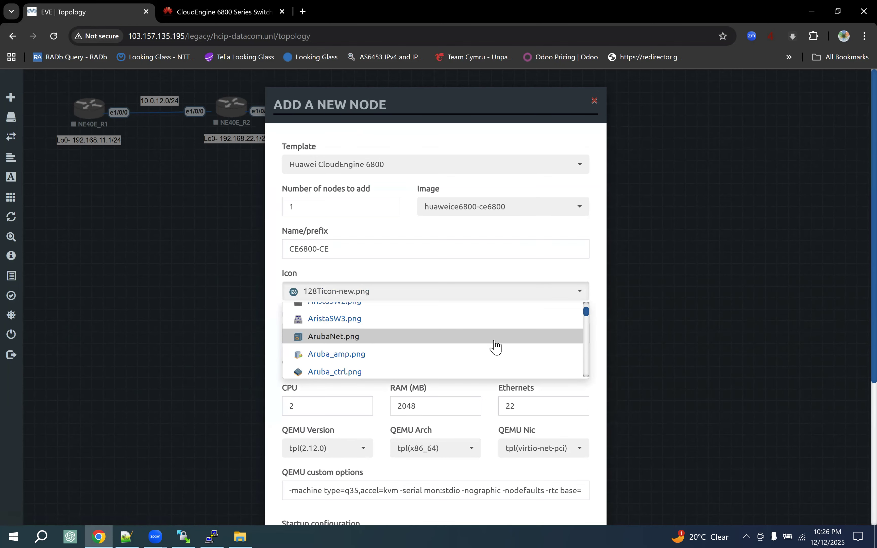
{"action": "scroll", "coordinate": [457, 345], "scroll_direction": "down", "scroll_amount": 4}
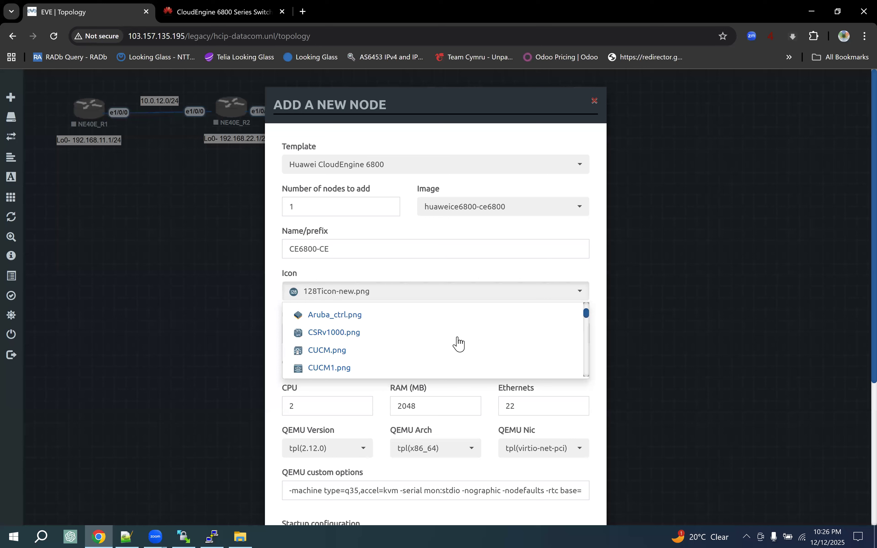
{"action": "scroll", "coordinate": [455, 345], "scroll_direction": "down", "scroll_amount": 6}
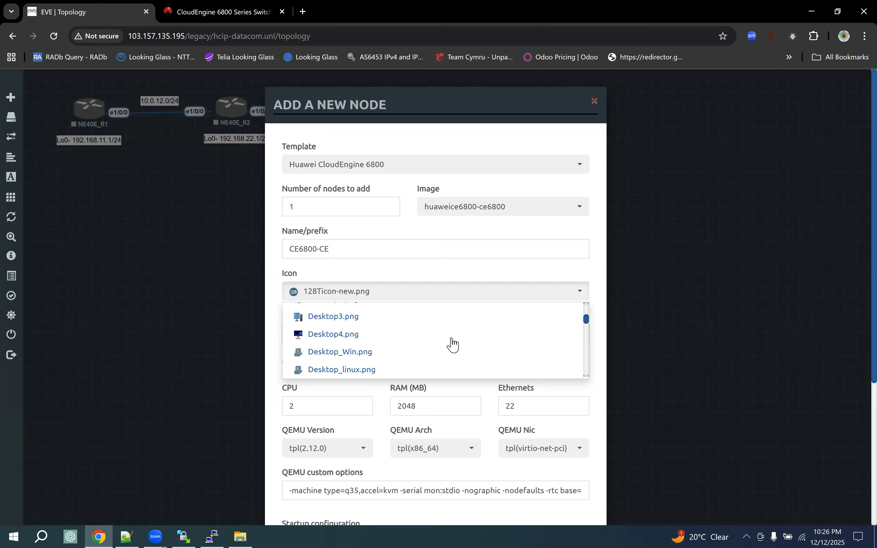
{"action": "scroll", "coordinate": [453, 344], "scroll_direction": "down", "scroll_amount": 8}
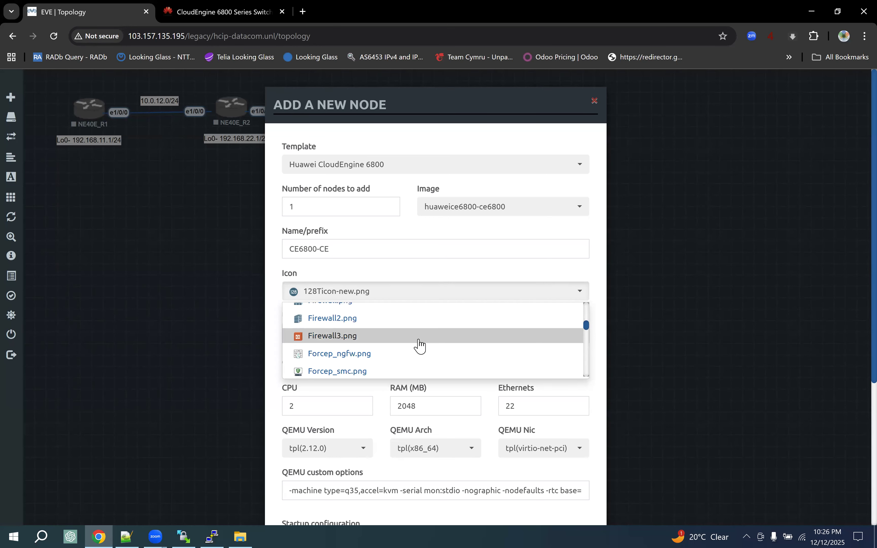
{"action": "scroll", "coordinate": [418, 345], "scroll_direction": "down", "scroll_amount": 6}
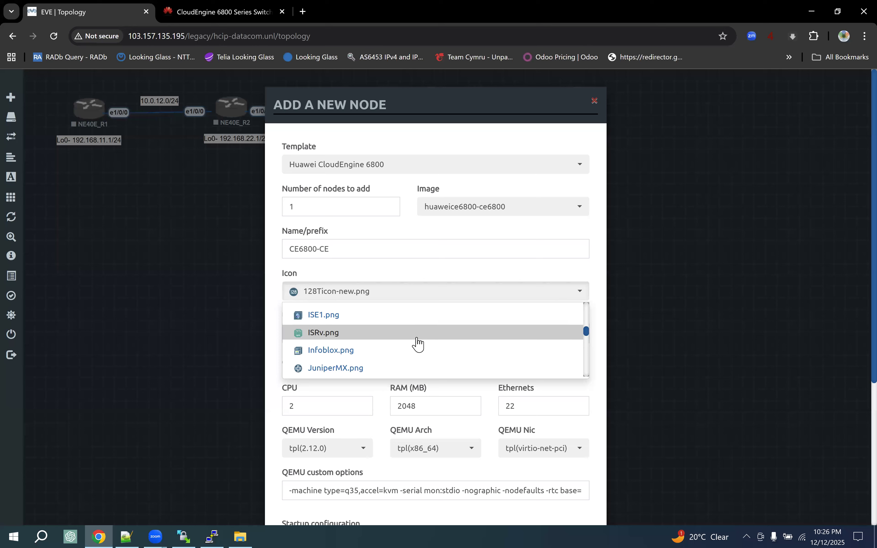
{"action": "scroll", "coordinate": [399, 348], "scroll_direction": "up", "scroll_amount": 3}
{"action": "scroll", "coordinate": [398, 346], "scroll_direction": "down", "scroll_amount": 8}
{"action": "scroll", "coordinate": [398, 345], "scroll_direction": "down", "scroll_amount": 1}
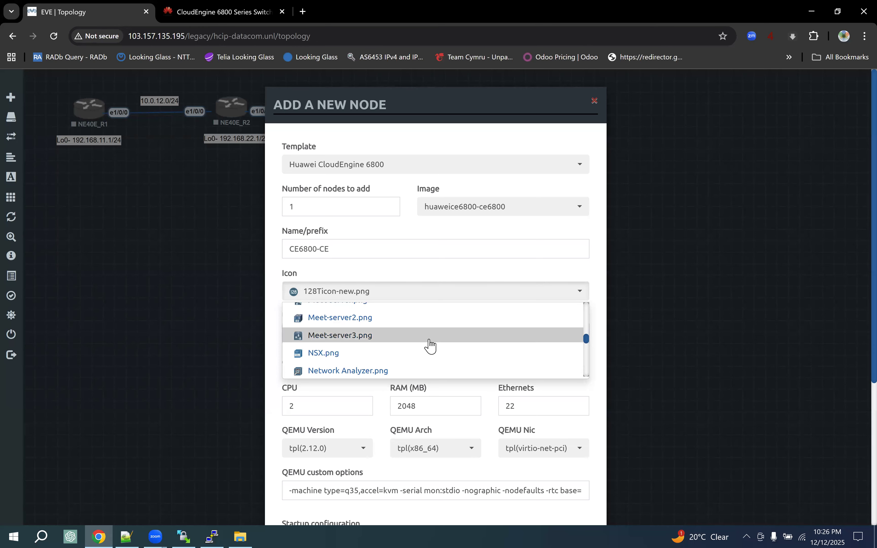
{"action": "scroll", "coordinate": [429, 346], "scroll_direction": "down", "scroll_amount": 5}
{"action": "scroll", "coordinate": [429, 346], "scroll_direction": "down", "scroll_amount": 6}
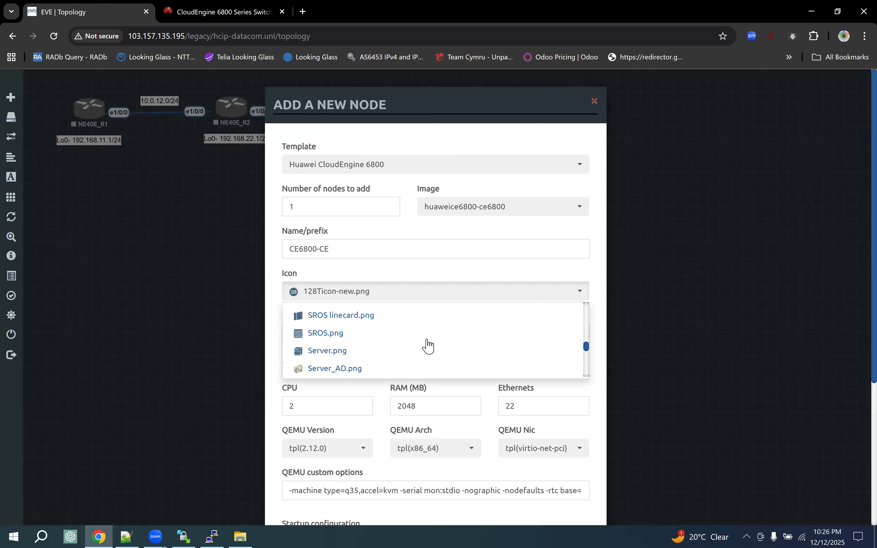
{"action": "scroll", "coordinate": [428, 345], "scroll_direction": "down", "scroll_amount": 2}
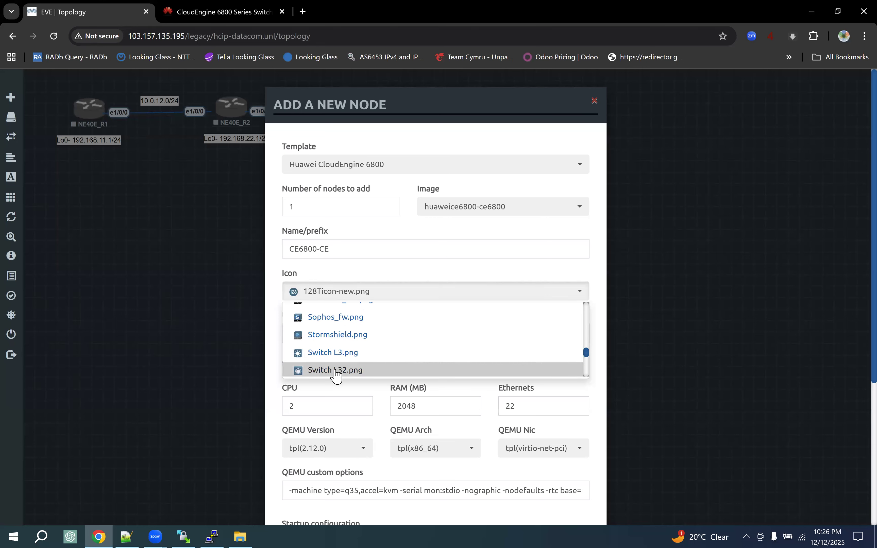
{"action": "left_click", "coordinate": [391, 366]}
{"action": "left_click", "coordinate": [543, 316]}
Point out the new node's RAM and CPU values, save the node, and place it below NE40E_R1 in the topology
{"action": "double_click", "coordinate": [440, 406]}
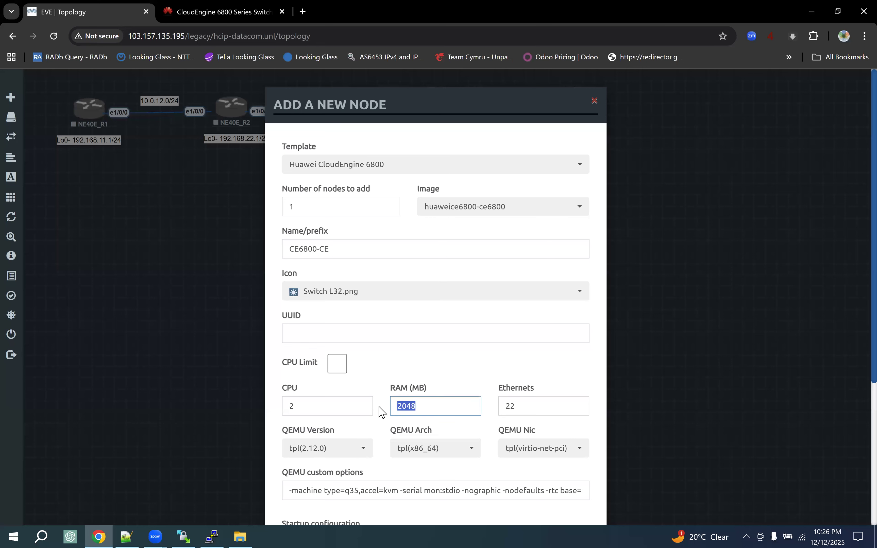
{"action": "scroll", "coordinate": [429, 299], "scroll_direction": "down", "scroll_amount": 3}
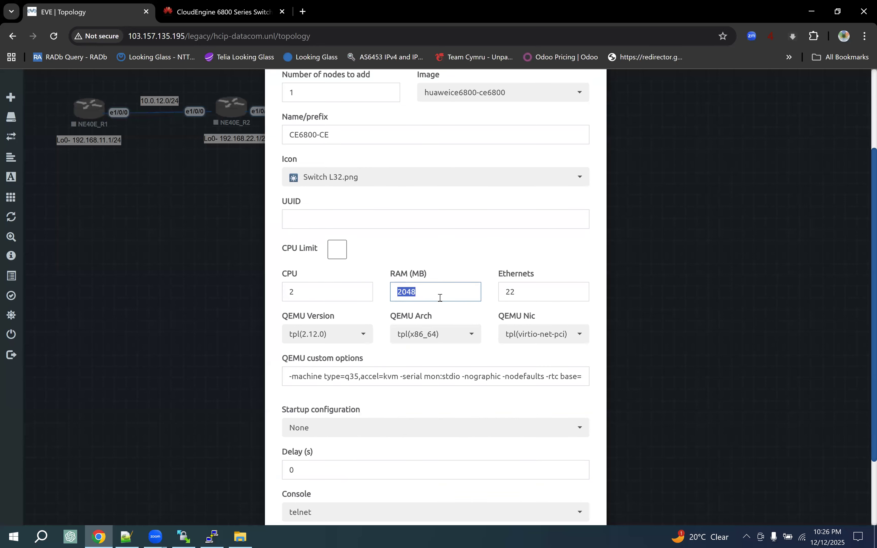
{"action": "key", "text": "shift+Tab"}
{"action": "scroll", "coordinate": [407, 366], "scroll_direction": "down", "scroll_amount": 2}
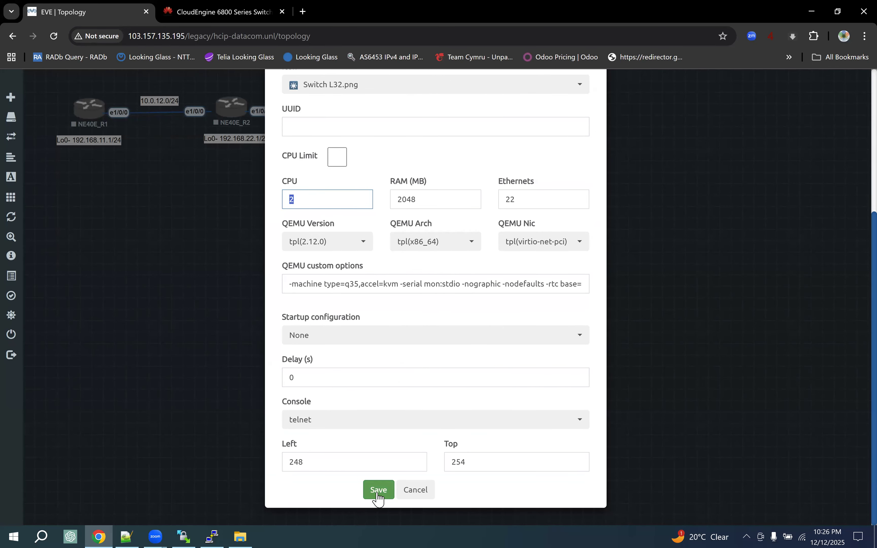
{"action": "left_click", "coordinate": [379, 490]}
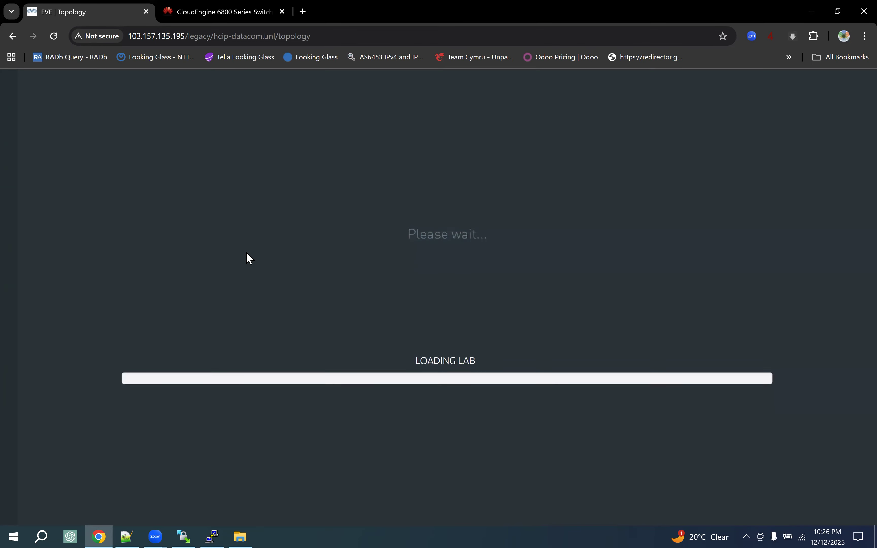
{"action": "left_click_drag", "start_coordinate": [204, 242], "coordinate": [105, 198]}
Start the CE6800-CE node and open its console in SecureCRT
{"action": "left_click", "coordinate": [139, 214]}
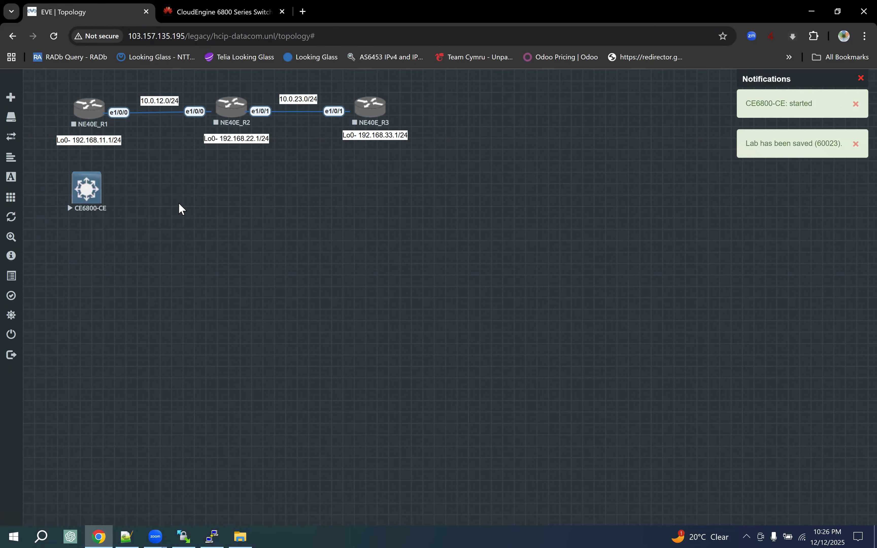
{"action": "left_click", "coordinate": [87, 188]}
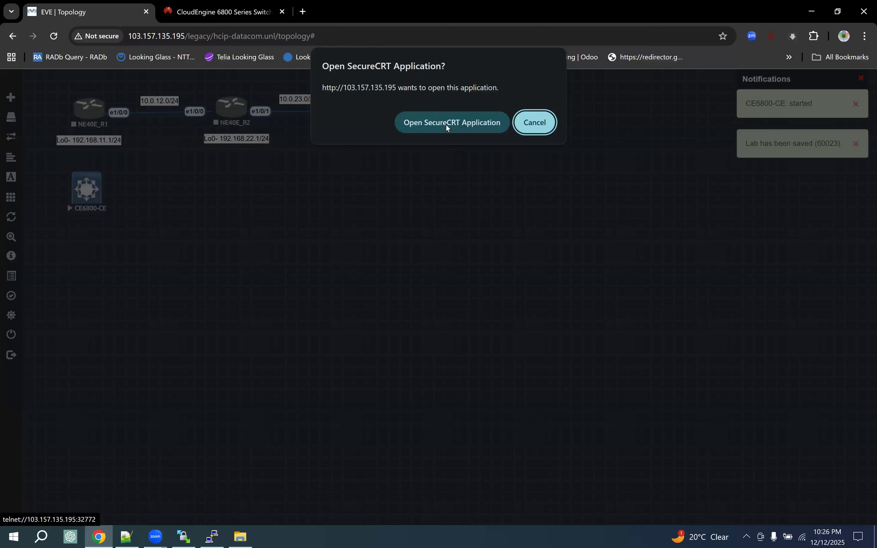
{"action": "left_click", "coordinate": [448, 127]}
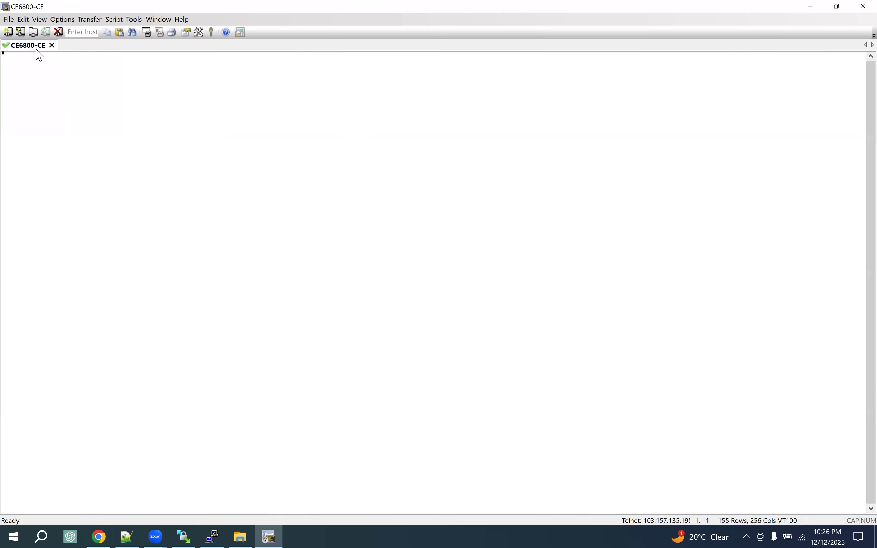
Set the default session's normal font to Lucida Console, size 12, in SecureCRT's appearance options
{"action": "left_click", "coordinate": [70, 25]}
{"action": "left_click", "coordinate": [77, 32]}
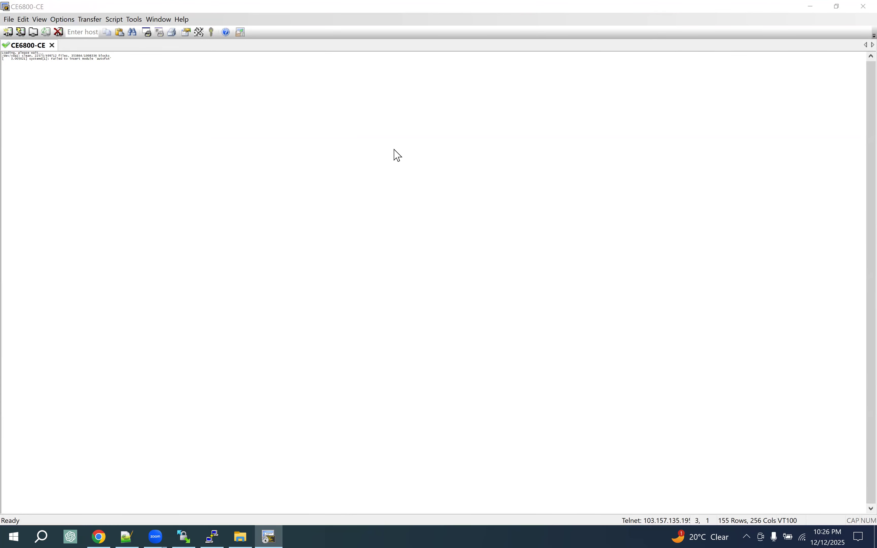
{"action": "left_click", "coordinate": [319, 227]}
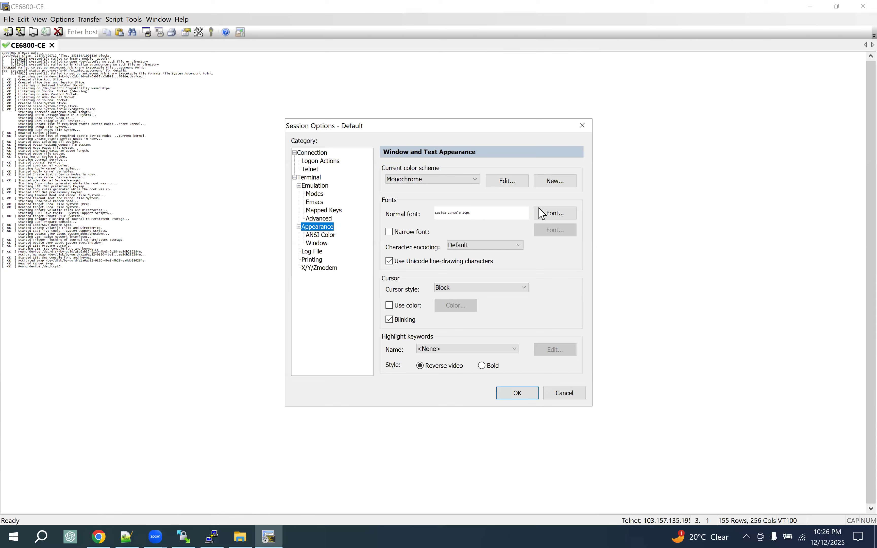
{"action": "left_click", "coordinate": [553, 214]}
{"action": "left_click", "coordinate": [488, 237]}
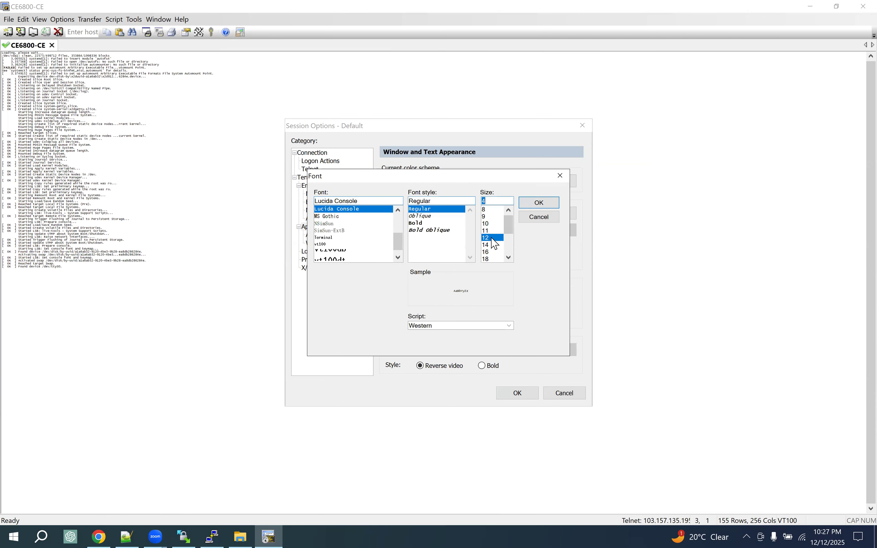
{"action": "key", "text": "Return"}
{"action": "left_click", "coordinate": [518, 393]}
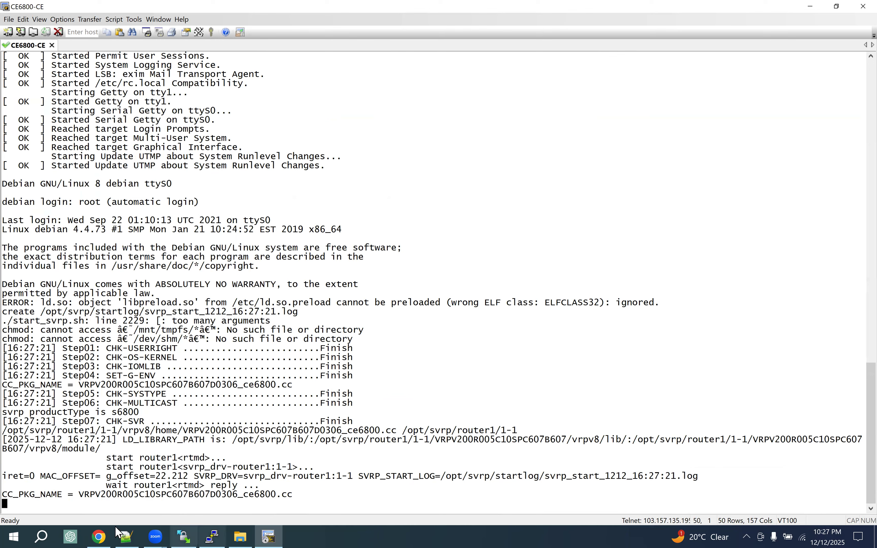
Switch to Chrome and close the CloudEngine 6800 product page, returning to the EVE-NG topology
{"action": "left_click", "coordinate": [99, 536]}
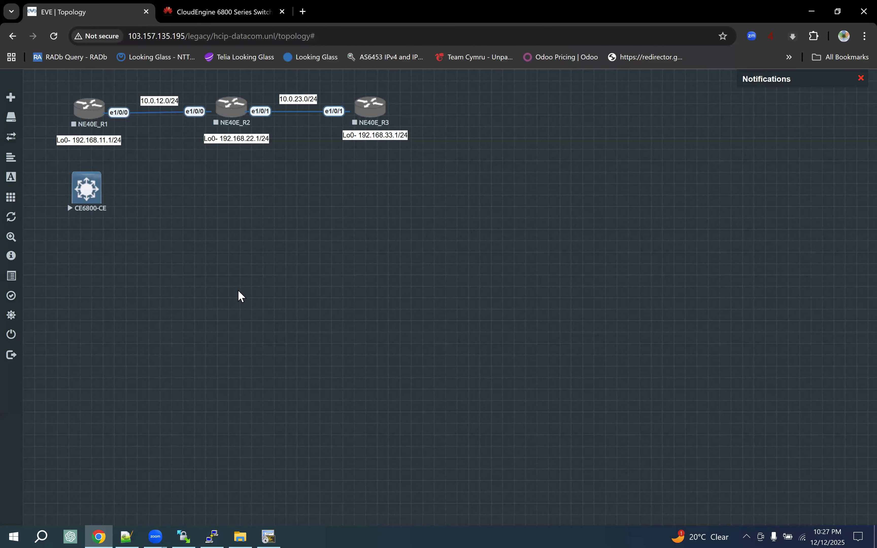
{"action": "left_click", "coordinate": [256, 12]}
{"action": "left_click", "coordinate": [283, 12]}
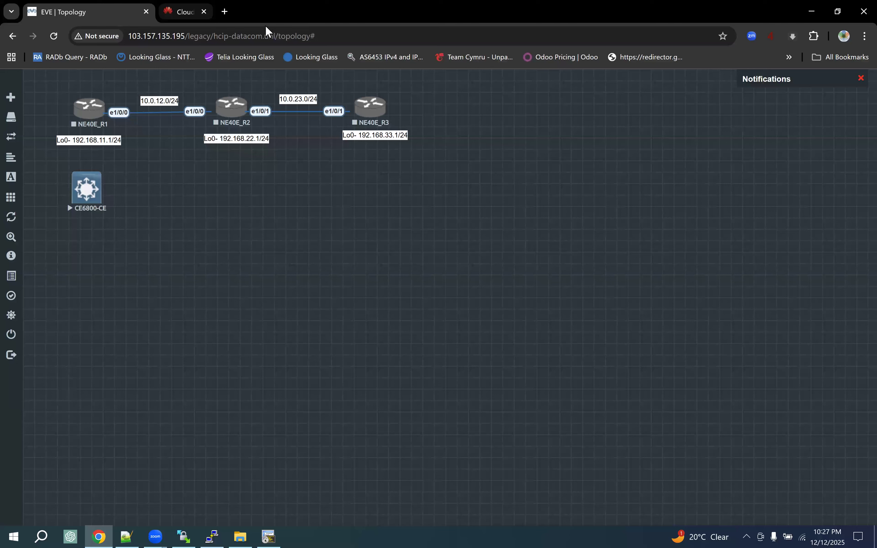
Switch to File Explorer, go up to the IOS folder, and select the ce12800 folder
{"action": "left_click", "coordinate": [236, 530]}
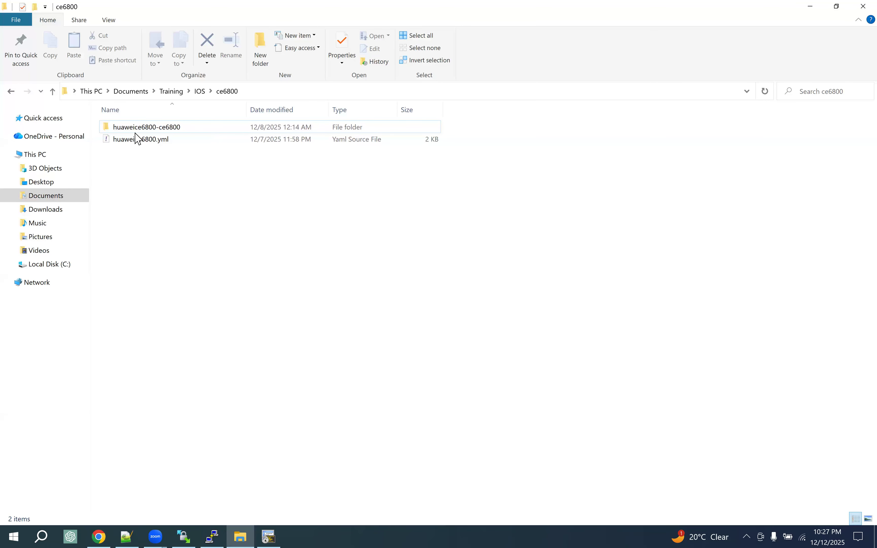
{"action": "left_click", "coordinate": [200, 92]}
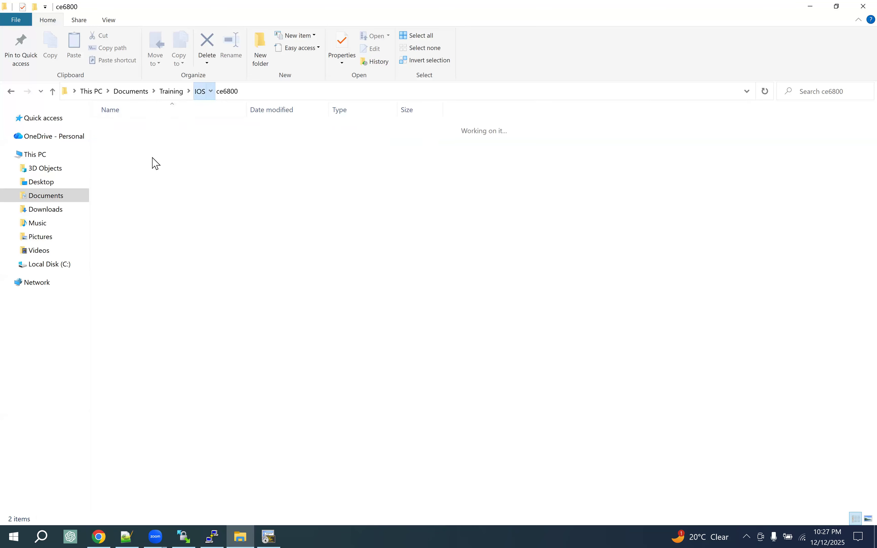
{"action": "left_click", "coordinate": [169, 142]}
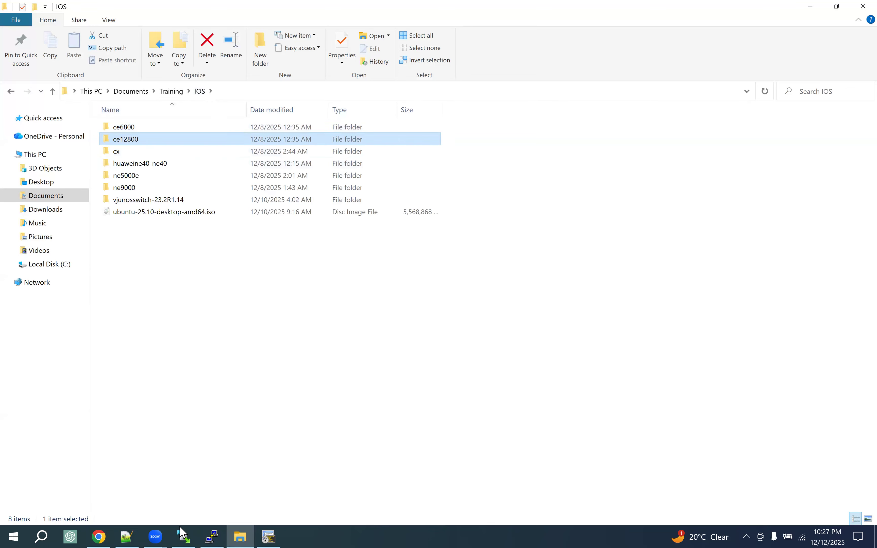
Switch to Chrome and search Google for ce12800 in a new tab
{"action": "left_click", "coordinate": [100, 532]}
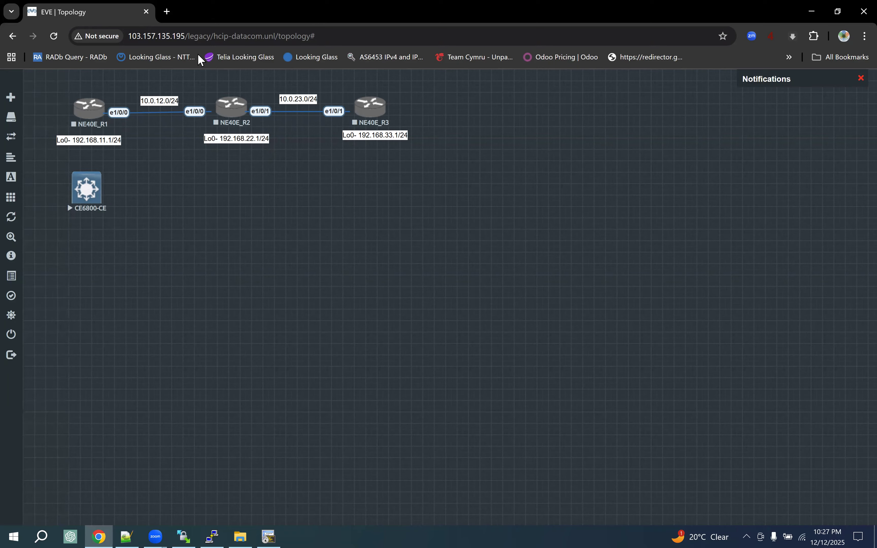
{"action": "key", "text": "ctrl+t"}
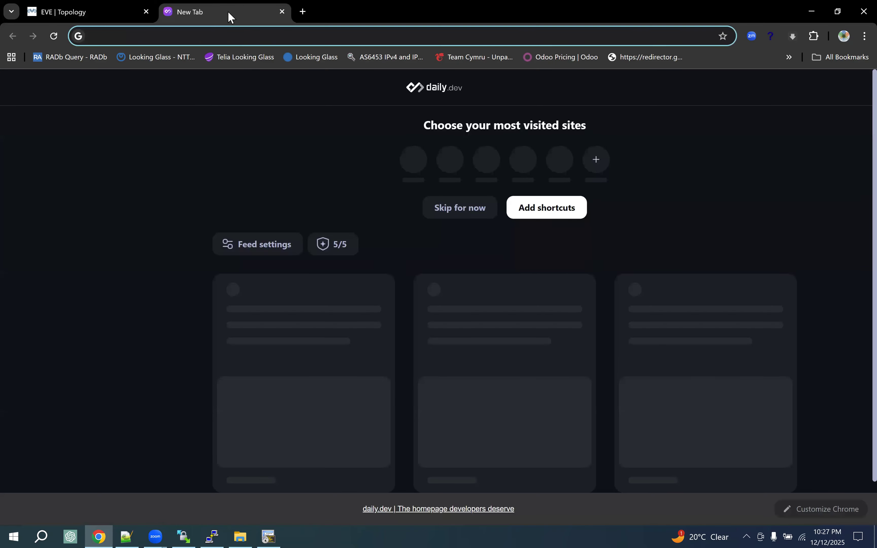
{"action": "type", "text": "ce12800"}
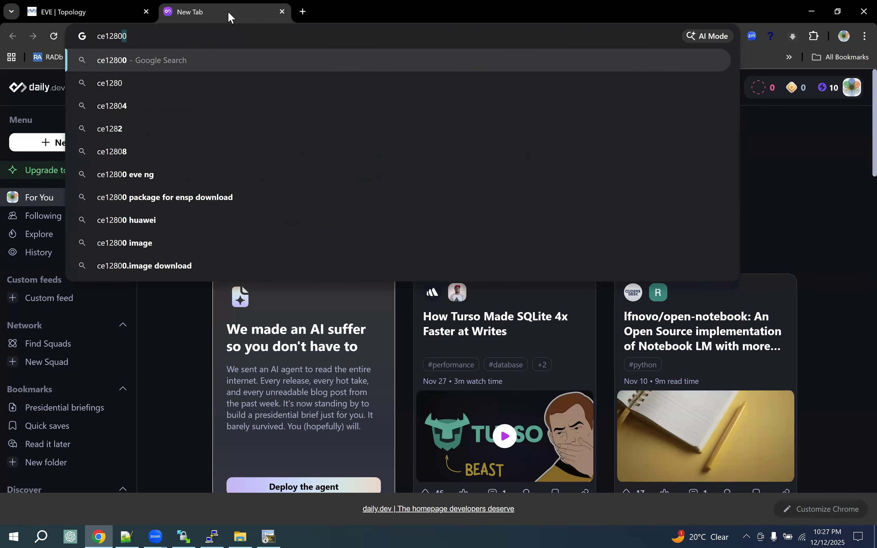
{"action": "key", "text": "Return"}
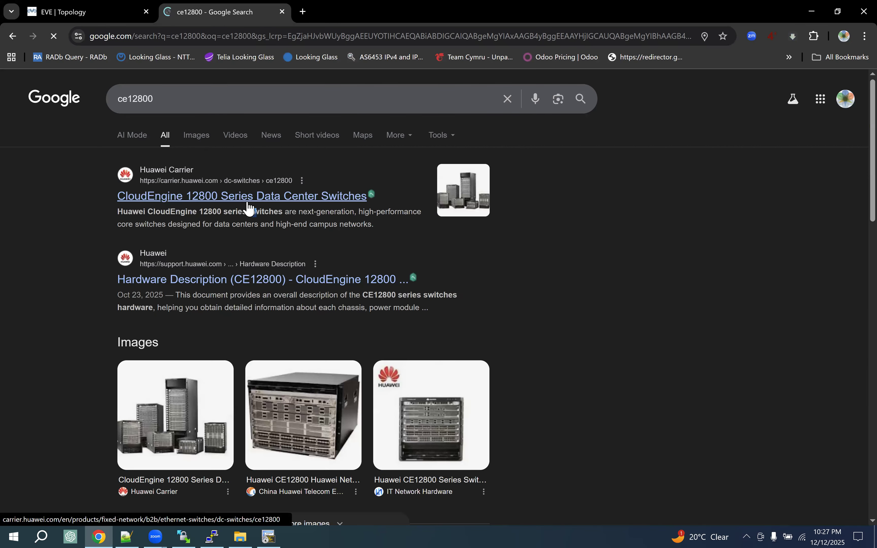
Open Huawei's CloudEngine 12800 Series Data Center Switches page and look over its product description
{"action": "left_click", "coordinate": [373, 194]}
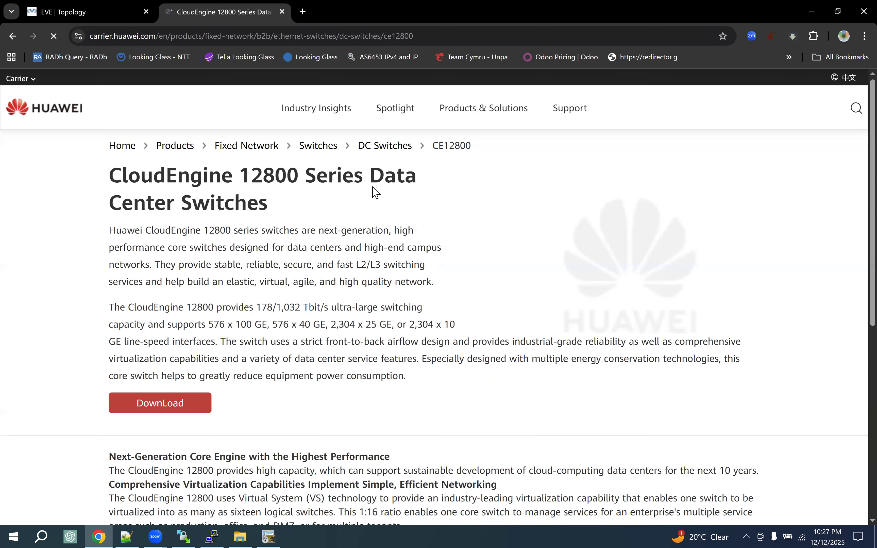
{"action": "scroll", "coordinate": [375, 192], "scroll_direction": "down", "scroll_amount": 6}
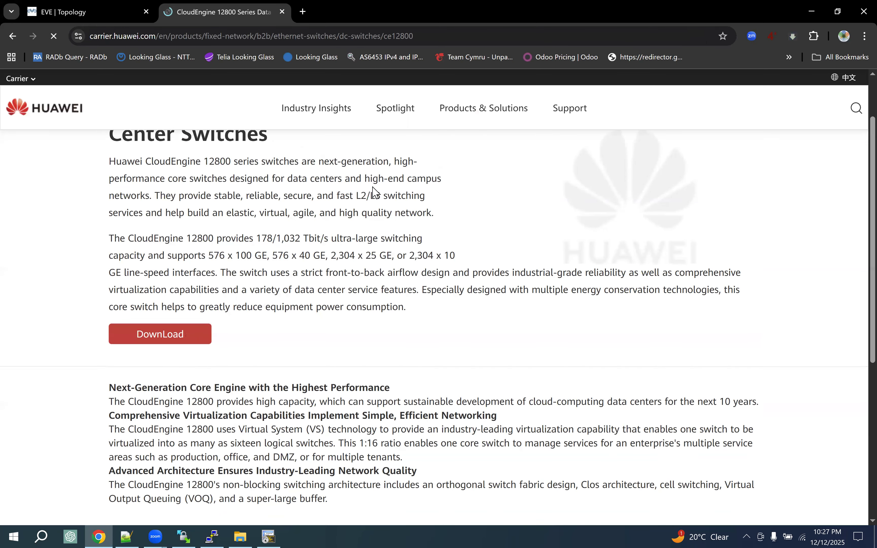
{"action": "scroll", "coordinate": [373, 186], "scroll_direction": "up", "scroll_amount": 10}
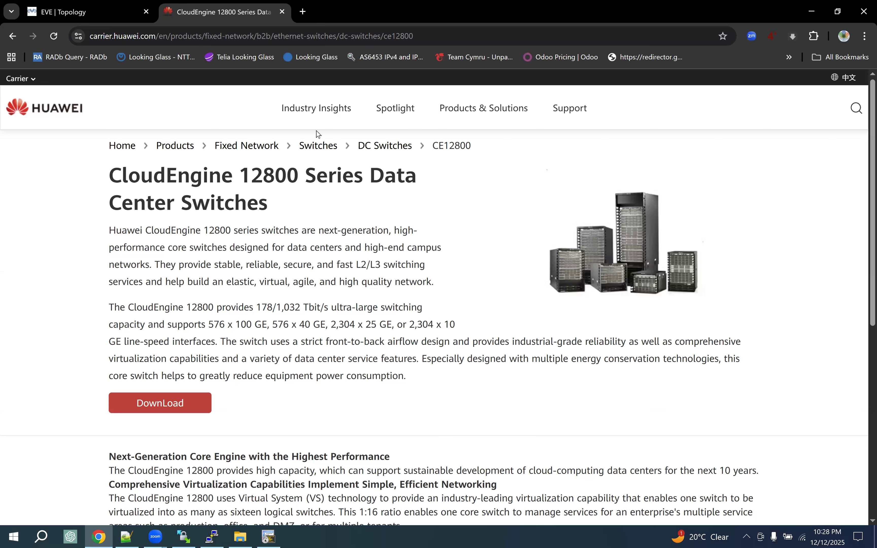
Return to the search results and search for "ce12800 datasheet"
{"action": "left_click", "coordinate": [12, 36]}
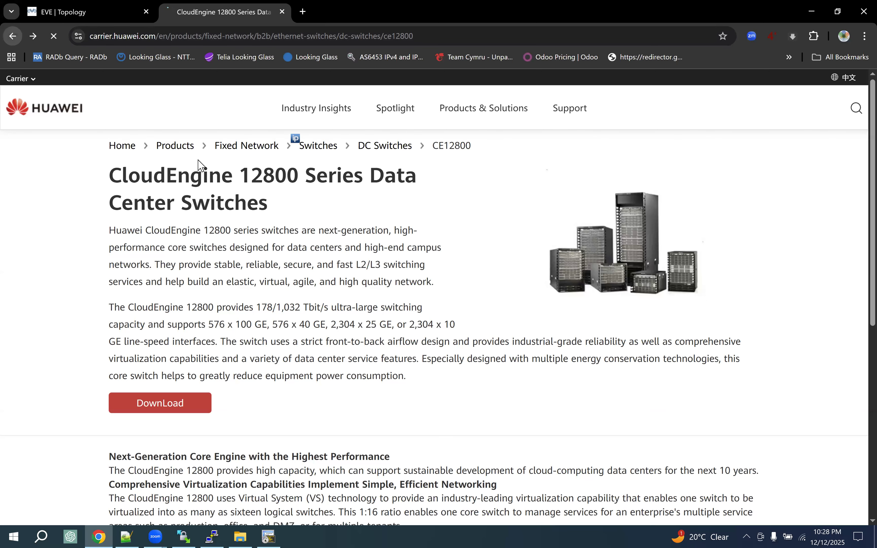
{"action": "left_click", "coordinate": [232, 101]}
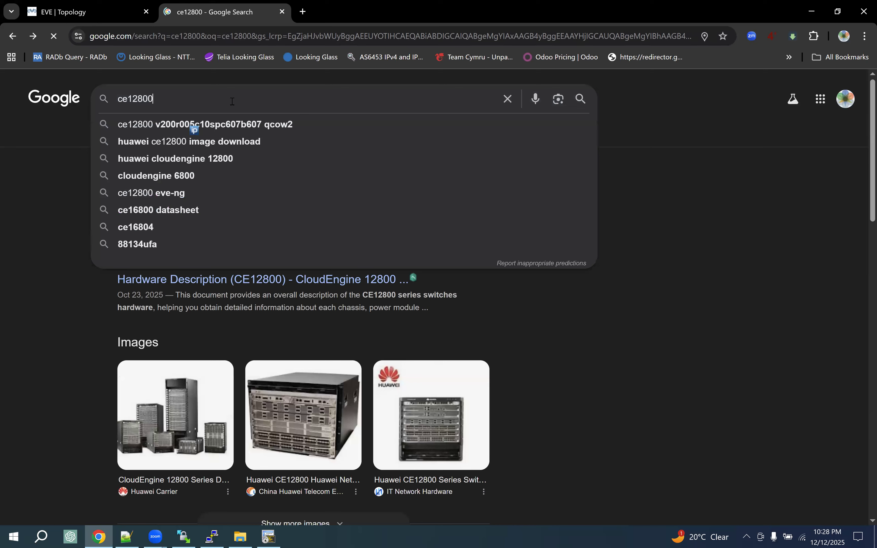
{"action": "type", "text": "data"}
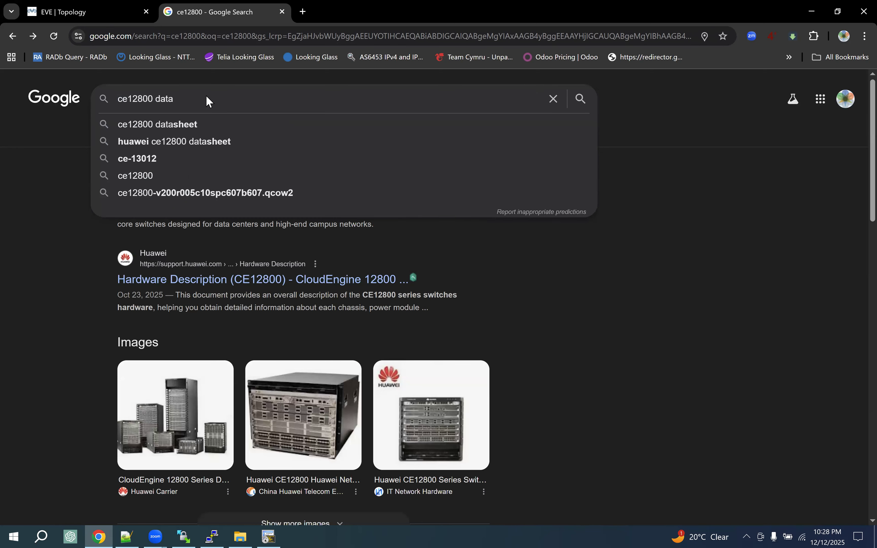
{"action": "left_click", "coordinate": [190, 124]}
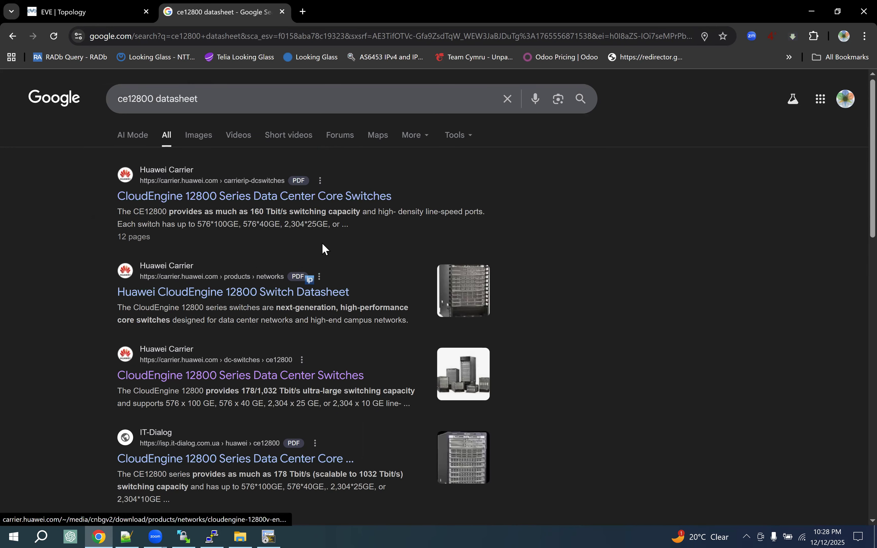
Open the CloudEngine 12800 Series Data Center Core Switches PDF in a new tab and look through its first pages
{"action": "right_click", "coordinate": [237, 200]}
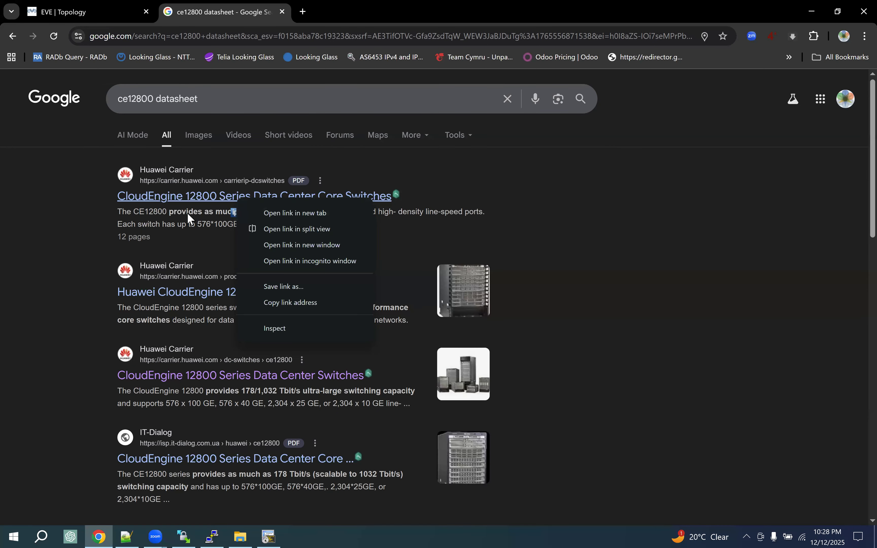
{"action": "key", "text": "Escape"}
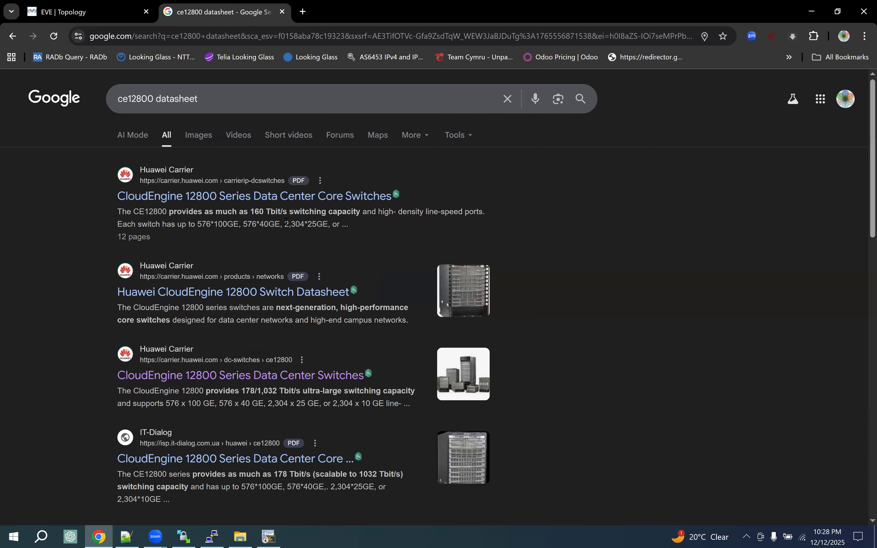
{"action": "right_click", "coordinate": [278, 201]}
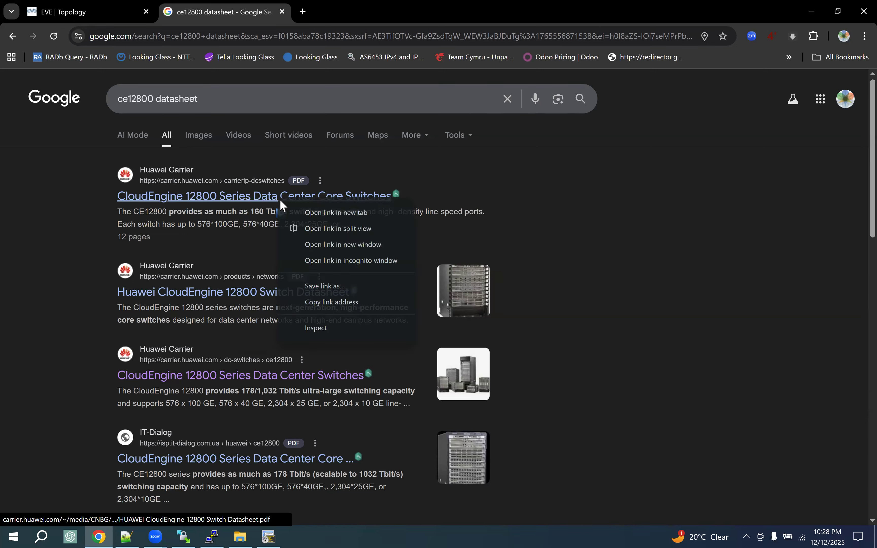
{"action": "left_click", "coordinate": [327, 212]}
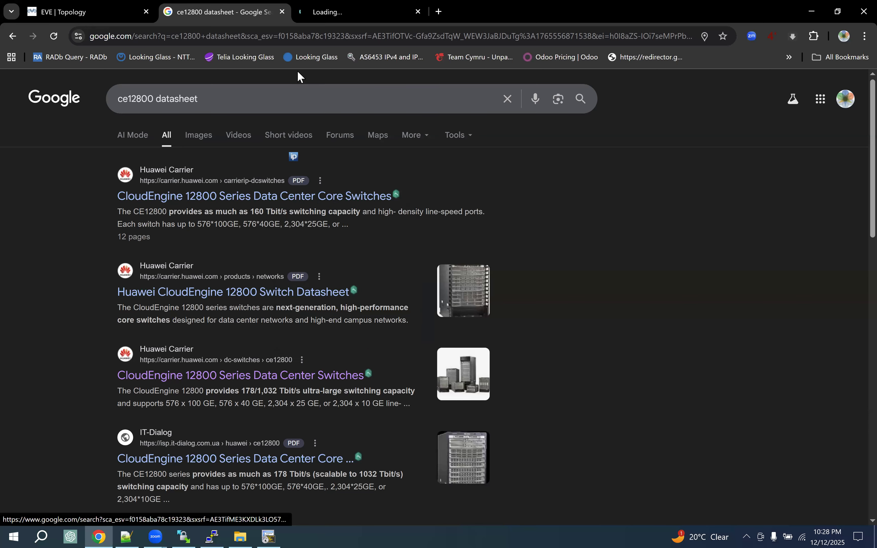
{"action": "left_click", "coordinate": [304, 14]}
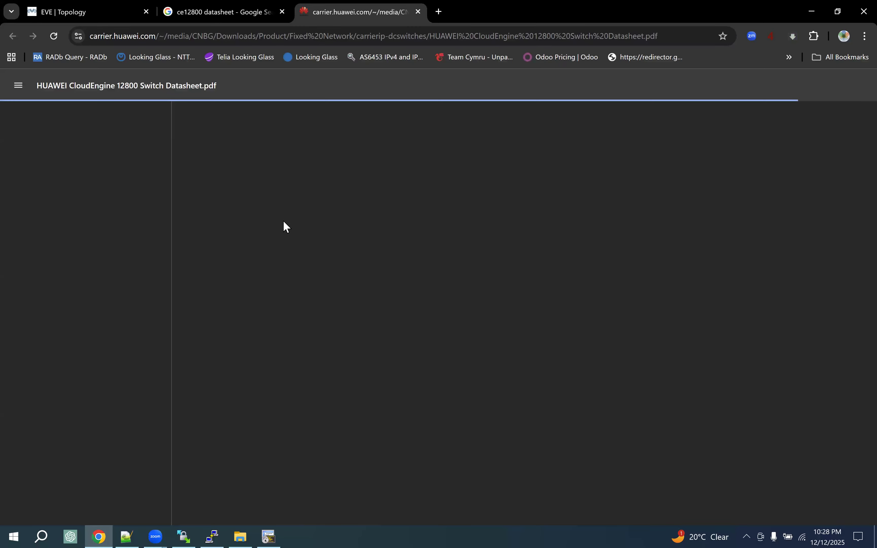
{"action": "scroll", "coordinate": [404, 240], "scroll_direction": "down", "scroll_amount": 15}
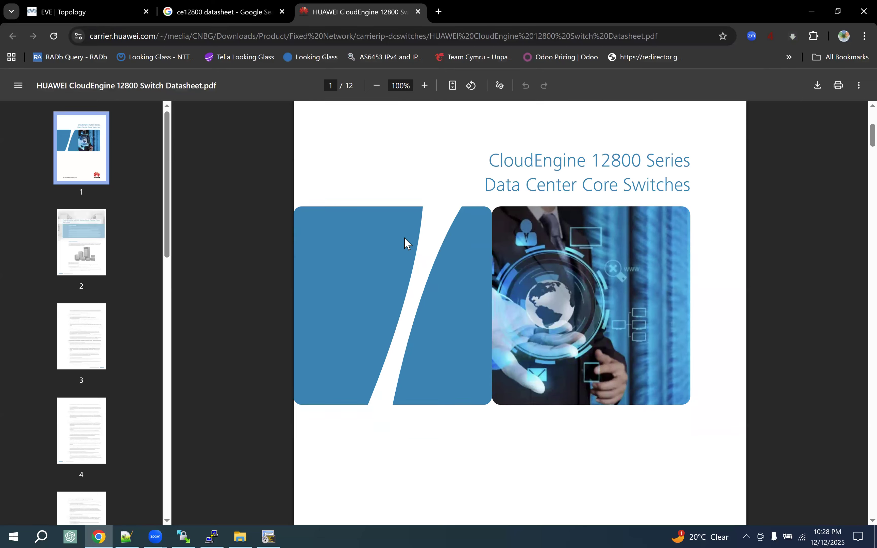
{"action": "scroll", "coordinate": [404, 238], "scroll_direction": "down", "scroll_amount": 5}
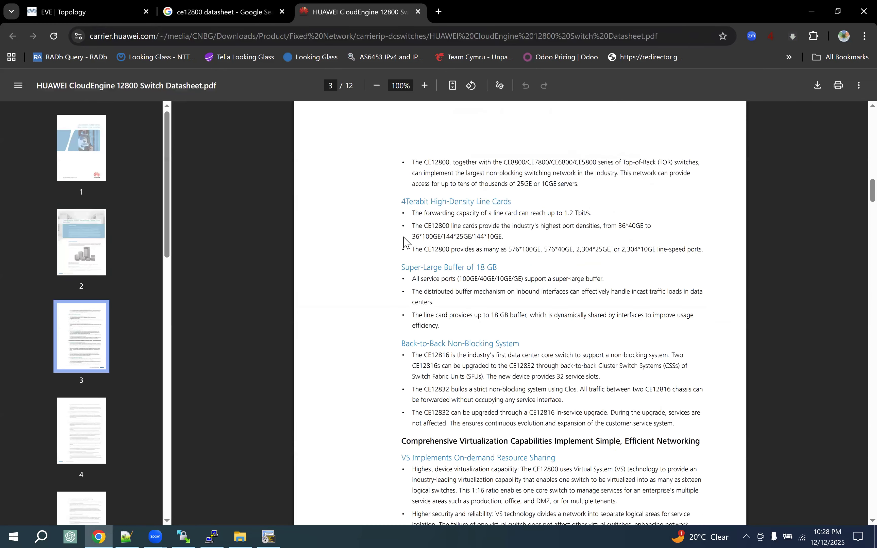
{"action": "scroll", "coordinate": [404, 240], "scroll_direction": "up", "scroll_amount": 6}
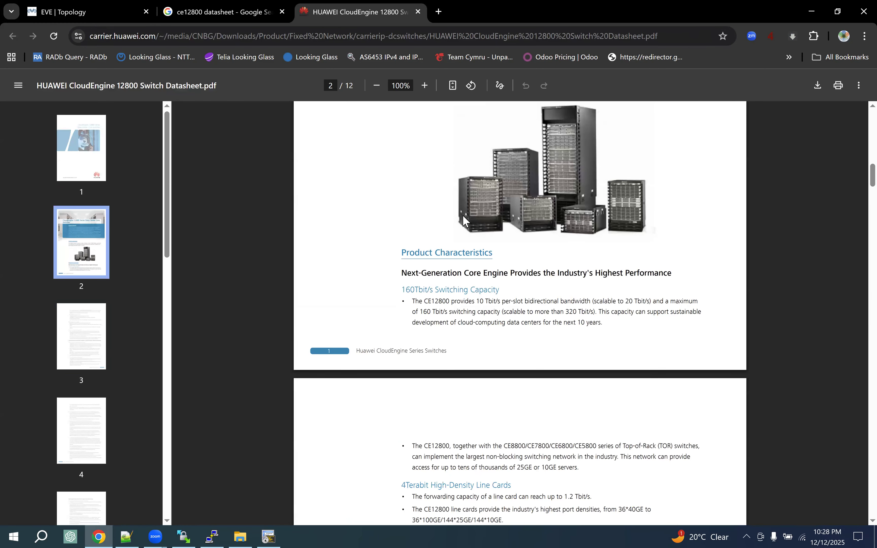
Read through the CE12800 datasheet's product characteristics up to the Product Specifications table on page 7
{"action": "scroll", "coordinate": [463, 218], "scroll_direction": "down", "scroll_amount": 9}
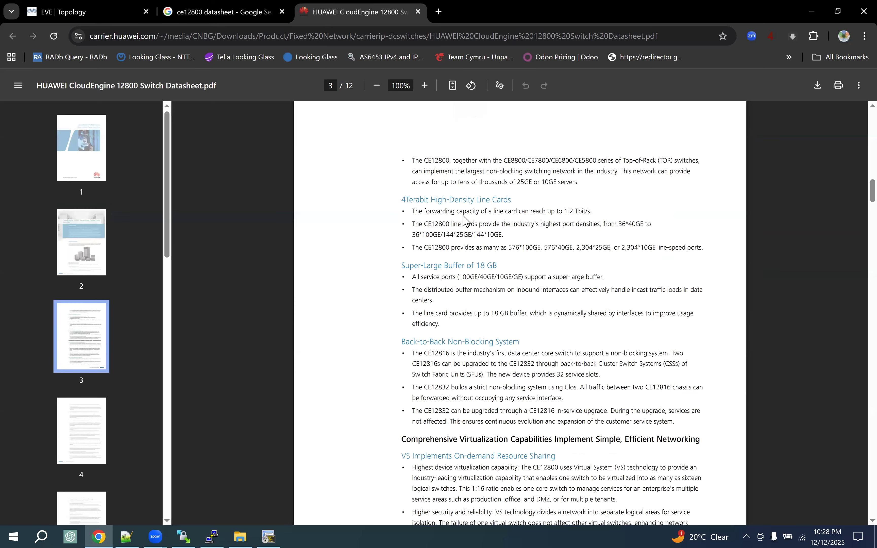
{"action": "scroll", "coordinate": [464, 220], "scroll_direction": "down", "scroll_amount": 10}
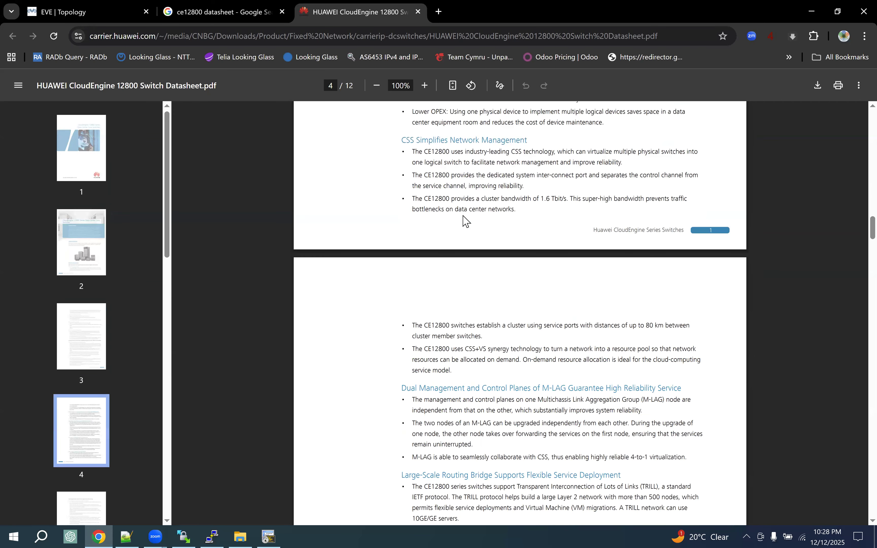
{"action": "scroll", "coordinate": [465, 217], "scroll_direction": "down", "scroll_amount": 9}
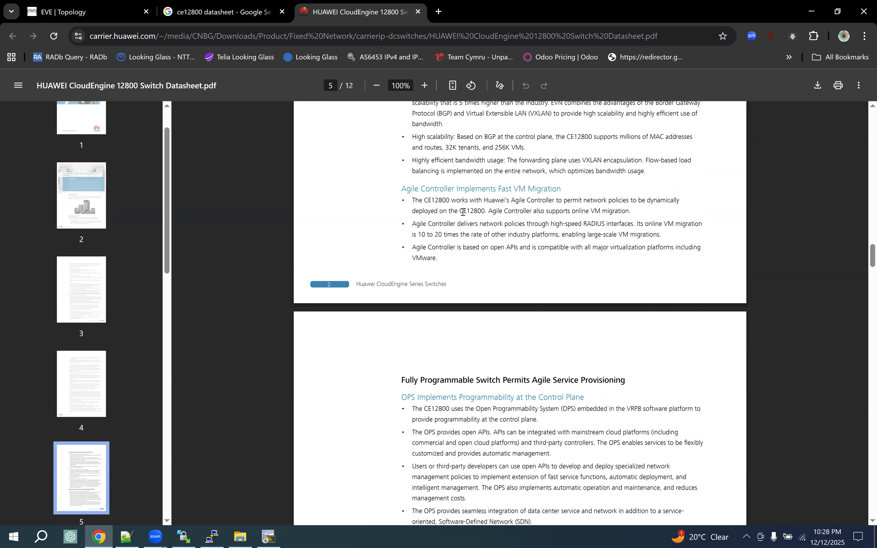
{"action": "scroll", "coordinate": [463, 212], "scroll_direction": "down", "scroll_amount": 4}
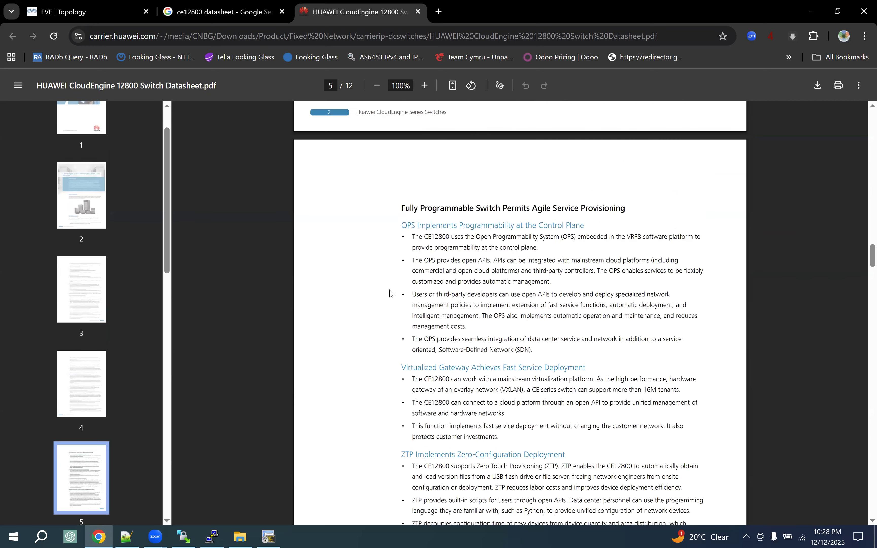
{"action": "scroll", "coordinate": [395, 287], "scroll_direction": "down", "scroll_amount": 5}
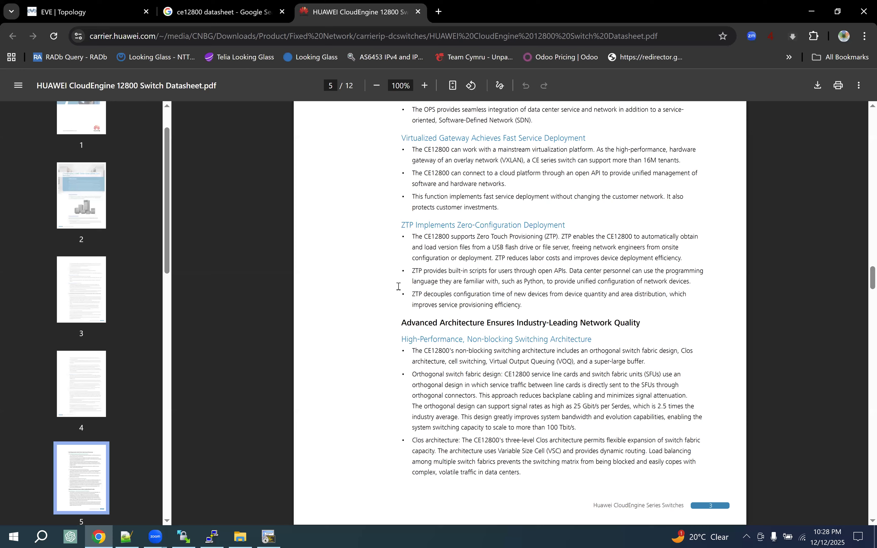
{"action": "scroll", "coordinate": [399, 286], "scroll_direction": "down", "scroll_amount": 18}
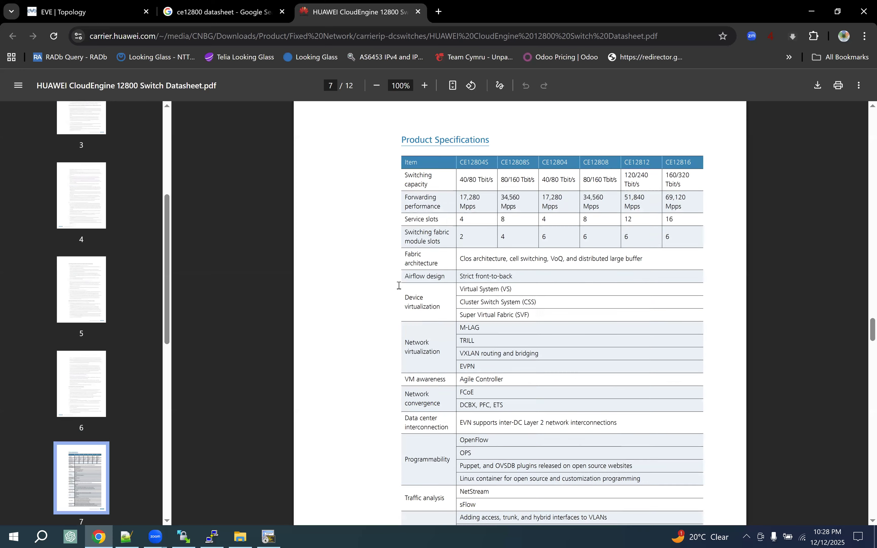
{"action": "scroll", "coordinate": [399, 286], "scroll_direction": "up", "scroll_amount": 1}
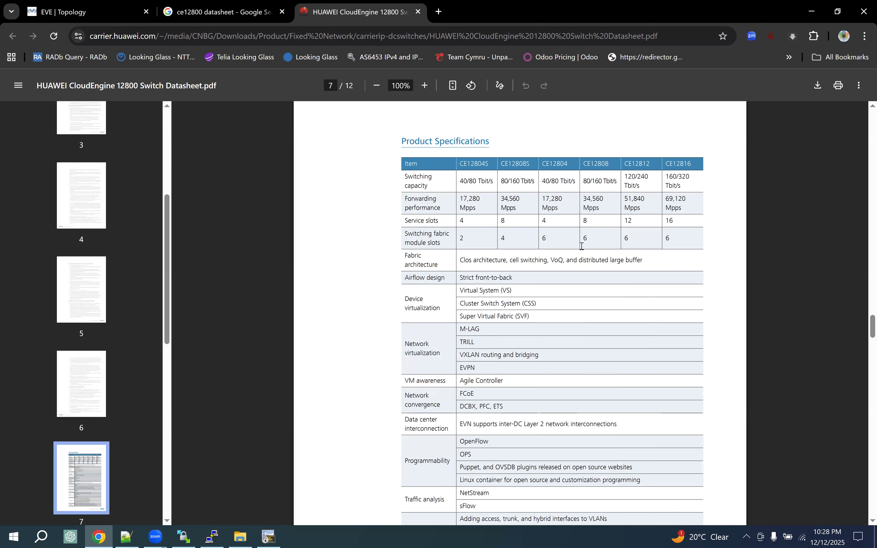
Highlight the forwarding performance values across the models in the Product Specifications table
{"action": "left_click_drag", "start_coordinate": [460, 198], "coordinate": [475, 228]}
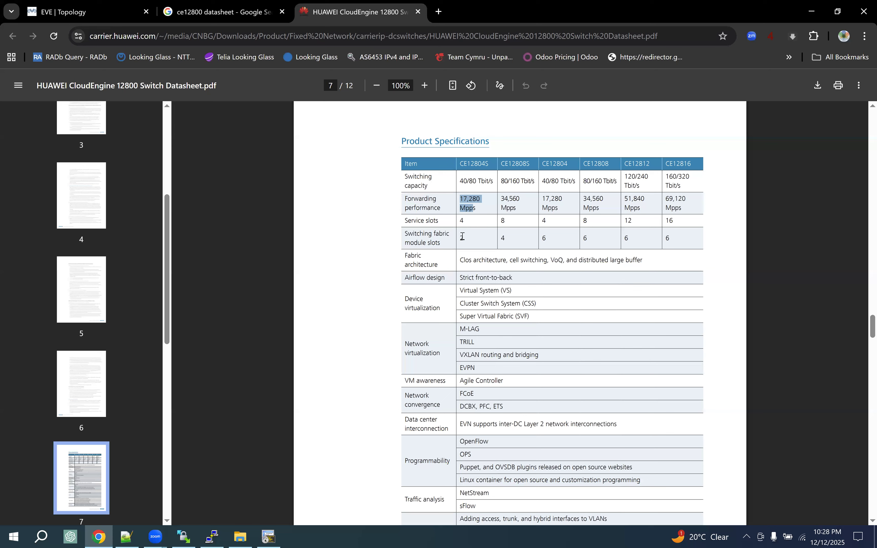
{"action": "left_click", "coordinate": [463, 227]}
{"action": "left_click_drag", "start_coordinate": [468, 200], "coordinate": [683, 211]}
{"action": "left_click", "coordinate": [560, 248]}
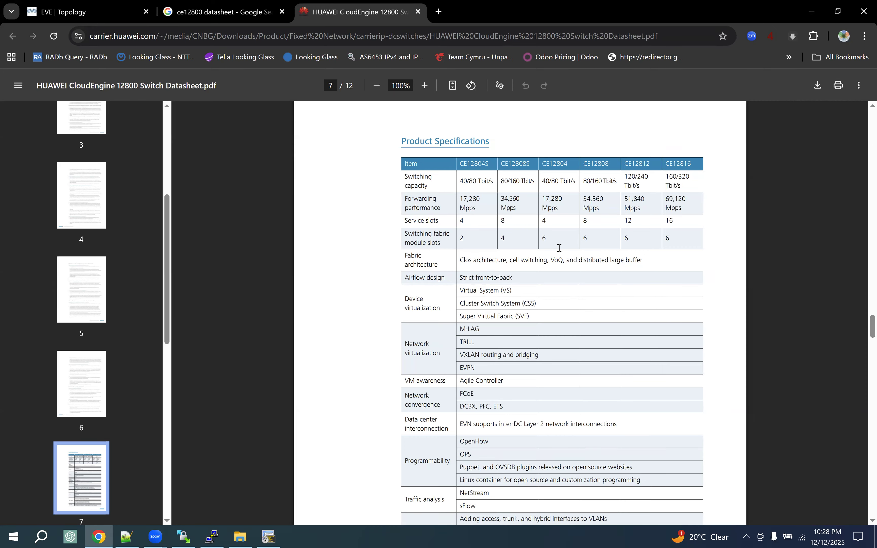
Skim the rest of the specifications and the preceding architecture and power pages, ending back at the Product Specifications table
{"action": "scroll", "coordinate": [560, 248], "scroll_direction": "down", "scroll_amount": 5}
{"action": "scroll", "coordinate": [558, 244], "scroll_direction": "down", "scroll_amount": 15}
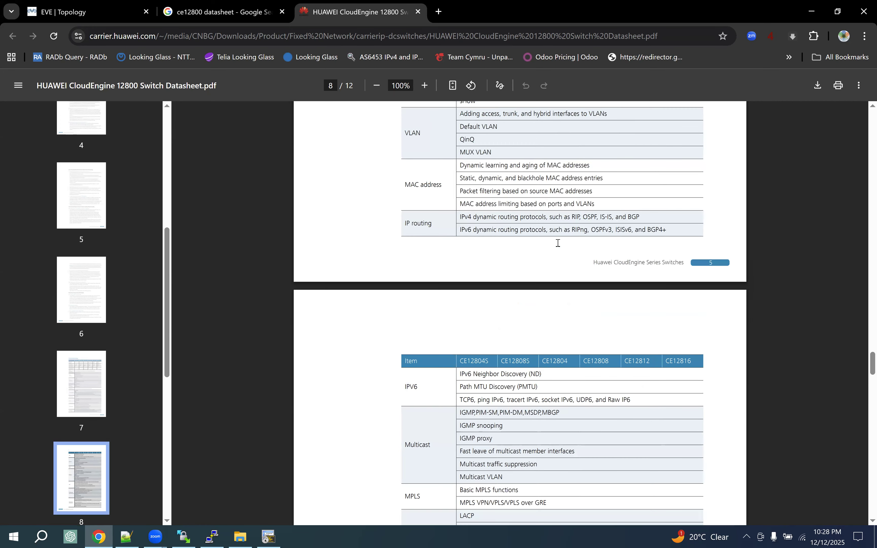
{"action": "scroll", "coordinate": [558, 240], "scroll_direction": "up", "scroll_amount": 20}
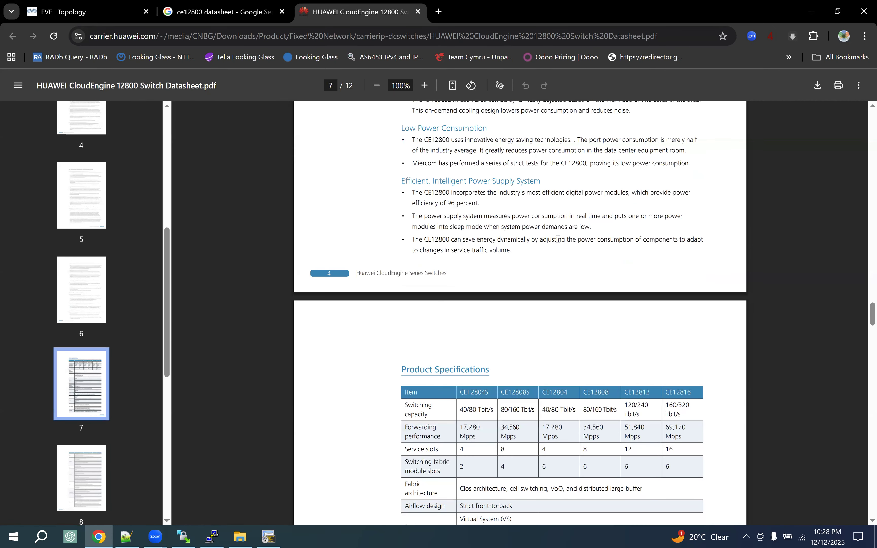
{"action": "scroll", "coordinate": [557, 238], "scroll_direction": "up", "scroll_amount": 2}
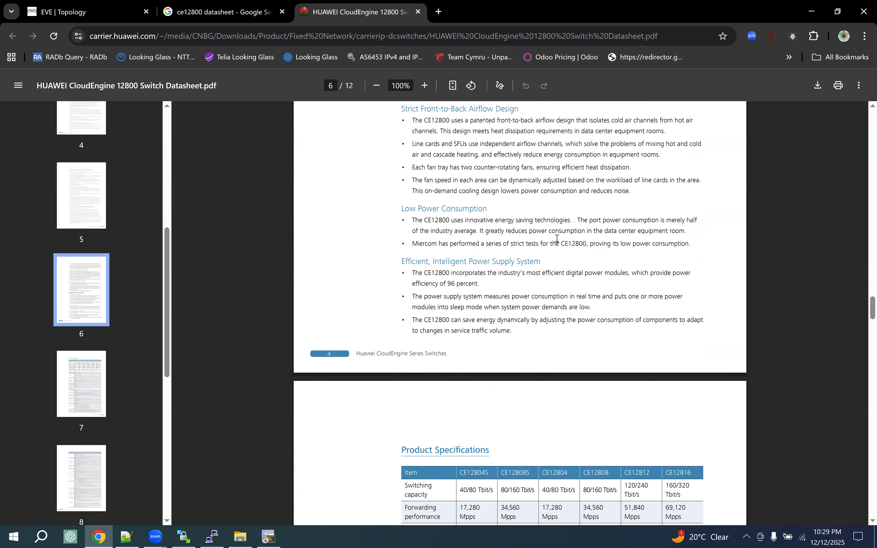
{"action": "scroll", "coordinate": [557, 238], "scroll_direction": "up", "scroll_amount": 6}
{"action": "scroll", "coordinate": [557, 239], "scroll_direction": "up", "scroll_amount": 6}
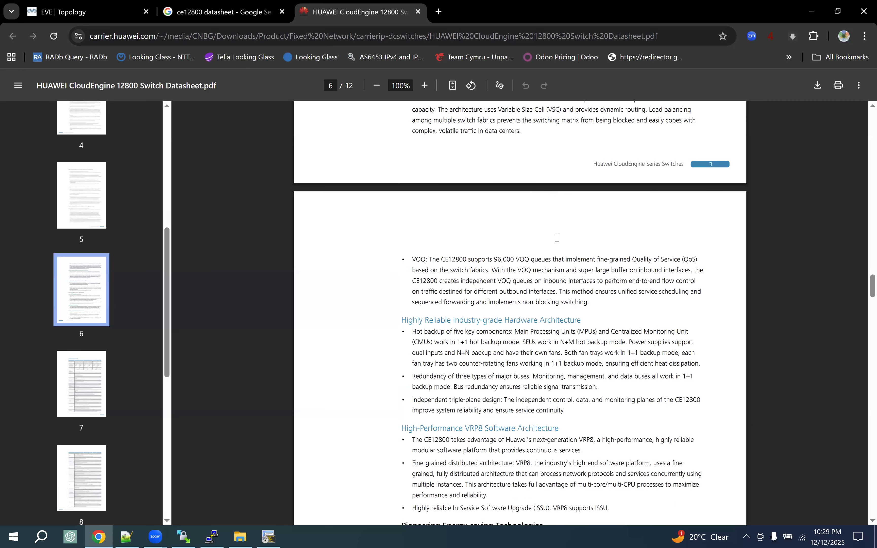
{"action": "scroll", "coordinate": [557, 238], "scroll_direction": "up", "scroll_amount": 11}
{"action": "scroll", "coordinate": [557, 239], "scroll_direction": "down", "scroll_amount": 20}
{"action": "scroll", "coordinate": [557, 238], "scroll_direction": "up", "scroll_amount": 3}
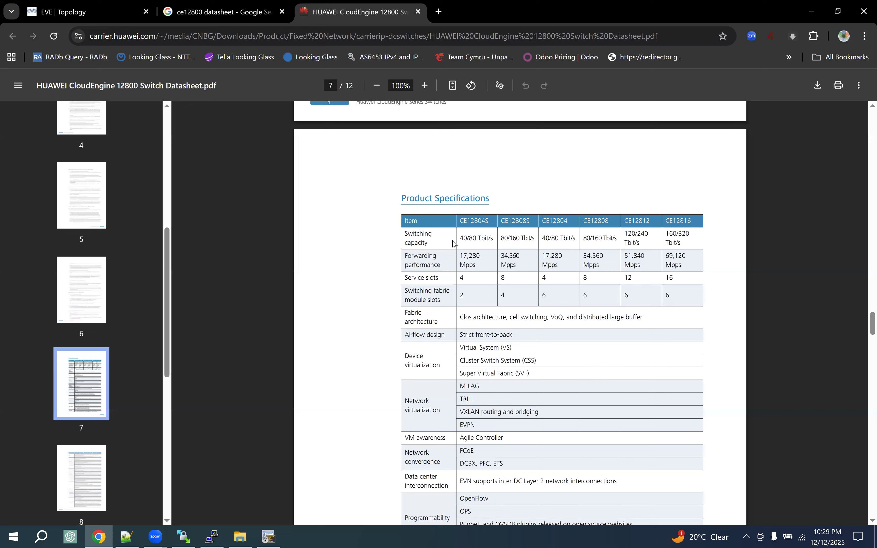
Highlight the switching capacity values and the network virtualization features in the Product Specifications table
{"action": "left_click_drag", "start_coordinate": [421, 243], "coordinate": [673, 243]}
{"action": "left_click_drag", "start_coordinate": [459, 241], "coordinate": [492, 239]}
{"action": "left_click", "coordinate": [458, 242]}
{"action": "scroll", "coordinate": [553, 303], "scroll_direction": "down", "scroll_amount": 5}
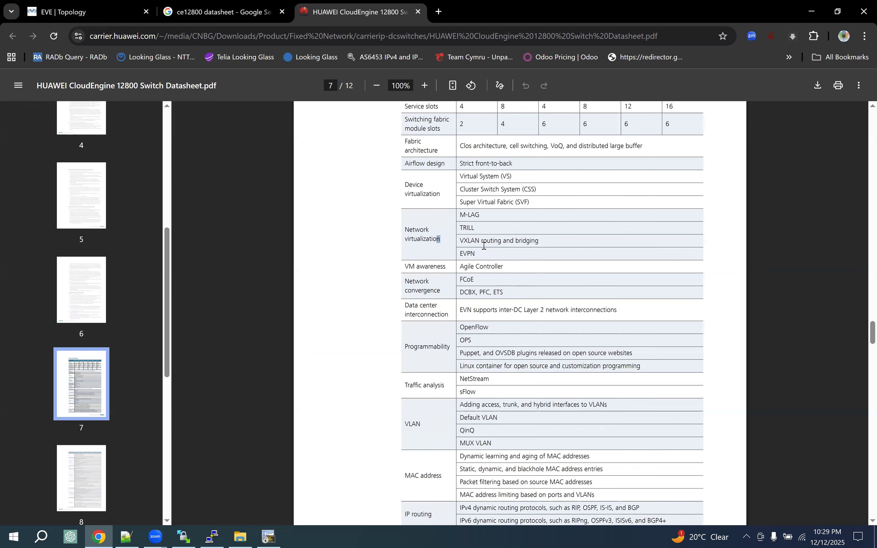
{"action": "left_click_drag", "start_coordinate": [484, 245], "coordinate": [557, 254]}
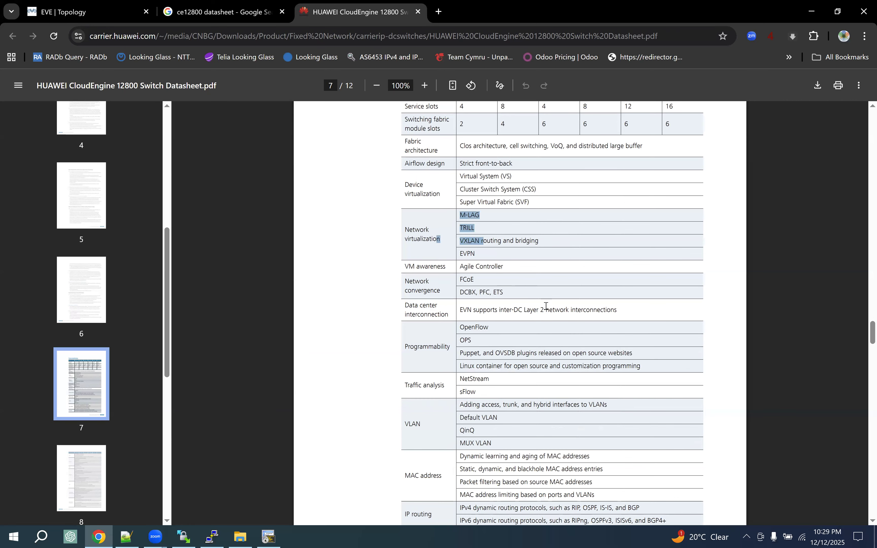
{"action": "scroll", "coordinate": [547, 307], "scroll_direction": "down", "scroll_amount": 7}
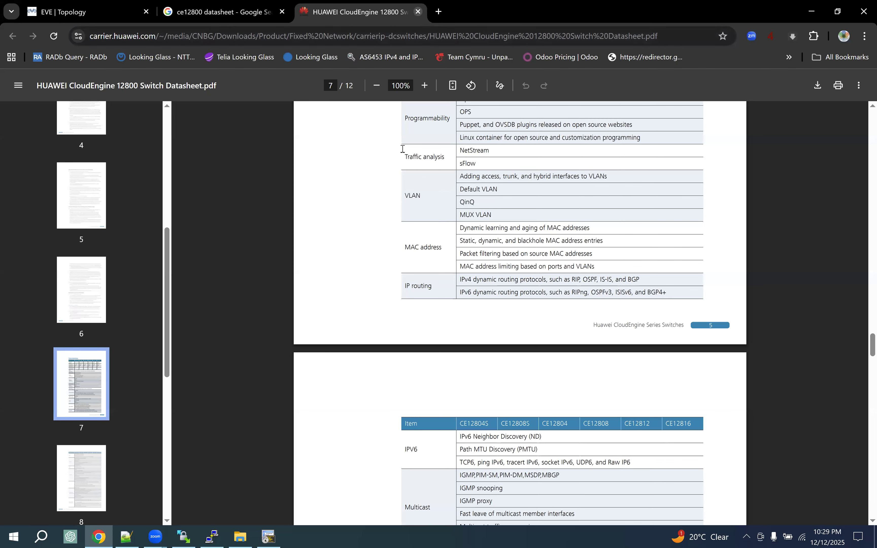
Go back through the datasheet to the Product Appearance section on page 2 and review the chassis models
{"action": "scroll", "coordinate": [401, 145], "scroll_direction": "up", "scroll_amount": 15}
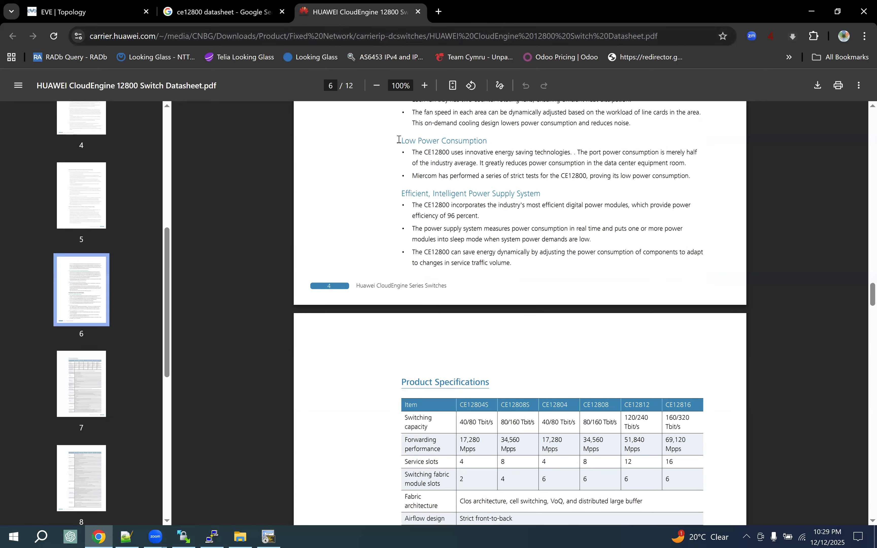
{"action": "scroll", "coordinate": [398, 140], "scroll_direction": "up", "scroll_amount": 20}
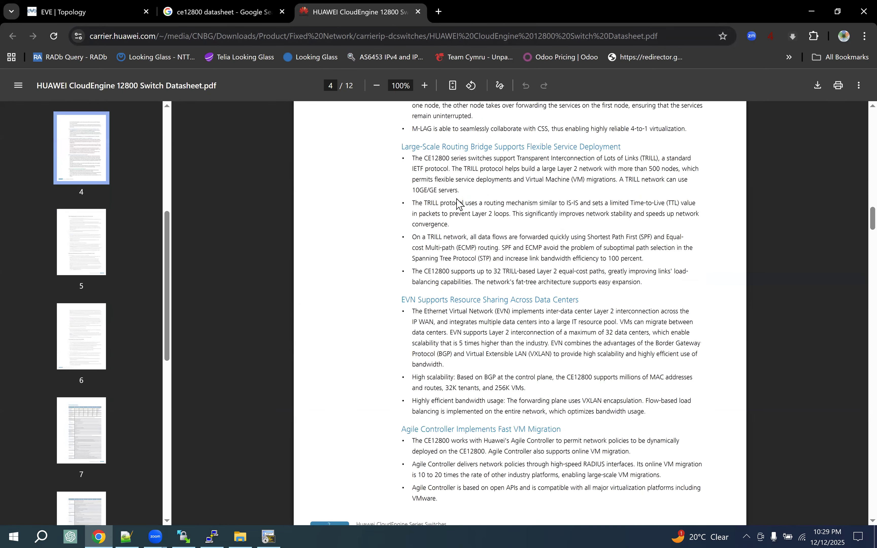
{"action": "scroll", "coordinate": [459, 204], "scroll_direction": "up", "scroll_amount": 8}
{"action": "scroll", "coordinate": [458, 198], "scroll_direction": "up", "scroll_amount": 18}
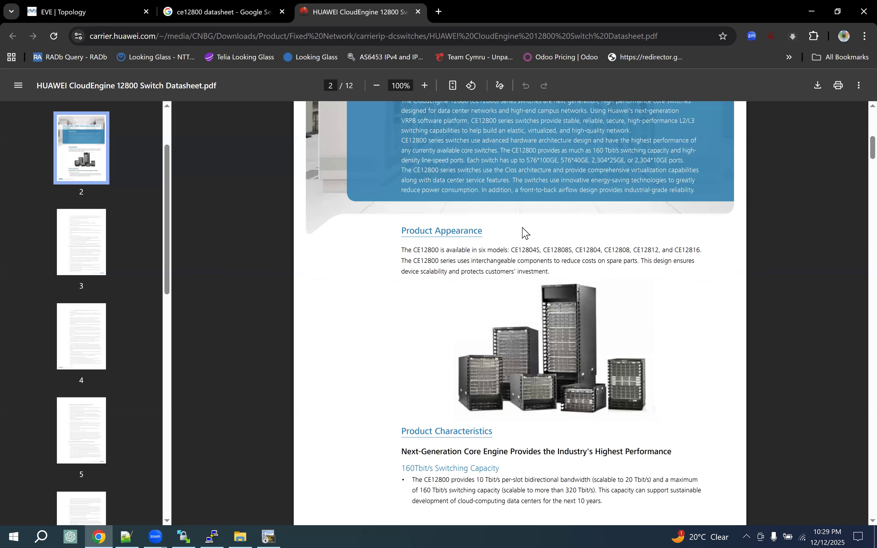
{"action": "scroll", "coordinate": [520, 227], "scroll_direction": "down", "scroll_amount": 4}
{"action": "scroll", "coordinate": [521, 224], "scroll_direction": "down", "scroll_amount": 4}
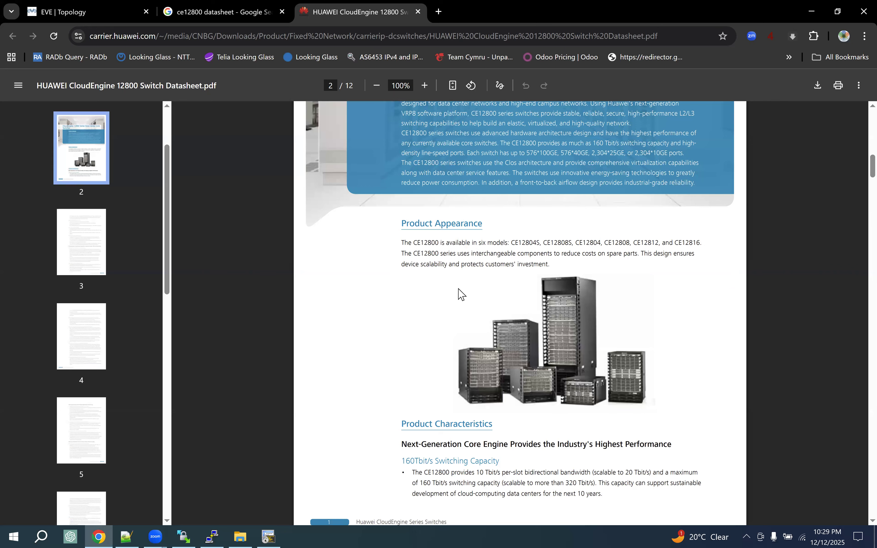
Close the Huawei datasheet and Google search tabs to return to the EVE topology
{"action": "left_click", "coordinate": [418, 12]}
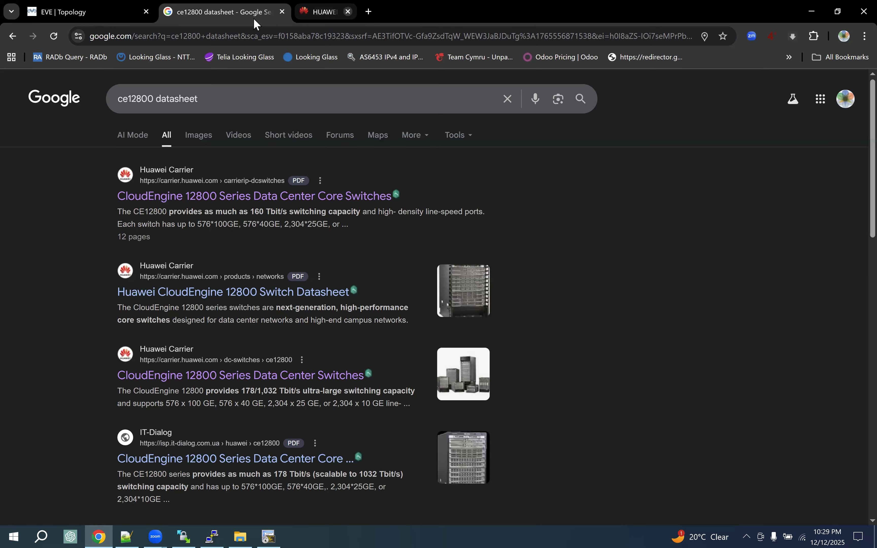
{"action": "left_click", "coordinate": [283, 12]}
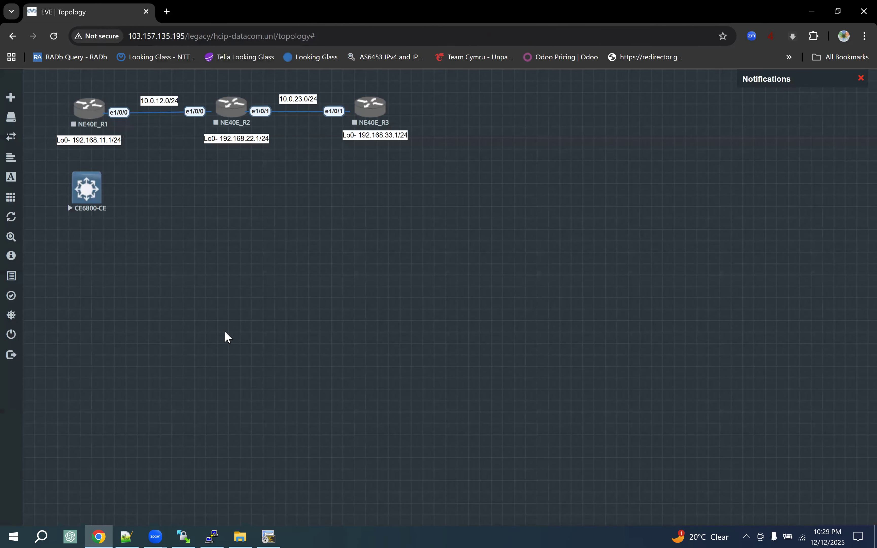
Switch to WinSCP, open the local IOS\ce12800 folder and select the huaweice12800.yml template file
{"action": "left_click", "coordinate": [183, 533]}
{"action": "double_click", "coordinate": [125, 106]}
{"action": "left_click", "coordinate": [31, 160]}
{"action": "double_click", "coordinate": [32, 160]}
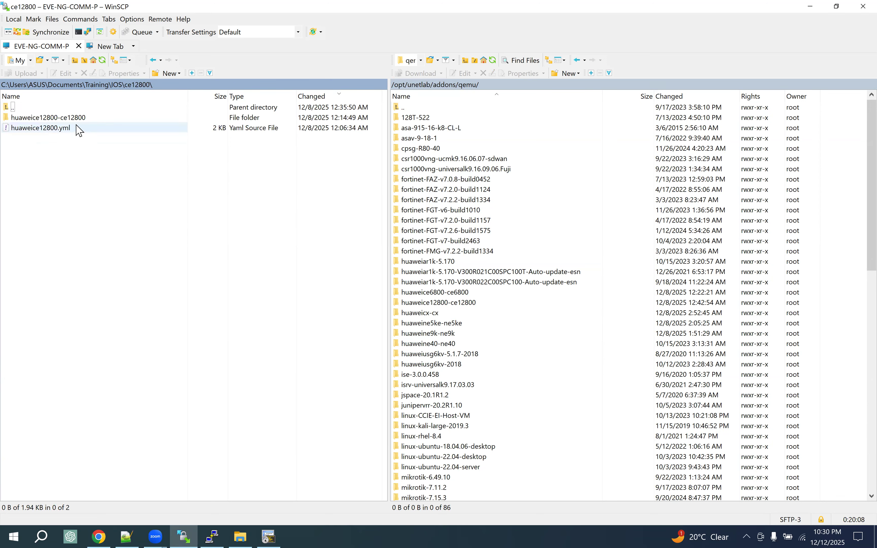
{"action": "left_click", "coordinate": [69, 117]}
{"action": "left_click", "coordinate": [57, 131]}
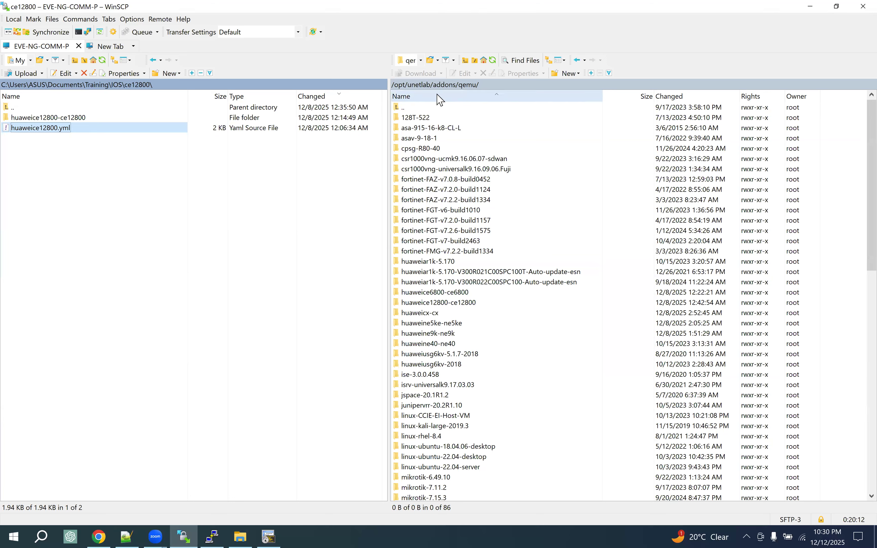
Open the remote folder /opt/unetlab/html/templates/intel and locate huaweice12800.yml in it
{"action": "left_click", "coordinate": [419, 87]}
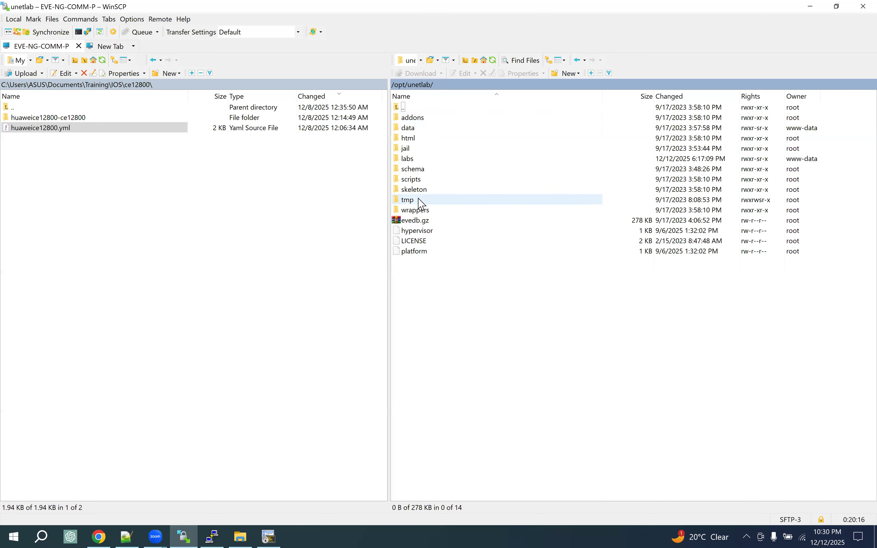
{"action": "double_click", "coordinate": [419, 140]}
{"action": "double_click", "coordinate": [421, 179]}
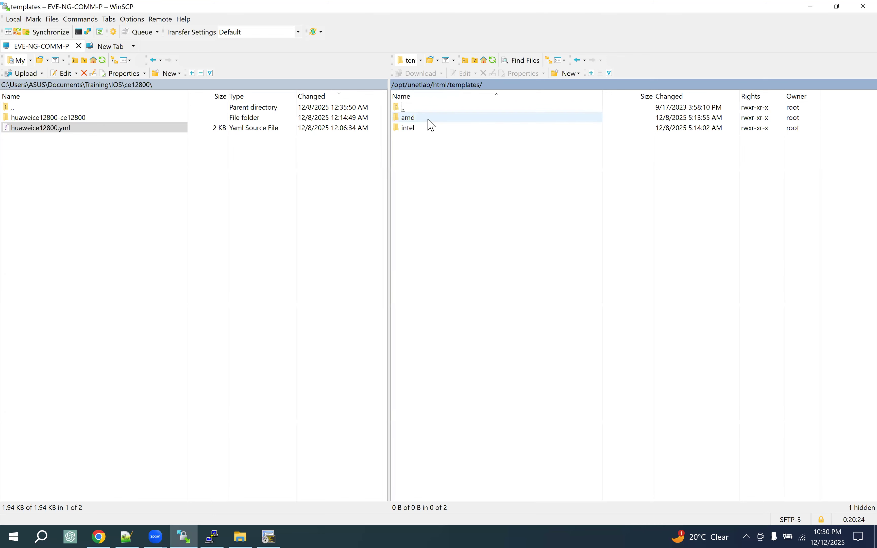
{"action": "double_click", "coordinate": [440, 129]}
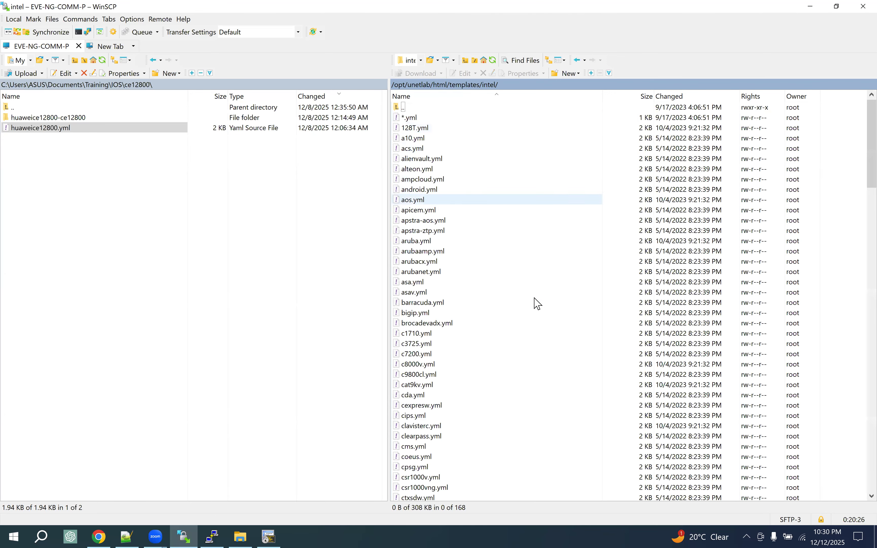
{"action": "scroll", "coordinate": [544, 296], "scroll_direction": "down", "scroll_amount": 15}
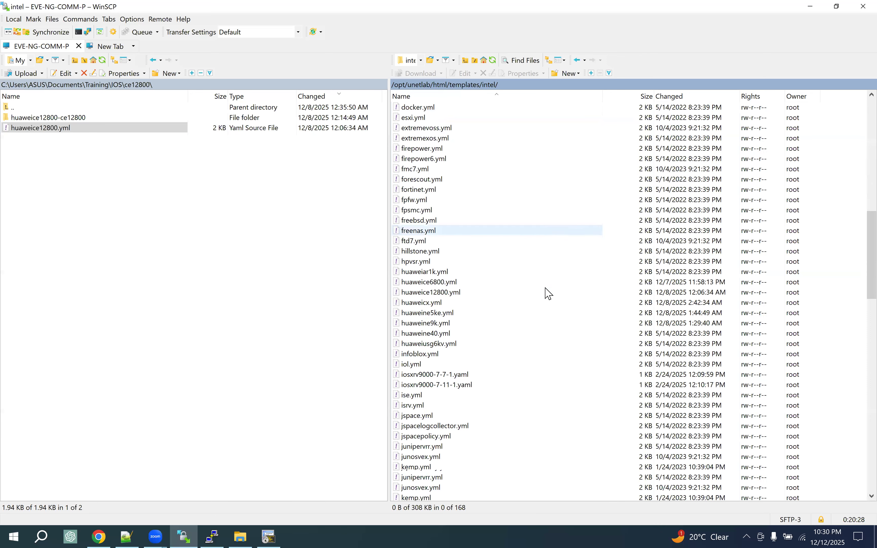
{"action": "scroll", "coordinate": [548, 292], "scroll_direction": "down", "scroll_amount": 1}
{"action": "left_click", "coordinate": [452, 265]}
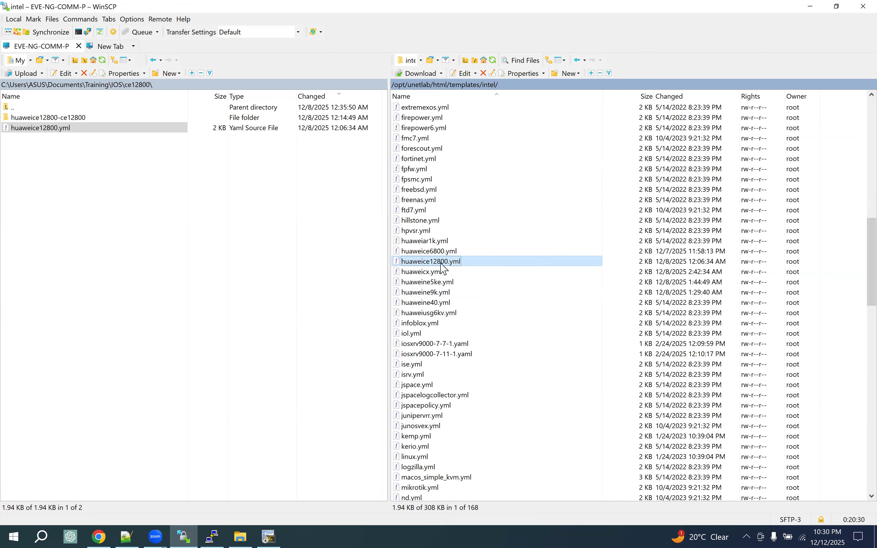
Open the remote folder /opt/unetlab/html/templates/amd and locate huaweice12800.yml in it
{"action": "left_click", "coordinate": [470, 86]}
{"action": "double_click", "coordinate": [413, 119]}
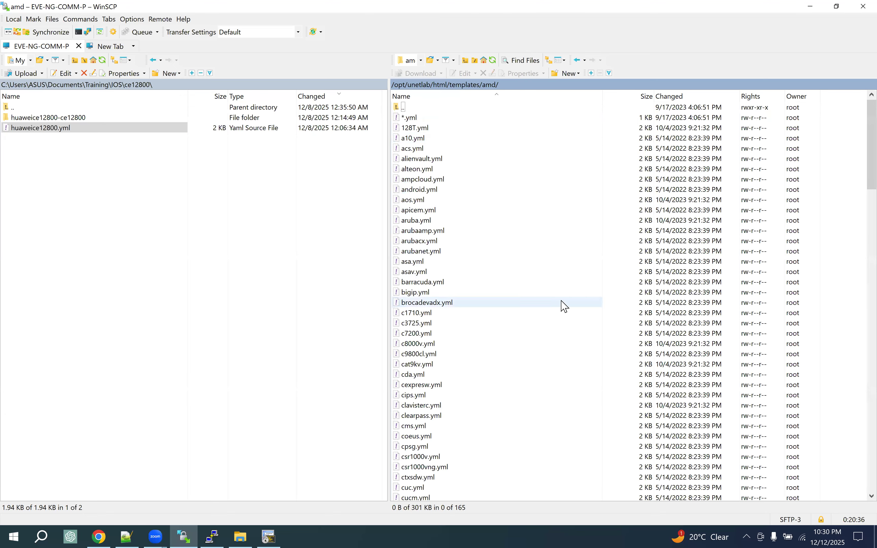
{"action": "scroll", "coordinate": [564, 308], "scroll_direction": "down", "scroll_amount": 1}
{"action": "scroll", "coordinate": [565, 306], "scroll_direction": "down", "scroll_amount": 13}
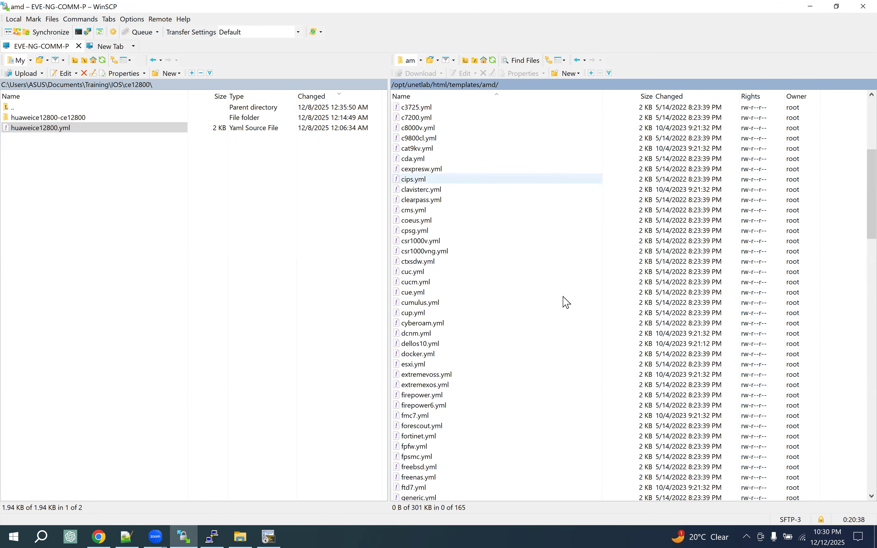
{"action": "scroll", "coordinate": [565, 301], "scroll_direction": "down", "scroll_amount": 2}
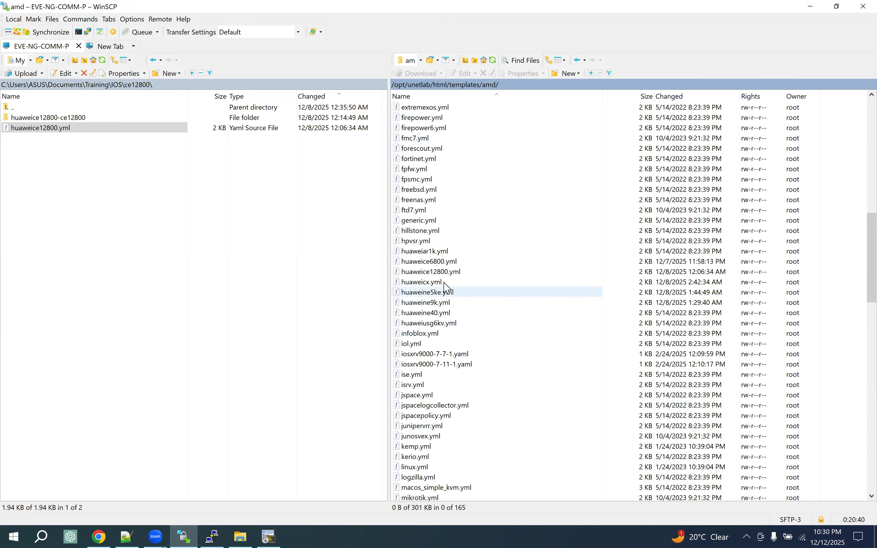
{"action": "left_click", "coordinate": [478, 274]}
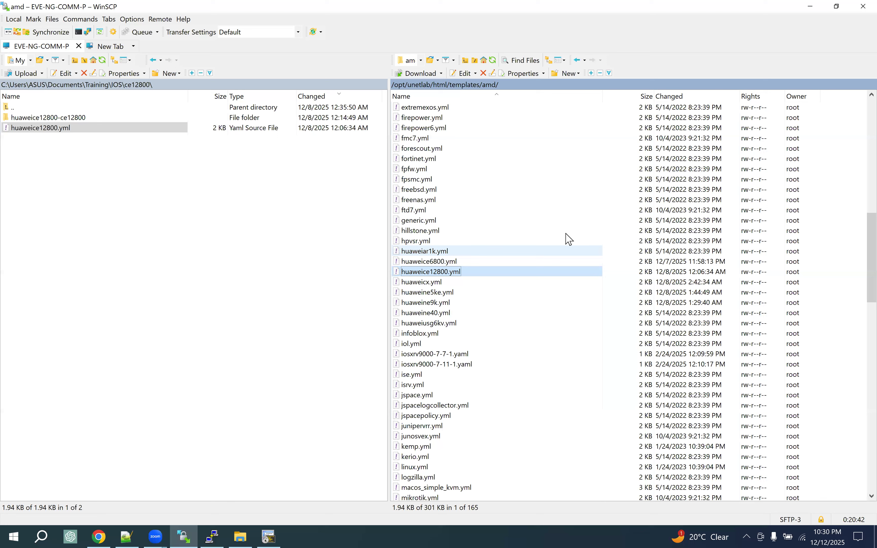
Open the remote folder /opt/unetlab/addons/qemu, where the image folders are stored
{"action": "left_click", "coordinate": [421, 84]}
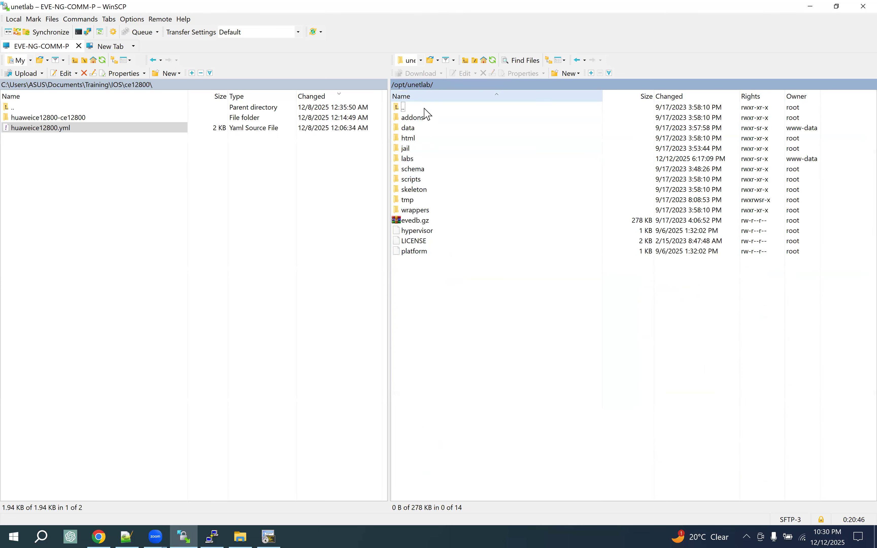
{"action": "left_click", "coordinate": [421, 119]}
{"action": "double_click", "coordinate": [421, 121]}
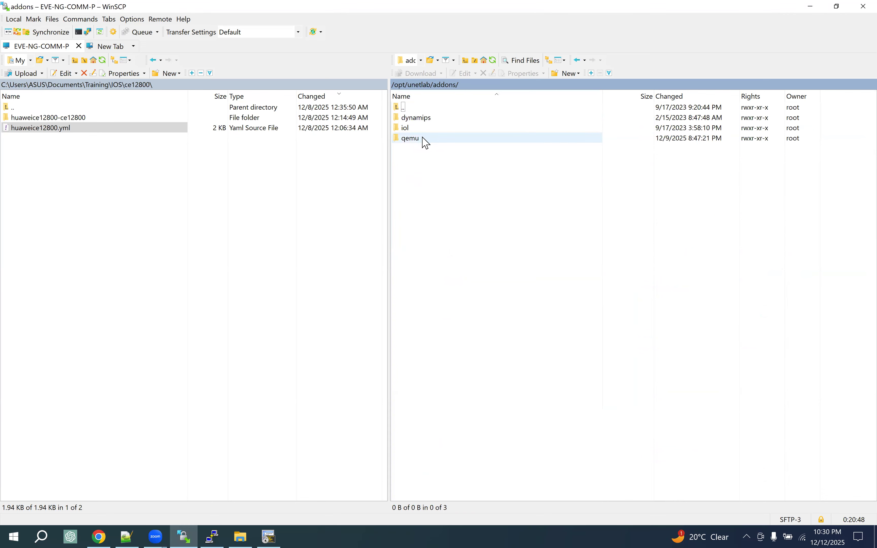
{"action": "double_click", "coordinate": [426, 141]}
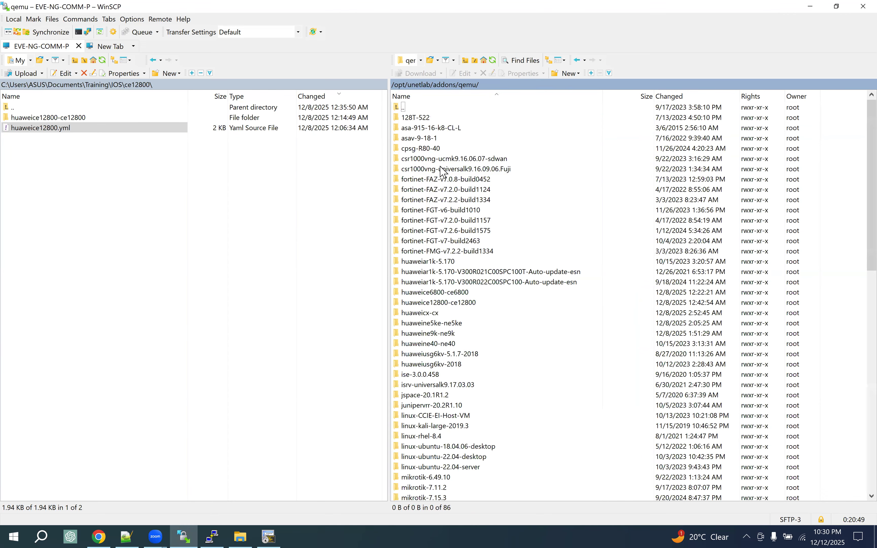
Inspect virtioa.qcow2 in the local and remote huaweice12800-ce12800 folders, and return to the local IOS and remote qemu folders
{"action": "double_click", "coordinate": [55, 117]}
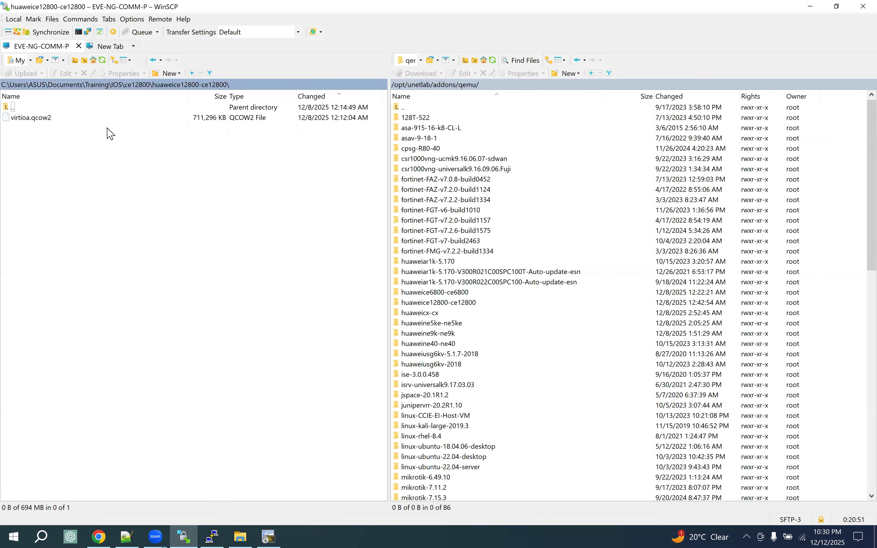
{"action": "left_click", "coordinate": [142, 86]}
{"action": "left_click", "coordinate": [61, 118]}
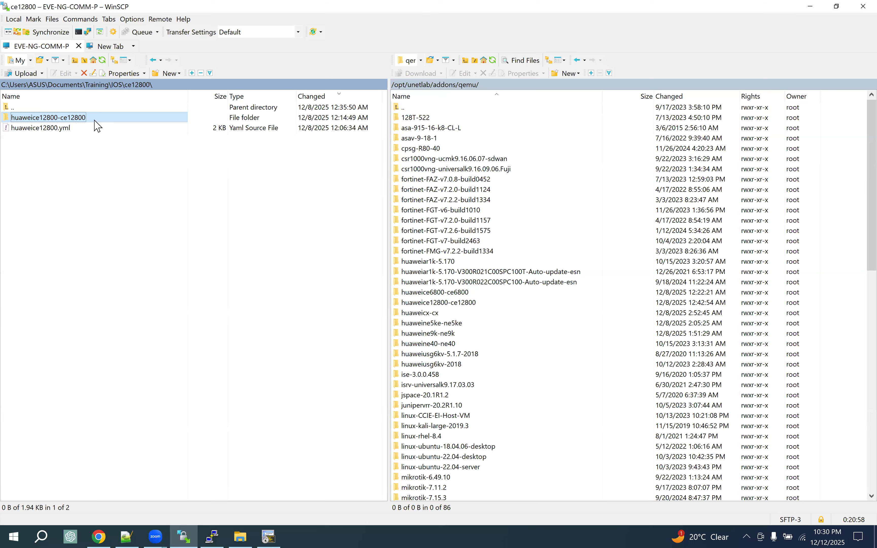
{"action": "double_click", "coordinate": [85, 118]}
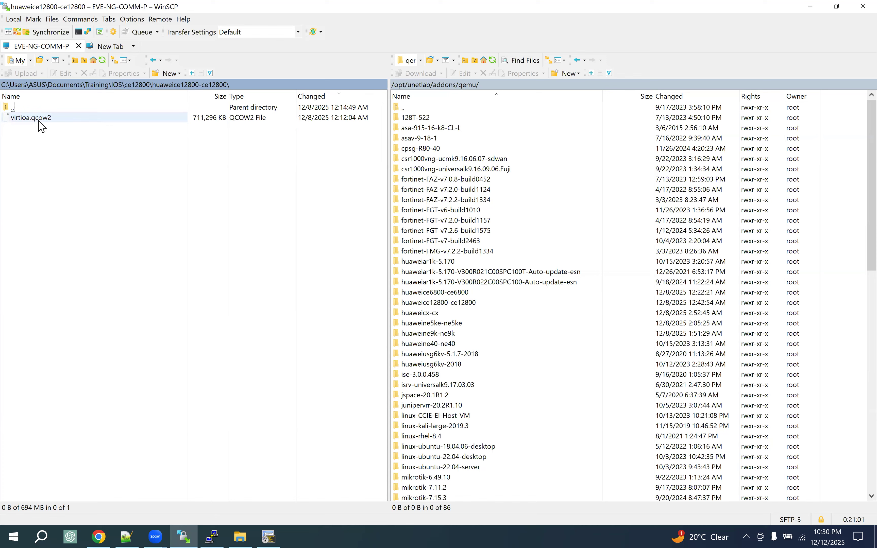
{"action": "double_click", "coordinate": [450, 303]}
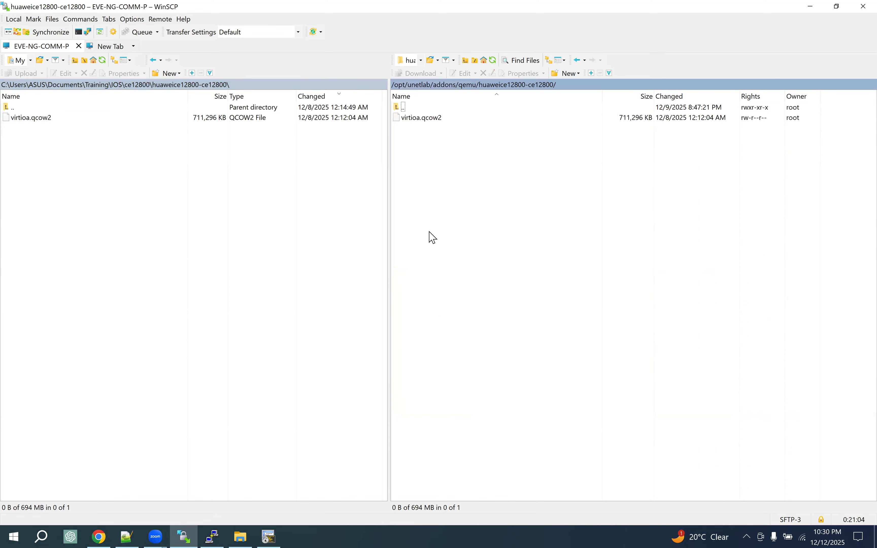
{"action": "left_click", "coordinate": [475, 86]}
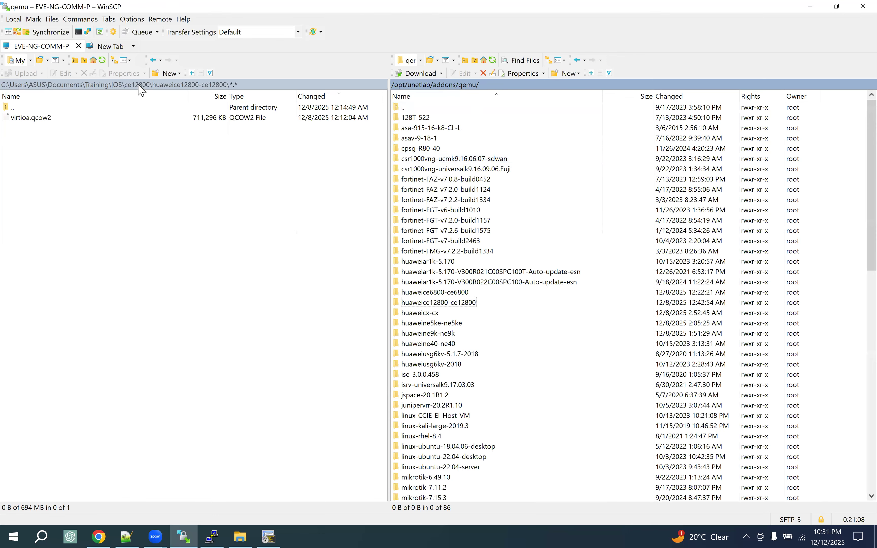
{"action": "left_click", "coordinate": [116, 87]}
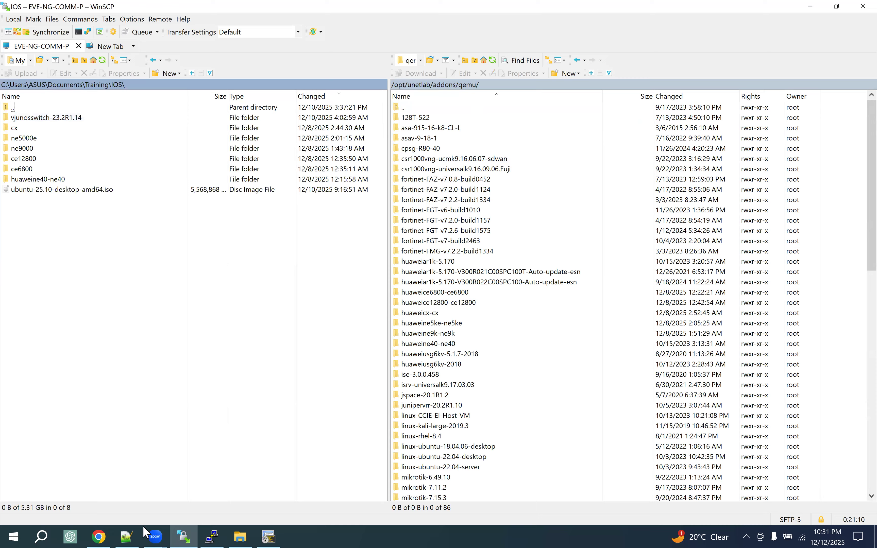
Switch to the EVE topology in Chrome and start a new node from the Huawei CloudEngine 12800 template
{"action": "left_click", "coordinate": [100, 535]}
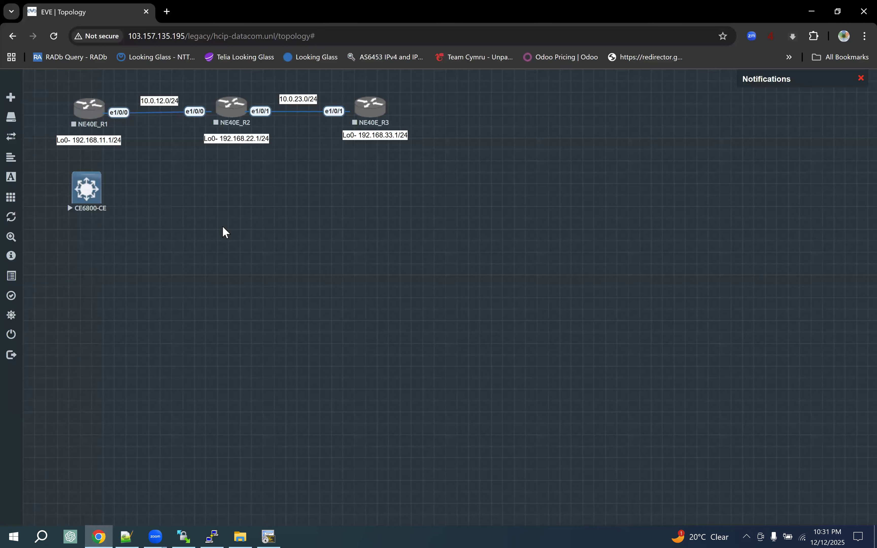
{"action": "right_click", "coordinate": [221, 218]}
{"action": "left_click", "coordinate": [255, 240]}
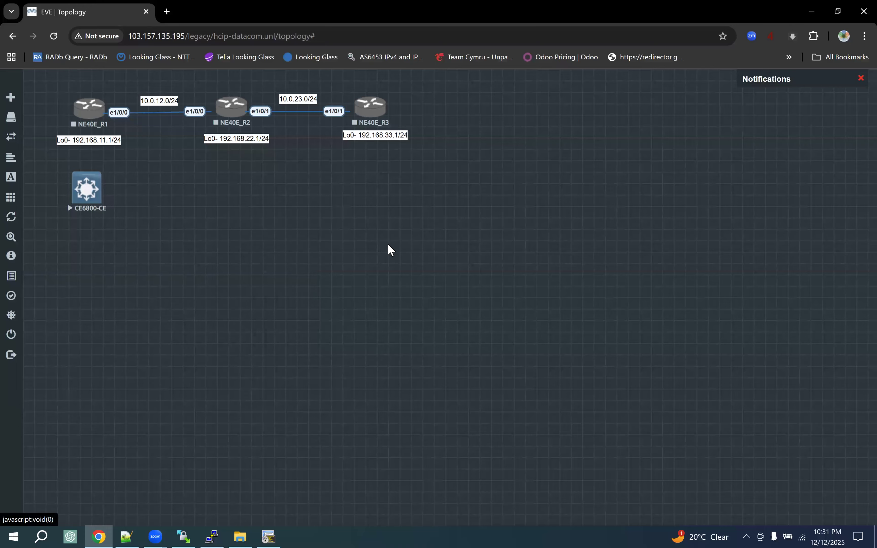
{"action": "type", "text": "hua"}
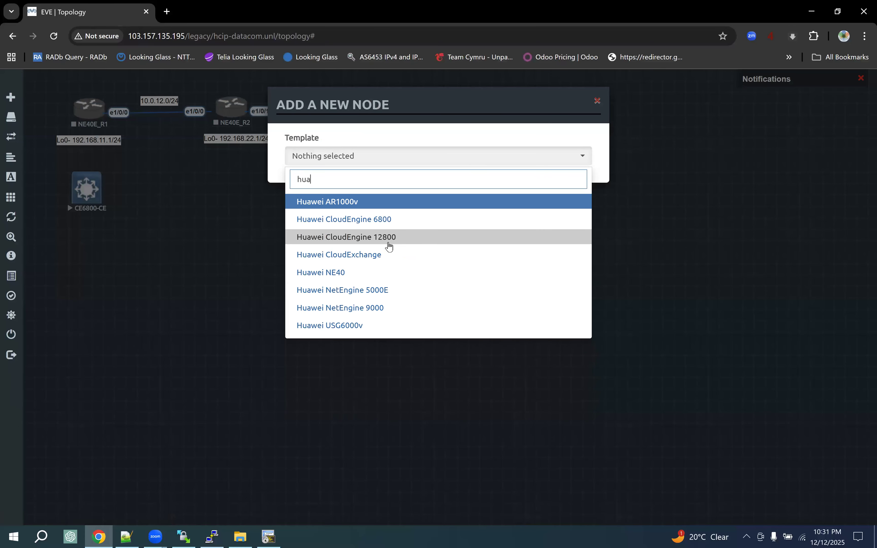
{"action": "left_click", "coordinate": [395, 237]}
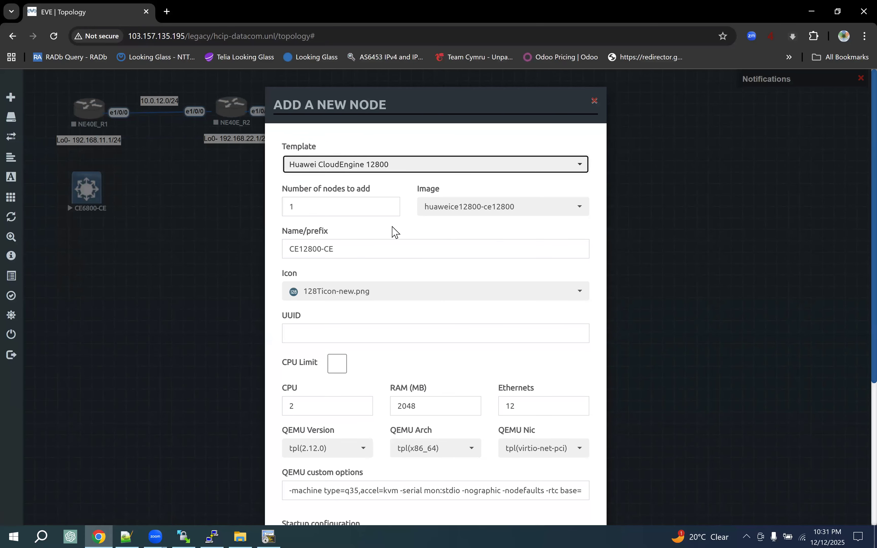
Choose Switch L32.png as the new CE12800 node's icon
{"action": "double_click", "coordinate": [315, 205]}
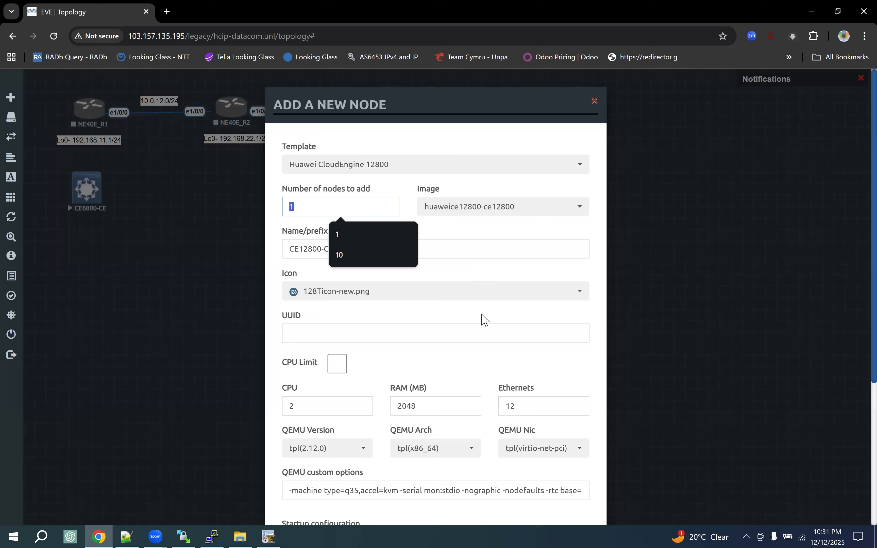
{"action": "left_click", "coordinate": [471, 297]}
{"action": "scroll", "coordinate": [386, 357], "scroll_direction": "down", "scroll_amount": 3}
{"action": "scroll", "coordinate": [386, 357], "scroll_direction": "down", "scroll_amount": 15}
{"action": "scroll", "coordinate": [387, 357], "scroll_direction": "down", "scroll_amount": 15}
{"action": "scroll", "coordinate": [387, 355], "scroll_direction": "down", "scroll_amount": 12}
{"action": "scroll", "coordinate": [387, 354], "scroll_direction": "down", "scroll_amount": 15}
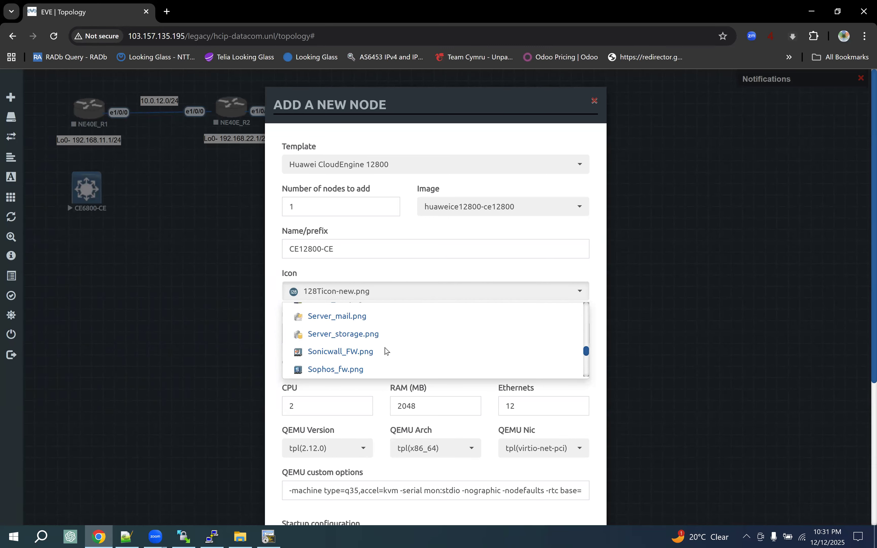
{"action": "scroll", "coordinate": [386, 351], "scroll_direction": "down", "scroll_amount": 5}
{"action": "scroll", "coordinate": [385, 350], "scroll_direction": "up", "scroll_amount": 2}
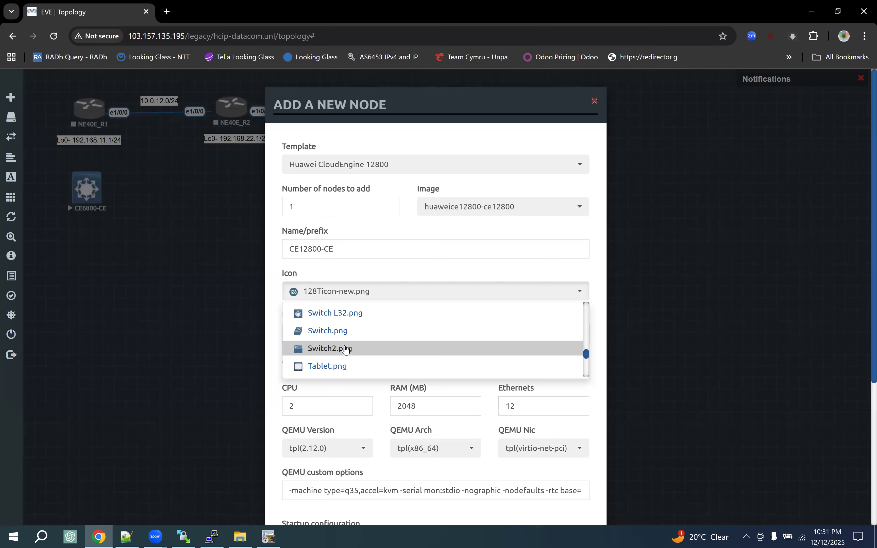
{"action": "left_click", "coordinate": [341, 314]}
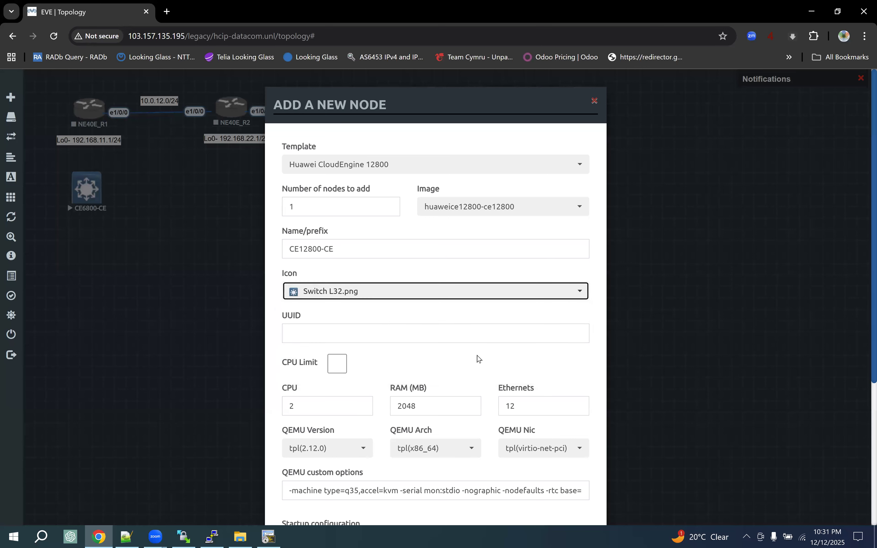
Save the CE12800-CE node and place it below NE40E_R2, level with the CE6800-CE node
{"action": "scroll", "coordinate": [479, 359], "scroll_direction": "down", "scroll_amount": 5}
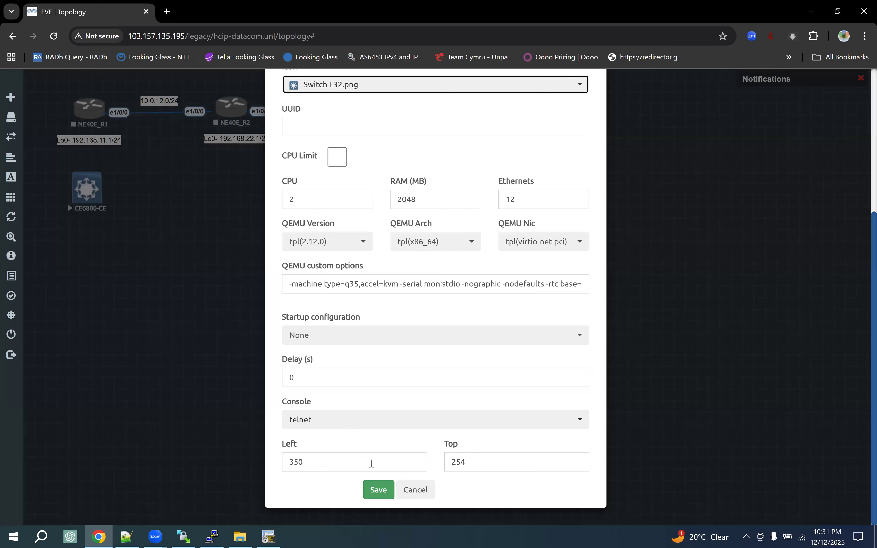
{"action": "left_click", "coordinate": [378, 490]}
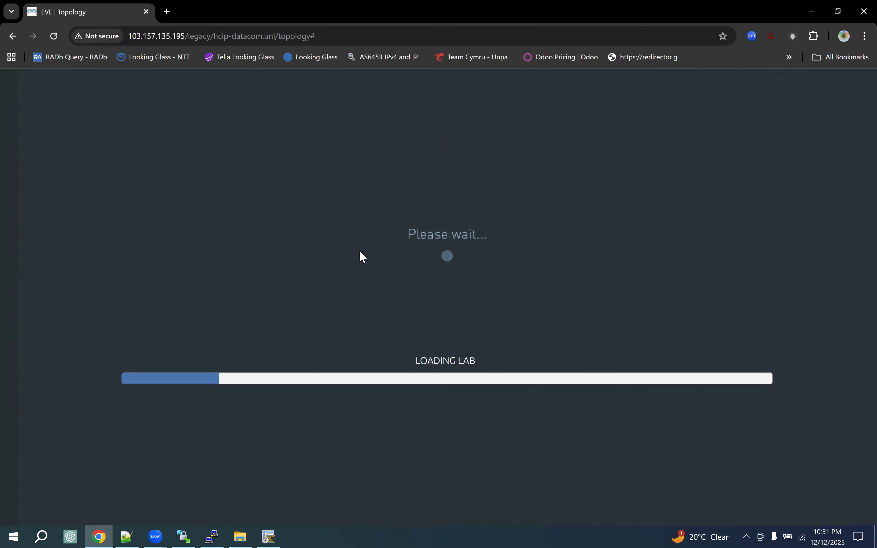
{"action": "left_click_drag", "start_coordinate": [240, 198], "coordinate": [210, 199]}
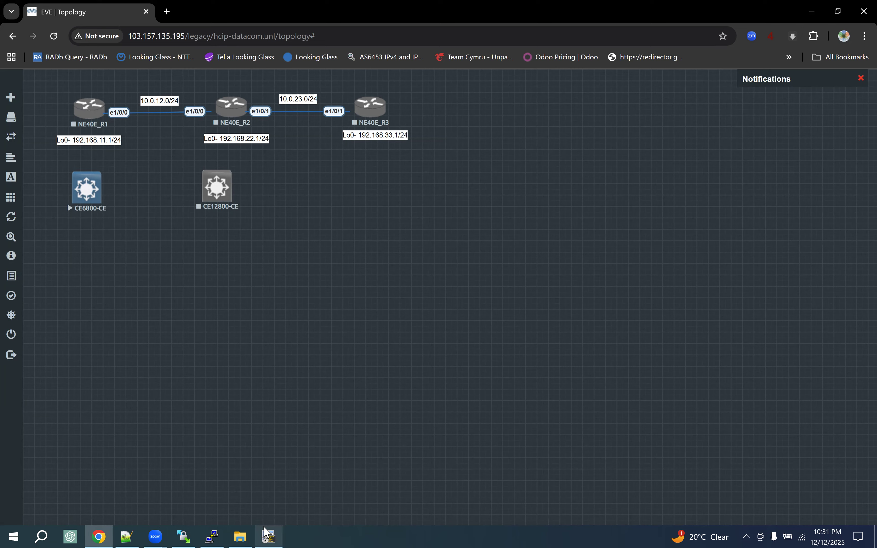
Switch to the CE6800-CE console in SecureCRT, check that its prompt responds, and restore the window to a smaller size
{"action": "left_click", "coordinate": [268, 533]}
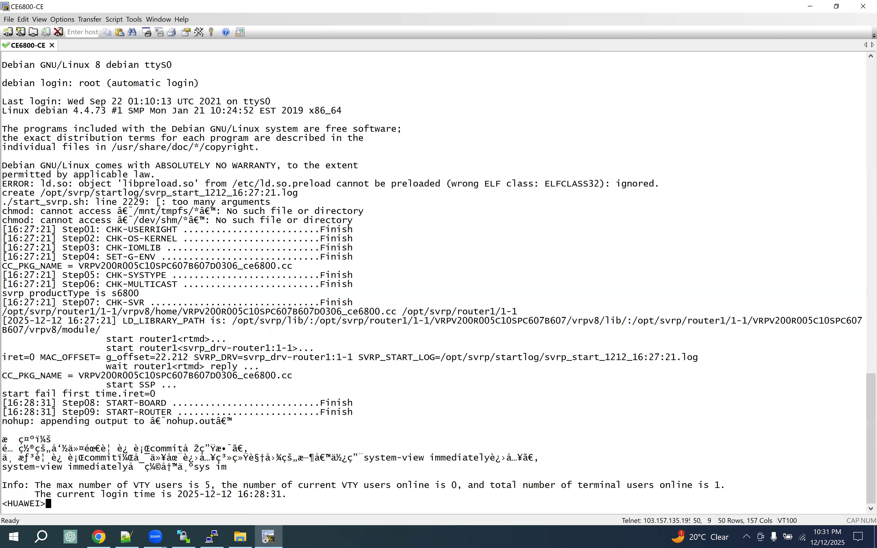
{"action": "key", "text": "Return"}
{"action": "key", "text": "Return"}
{"action": "key", "text": "Return"}
{"action": "key", "text": "Return"}
{"action": "key", "text": "Return"}
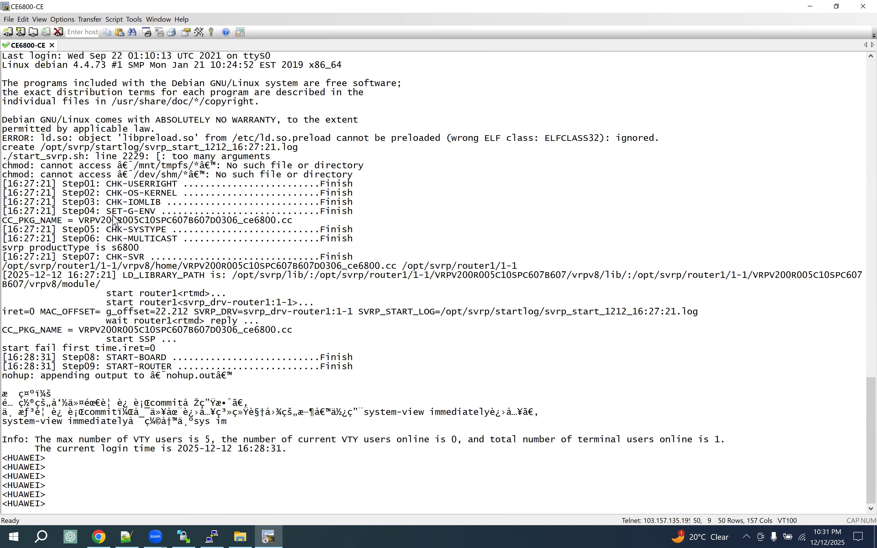
{"action": "scroll", "coordinate": [161, 237], "scroll_direction": "up", "scroll_amount": 1}
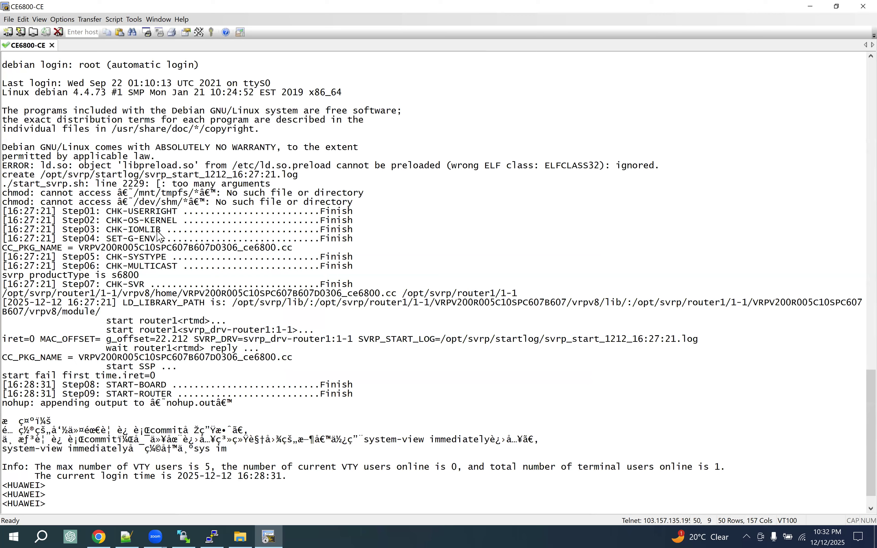
{"action": "scroll", "coordinate": [161, 236], "scroll_direction": "down", "scroll_amount": 1}
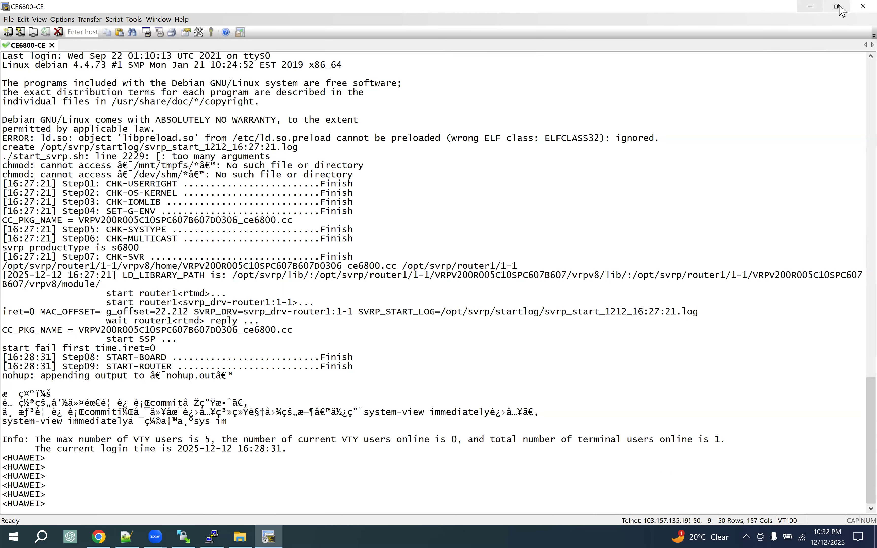
{"action": "key", "text": "super+Down"}
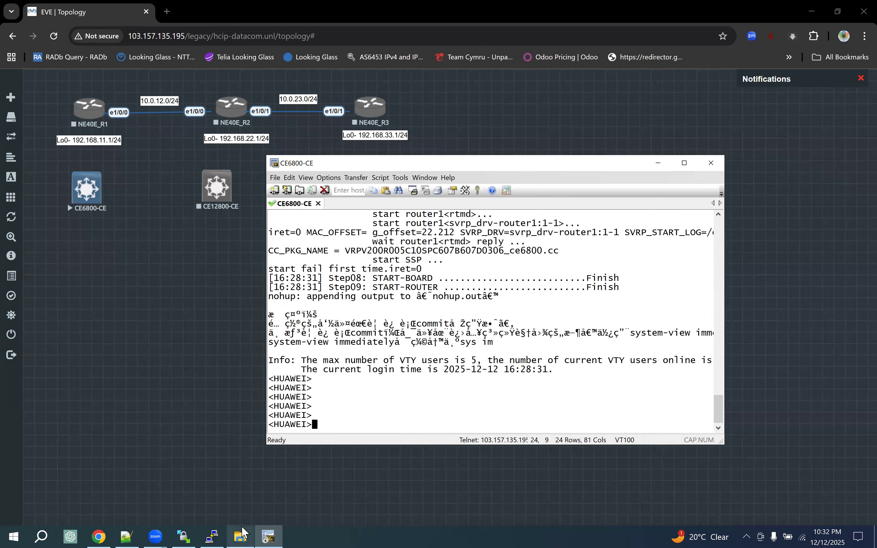
{"action": "left_click", "coordinate": [240, 537]}
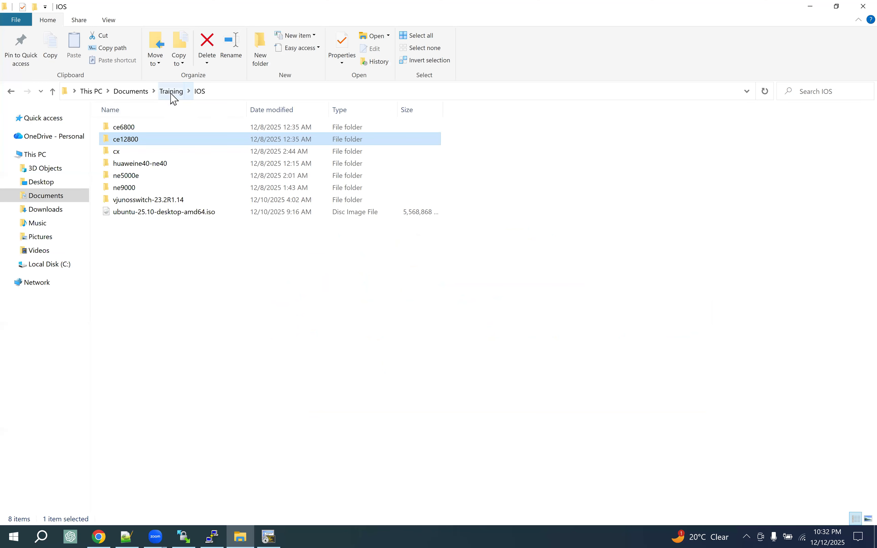
{"action": "left_click", "coordinate": [810, 6]}
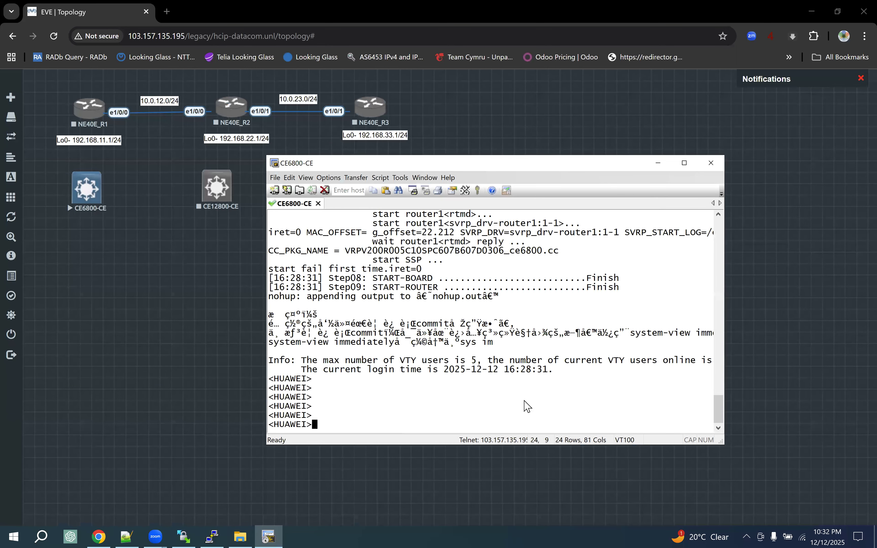
Enter system view on the CE6800 switch with the system-view command
{"action": "type", "text": "y"}
{"action": "key", "text": "Tab"}
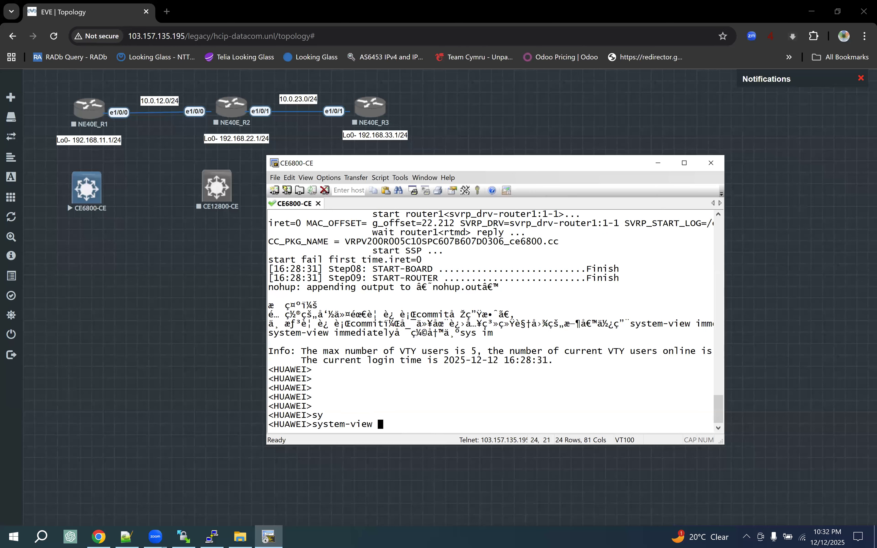
{"action": "key", "text": "Return"}
{"action": "key", "text": "Return"}
{"action": "key", "text": "Return"}
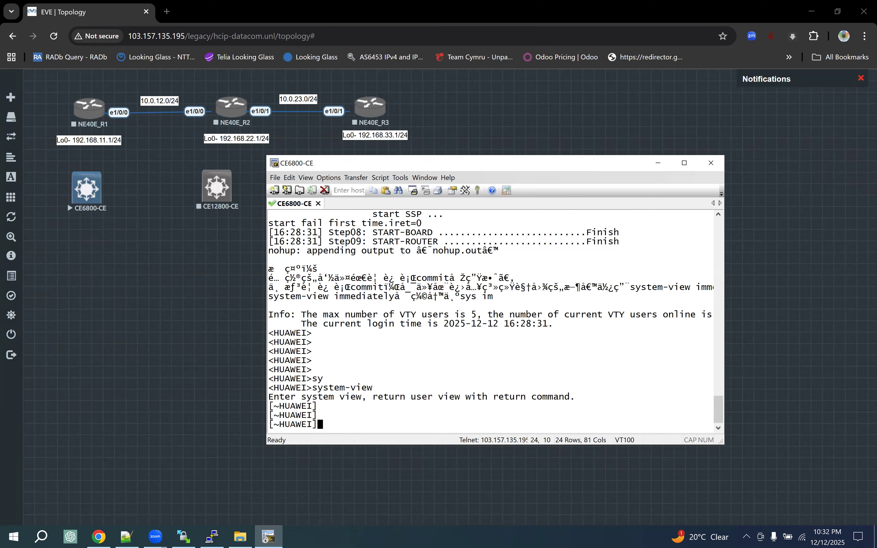
Widen the console window, run display version on the CE6800, and highlight the VRP software version number
{"action": "type", "text": "dis"}
{"action": "key", "text": "Tab"}
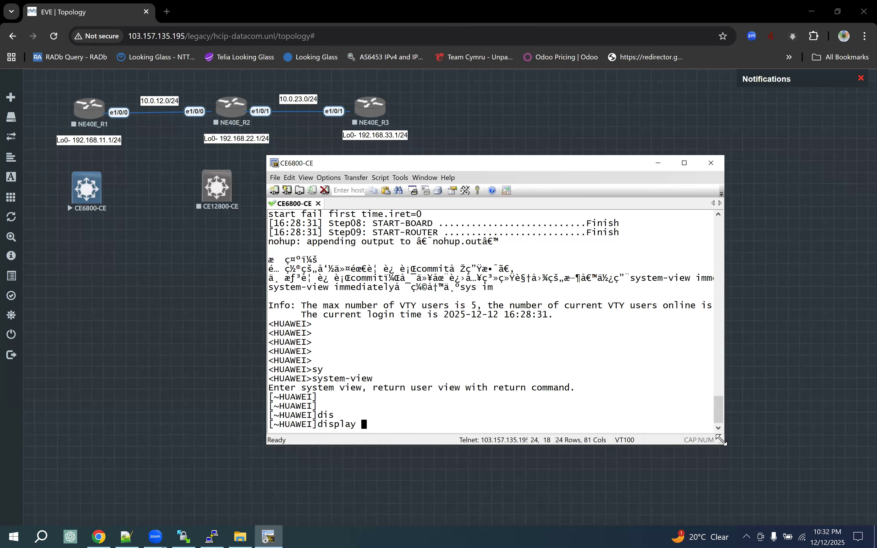
{"action": "left_click_drag", "start_coordinate": [721, 440], "coordinate": [799, 445]}
{"action": "type", "text": "versio"}
{"action": "key", "text": "Tab"}
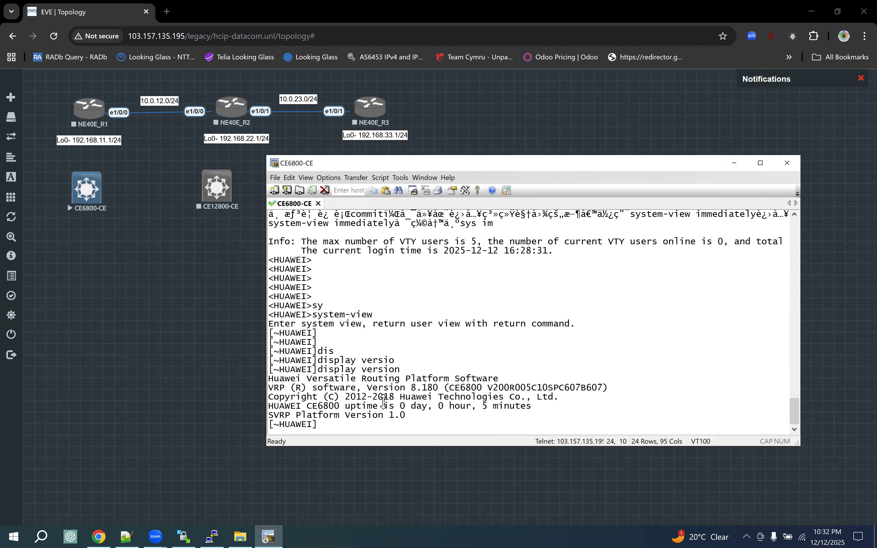
{"action": "left_click", "coordinate": [365, 389]}
{"action": "left_click_drag", "start_coordinate": [429, 391], "coordinate": [448, 398]}
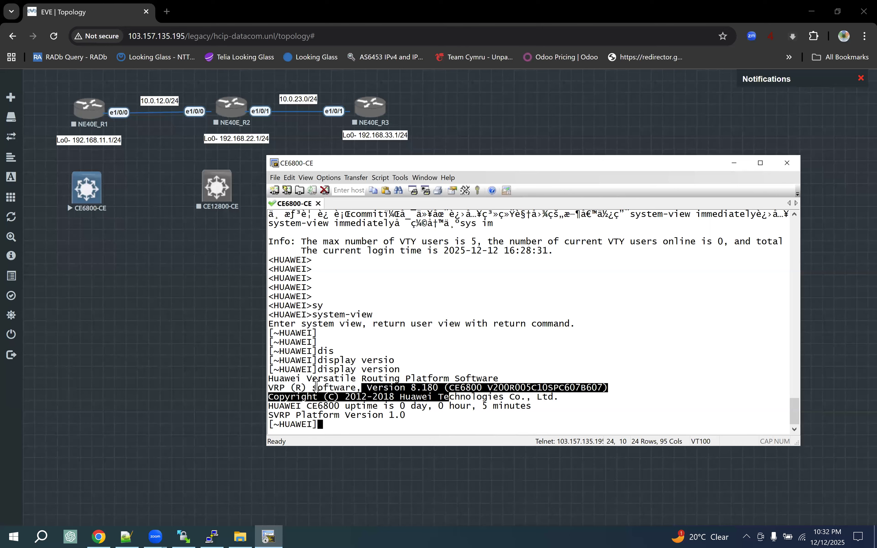
{"action": "left_click_drag", "start_coordinate": [411, 388], "coordinate": [435, 389]}
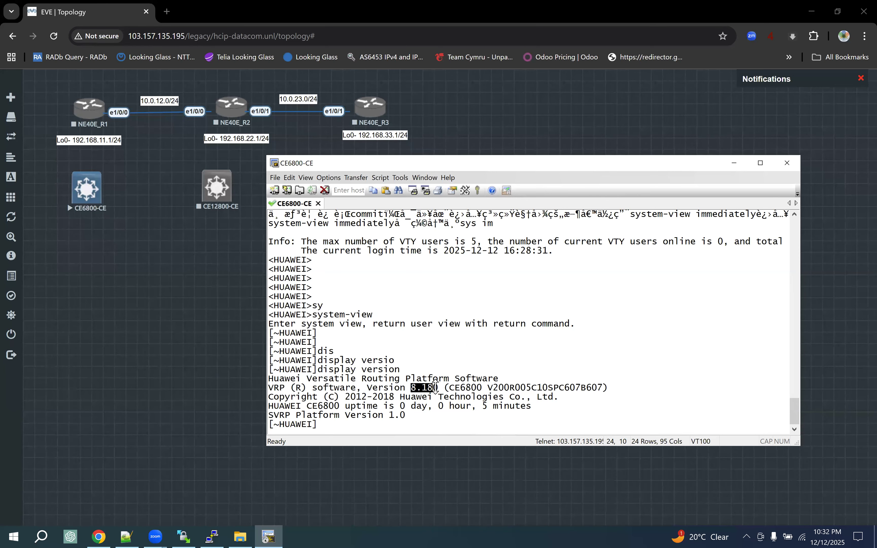
{"action": "left_click_drag", "start_coordinate": [435, 387], "coordinate": [432, 388]}
Create VLAN 100 on the CE6800 switch and name it TEST1
{"action": "type", "text": "vl"}
{"action": "key", "text": "Tab"}
{"action": "type", "text": "10"}
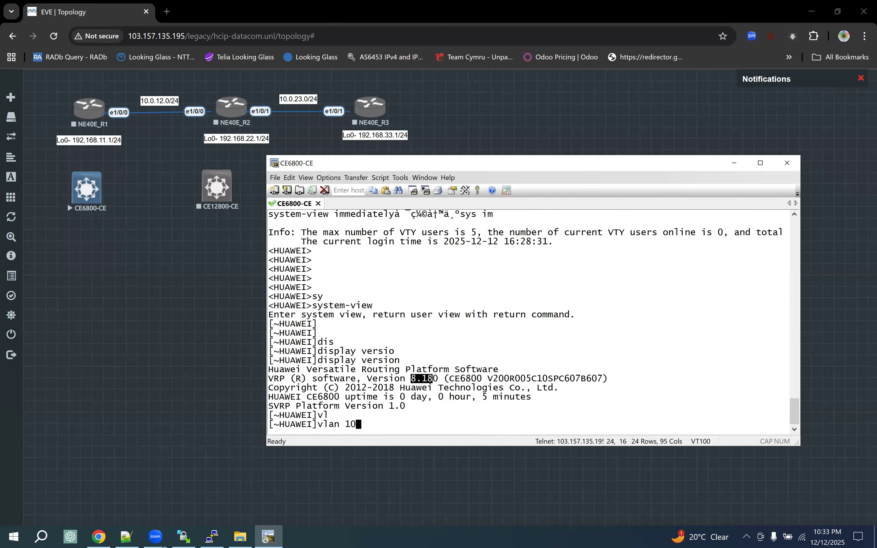
{"action": "key", "text": "Return"}
{"action": "type", "text": "na"}
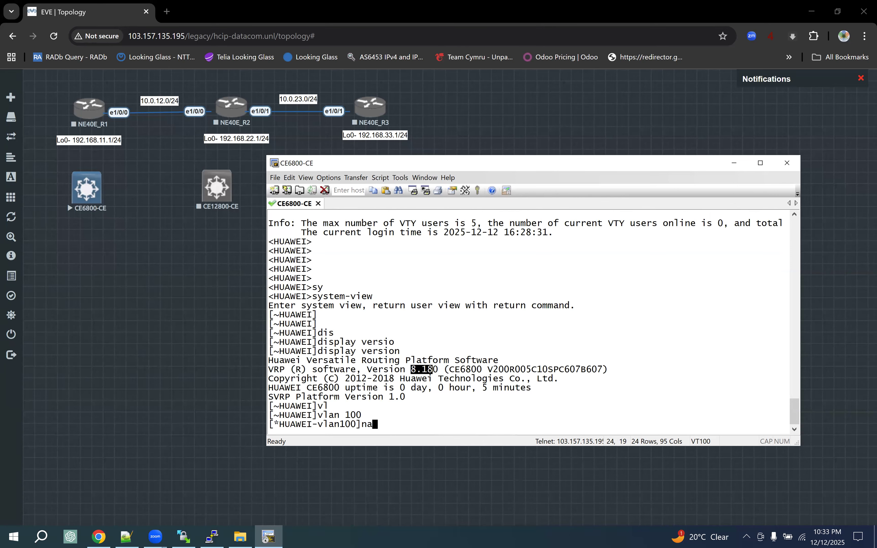
{"action": "type", "text": "m"}
{"action": "key", "text": "Tab"}
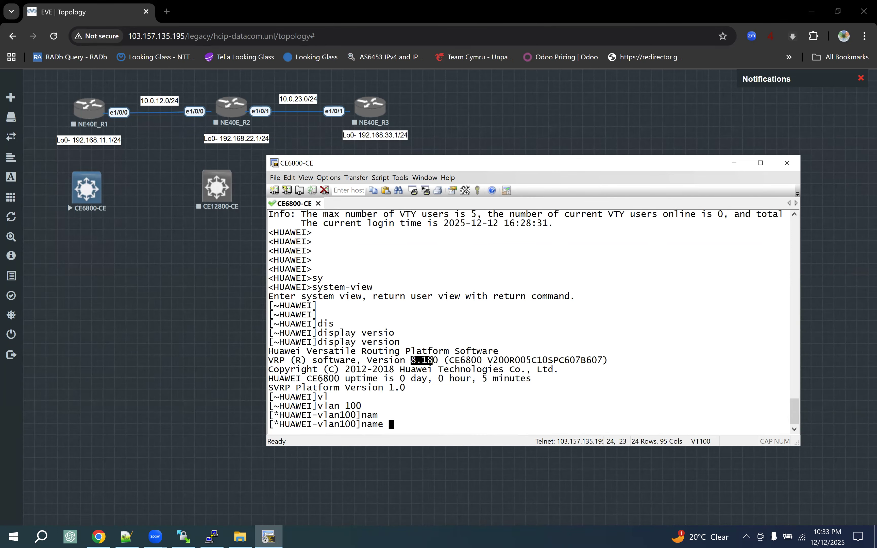
{"action": "left_click_drag", "start_coordinate": [269, 414], "coordinate": [278, 415]}
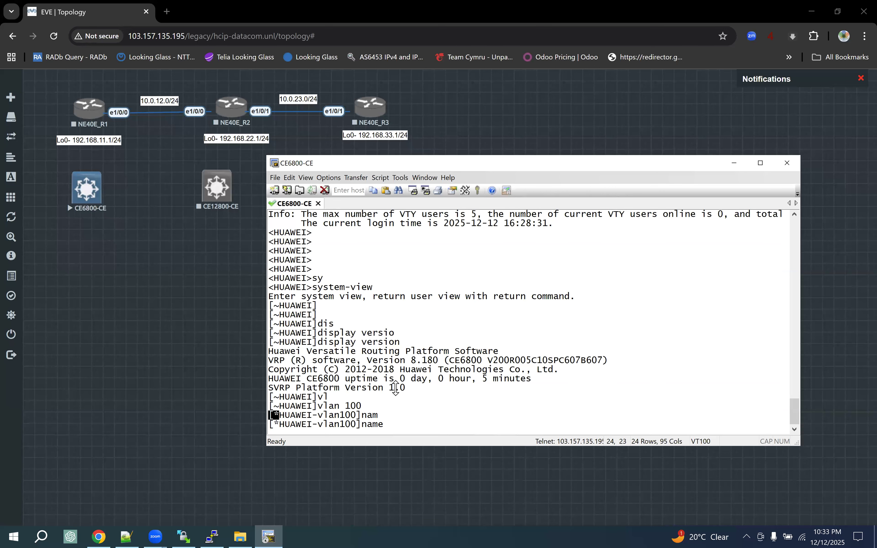
{"action": "left_click", "coordinate": [434, 393]}
{"action": "type", "text": "TEST1"}
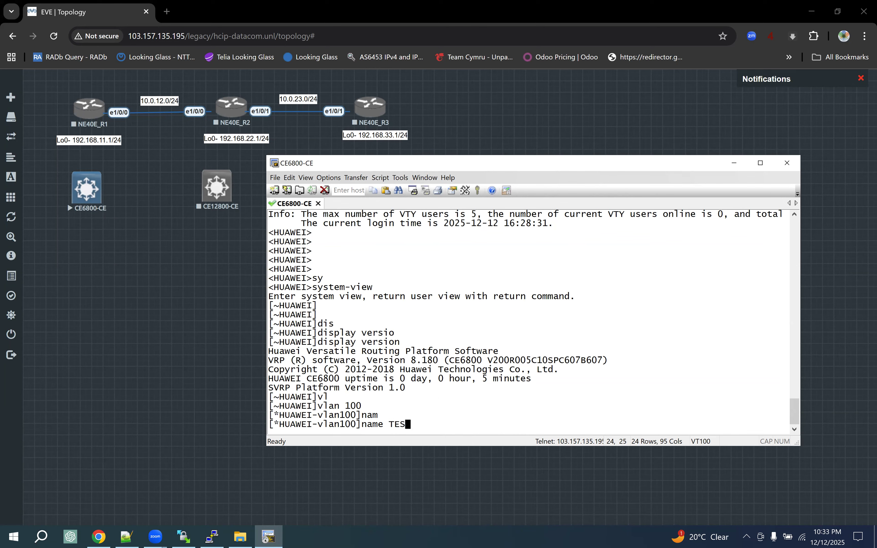
{"action": "key", "text": "Return"}
Commit the VLAN 100 configuration and quit back to the system view
{"action": "type", "text": "commi"}
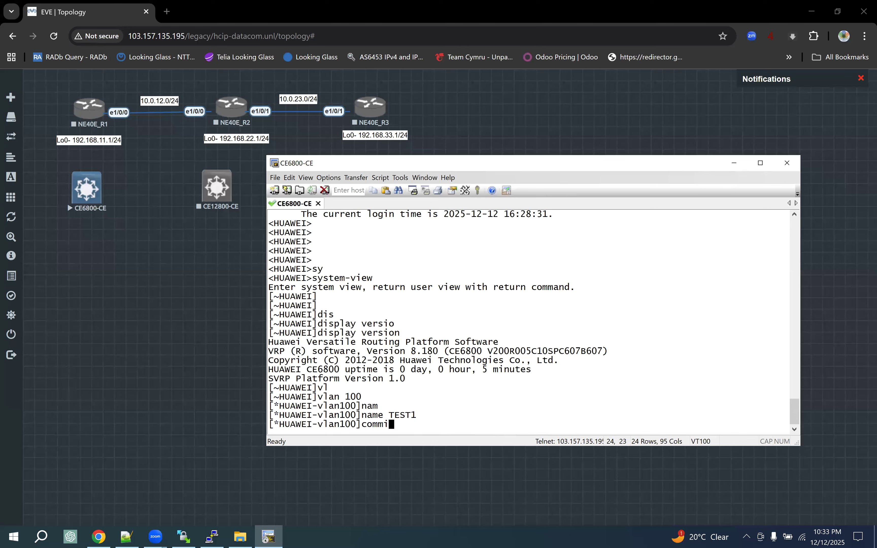
{"action": "key", "text": "Tab"}
{"action": "key", "text": "Return"}
{"action": "key", "text": "Return"}
{"action": "key", "text": "Return"}
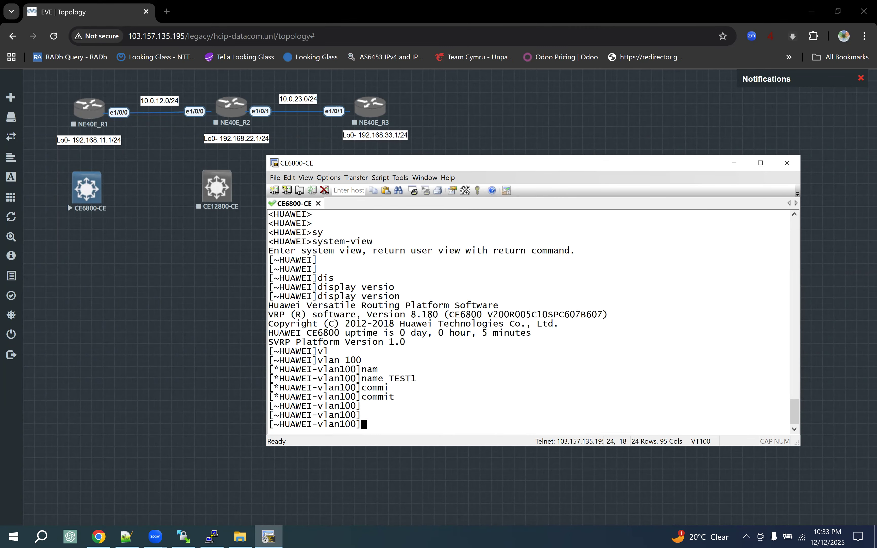
{"action": "type", "text": "qu"}
{"action": "key", "text": "Tab"}
{"action": "key", "text": "Return"}
{"action": "key", "text": "Return"}
{"action": "key", "text": "Return"}
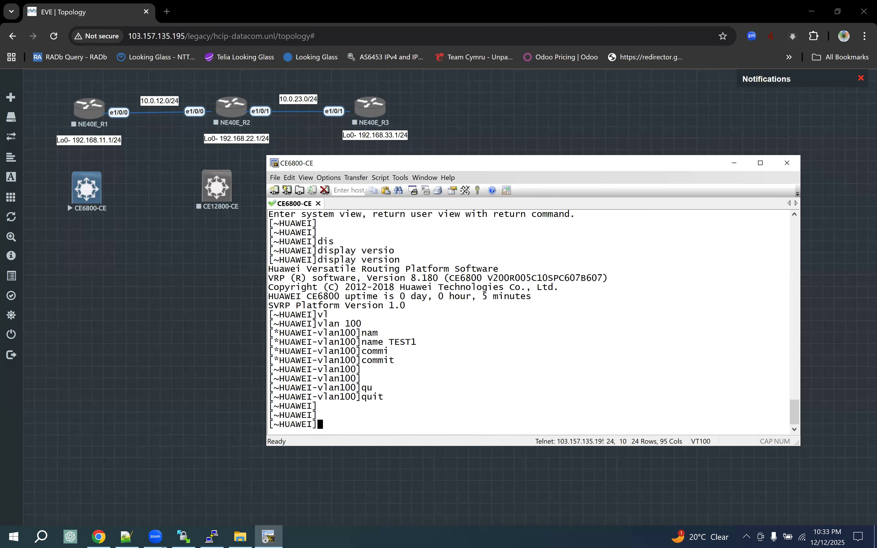
{"action": "key", "text": "Return"}
{"action": "key", "text": "Return"}
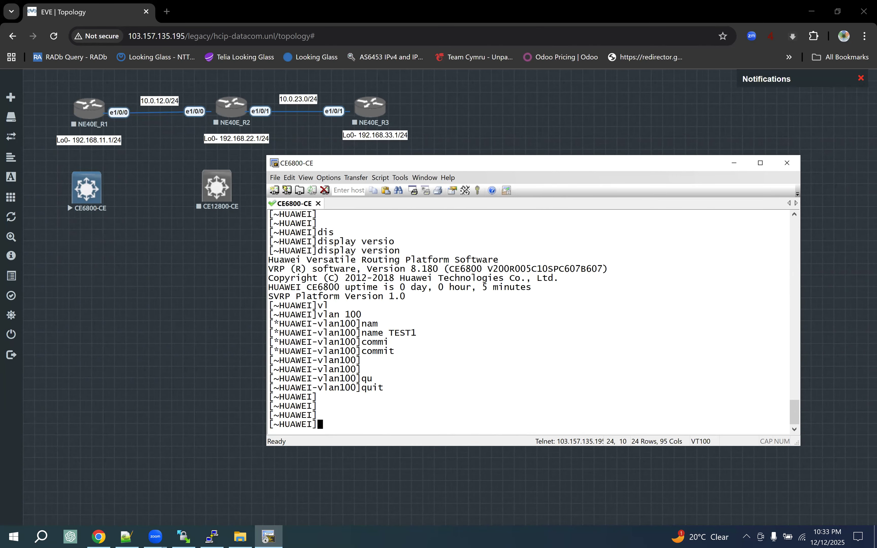
Run display interface brief on the CE6800, highlight GE1/0/0, and page through to the end of the output
{"action": "type", "text": "dis"}
{"action": "key", "text": "Tab"}
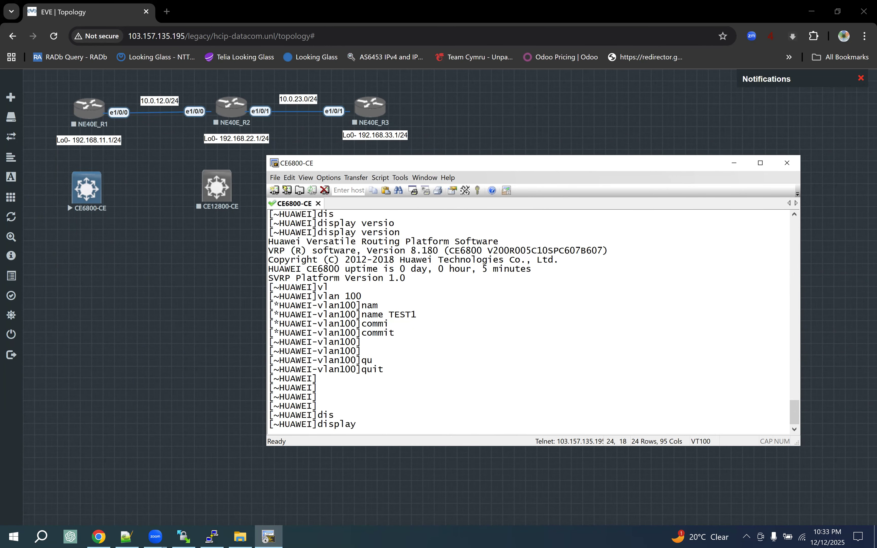
{"action": "type", "text": "inter"}
{"action": "key", "text": "Tab"}
{"action": "type", "text": "br"}
{"action": "key", "text": "Tab"}
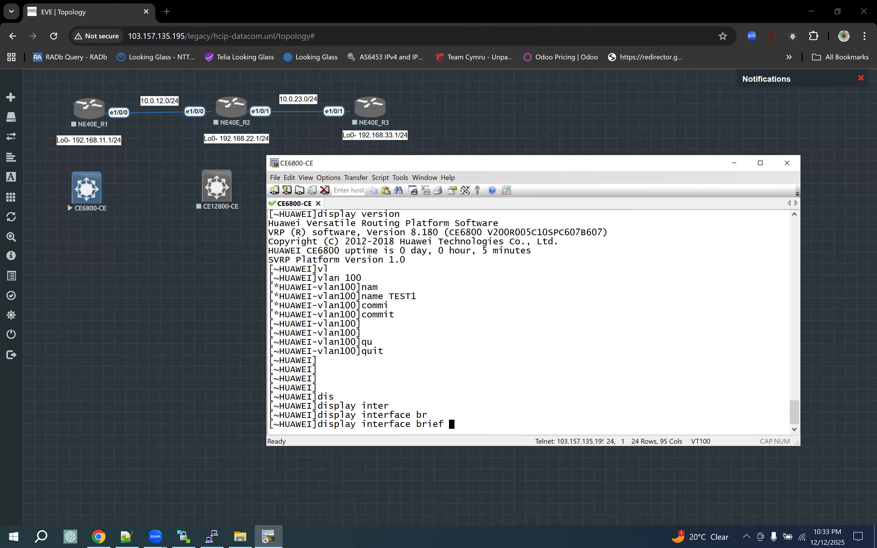
{"action": "key", "text": "Return"}
{"action": "left_click_drag", "start_coordinate": [275, 332], "coordinate": [306, 332]}
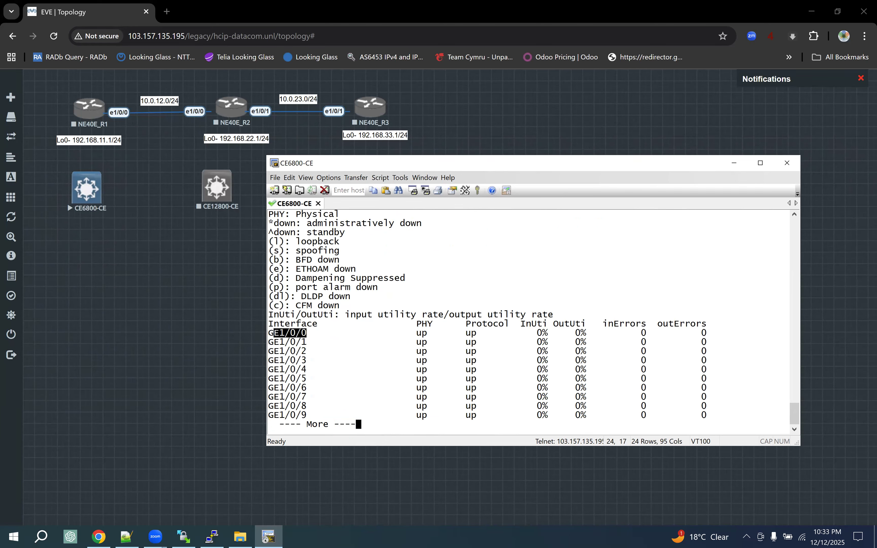
{"action": "key", "text": "space"}
{"action": "key", "text": "space"}
Examine the interface statuses, highlighting the rows GE1/0/20 to GE1/0/47 and the rows GE1/0/0 to GE1/0/19
{"action": "scroll", "coordinate": [357, 377], "scroll_direction": "up", "scroll_amount": 7}
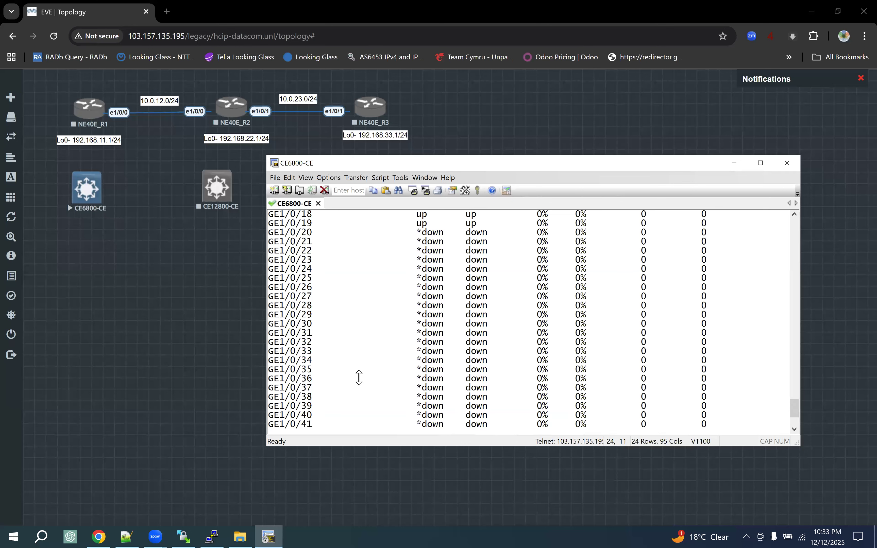
{"action": "left_click_drag", "start_coordinate": [303, 342], "coordinate": [530, 396]}
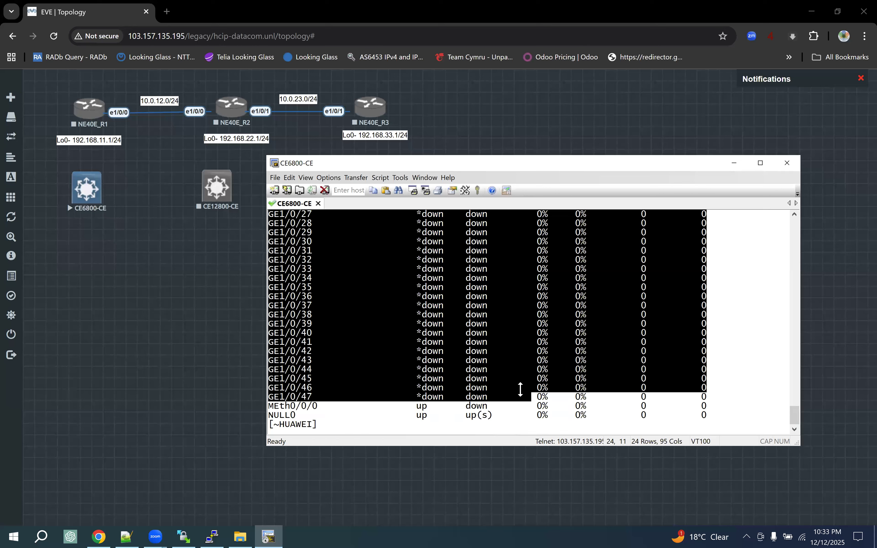
{"action": "scroll", "coordinate": [417, 355], "scroll_direction": "up", "scroll_amount": 4}
{"action": "scroll", "coordinate": [418, 355], "scroll_direction": "up", "scroll_amount": 1}
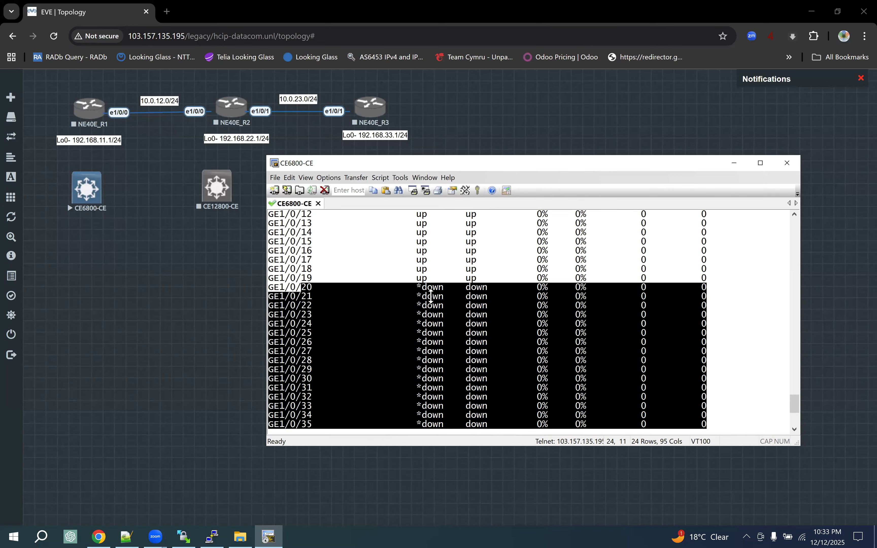
{"action": "scroll", "coordinate": [439, 312], "scroll_direction": "up", "scroll_amount": 2}
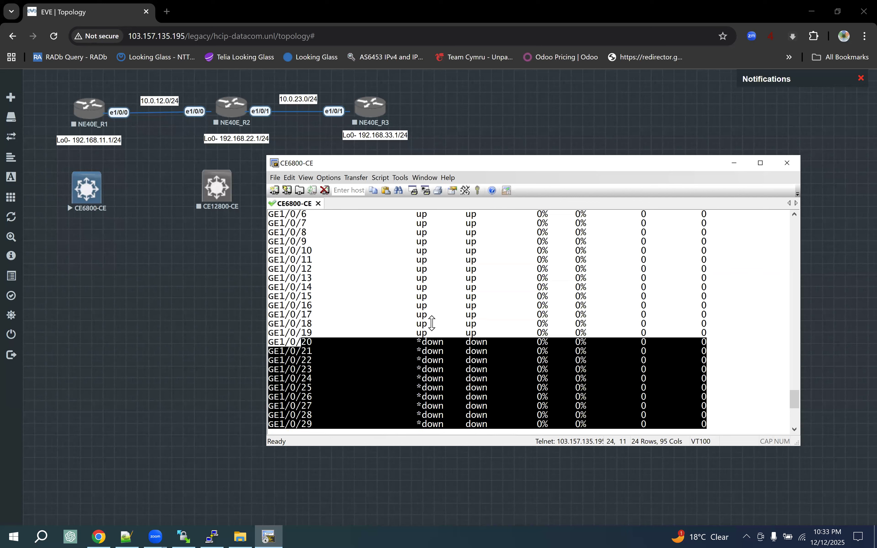
{"action": "scroll", "coordinate": [363, 314], "scroll_direction": "up", "scroll_amount": 3}
{"action": "left_click_drag", "start_coordinate": [303, 241], "coordinate": [470, 416]}
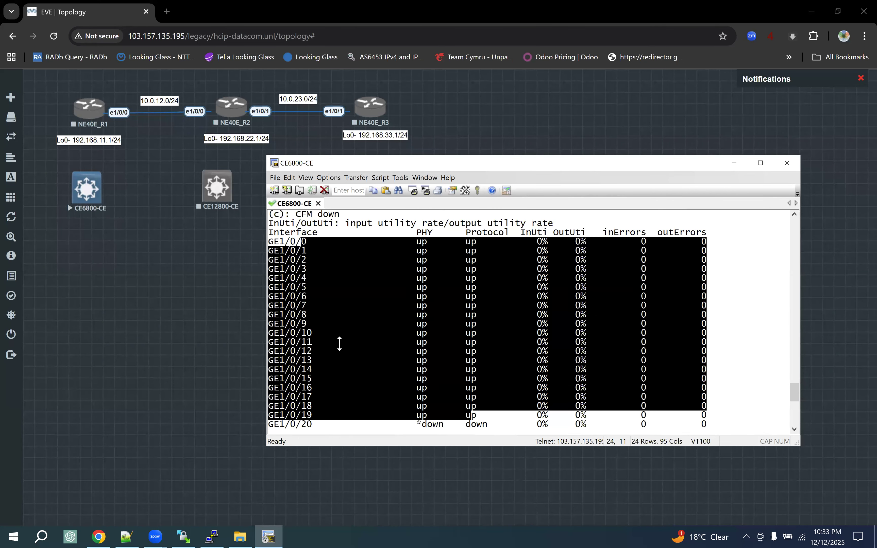
{"action": "left_click", "coordinate": [487, 342]}
Copy the interface name GE1/0/0 from the output and enter its interface view
{"action": "double_click", "coordinate": [290, 242]}
{"action": "key", "text": "super+c"}
{"action": "scroll", "coordinate": [384, 267], "scroll_direction": "down", "scroll_amount": 9}
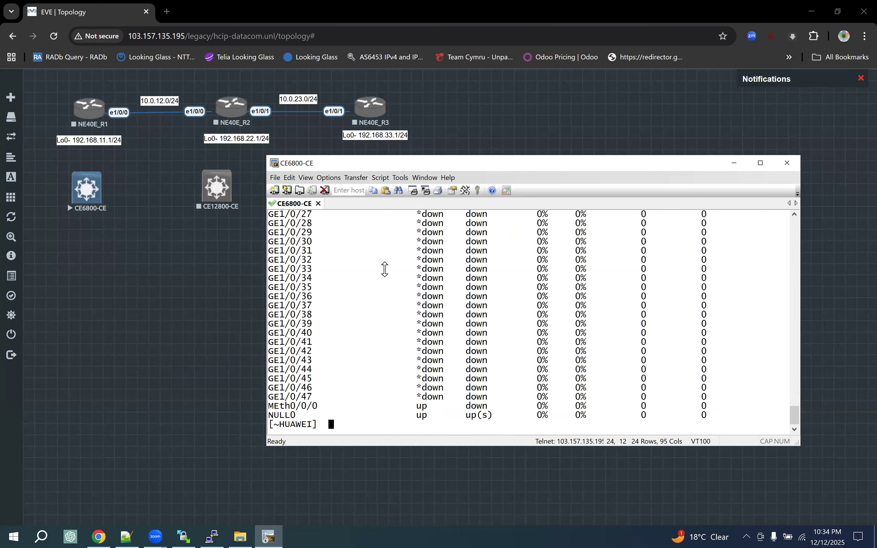
{"action": "type", "text": "inte"}
{"action": "key", "text": "Tab"}
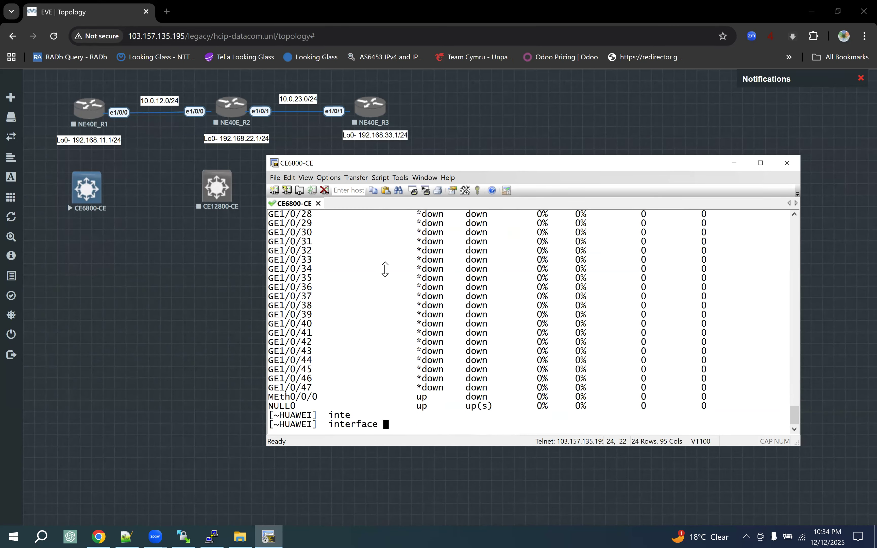
{"action": "right_click", "coordinate": [488, 283]}
{"action": "key", "text": "Return"}
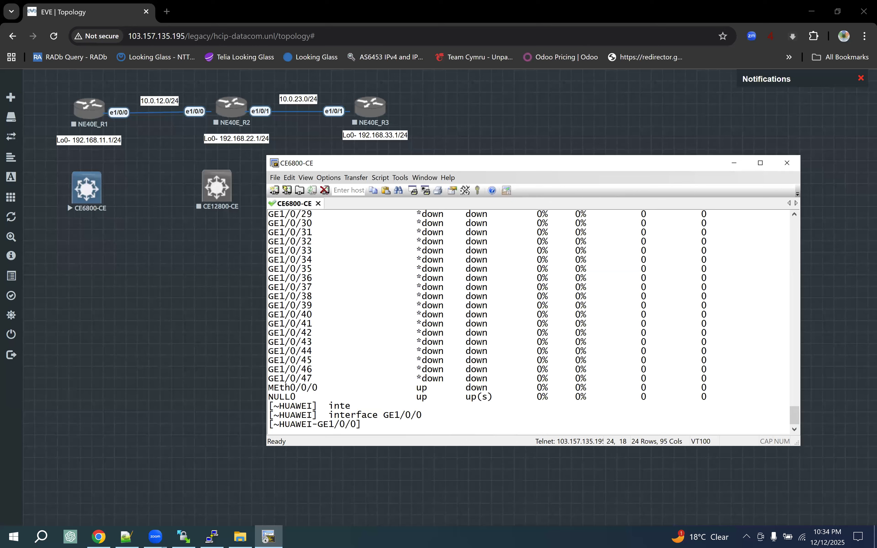
Display the full help list of commands available in the GE1/0/0 interface view and look through it
{"action": "type", "text": "?"}
{"action": "key", "text": "space"}
{"action": "key", "text": "space"}
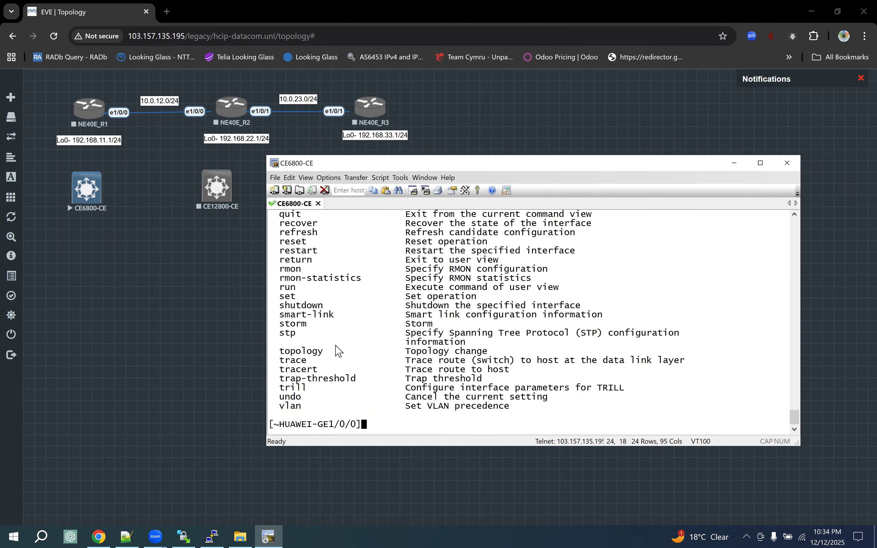
{"action": "scroll", "coordinate": [339, 350], "scroll_direction": "up", "scroll_amount": 7}
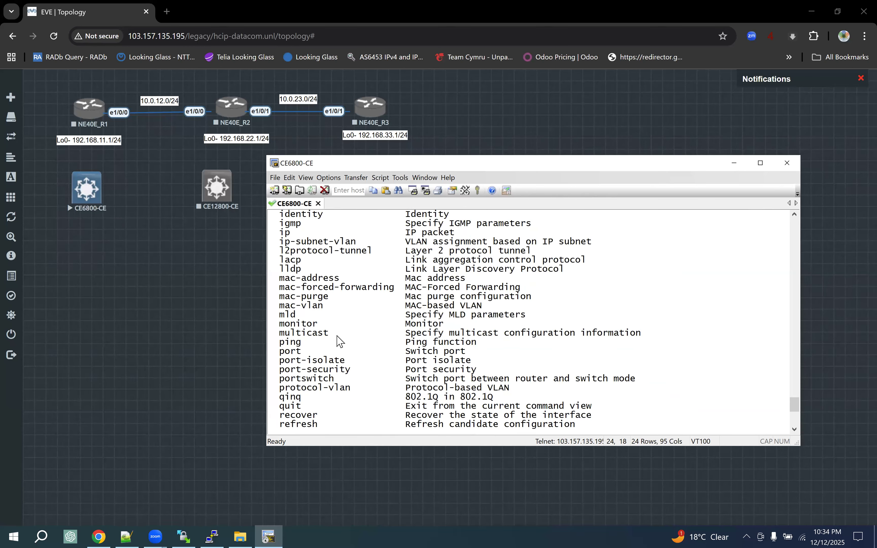
{"action": "scroll", "coordinate": [339, 341], "scroll_direction": "up", "scroll_amount": 2}
{"action": "scroll", "coordinate": [338, 341], "scroll_direction": "up", "scroll_amount": 1}
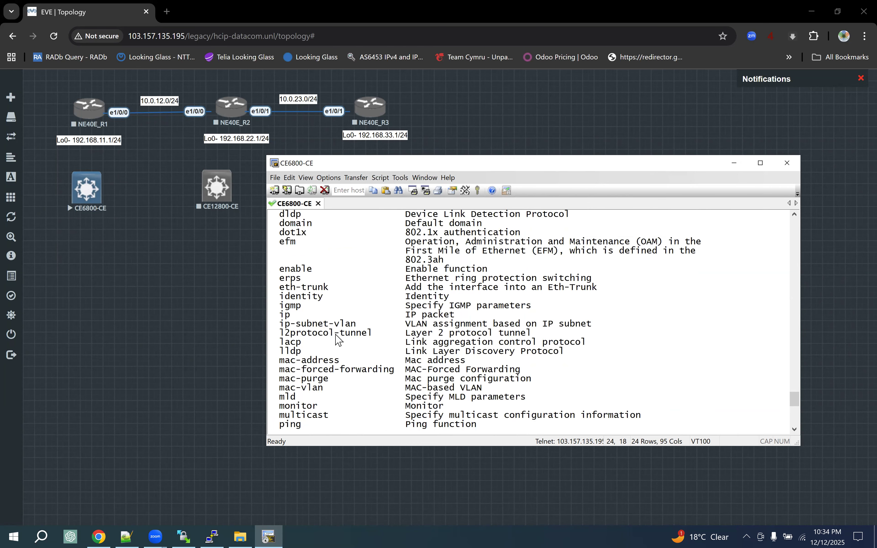
{"action": "scroll", "coordinate": [339, 339], "scroll_direction": "up", "scroll_amount": 5}
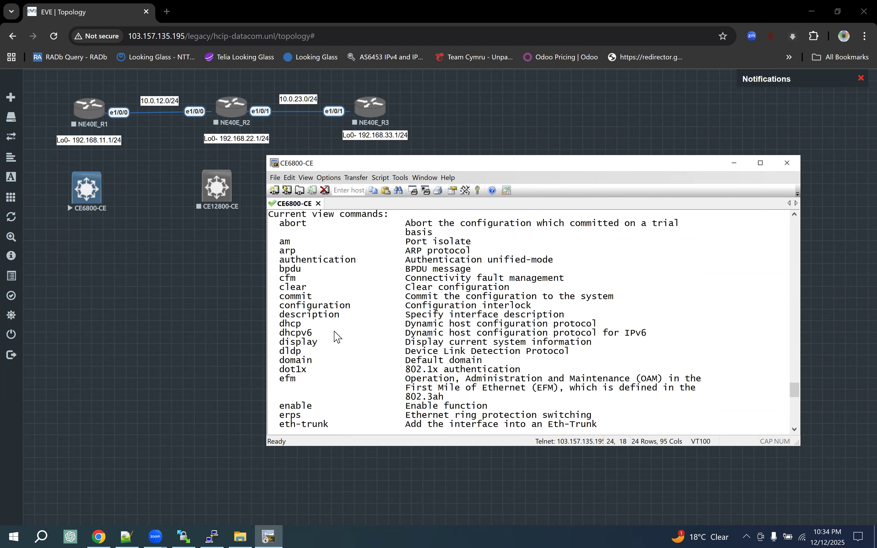
{"action": "scroll", "coordinate": [337, 336], "scroll_direction": "up", "scroll_amount": 1}
{"action": "scroll", "coordinate": [337, 337], "scroll_direction": "down", "scroll_amount": 3}
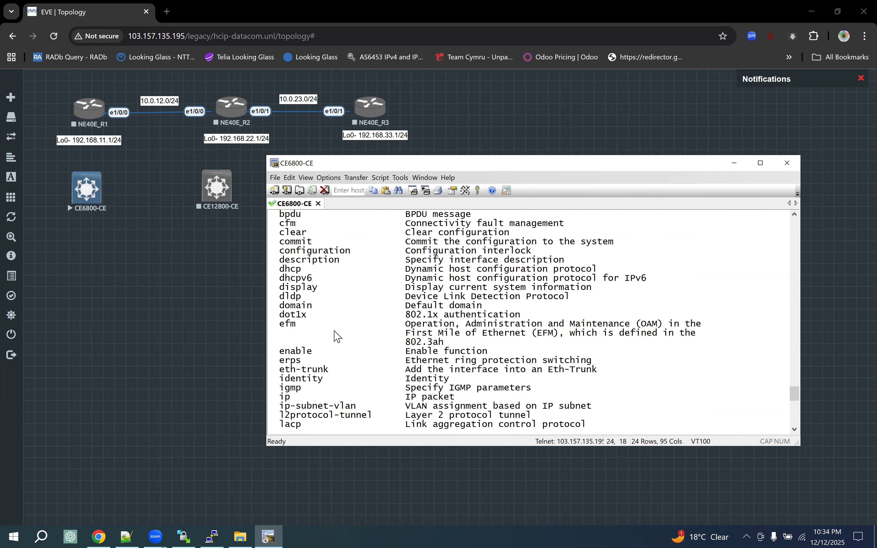
Review the supported interface features in the help list, marking the dhcp, eth-trunk and portswitch entries
{"action": "double_click", "coordinate": [320, 270]}
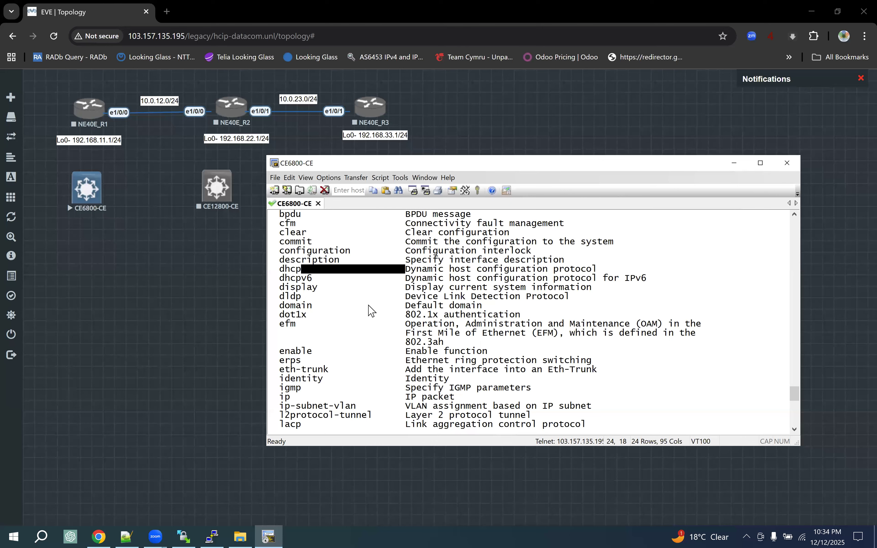
{"action": "scroll", "coordinate": [347, 291], "scroll_direction": "down", "scroll_amount": 3}
{"action": "scroll", "coordinate": [370, 310], "scroll_direction": "down", "scroll_amount": 1}
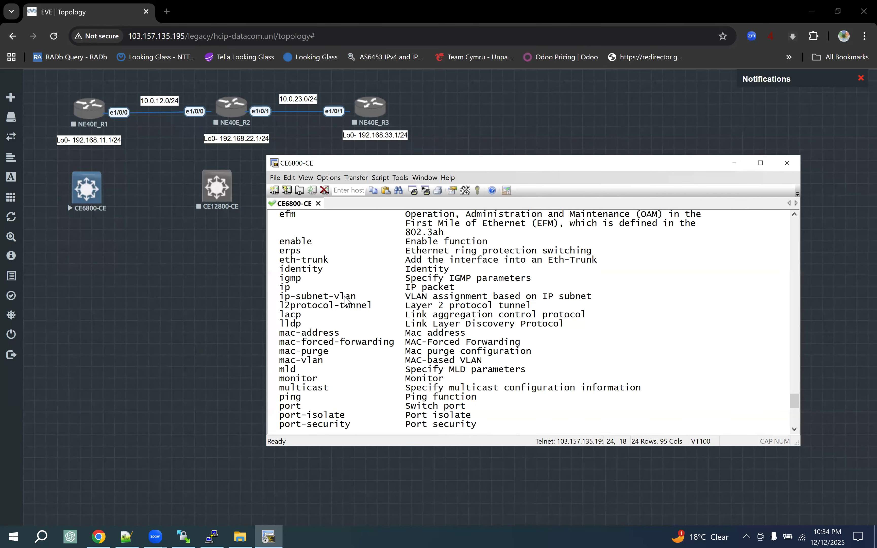
{"action": "double_click", "coordinate": [304, 260]}
{"action": "left_click_drag", "start_coordinate": [358, 266], "coordinate": [357, 267]}
{"action": "scroll", "coordinate": [346, 302], "scroll_direction": "down", "scroll_amount": 1}
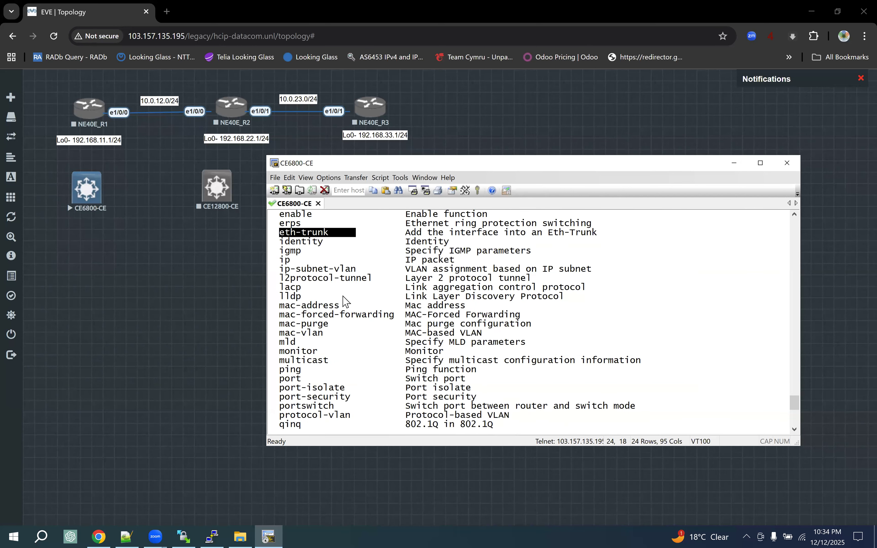
{"action": "scroll", "coordinate": [347, 302], "scroll_direction": "down", "scroll_amount": 1}
{"action": "scroll", "coordinate": [346, 302], "scroll_direction": "down", "scroll_amount": 1}
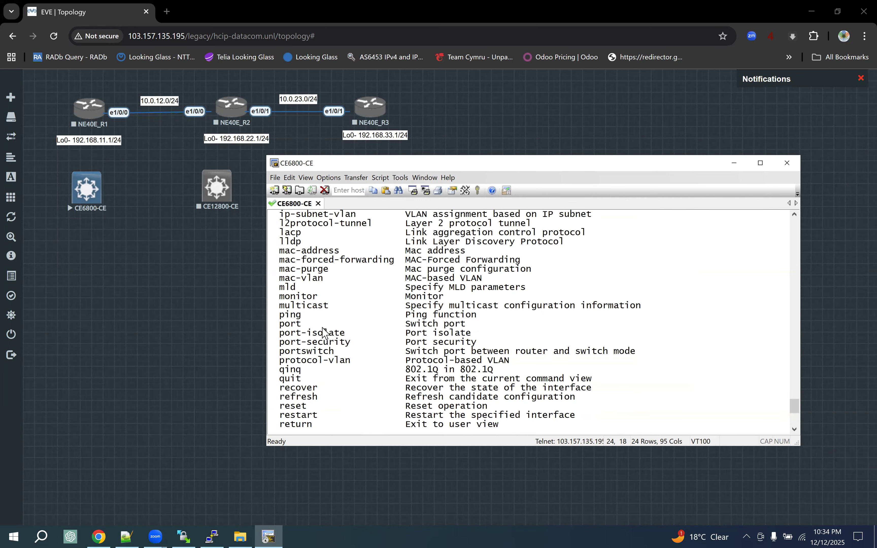
{"action": "double_click", "coordinate": [297, 352]}
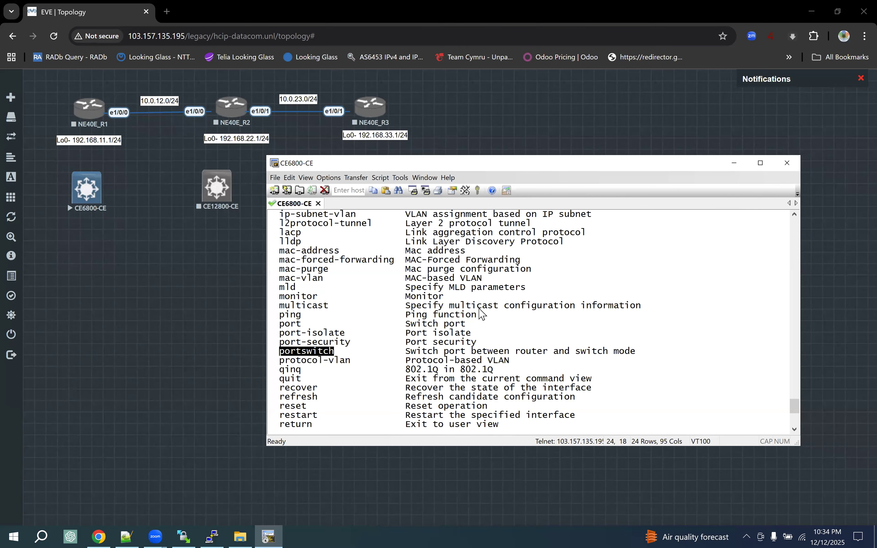
{"action": "scroll", "coordinate": [482, 314], "scroll_direction": "down", "scroll_amount": 3}
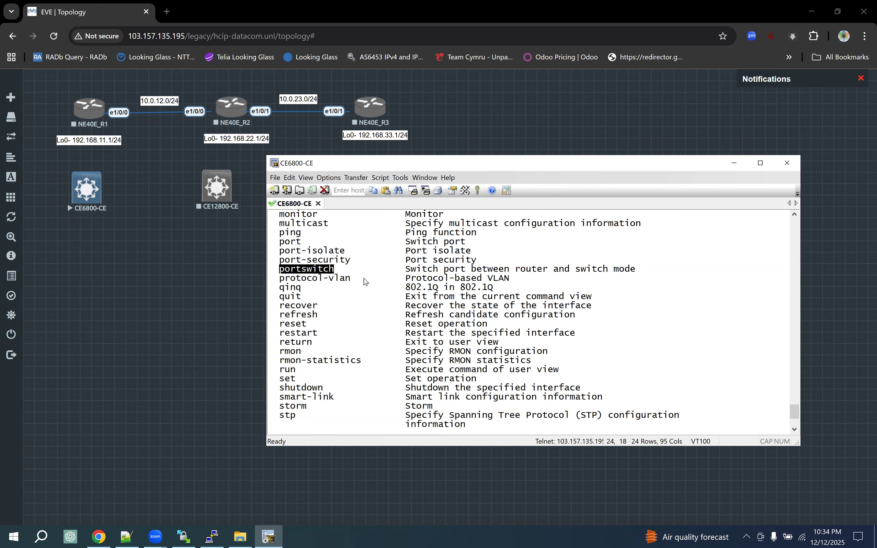
{"action": "scroll", "coordinate": [366, 281], "scroll_direction": "down", "scroll_amount": 3}
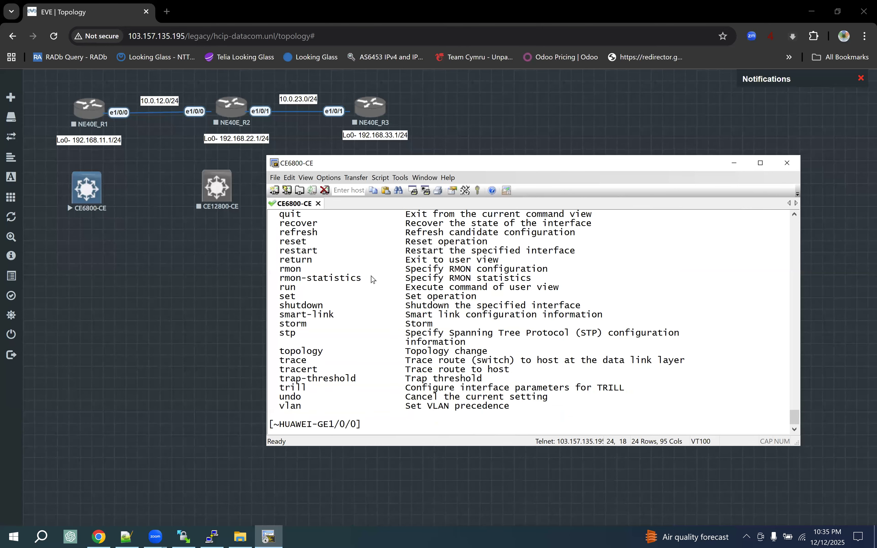
{"action": "scroll", "coordinate": [373, 280], "scroll_direction": "up", "scroll_amount": 1}
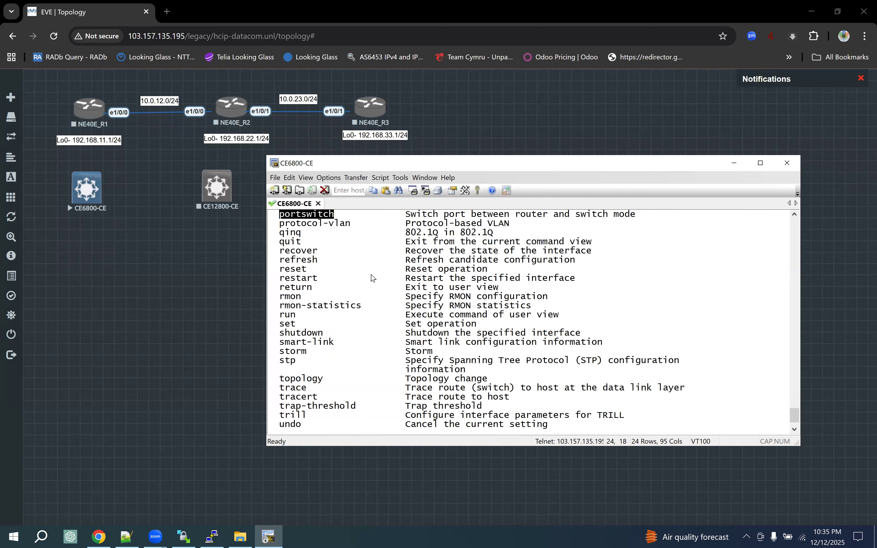
Begin a port link-type command in the GE1/0/0 interface view, listing the available options for port and for port link-type
{"action": "scroll", "coordinate": [373, 278], "scroll_direction": "up", "scroll_amount": 4}
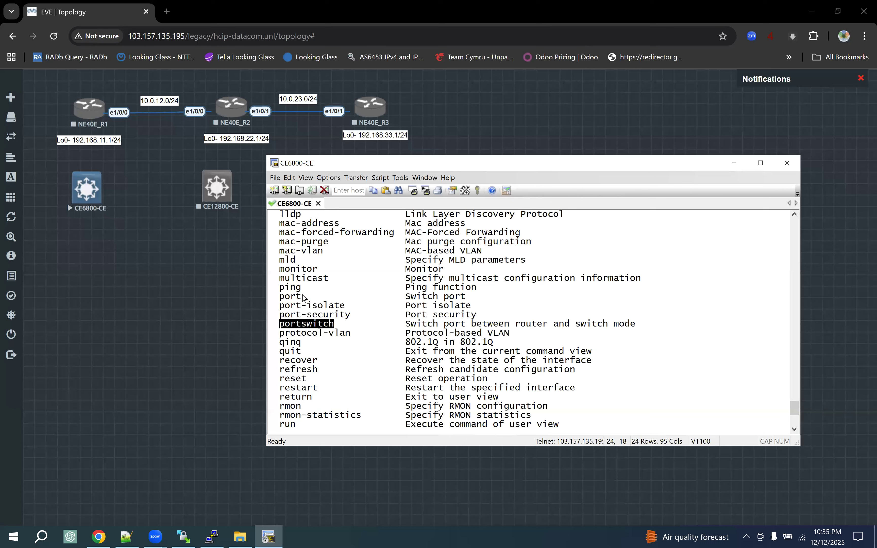
{"action": "double_click", "coordinate": [289, 298]}
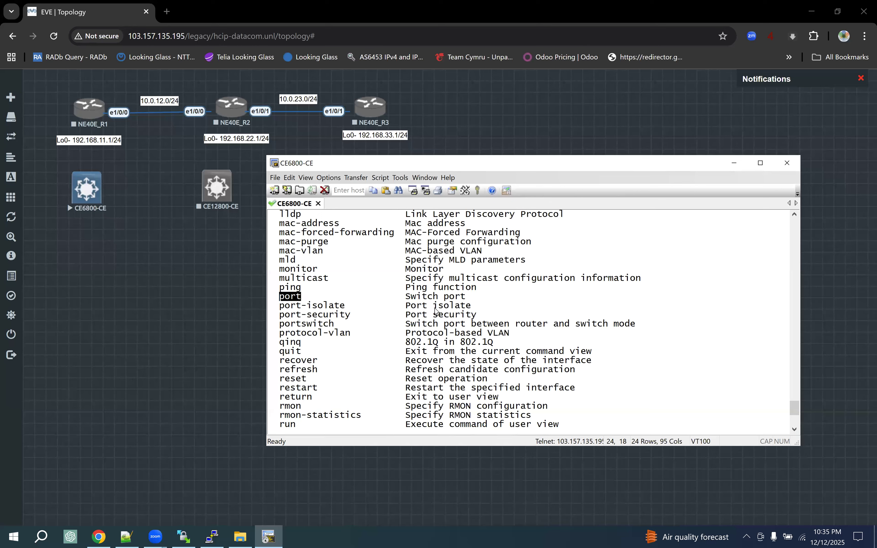
{"action": "right_click", "coordinate": [497, 303]}
{"action": "type", "text": "?"}
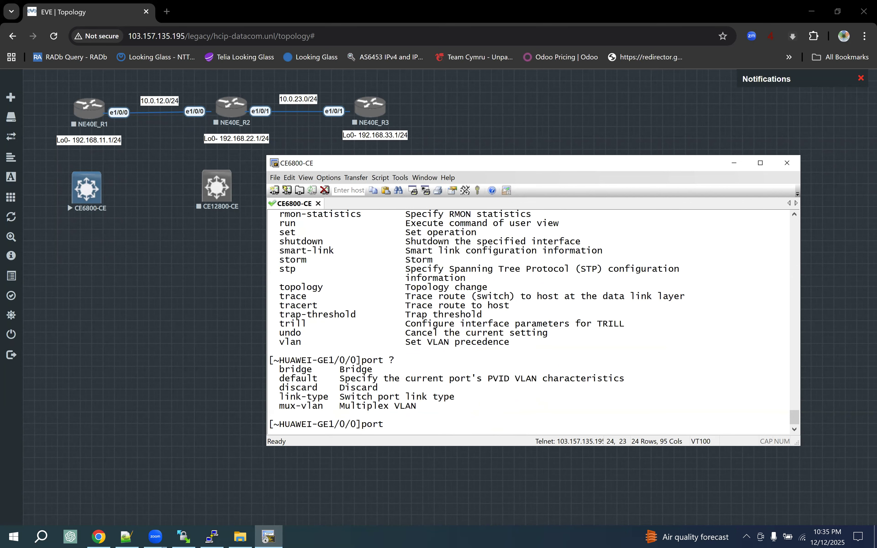
{"action": "double_click", "coordinate": [310, 398]}
{"action": "type", "text": "link-type "}
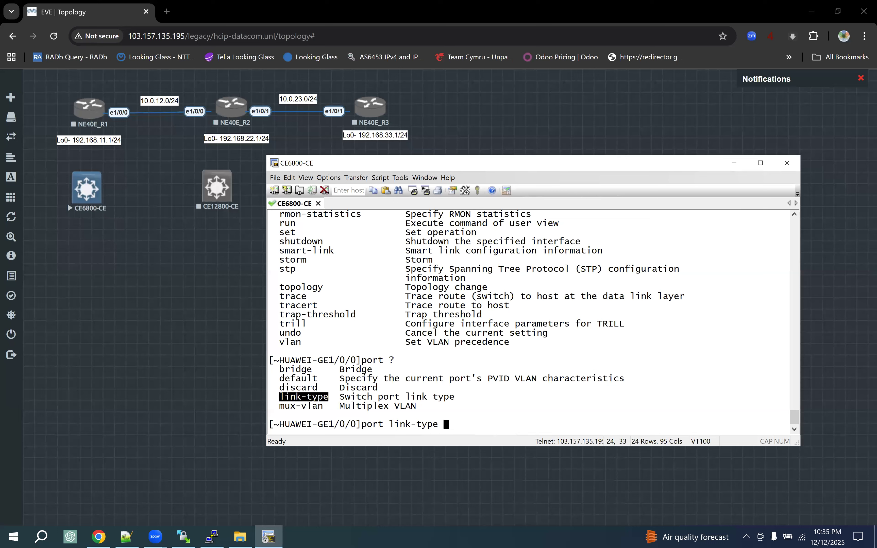
{"action": "type", "text": "?"}
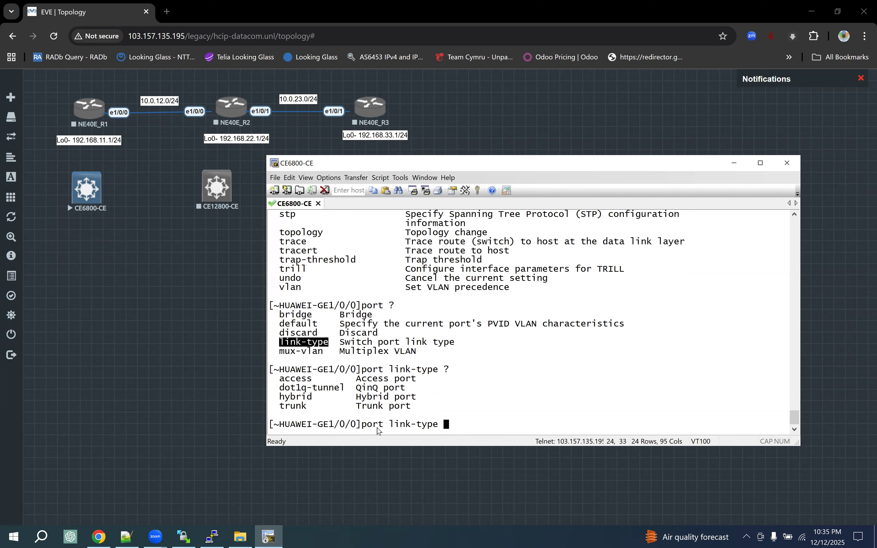
Complete the command to set GE1/0/0's link type to access
{"action": "double_click", "coordinate": [301, 406]}
{"action": "left_click_drag", "start_coordinate": [297, 390], "coordinate": [346, 390]}
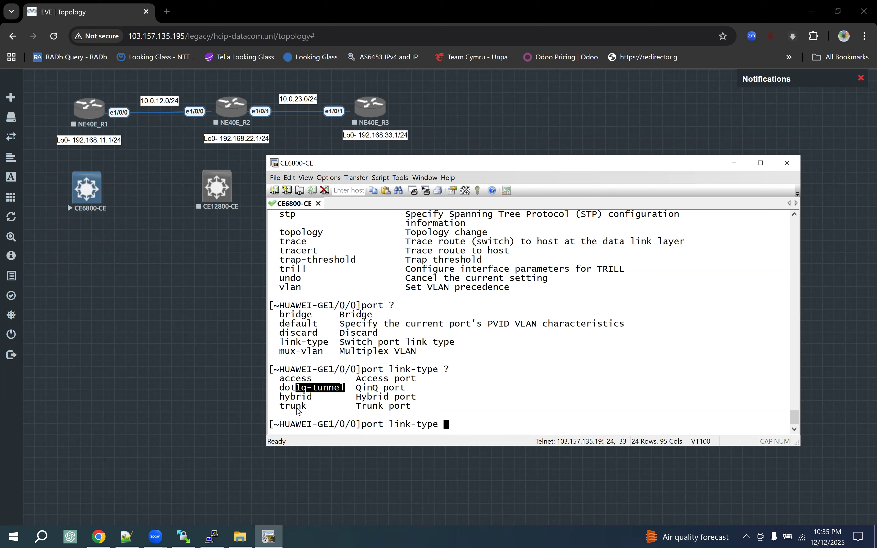
{"action": "double_click", "coordinate": [296, 379]}
{"action": "right_click", "coordinate": [564, 375]}
{"action": "key", "text": "Return"}
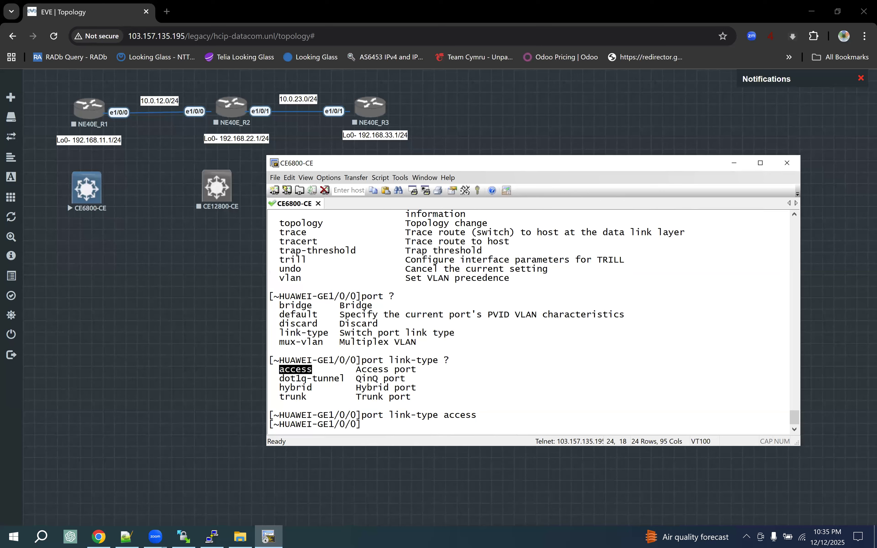
Recall the last command, cut it back to port, and list the port options for GE1/0/0
{"action": "key", "text": "Up"}
{"action": "key", "text": "BackSpace"}
{"action": "key", "text": "BackSpace"}
{"action": "key", "text": "BackSpace"}
{"action": "key", "text": "BackSpace"}
{"action": "key", "text": "BackSpace"}
{"action": "key", "text": "BackSpace"}
{"action": "key", "text": "BackSpace"}
{"action": "key", "text": "BackSpace"}
{"action": "key", "text": "BackSpace"}
{"action": "key", "text": "BackSpace"}
{"action": "key", "text": "BackSpace"}
{"action": "key", "text": "BackSpace"}
{"action": "key", "text": "BackSpace"}
{"action": "key", "text": "BackSpace"}
{"action": "key", "text": "BackSpace"}
{"action": "key", "text": "BackSpace"}
{"action": "type", "text": "?"}
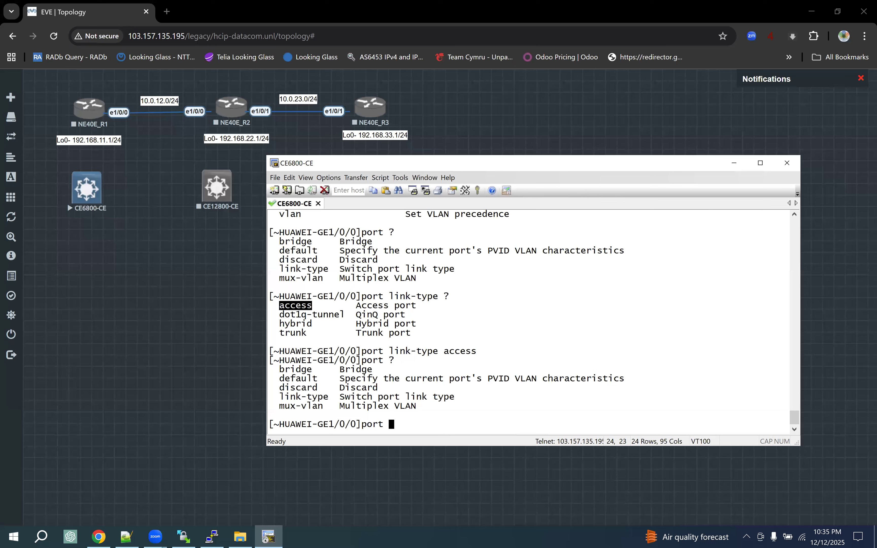
Set GE1/0/0's default VLAN to 100, listing the options of port default and port default vlan along the way
{"action": "double_click", "coordinate": [299, 379]}
{"action": "type", "text": "default ?"}
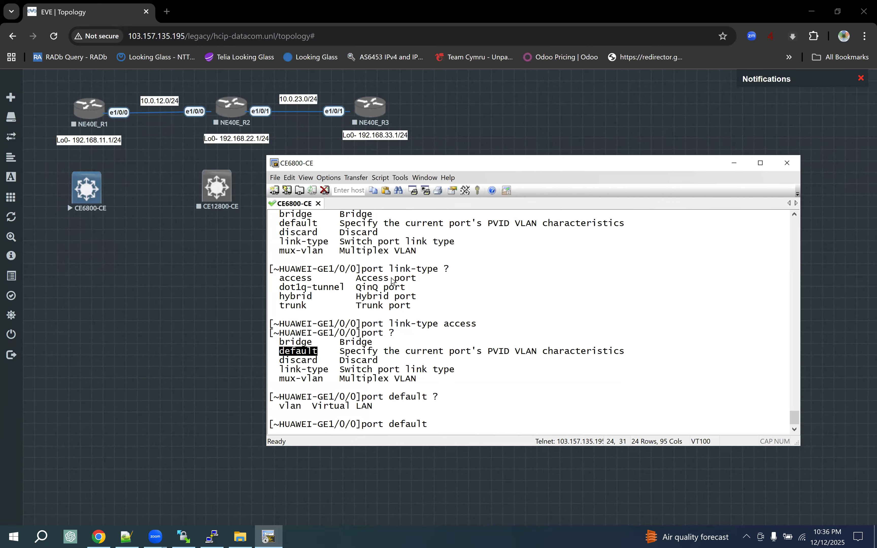
{"action": "type", "text": "vl"}
{"action": "key", "text": "Tab"}
{"action": "type", "text": "?"}
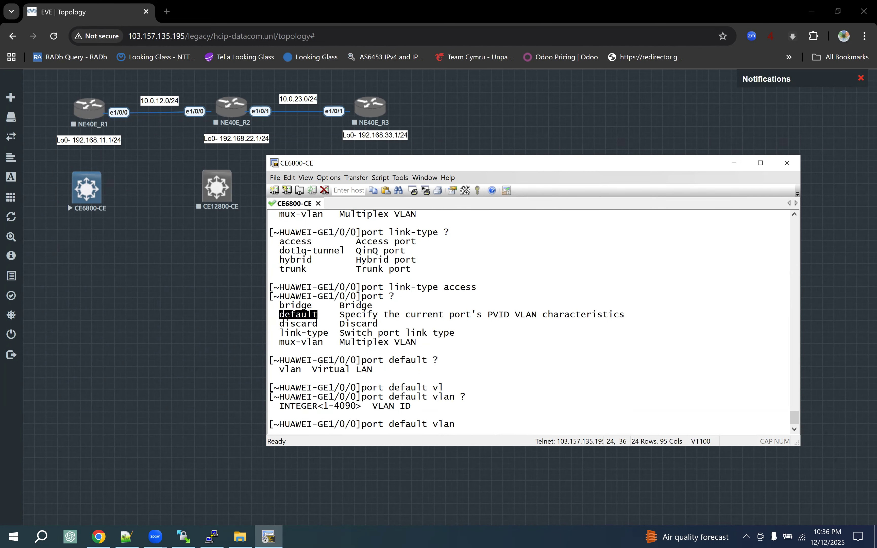
{"action": "type", "text": "100"}
{"action": "key", "text": "Return"}
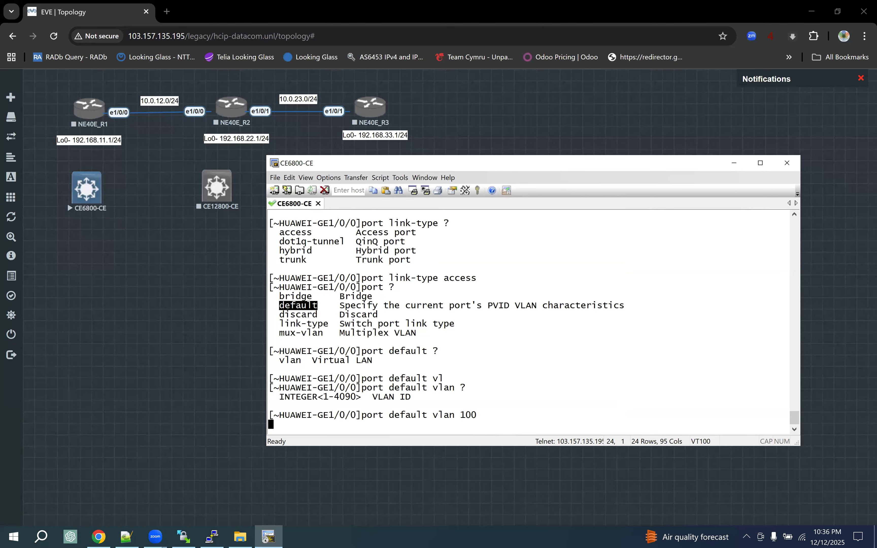
{"action": "key", "text": "Return"}
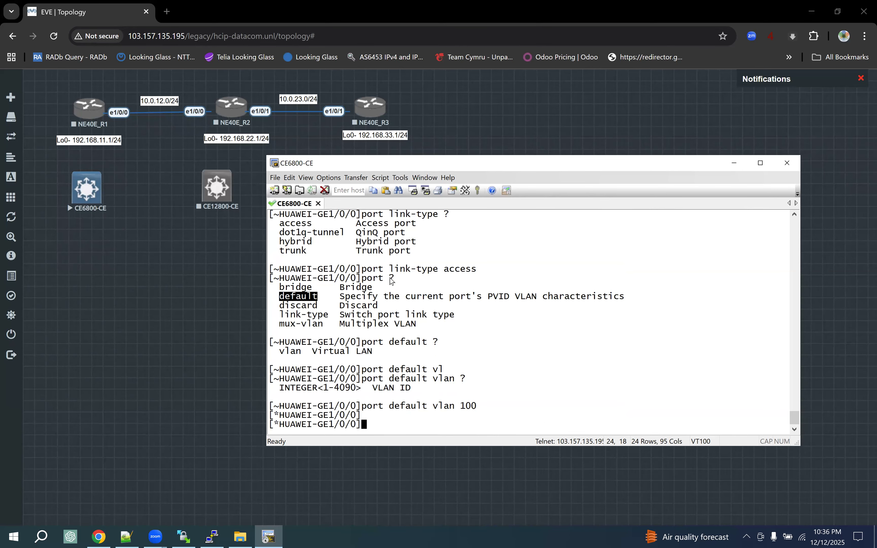
Commit the pending VLAN configuration on GE1/0/0
{"action": "left_click", "coordinate": [277, 424]}
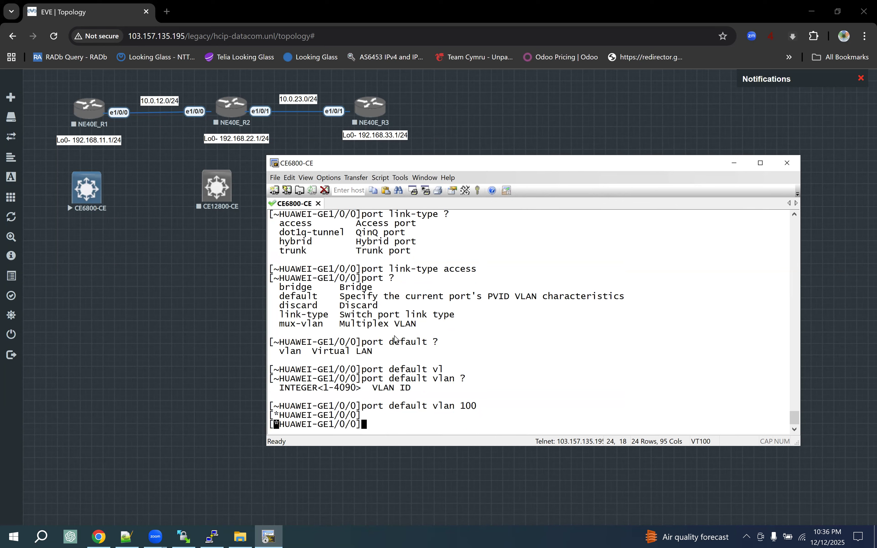
{"action": "type", "text": "commi"}
{"action": "key", "text": "Tab"}
{"action": "key", "text": "Return"}
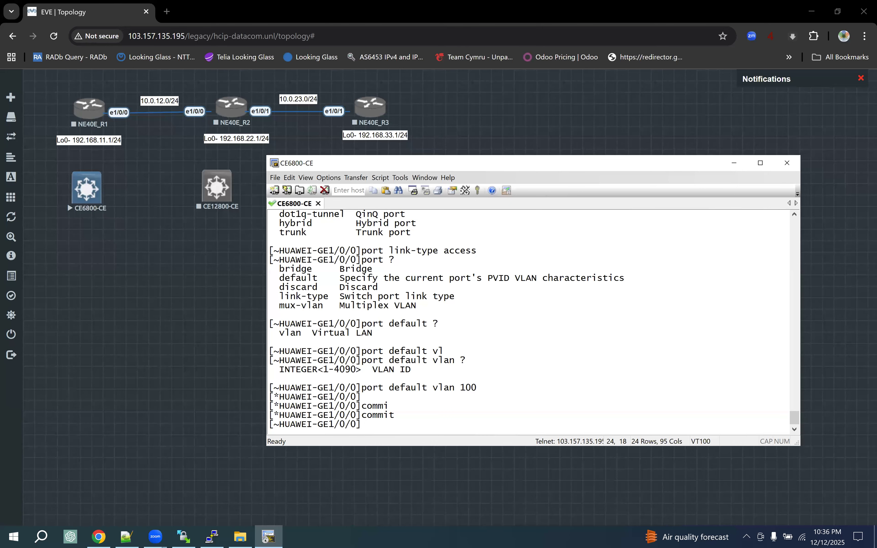
{"action": "key", "text": "Return"}
{"action": "key", "text": "Return"}
{"action": "key", "text": "Return"}
Quit the GE1/0/0 interface view to return to the system view
{"action": "type", "text": "e"}
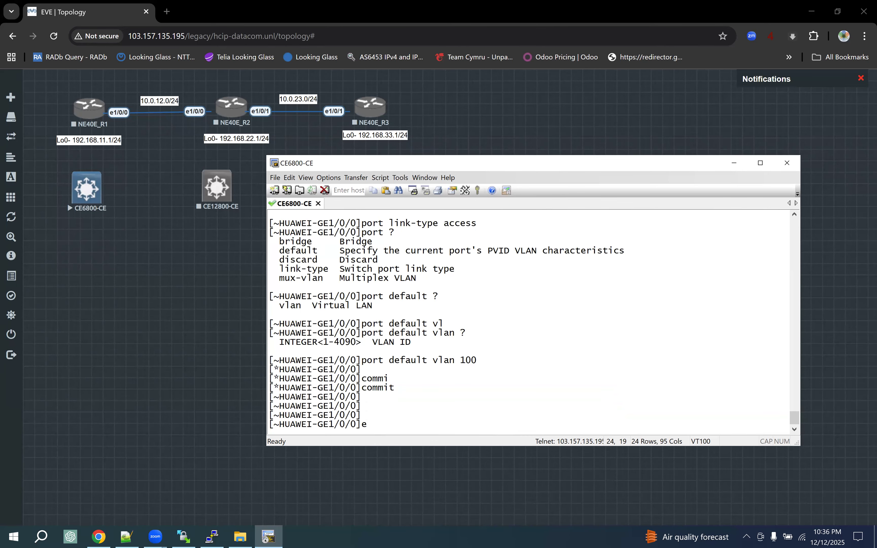
{"action": "type", "text": "qu"}
{"action": "key", "text": "Tab"}
{"action": "key", "text": "Return"}
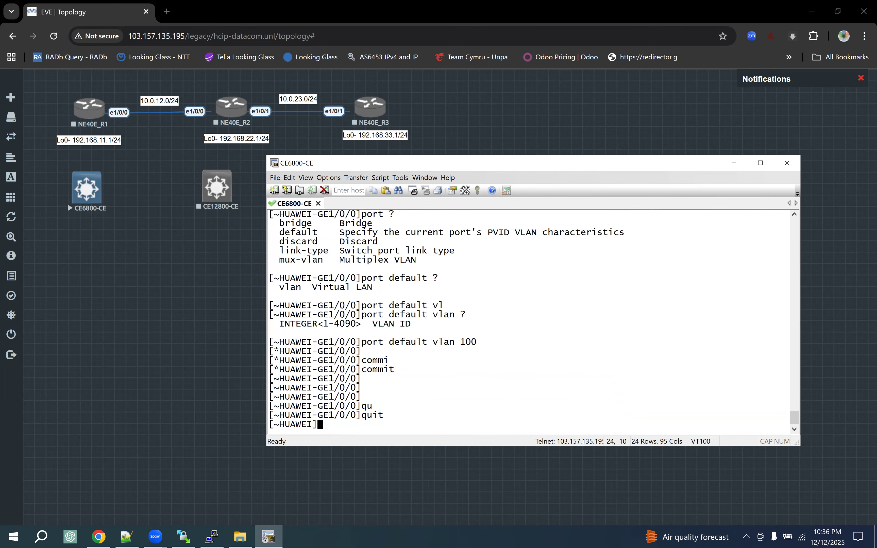
{"action": "key", "text": "Return"}
{"action": "key", "text": "Return"}
Display the VLAN section of the current configuration and examine the configured VLAN and its name
{"action": "type", "text": "dis"}
{"action": "key", "text": "Tab"}
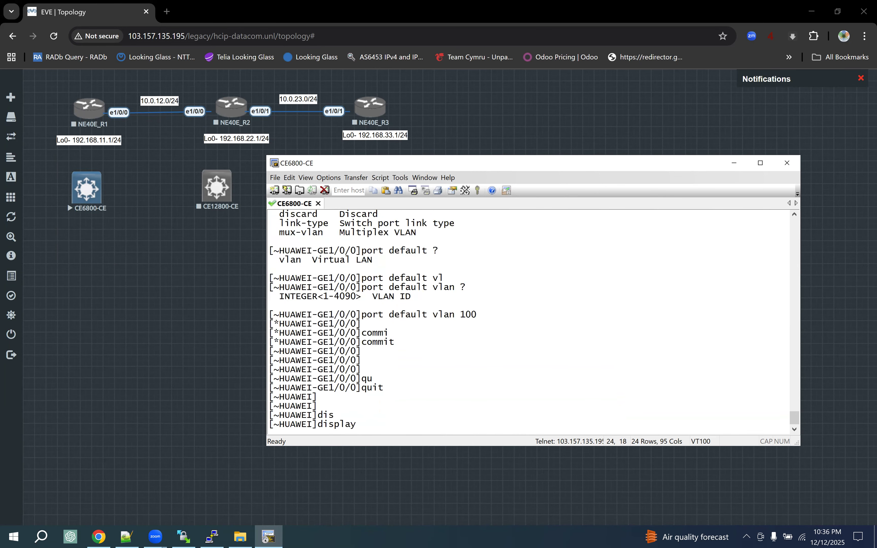
{"action": "type", "text": "cur"}
{"action": "key", "text": "Tab"}
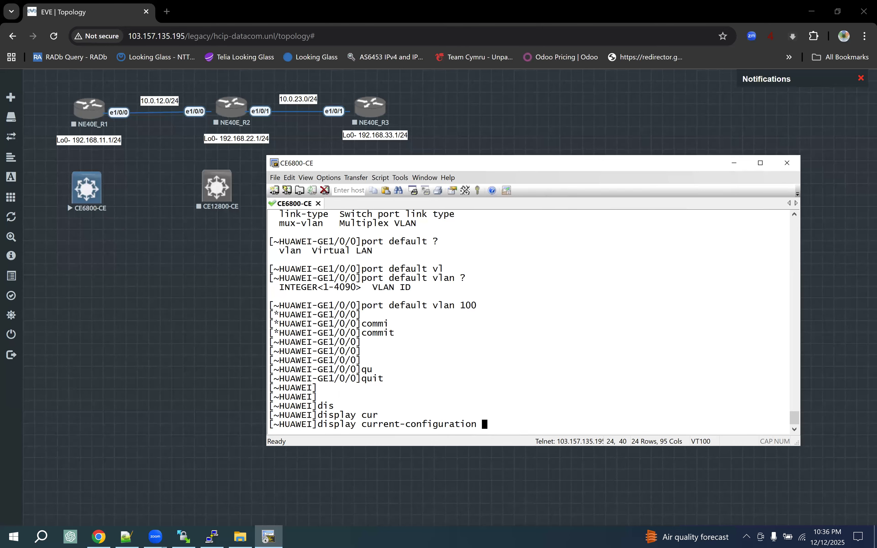
{"action": "type", "text": "conf"}
{"action": "key", "text": "Tab"}
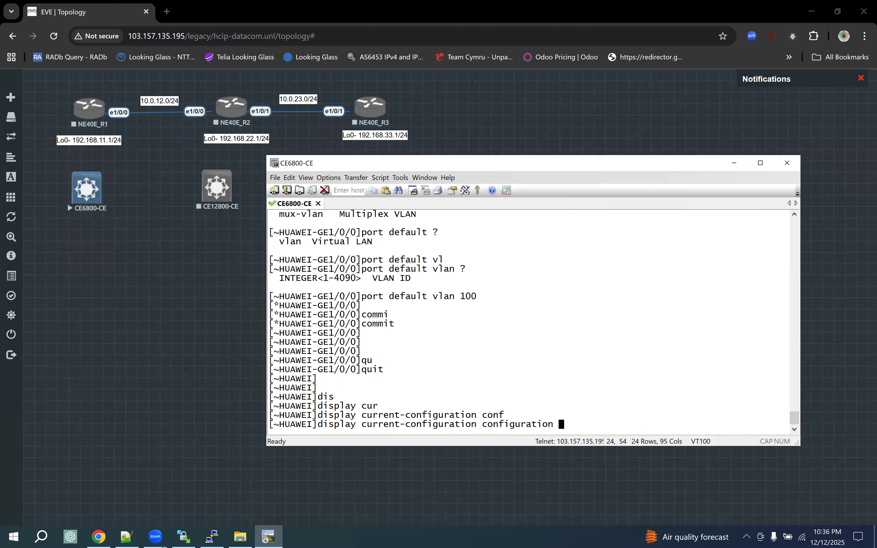
{"action": "type", "text": "vl"}
{"action": "key", "text": "Tab"}
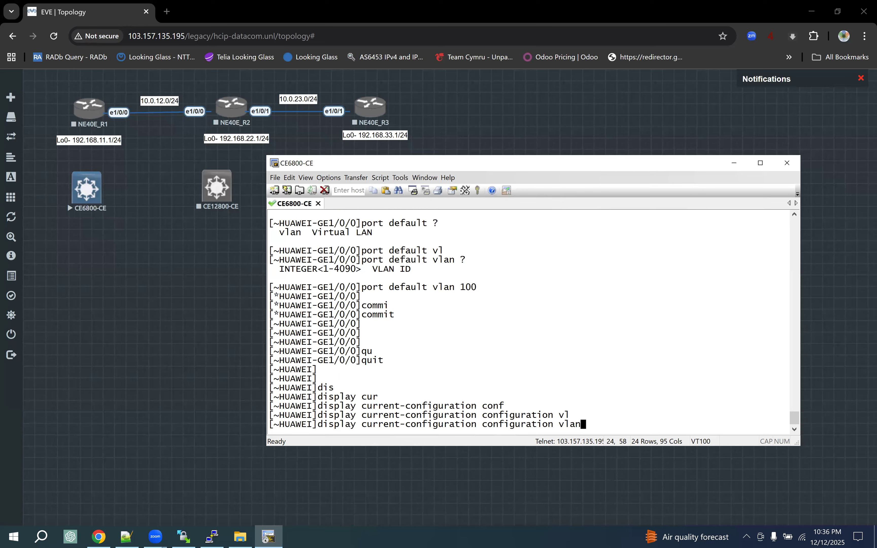
{"action": "key", "text": "Return"}
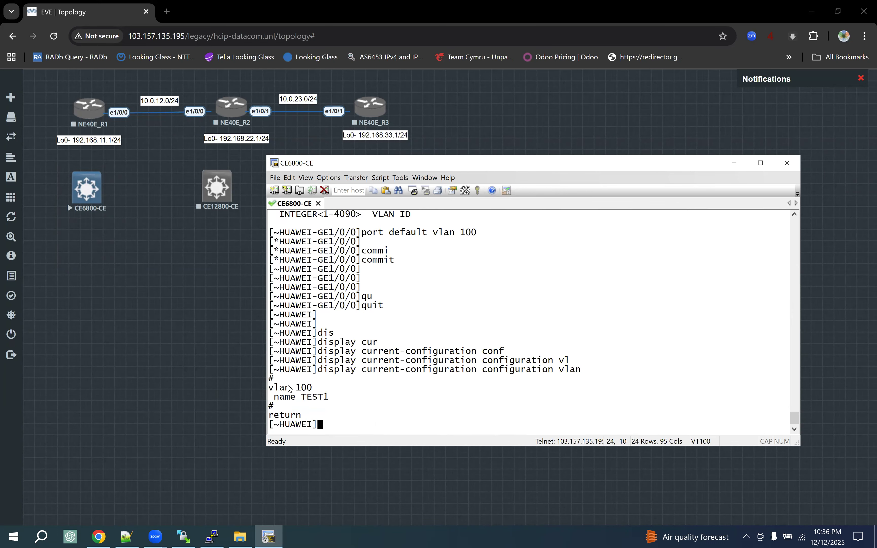
{"action": "left_click_drag", "start_coordinate": [287, 388], "coordinate": [342, 398]}
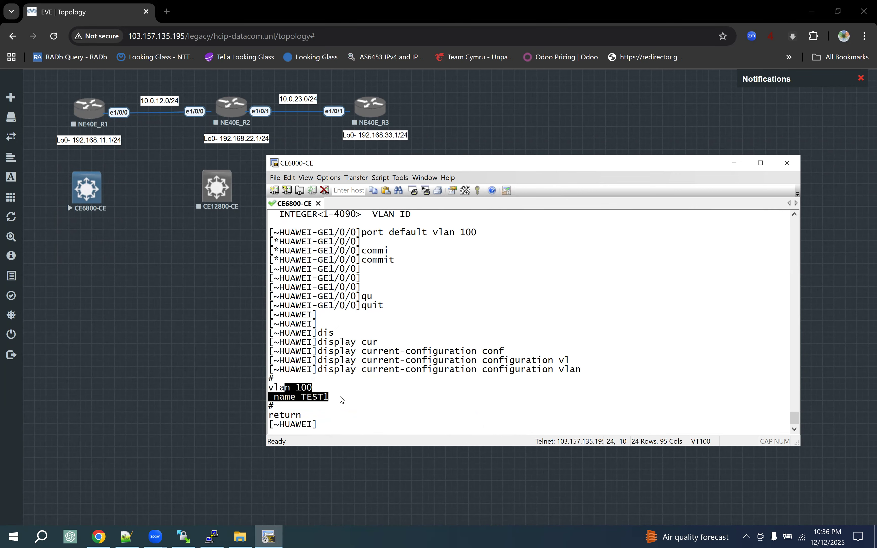
Display the current configuration of interface GE1/0/0 and examine its port settings
{"action": "key", "text": "Up"}
{"action": "key", "text": "BackSpace"}
{"action": "key", "text": "BackSpace"}
{"action": "key", "text": "BackSpace"}
{"action": "key", "text": "BackSpace"}
{"action": "key", "text": "BackSpace"}
{"action": "key", "text": "BackSpace"}
{"action": "key", "text": "BackSpace"}
{"action": "key", "text": "BackSpace"}
{"action": "key", "text": "BackSpace"}
{"action": "key", "text": "BackSpace"}
{"action": "key", "text": "BackSpace"}
{"action": "key", "text": "BackSpace"}
{"action": "key", "text": "BackSpace"}
{"action": "key", "text": "BackSpace"}
{"action": "key", "text": "BackSpace"}
{"action": "key", "text": "BackSpace"}
{"action": "key", "text": "BackSpace"}
{"action": "key", "text": "BackSpace"}
{"action": "type", "text": "inte"}
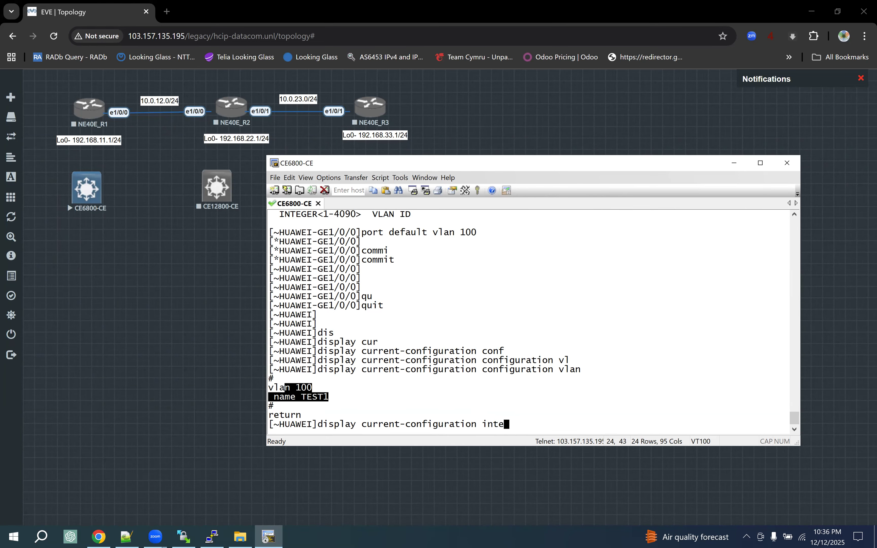
{"action": "key", "text": "Tab"}
{"action": "scroll", "coordinate": [343, 318], "scroll_direction": "up", "scroll_amount": 8}
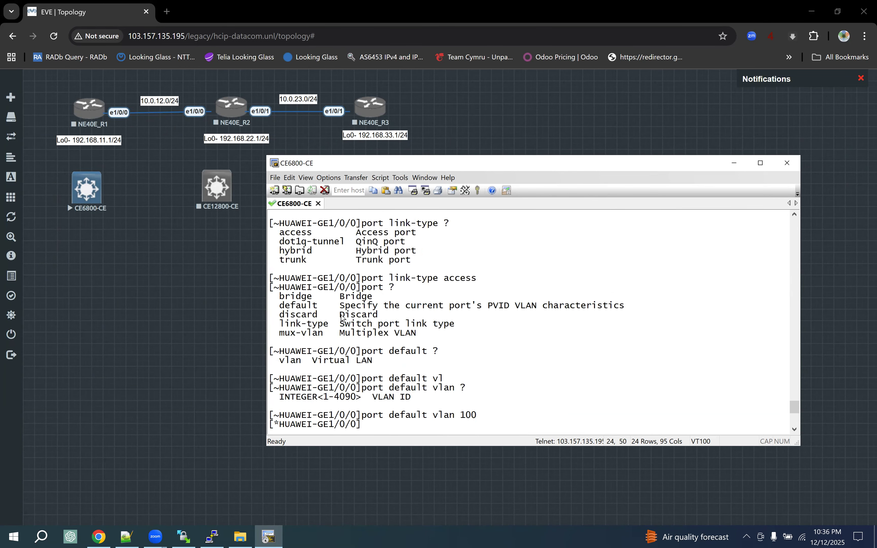
{"action": "scroll", "coordinate": [343, 318], "scroll_direction": "up", "scroll_amount": 4}
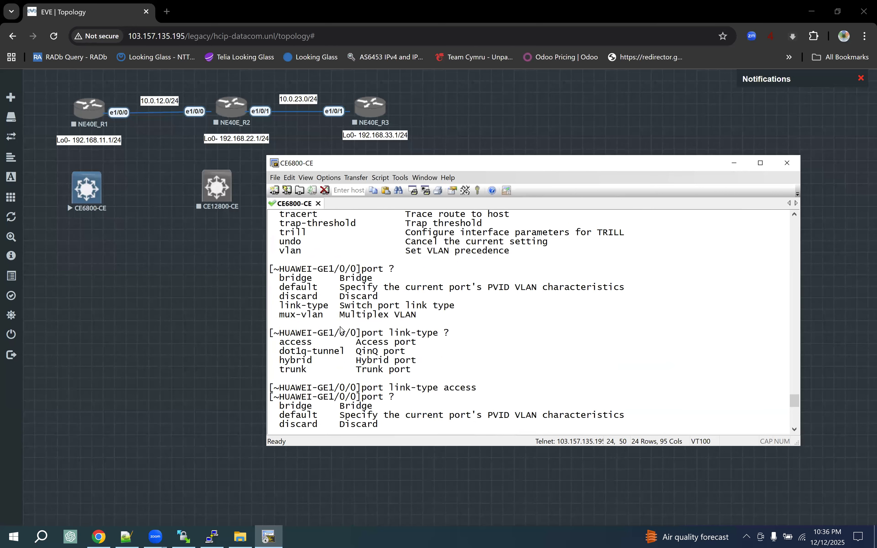
{"action": "double_click", "coordinate": [323, 269]}
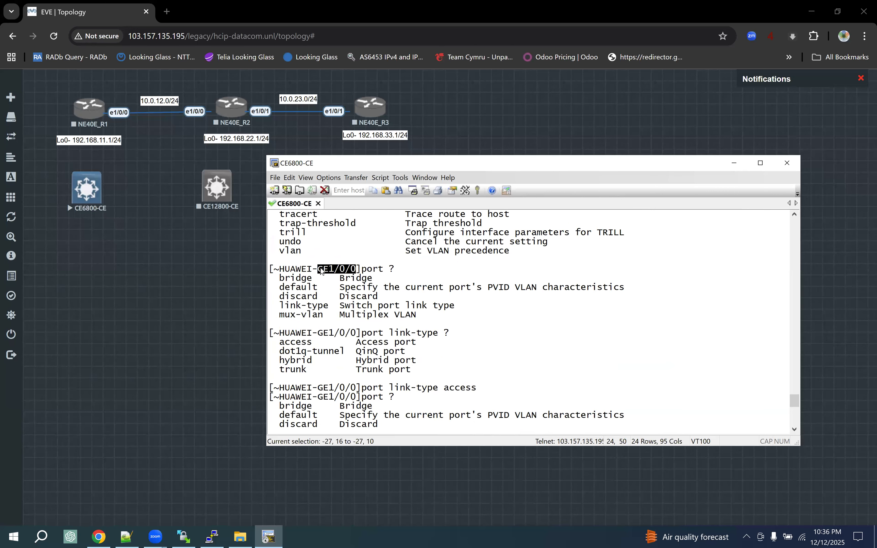
{"action": "right_click", "coordinate": [489, 275]}
{"action": "key", "text": "Return"}
{"action": "left_click_drag", "start_coordinate": [317, 378], "coordinate": [384, 397]}
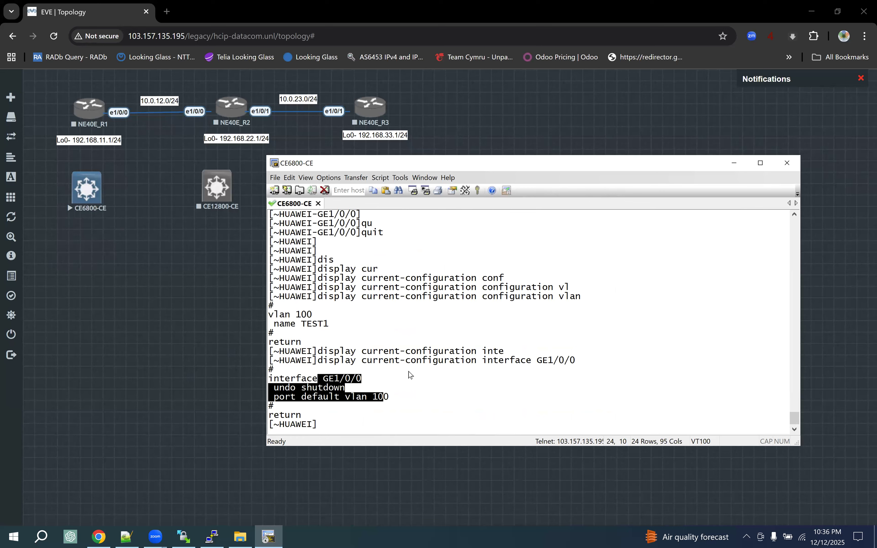
{"action": "left_click_drag", "start_coordinate": [390, 397], "coordinate": [310, 357]}
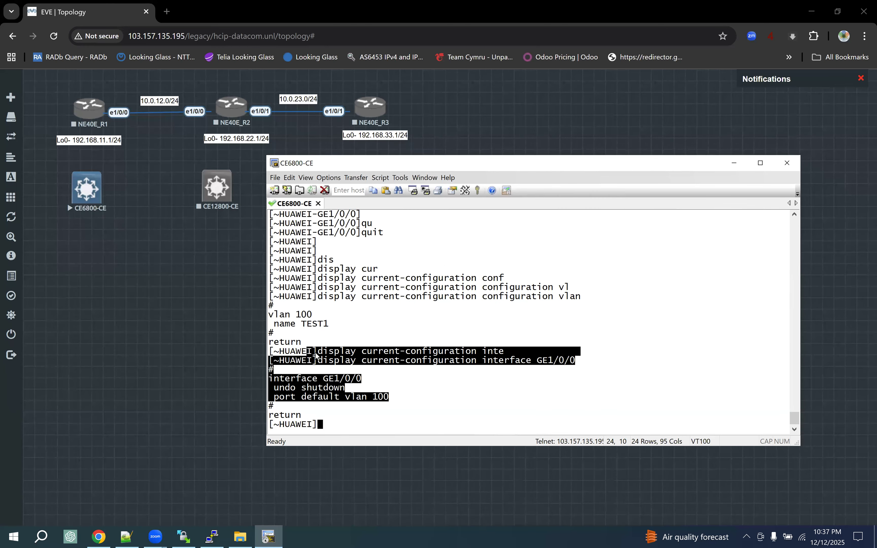
{"action": "key", "text": "Return"}
{"action": "key", "text": "Return"}
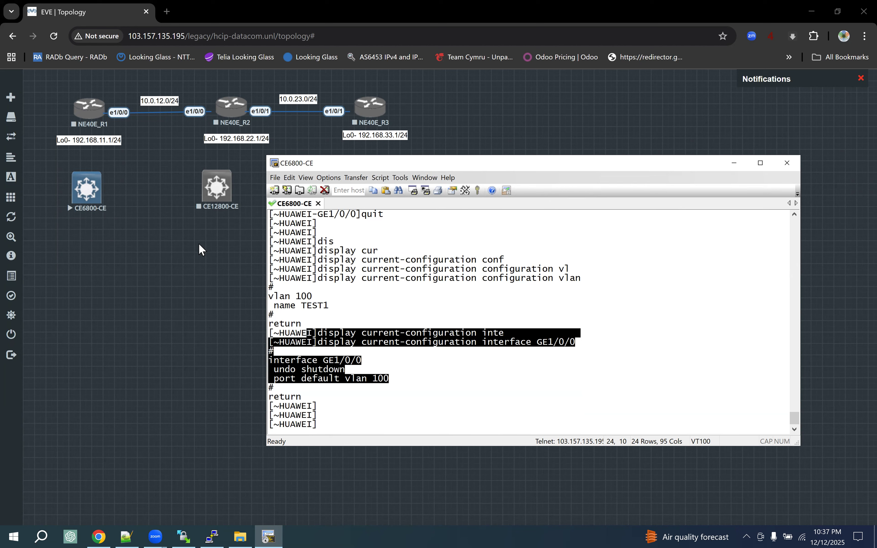
Start the CE12800-CE switch node in the EVE topology
{"action": "left_click", "coordinate": [217, 203]}
{"action": "right_click", "coordinate": [220, 198]}
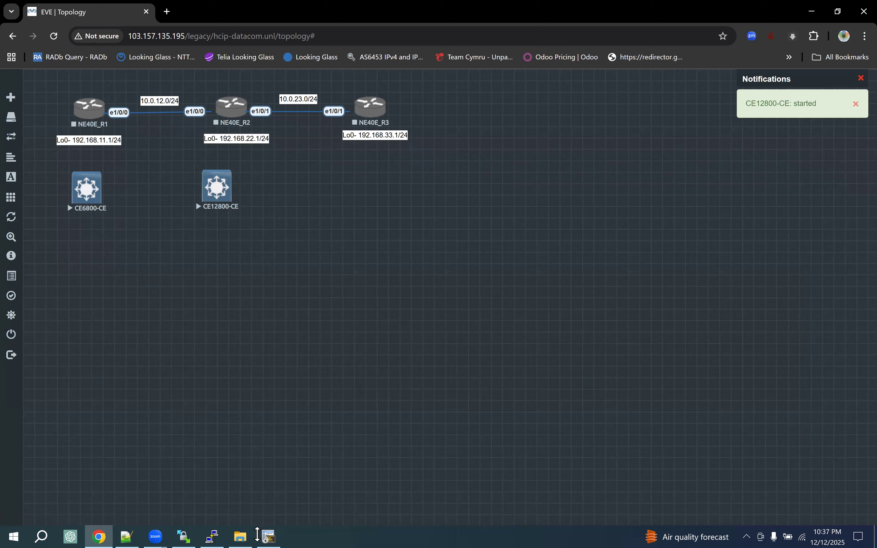
{"action": "left_click", "coordinate": [268, 535]}
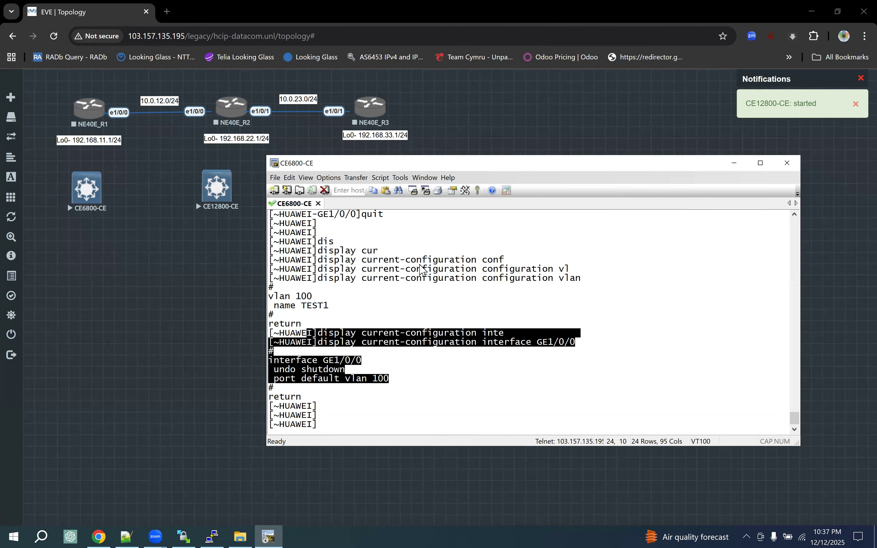
{"action": "left_click", "coordinate": [216, 300]}
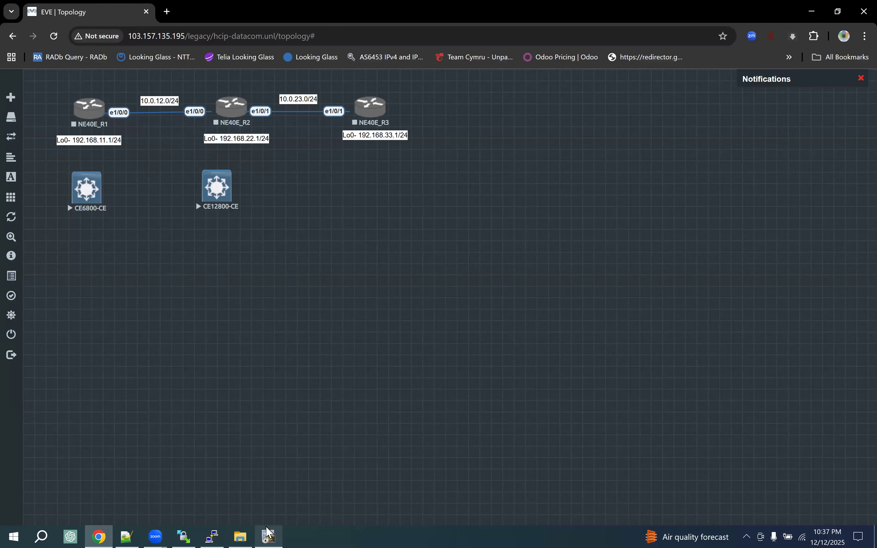
Open the CE12800-CE node's console in SecureCRT
{"action": "left_click", "coordinate": [269, 536]}
{"action": "left_click", "coordinate": [225, 194]}
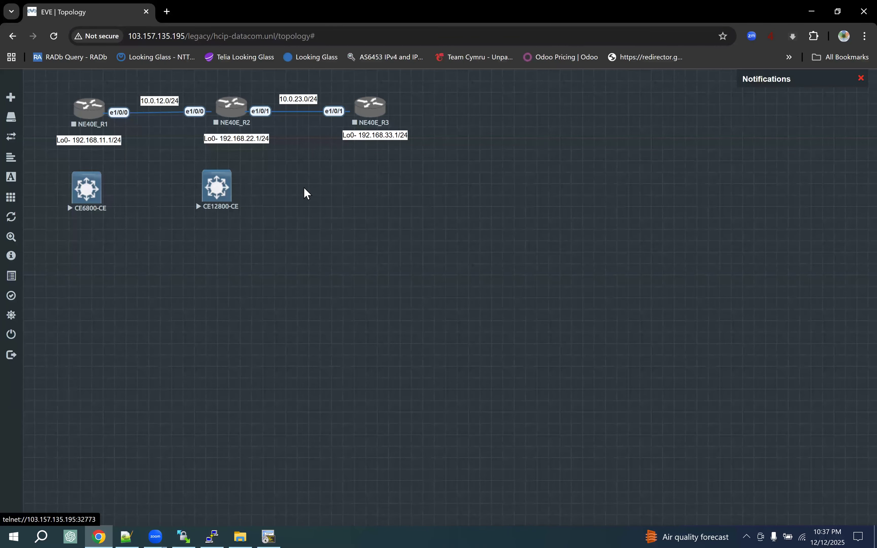
{"action": "left_click", "coordinate": [217, 188]}
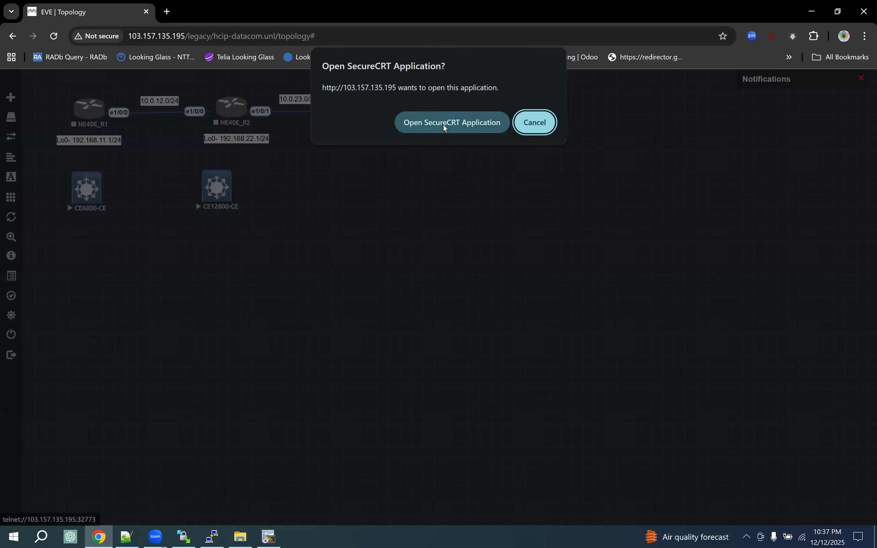
{"action": "left_click", "coordinate": [446, 126]}
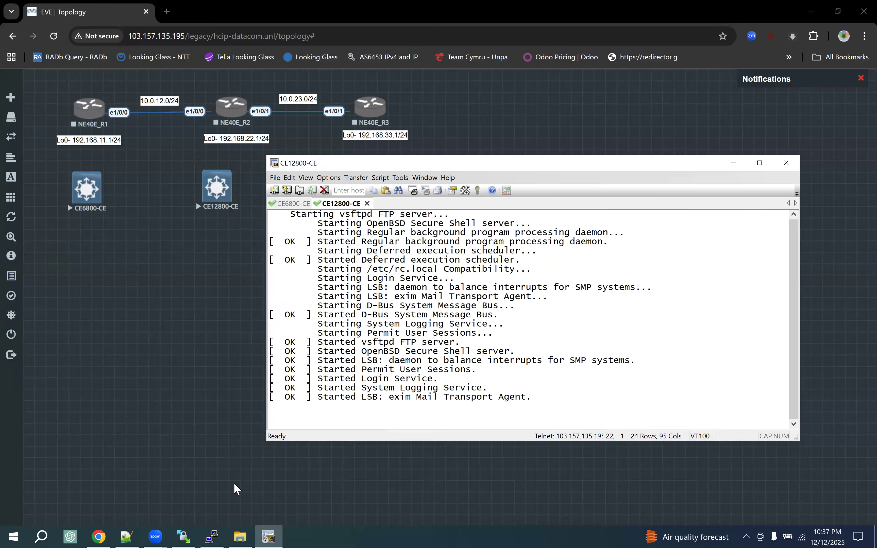
Switch to File Explorer and examine the ne5000e and ne9000 image folders in the IOS folder
{"action": "left_click", "coordinate": [101, 533]}
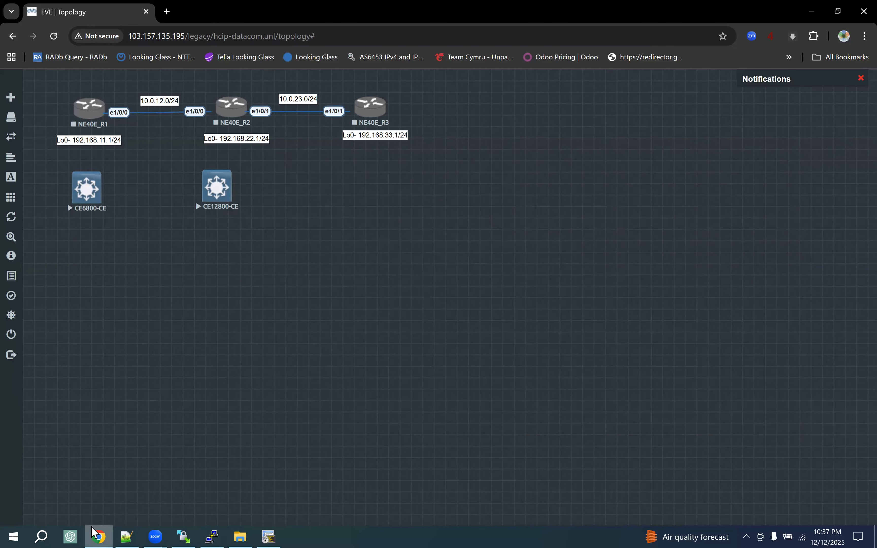
{"action": "left_click", "coordinate": [242, 533]}
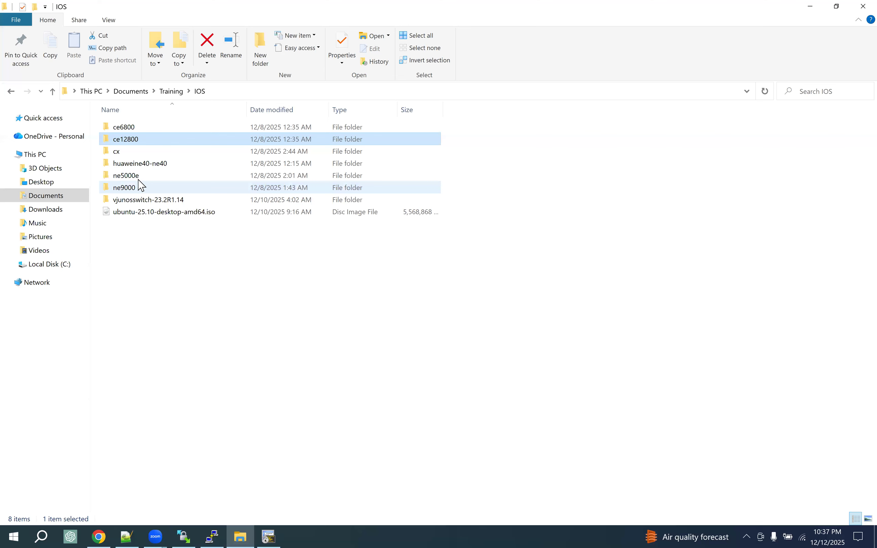
{"action": "left_click", "coordinate": [138, 179]}
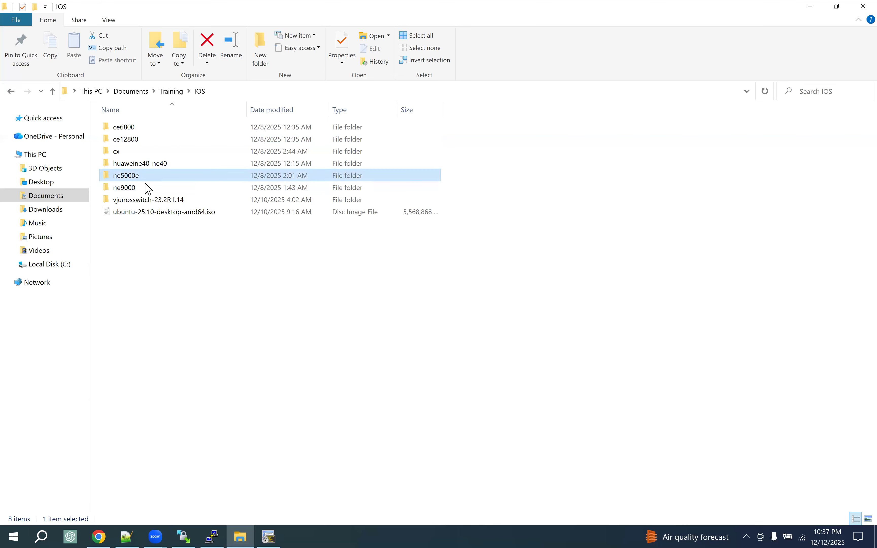
{"action": "left_click", "coordinate": [134, 192]}
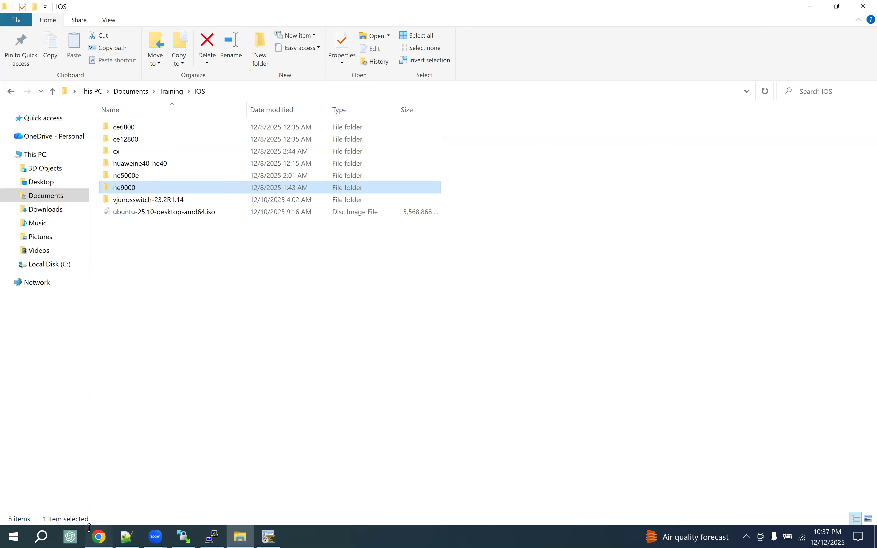
Search Google for "huawei ne5000e" in a new Chrome tab
{"action": "left_click", "coordinate": [103, 535]}
{"action": "left_click", "coordinate": [166, 12]}
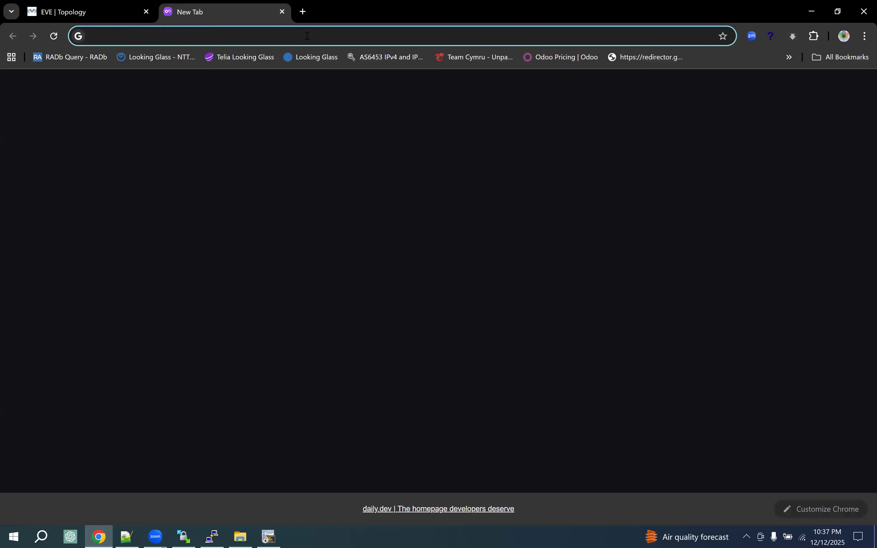
{"action": "type", "text": "hu"}
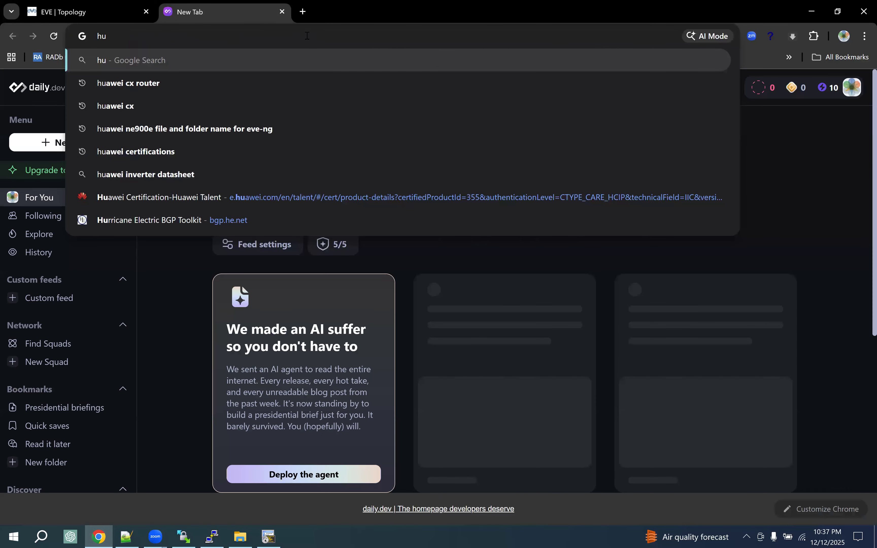
{"action": "type", "text": "awei "}
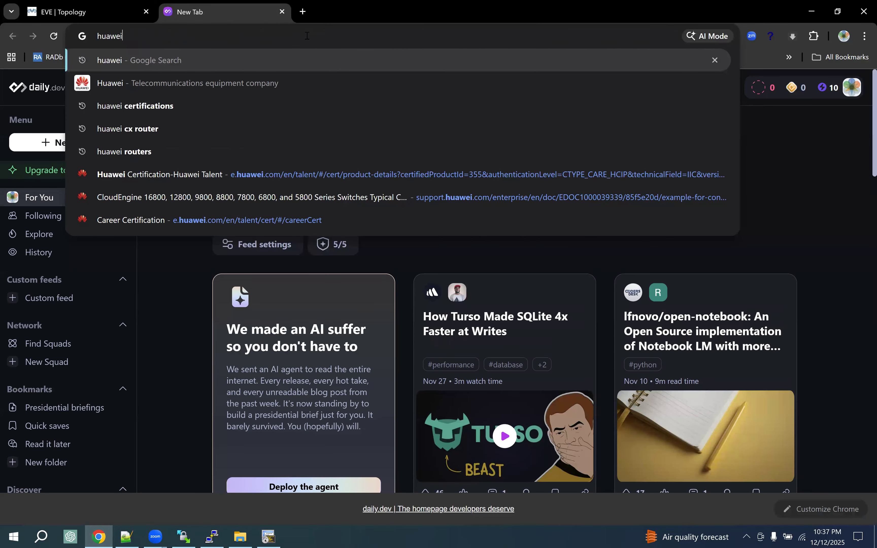
{"action": "type", "text": "50"}
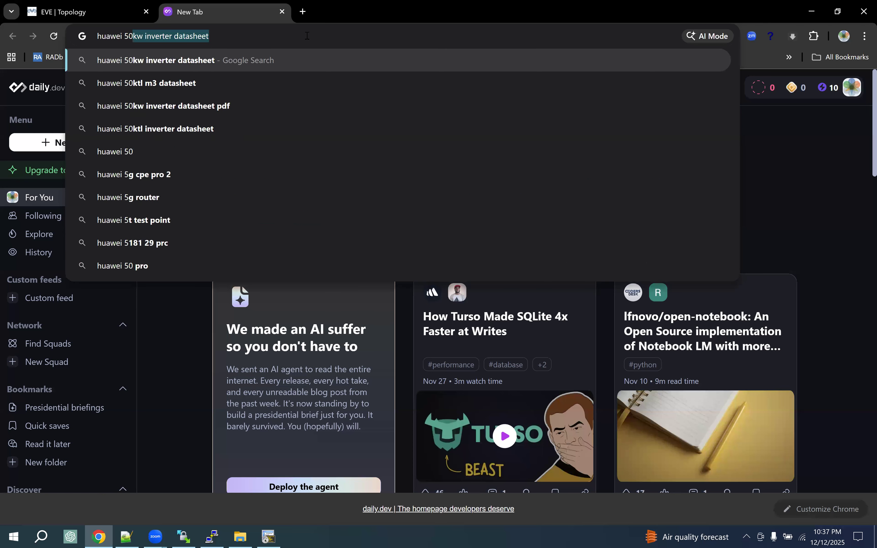
{"action": "type", "text": "00e "}
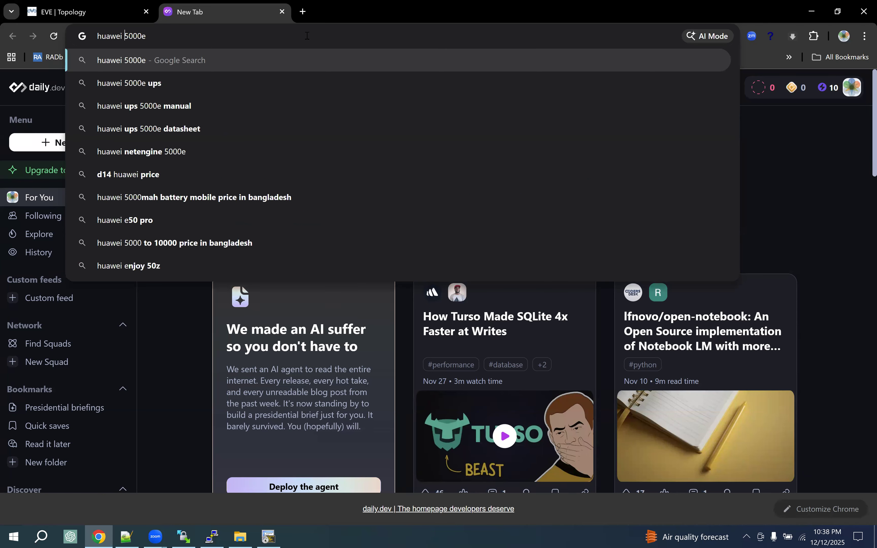
{"action": "type", "text": "ne"}
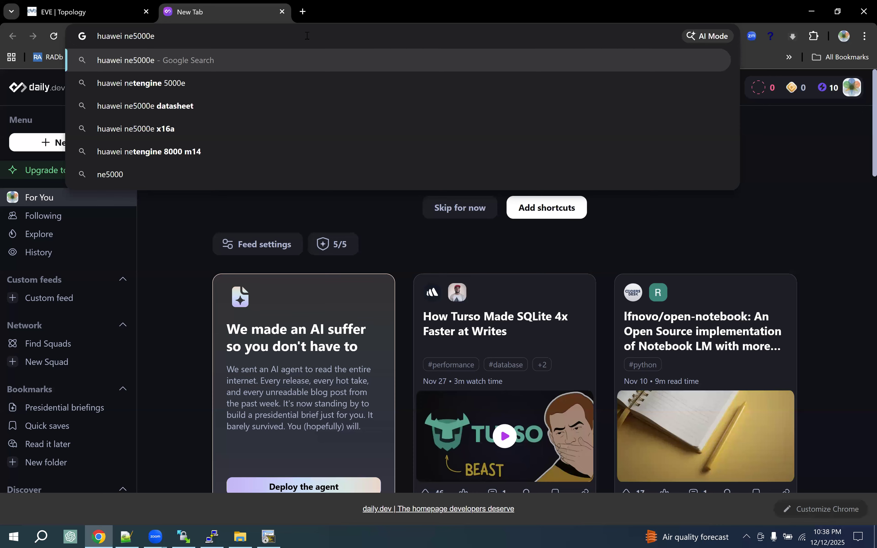
{"action": "key", "text": "Return"}
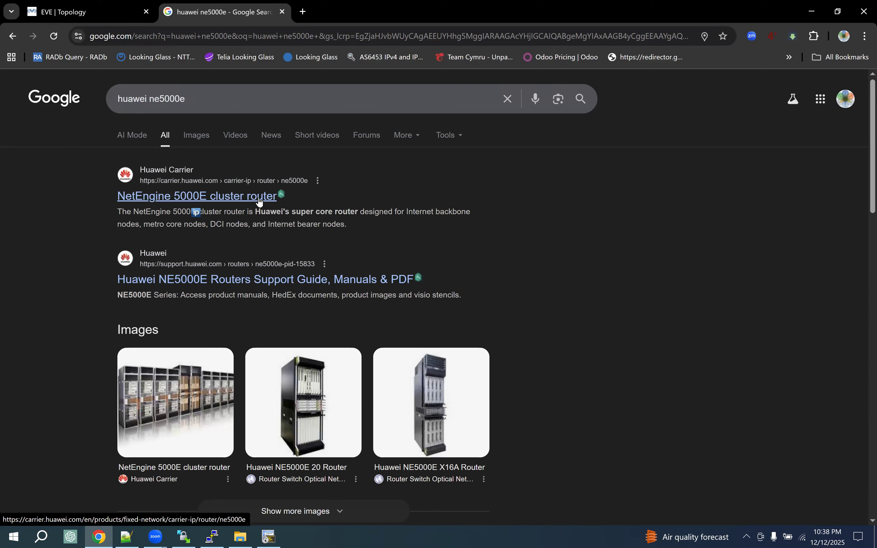
Open Huawei Carrier's NetEngine 5000E cluster router page separately, examine its listed capabilities, and close it
{"action": "right_click", "coordinate": [246, 201]}
{"action": "left_click", "coordinate": [310, 207]}
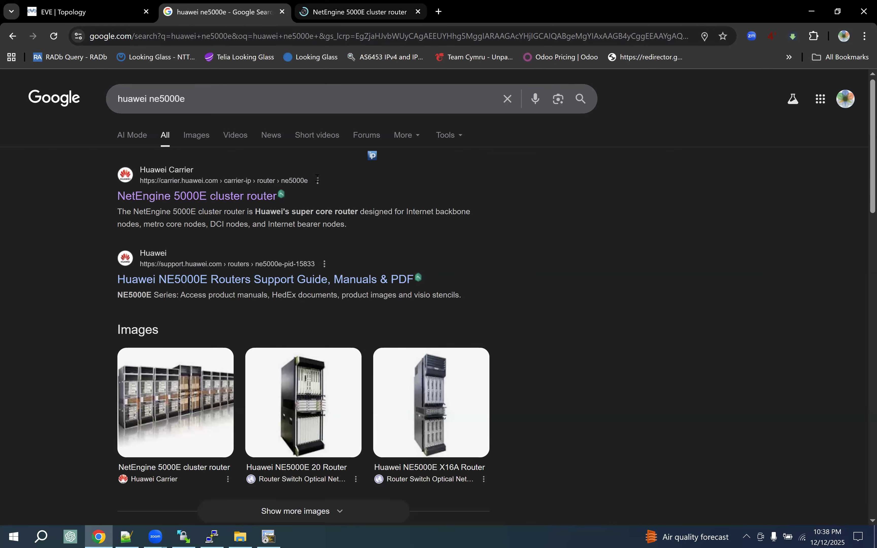
{"action": "key", "text": "ctrl+Tab"}
{"action": "scroll", "coordinate": [366, 248], "scroll_direction": "down", "scroll_amount": 7}
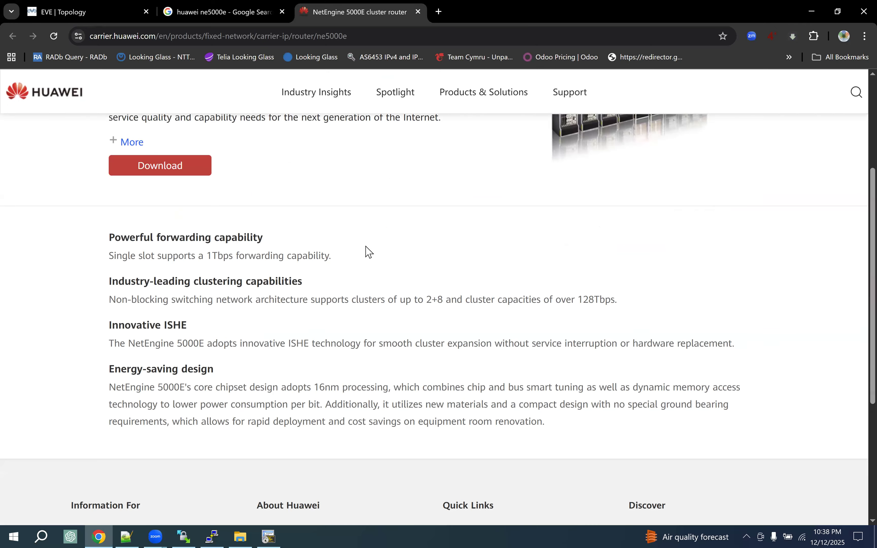
{"action": "scroll", "coordinate": [374, 203], "scroll_direction": "up", "scroll_amount": 4}
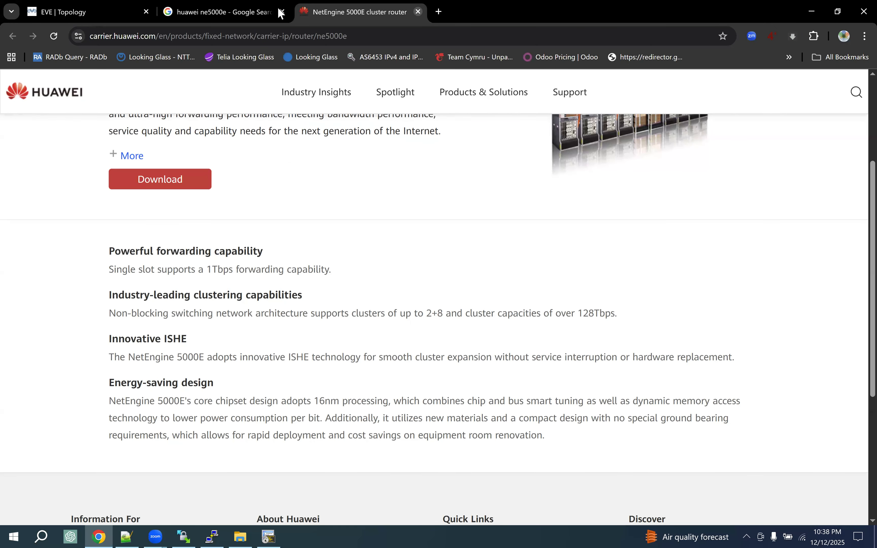
{"action": "key", "text": "ctrl+w"}
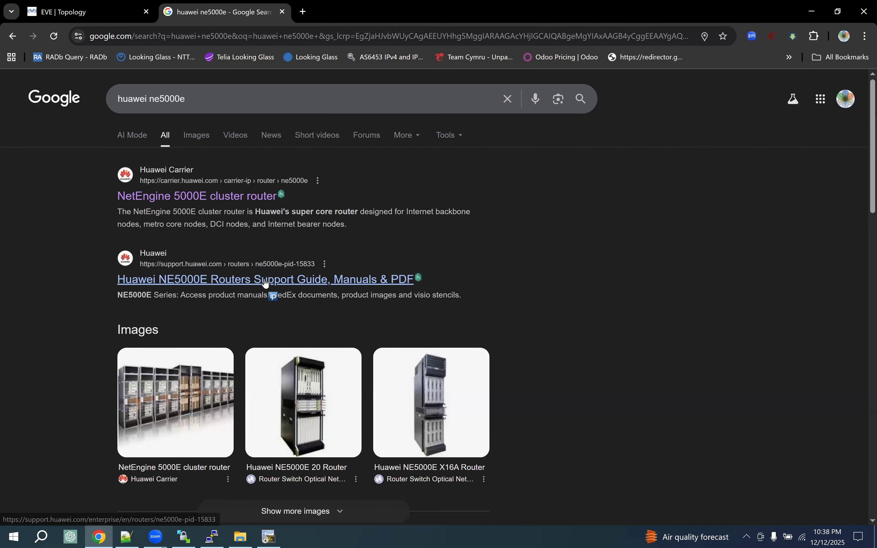
Open Huawei's NE5000E support page and the NetEngine5000E Cluster Router PDF brochure in separate tabs from the search results
{"action": "right_click", "coordinate": [290, 290]}
{"action": "left_click", "coordinate": [319, 294]}
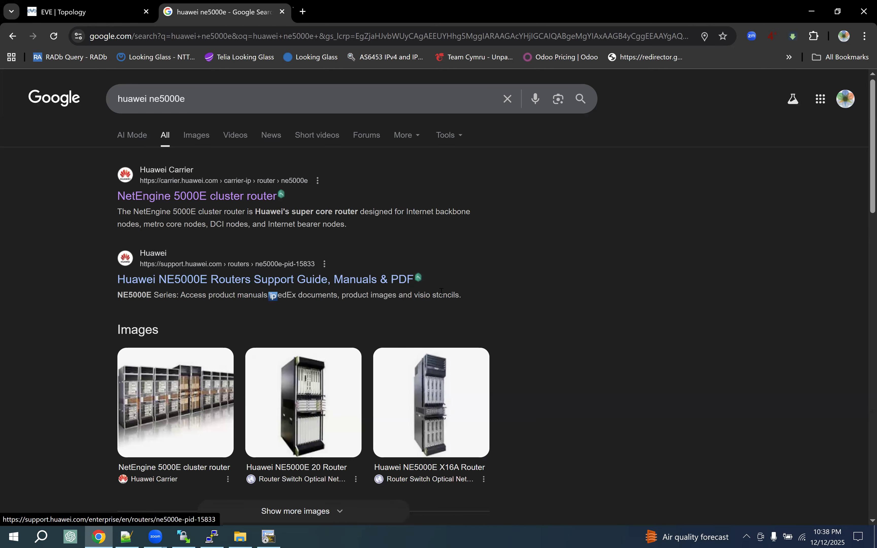
{"action": "scroll", "coordinate": [464, 296], "scroll_direction": "down", "scroll_amount": 5}
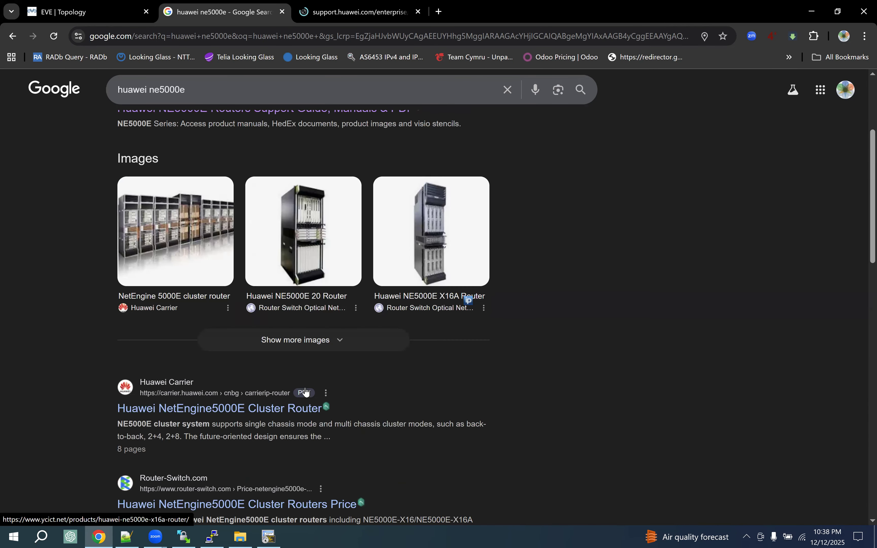
{"action": "right_click", "coordinate": [265, 413]}
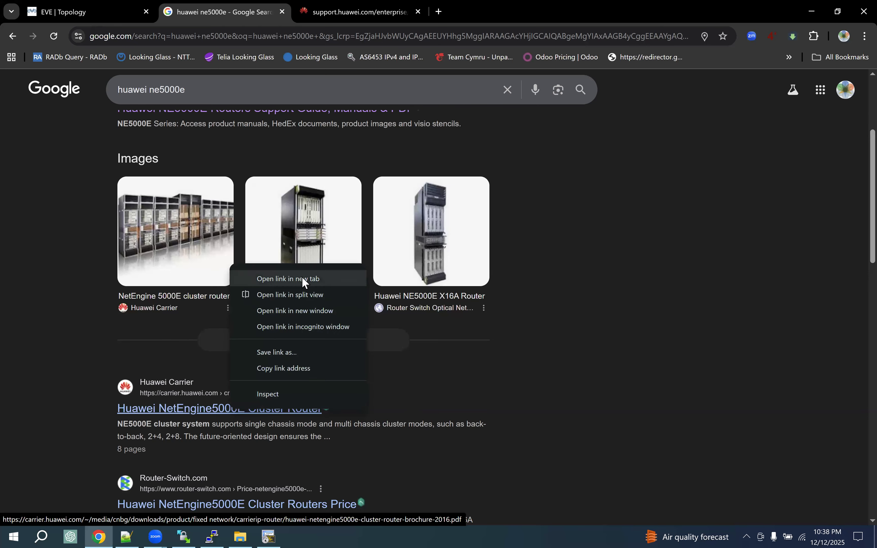
{"action": "left_click", "coordinate": [304, 281]}
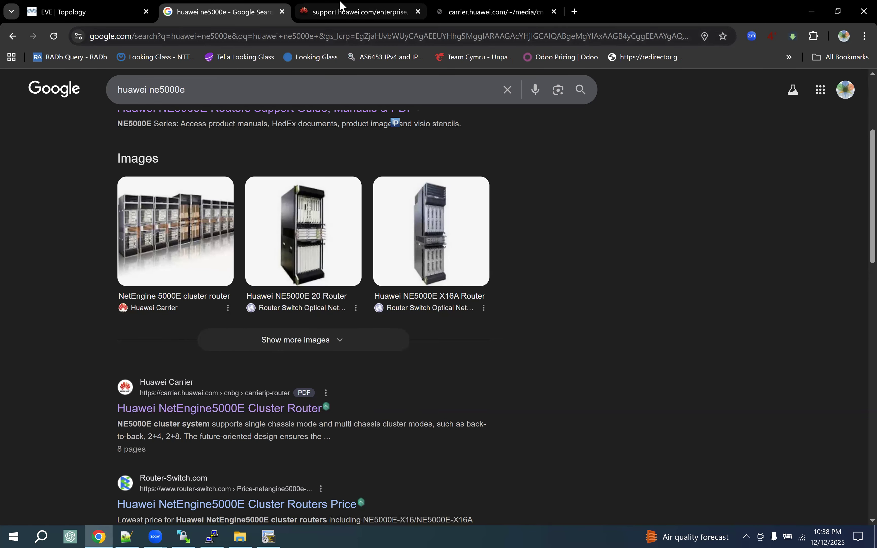
{"action": "left_click", "coordinate": [339, 10]}
{"action": "left_click", "coordinate": [238, 6]}
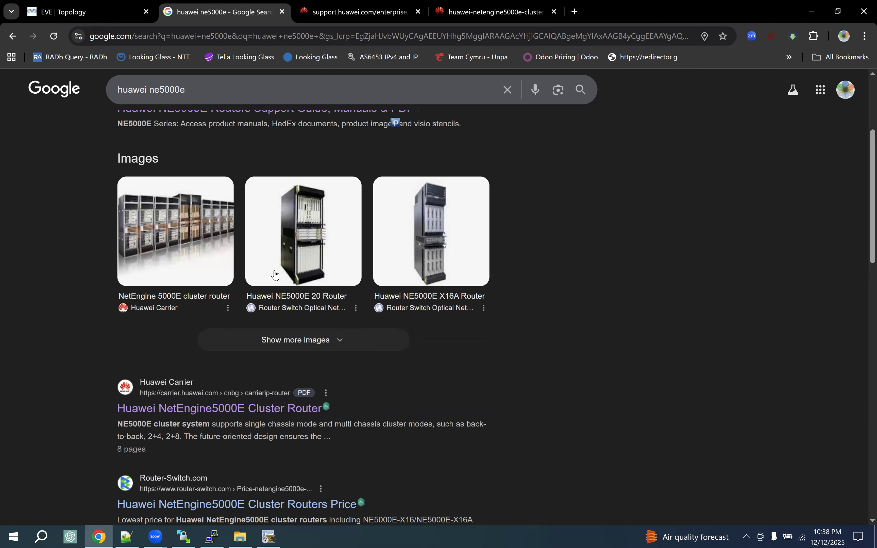
Open Router-Switch.com's Huawei NetEngine5000E Cluster Routers Price result in its own tab and view it
{"action": "scroll", "coordinate": [299, 282], "scroll_direction": "down", "scroll_amount": 3}
{"action": "right_click", "coordinate": [243, 393]}
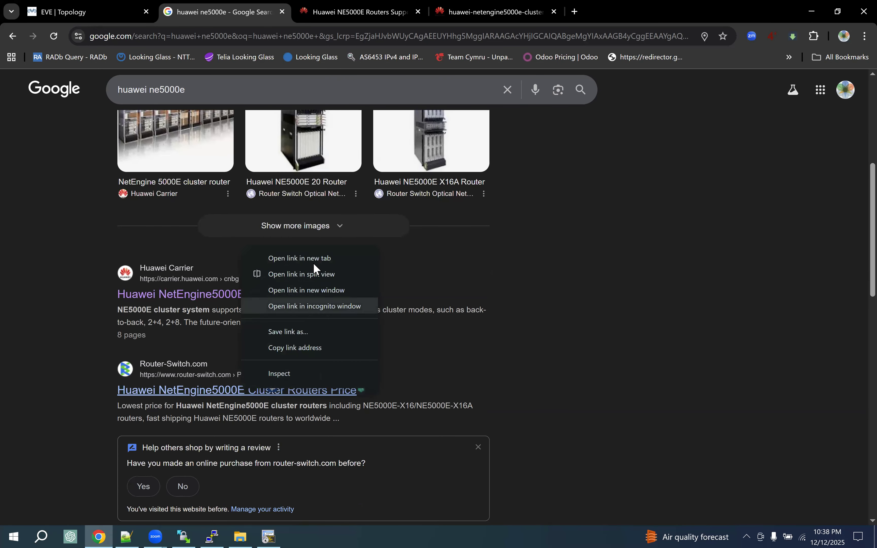
{"action": "left_click", "coordinate": [311, 259]}
{"action": "left_click", "coordinate": [618, 10]}
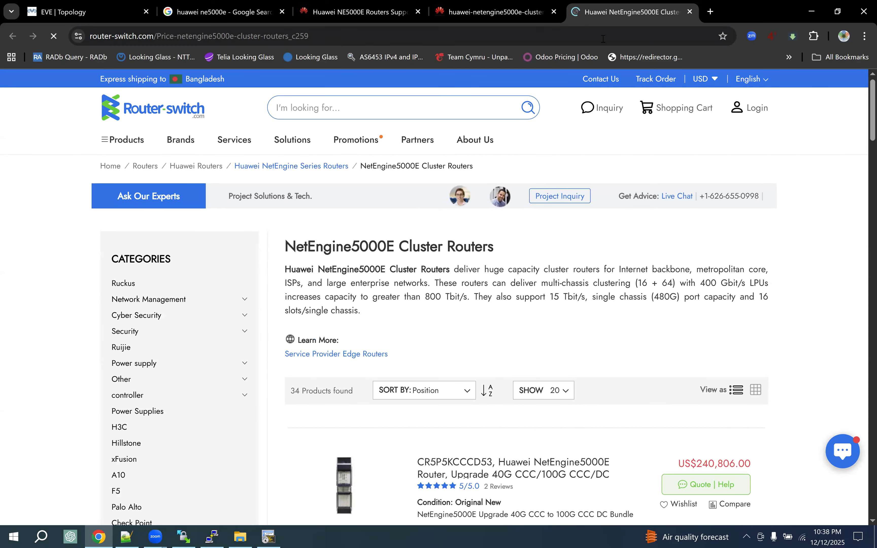
Examine the NetEngine5000E brochure PDF through its last page, including the product highlights, cluster system pictures and specification tables
{"action": "left_click", "coordinate": [503, 9]}
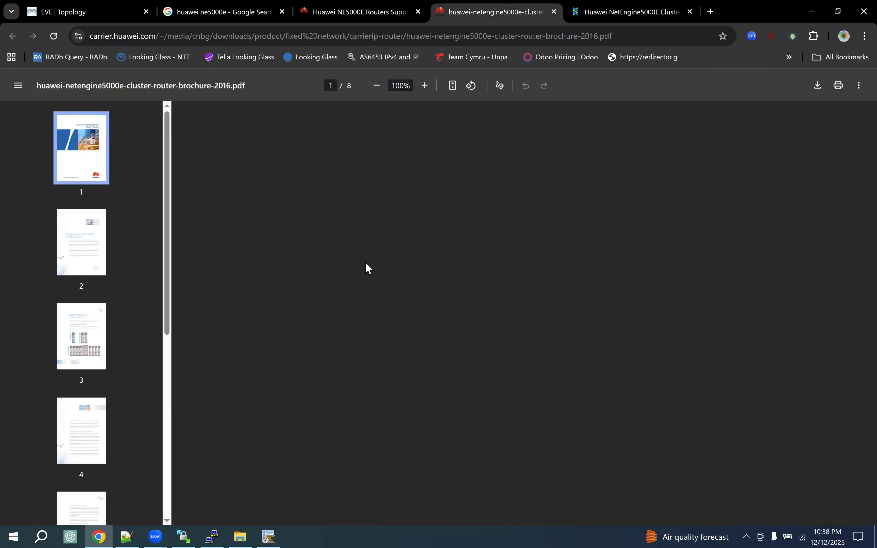
{"action": "scroll", "coordinate": [368, 269], "scroll_direction": "down", "scroll_amount": 10}
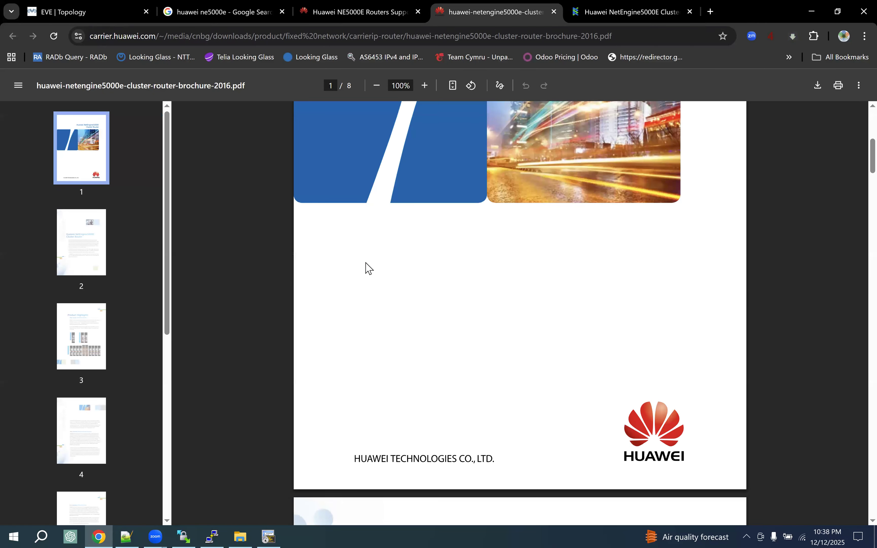
{"action": "scroll", "coordinate": [368, 268], "scroll_direction": "down", "scroll_amount": 20}
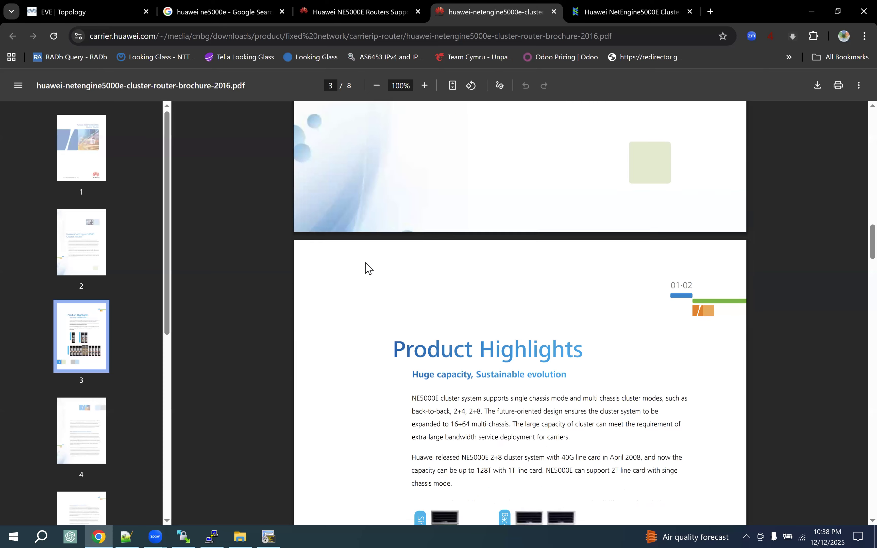
{"action": "scroll", "coordinate": [368, 268], "scroll_direction": "up", "scroll_amount": 7}
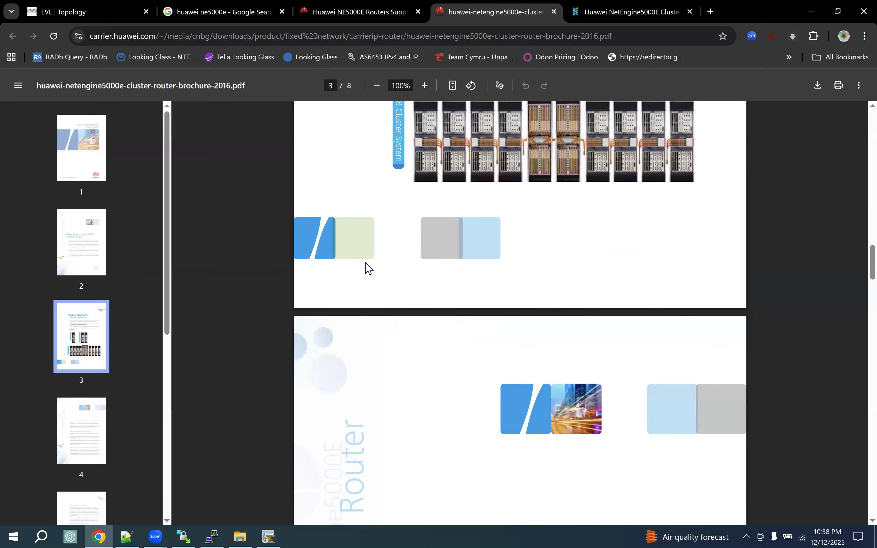
{"action": "scroll", "coordinate": [368, 268], "scroll_direction": "up", "scroll_amount": 3}
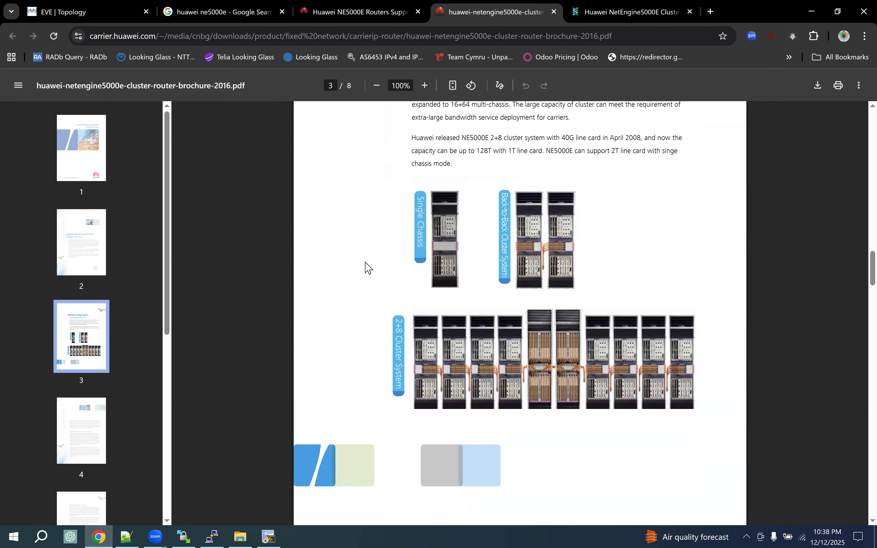
{"action": "scroll", "coordinate": [368, 268], "scroll_direction": "down", "scroll_amount": 15}
{"action": "scroll", "coordinate": [368, 268], "scroll_direction": "down", "scroll_amount": 20}
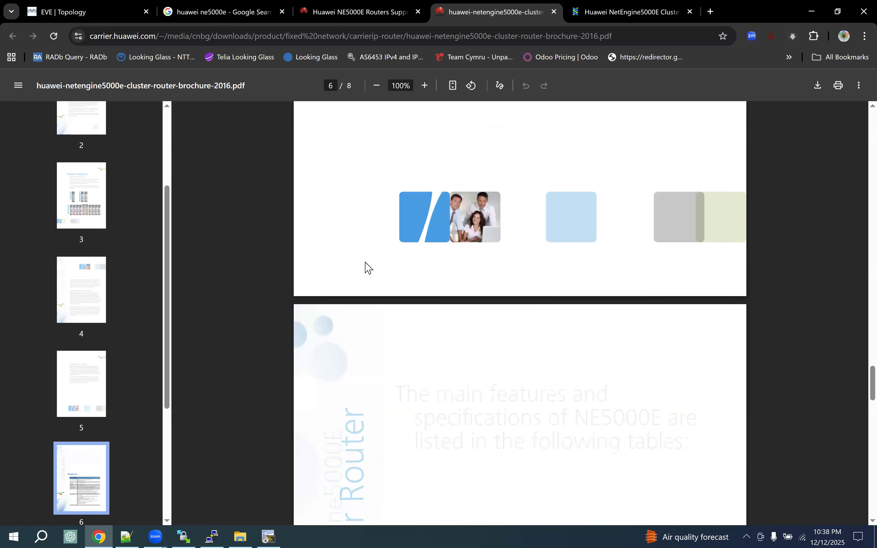
{"action": "scroll", "coordinate": [368, 268], "scroll_direction": "down", "scroll_amount": 20}
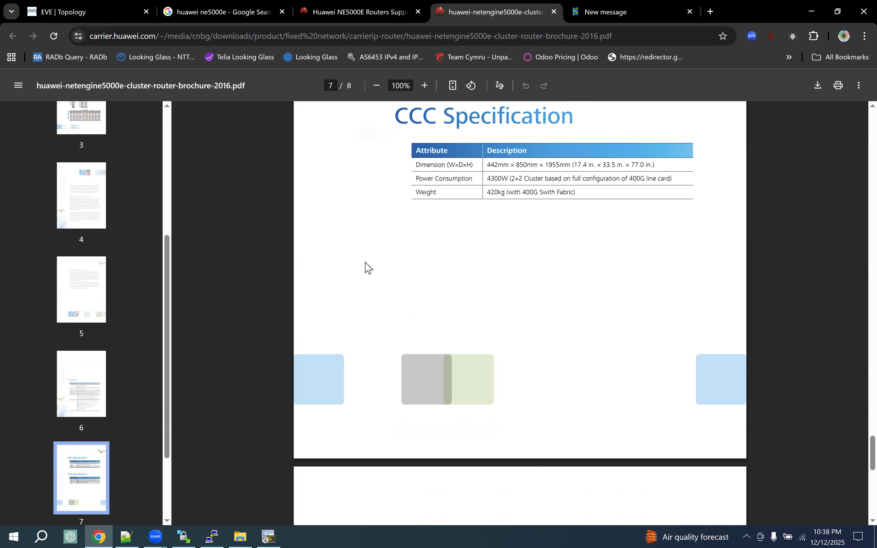
{"action": "scroll", "coordinate": [368, 268], "scroll_direction": "down", "scroll_amount": 5}
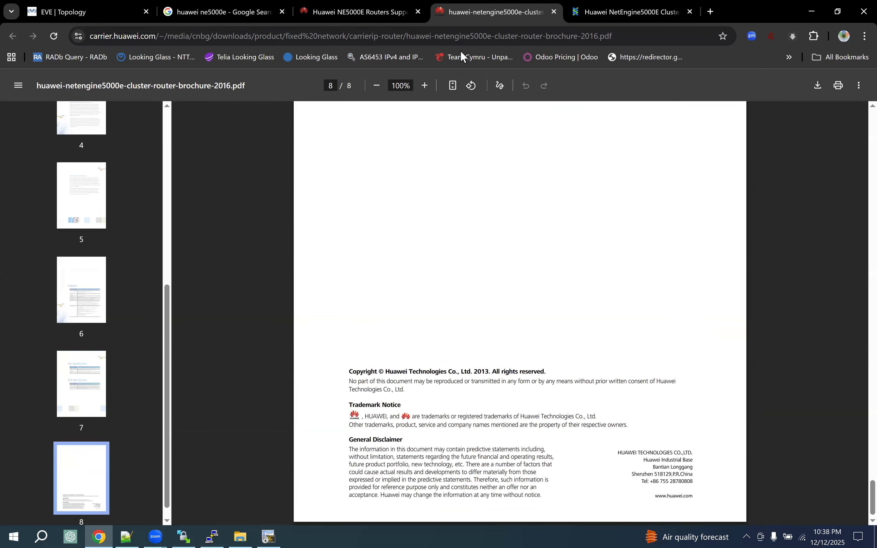
Examine the documentation lists on Huawei's NE5000E Series support page
{"action": "left_click", "coordinate": [362, 12]}
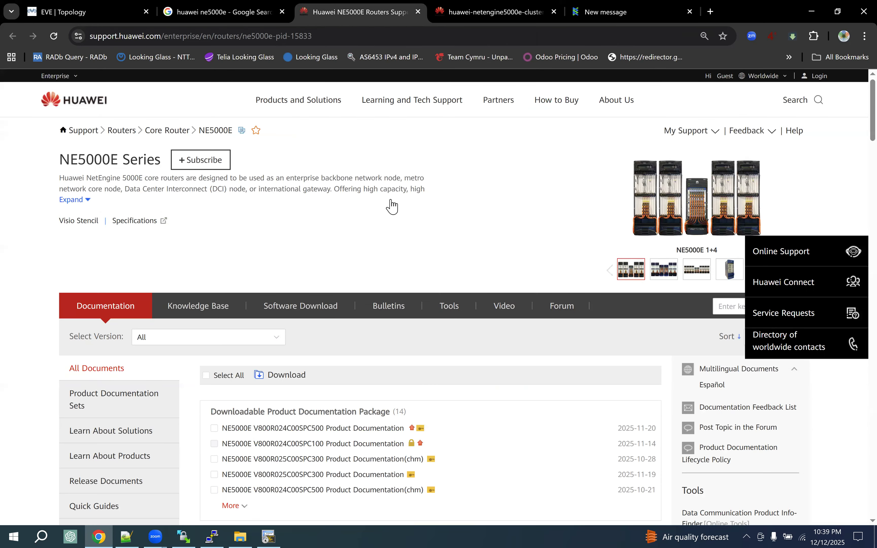
{"action": "scroll", "coordinate": [392, 207], "scroll_direction": "down", "scroll_amount": 5}
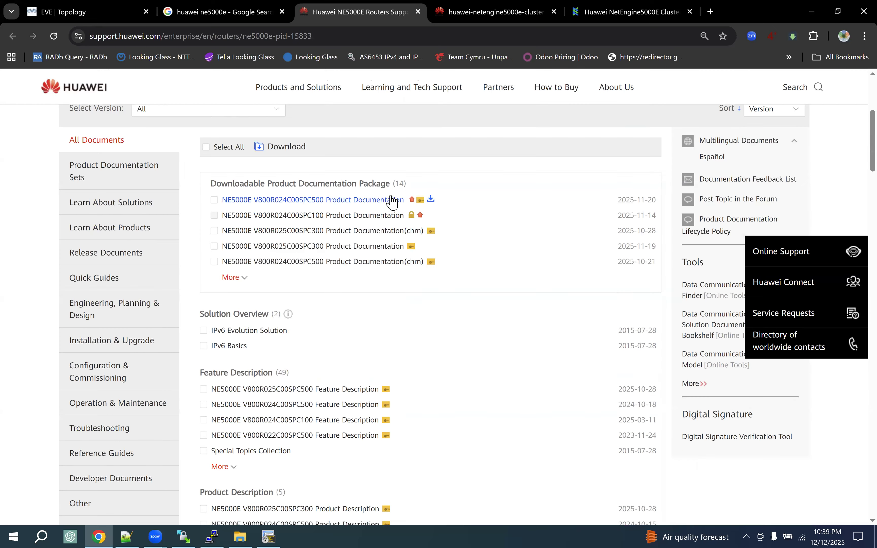
{"action": "scroll", "coordinate": [391, 201], "scroll_direction": "down", "scroll_amount": 10}
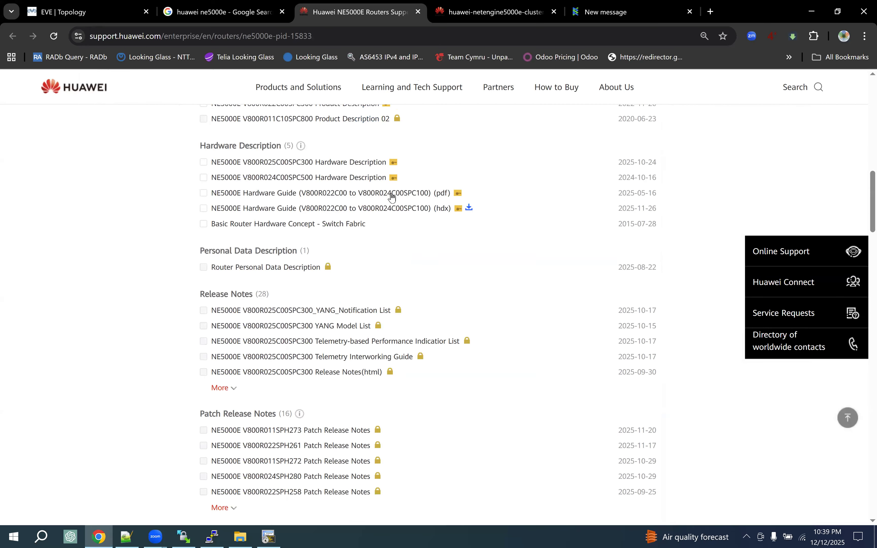
{"action": "scroll", "coordinate": [392, 197], "scroll_direction": "up", "scroll_amount": 12}
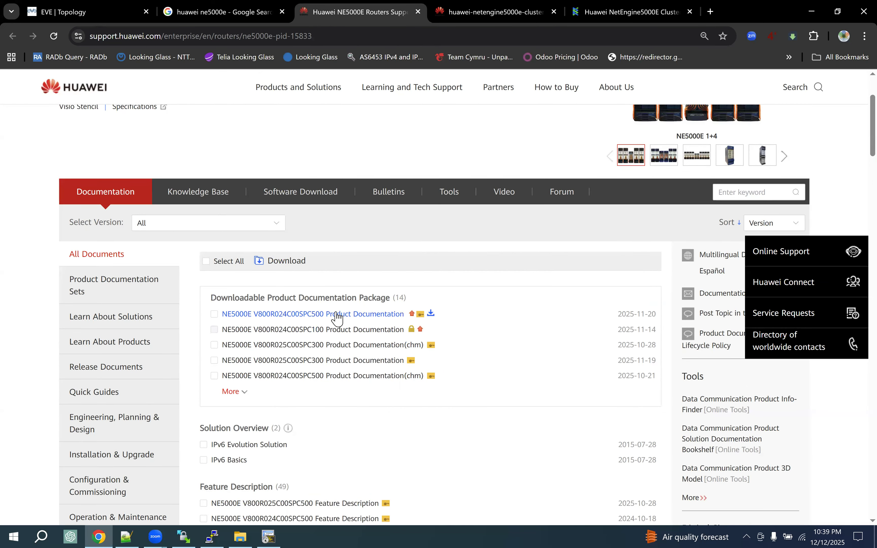
Examine Router-switch.com's NetEngine5000E Cluster Routers description and price list, then view the CR5P5KCCCD53 router upgrade bundle's product page
{"action": "left_click", "coordinate": [616, 12]}
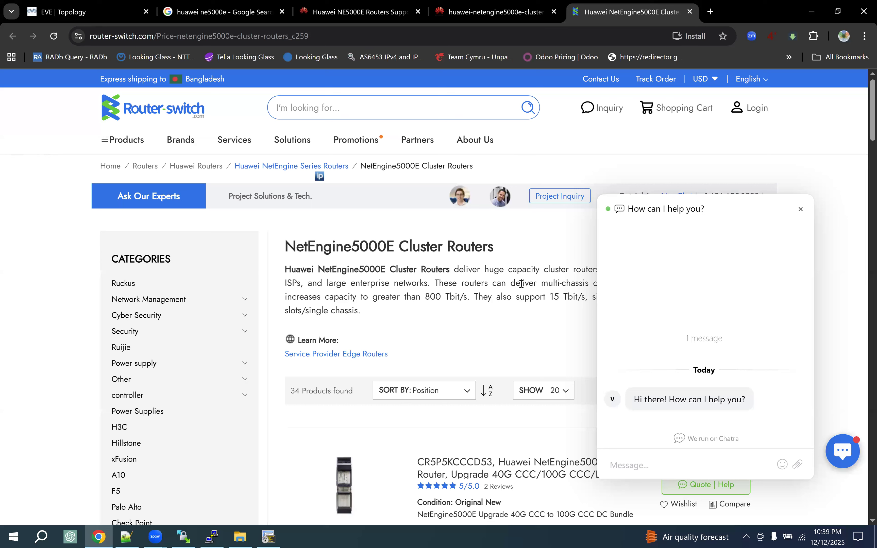
{"action": "left_click_drag", "start_coordinate": [488, 269], "coordinate": [563, 297]}
{"action": "left_click", "coordinate": [801, 210]}
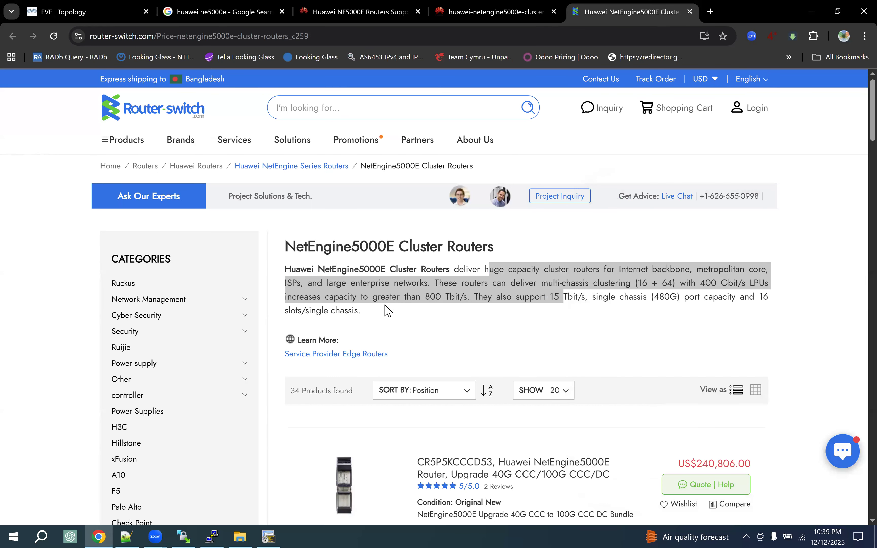
{"action": "left_click_drag", "start_coordinate": [301, 271], "coordinate": [777, 289]}
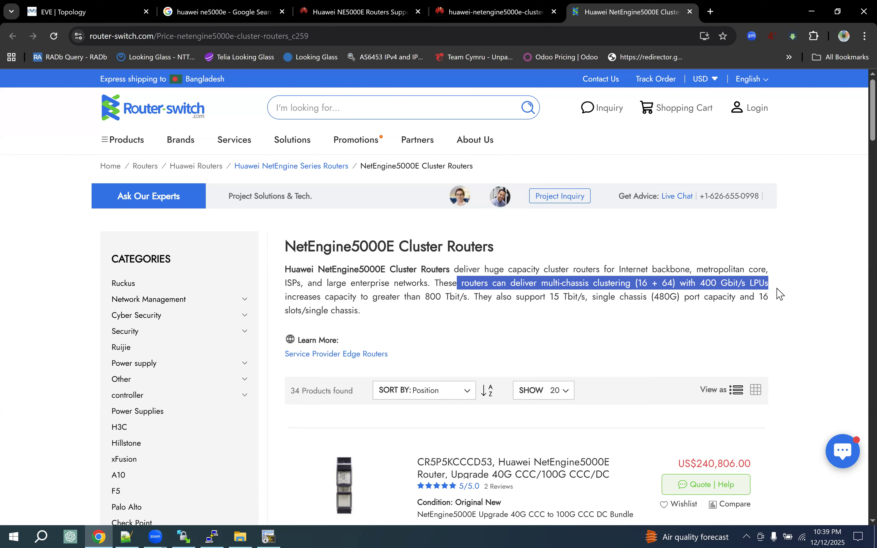
{"action": "left_click_drag", "start_coordinate": [502, 296], "coordinate": [566, 297]}
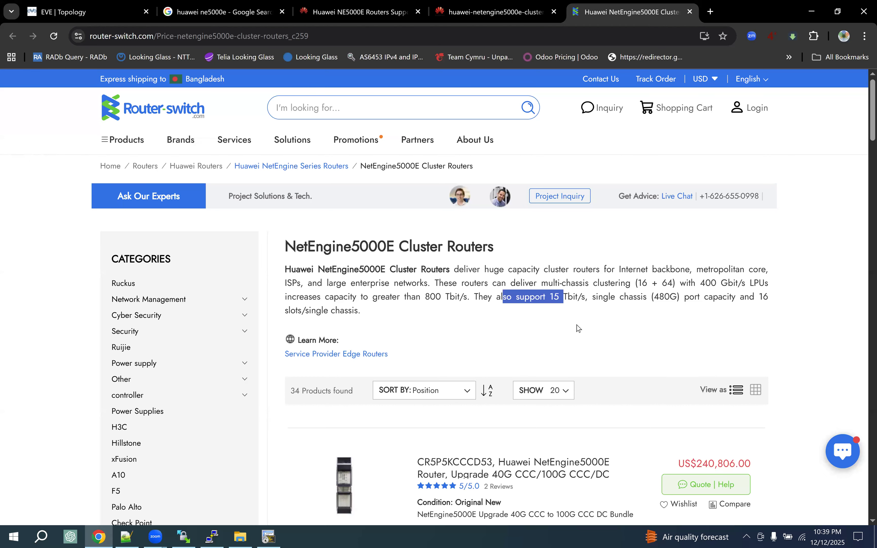
{"action": "scroll", "coordinate": [578, 328], "scroll_direction": "down", "scroll_amount": 5}
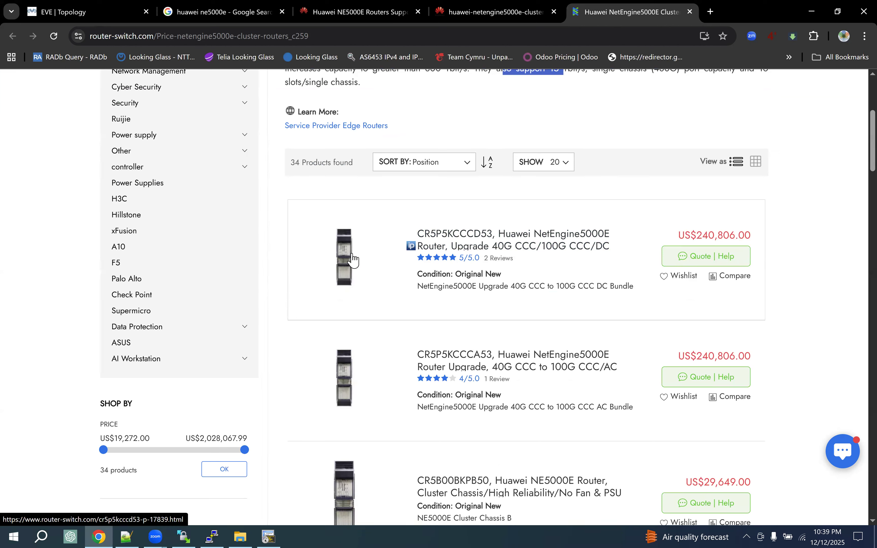
{"action": "scroll", "coordinate": [351, 256], "scroll_direction": "down", "scroll_amount": 1}
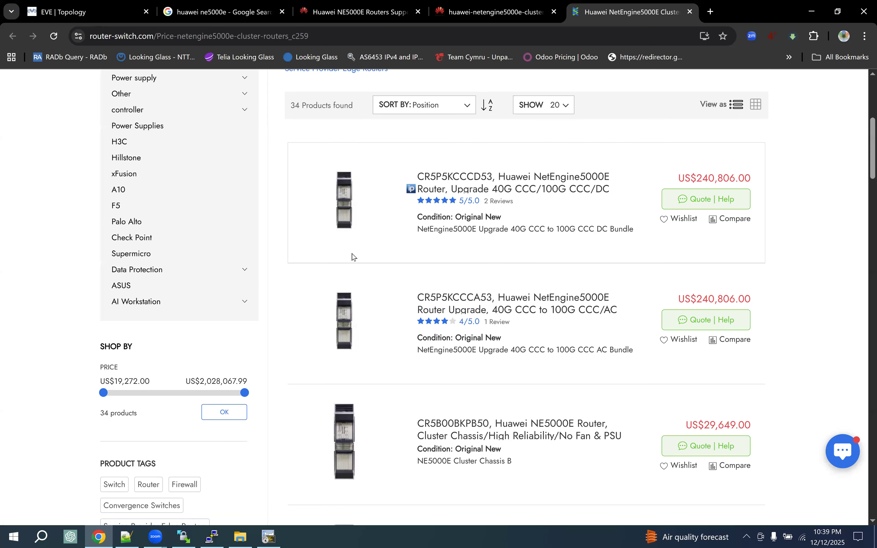
{"action": "left_click", "coordinate": [442, 202]}
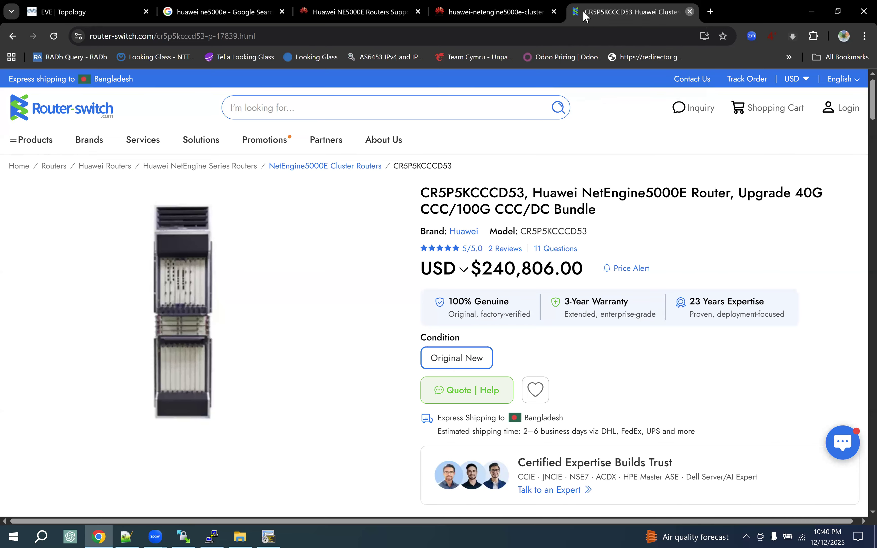
Close the Router-switch, NE5000E brochure and Huawei NE5000E support tabs, returning to the Google search results
{"action": "left_click", "coordinate": [689, 12]}
{"action": "left_click", "coordinate": [555, 12]}
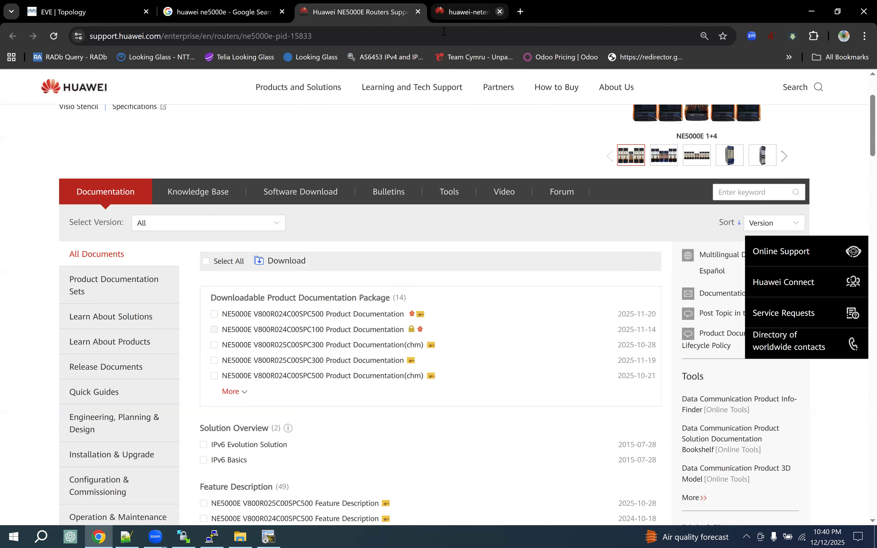
{"action": "left_click", "coordinate": [418, 12]}
{"action": "scroll", "coordinate": [239, 156], "scroll_direction": "up", "scroll_amount": 6}
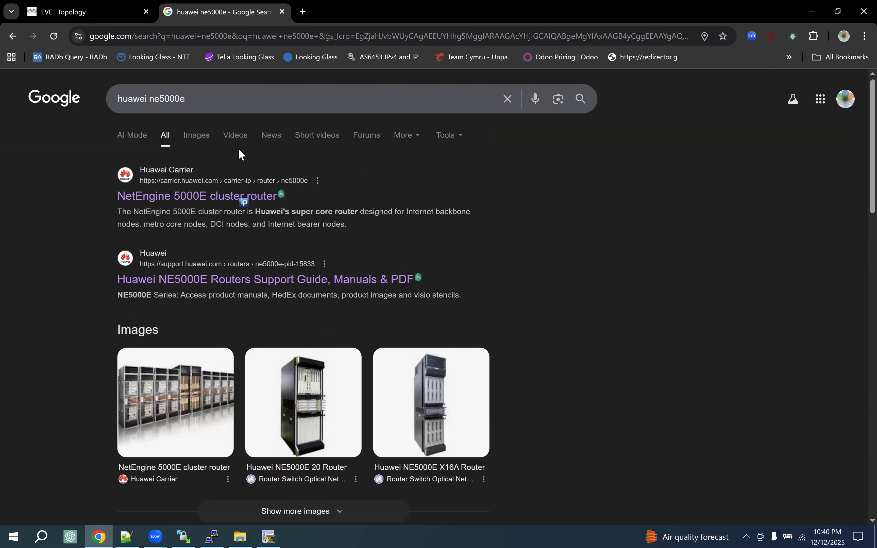
Search Google for "huawei ne9000"
{"action": "left_click", "coordinate": [316, 98], "text": "shift"}
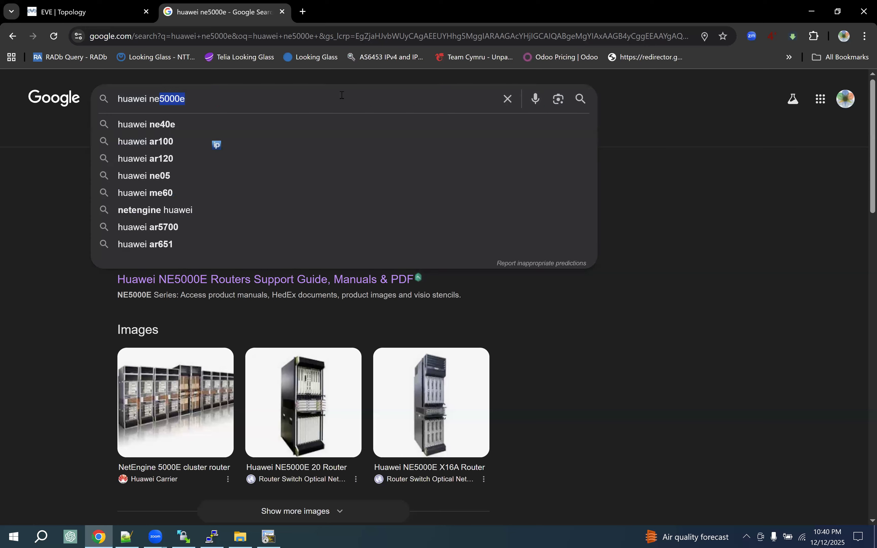
{"action": "type", "text": "9"}
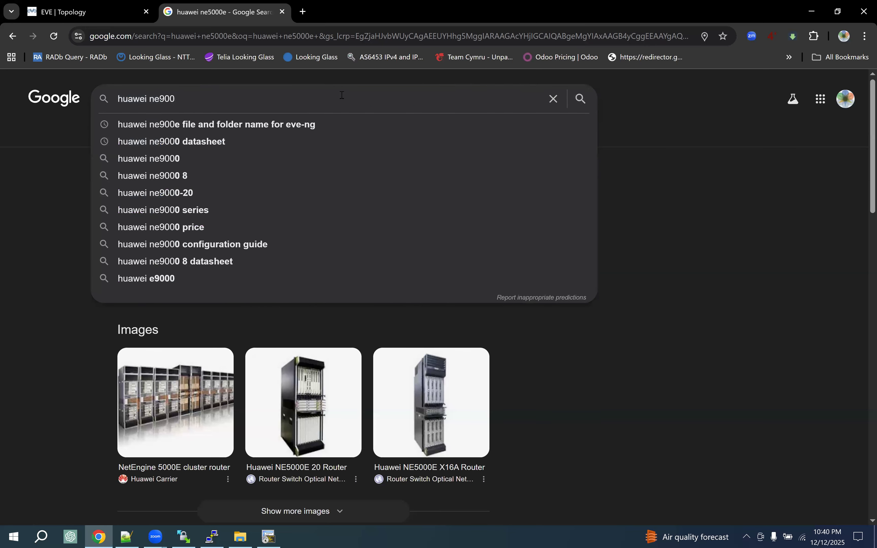
{"action": "type", "text": "0"}
{"action": "key", "text": "Return"}
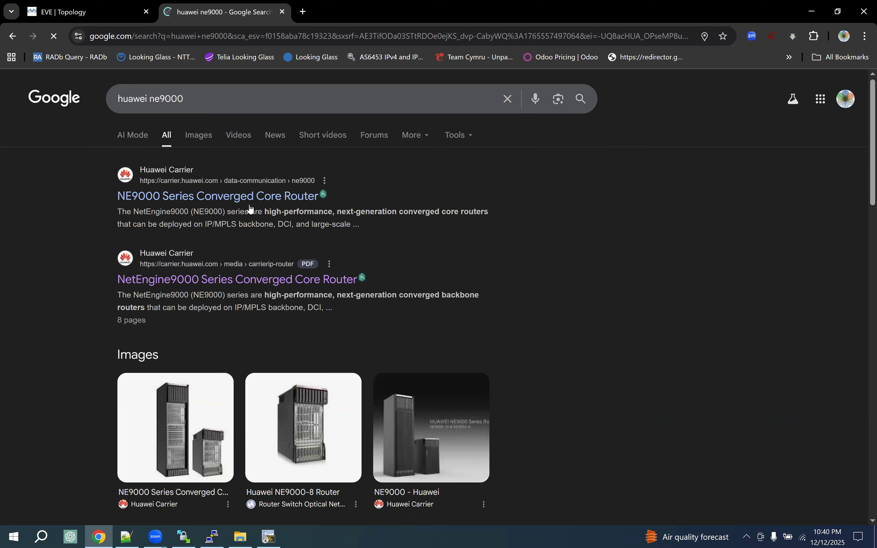
Open Huawei's NE9000 Series Converged Core Router page and the NetEngine9000 brochure PDF in separate tabs, and view the product page
{"action": "right_click", "coordinate": [243, 202]}
{"action": "left_click", "coordinate": [324, 214]}
{"action": "right_click", "coordinate": [241, 282]}
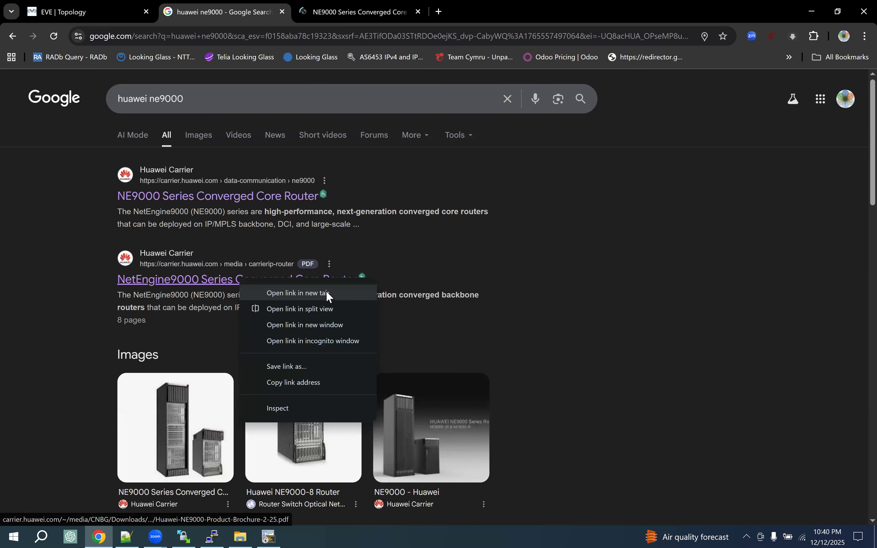
{"action": "left_click", "coordinate": [327, 291]}
{"action": "left_click", "coordinate": [345, 14]}
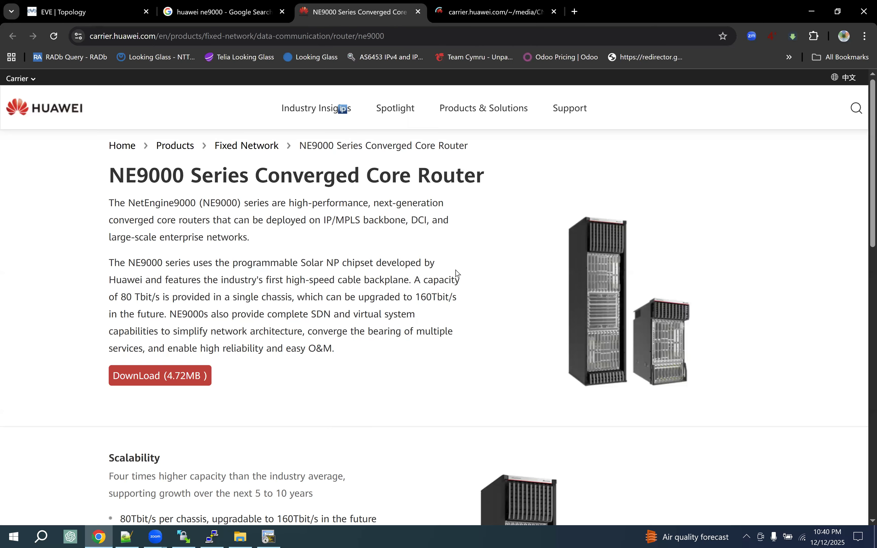
{"action": "scroll", "coordinate": [460, 270], "scroll_direction": "down", "scroll_amount": 3}
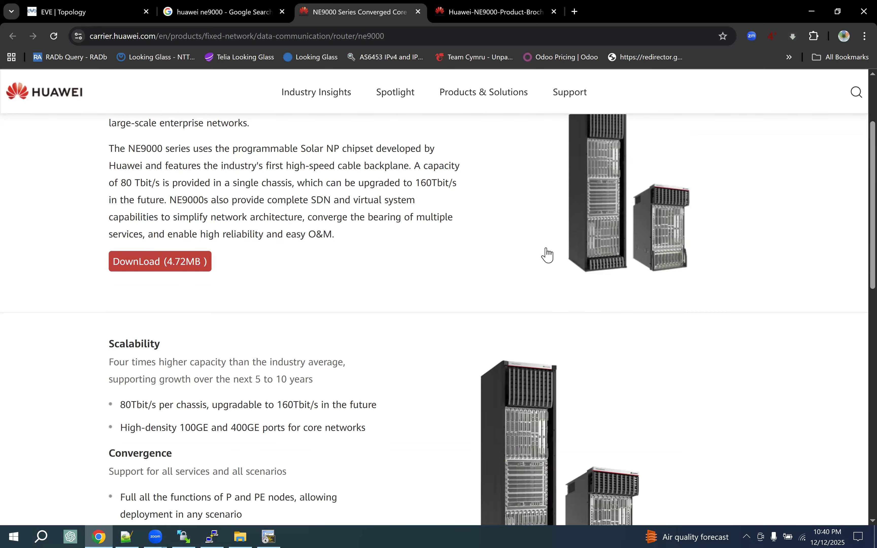
{"action": "scroll", "coordinate": [547, 256], "scroll_direction": "down", "scroll_amount": 3}
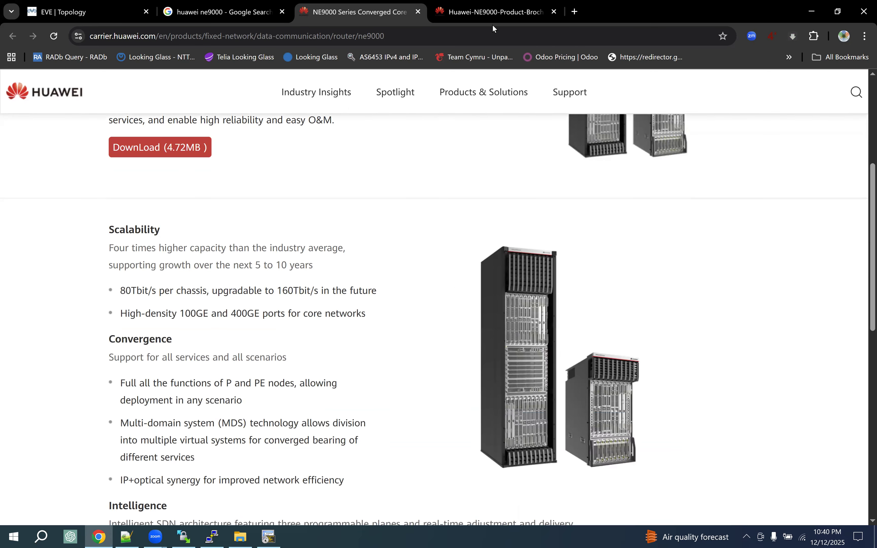
Examine the NE9000 brochure PDF's opening pages, including the application scenarios diagram and the NE9000 family page
{"action": "left_click", "coordinate": [488, 13]}
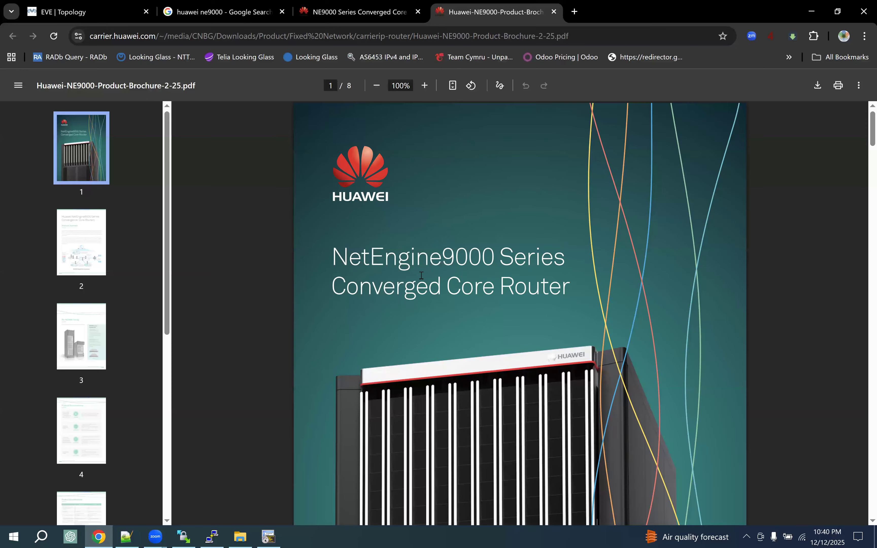
{"action": "scroll", "coordinate": [421, 275], "scroll_direction": "down", "scroll_amount": 5}
{"action": "scroll", "coordinate": [421, 275], "scroll_direction": "up", "scroll_amount": 4}
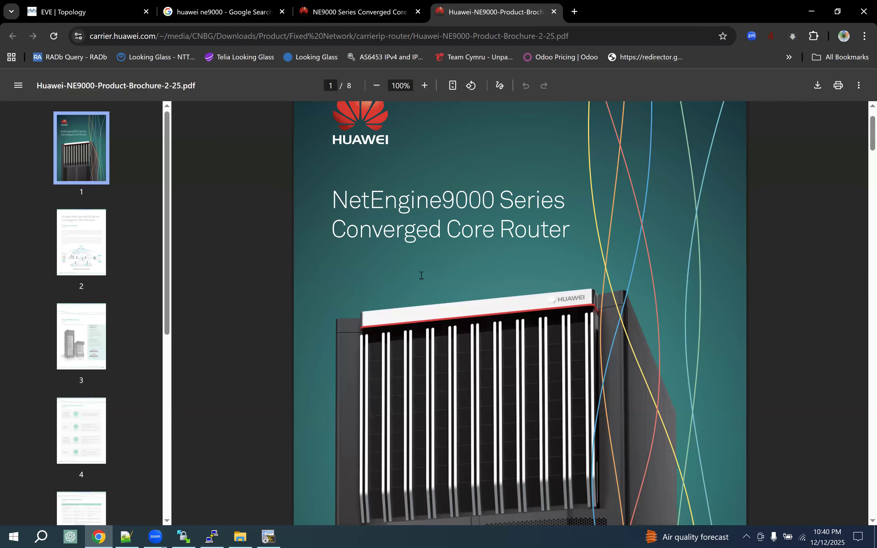
{"action": "scroll", "coordinate": [421, 276], "scroll_direction": "down", "scroll_amount": 15}
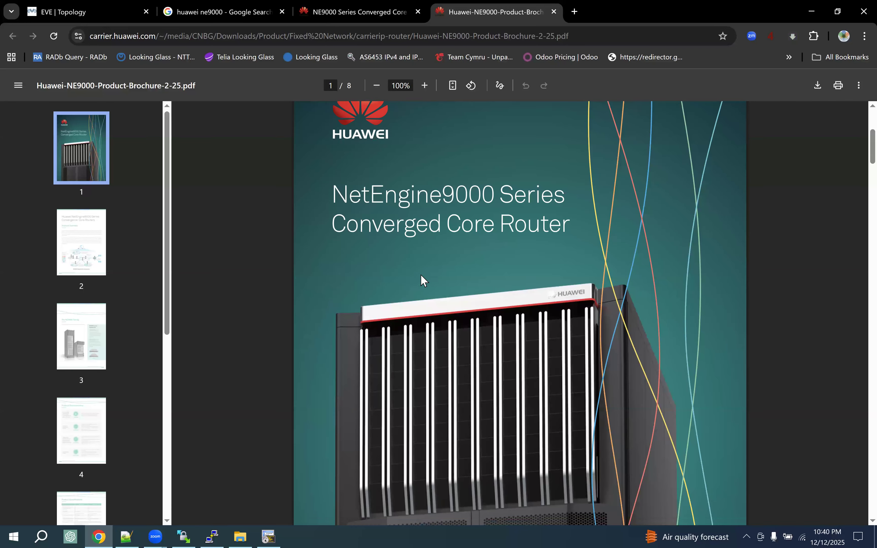
{"action": "scroll", "coordinate": [421, 274], "scroll_direction": "down", "scroll_amount": 10}
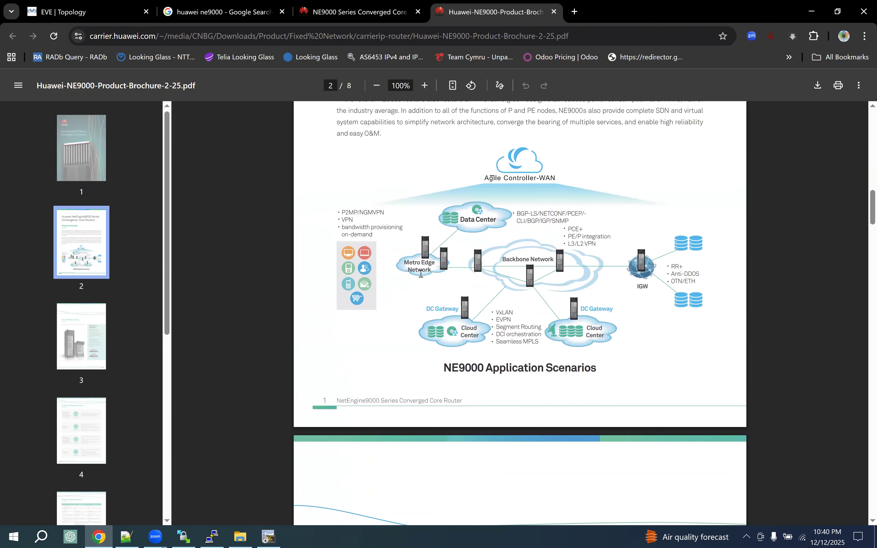
{"action": "scroll", "coordinate": [421, 274], "scroll_direction": "down", "scroll_amount": 8}
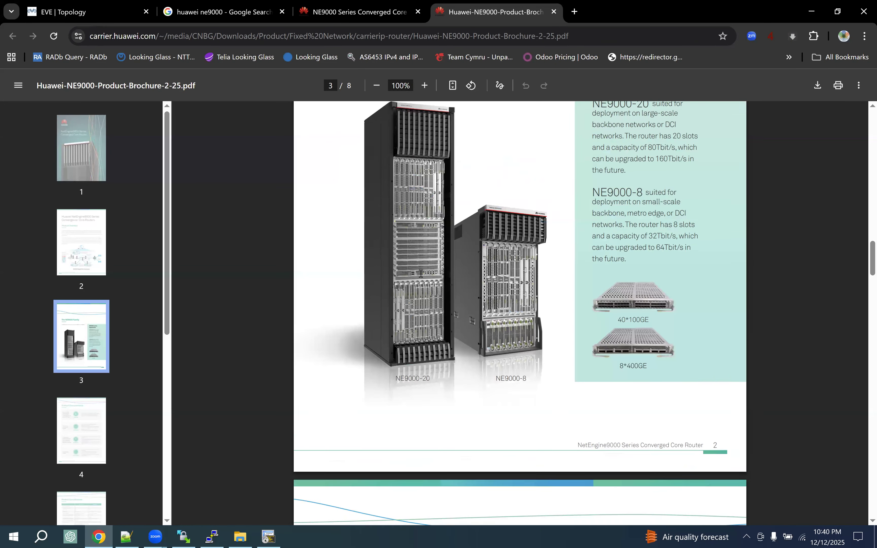
{"action": "scroll", "coordinate": [421, 273], "scroll_direction": "up", "scroll_amount": 1}
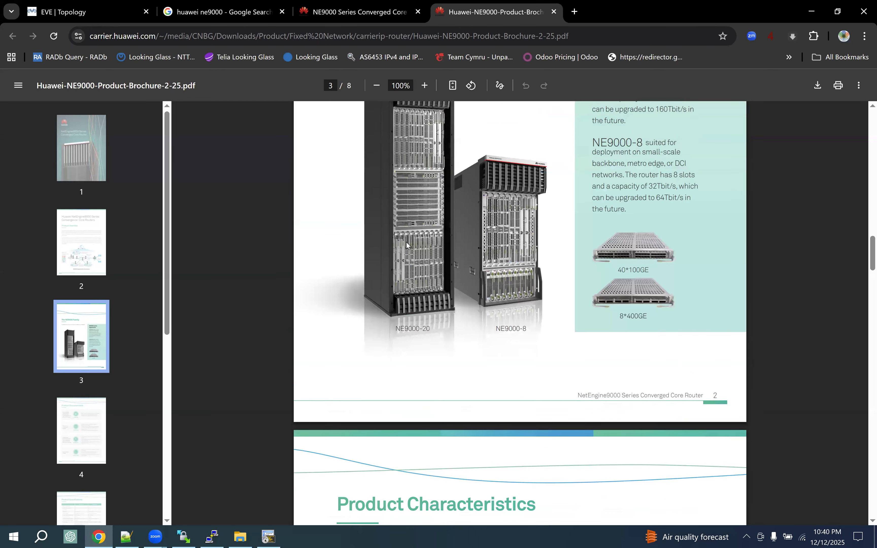
{"action": "scroll", "coordinate": [407, 246], "scroll_direction": "up", "scroll_amount": 1}
{"action": "scroll", "coordinate": [520, 231], "scroll_direction": "up", "scroll_amount": 2}
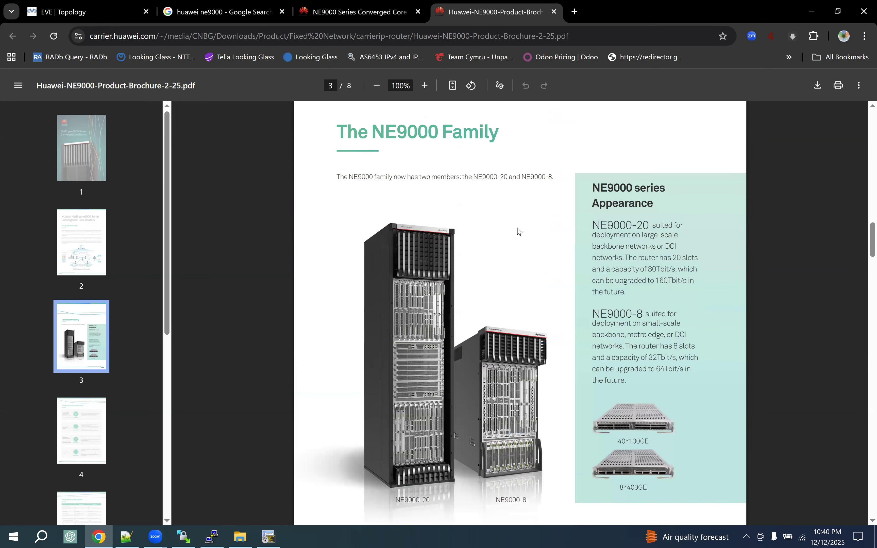
Examine the NE9000 brochure's product specifications table, including slot capacity, and its ordering information
{"action": "scroll", "coordinate": [501, 277], "scroll_direction": "down", "scroll_amount": 17}
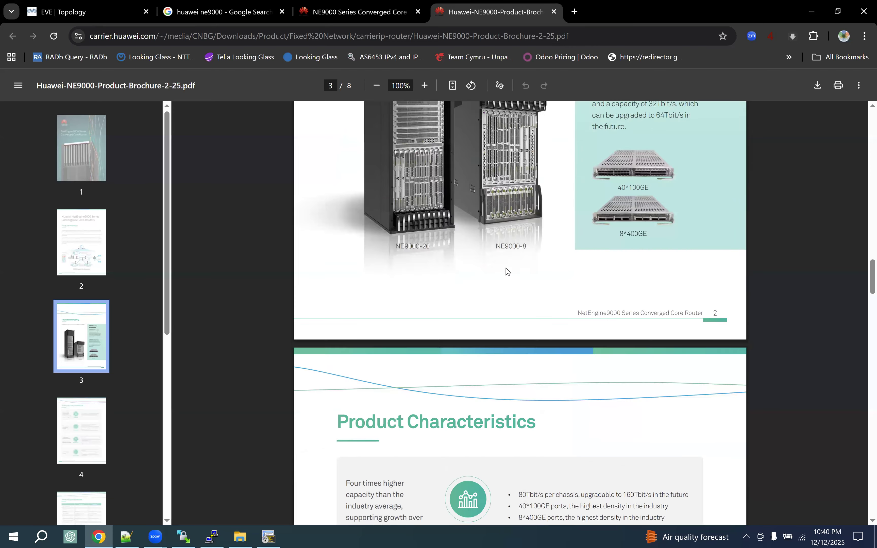
{"action": "scroll", "coordinate": [507, 267], "scroll_direction": "down", "scroll_amount": 10}
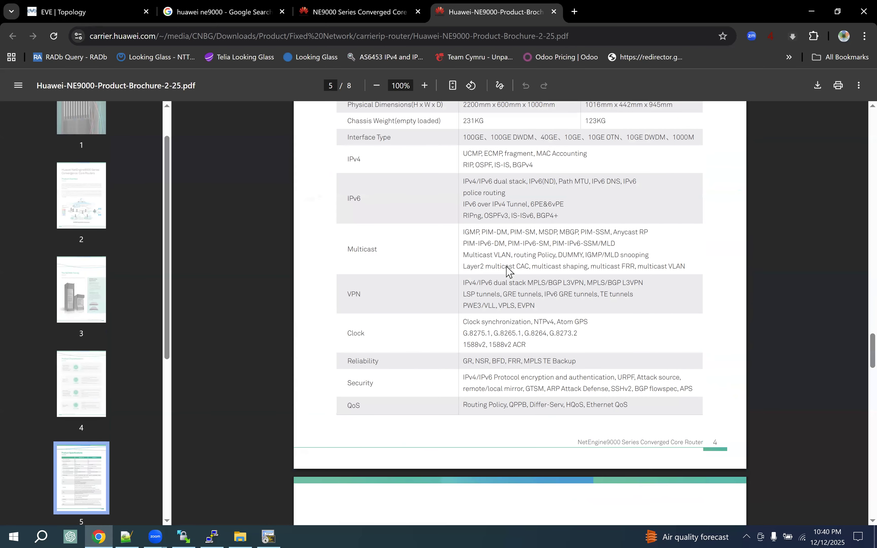
{"action": "scroll", "coordinate": [507, 266], "scroll_direction": "up", "scroll_amount": 2}
{"action": "scroll", "coordinate": [506, 265], "scroll_direction": "up", "scroll_amount": 3}
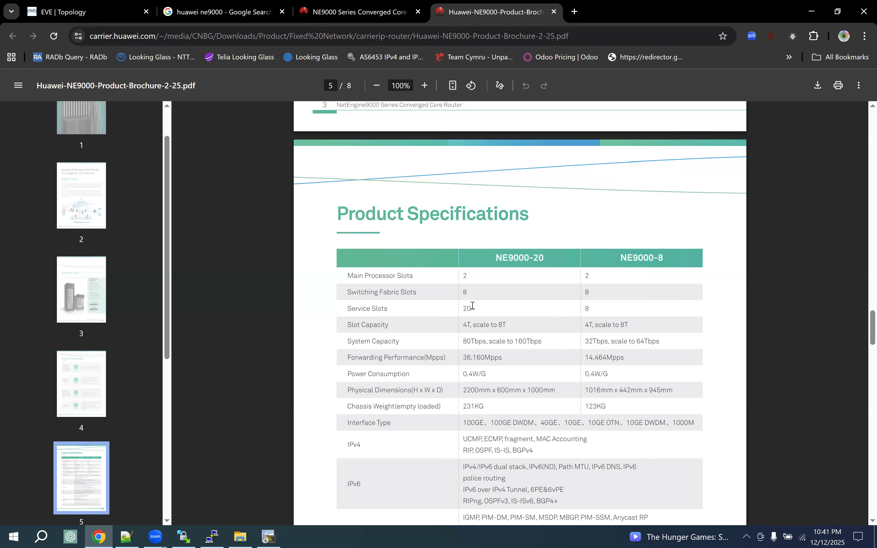
{"action": "scroll", "coordinate": [472, 306], "scroll_direction": "down", "scroll_amount": 1}
{"action": "left_click_drag", "start_coordinate": [492, 271], "coordinate": [530, 275]}
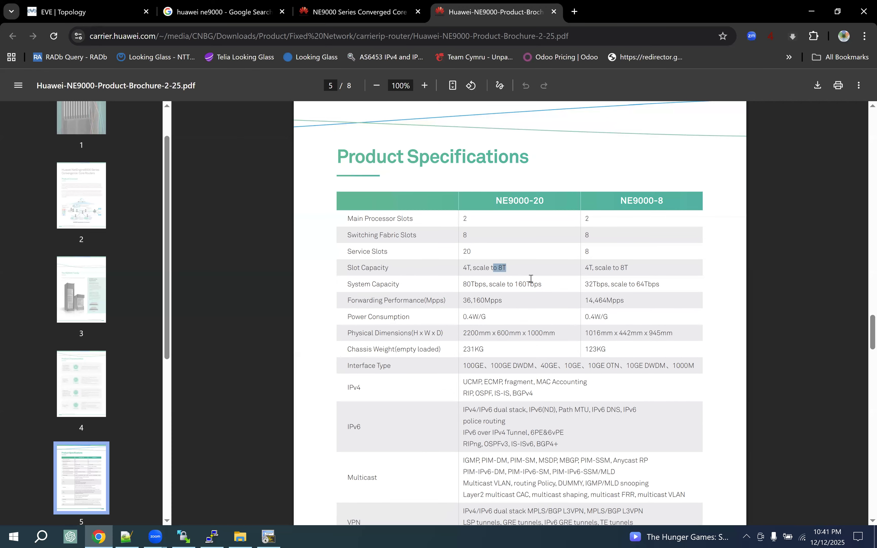
{"action": "scroll", "coordinate": [531, 278], "scroll_direction": "down", "scroll_amount": 6}
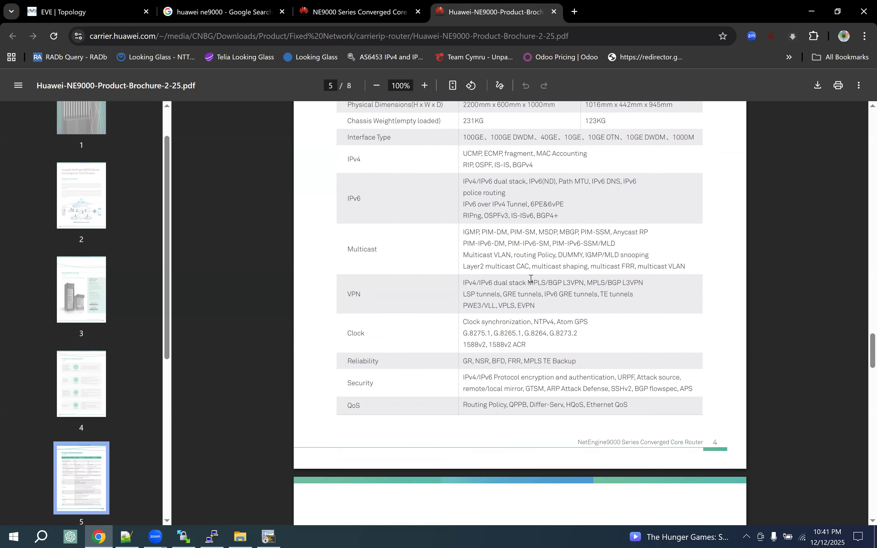
{"action": "scroll", "coordinate": [530, 278], "scroll_direction": "down", "scroll_amount": 4}
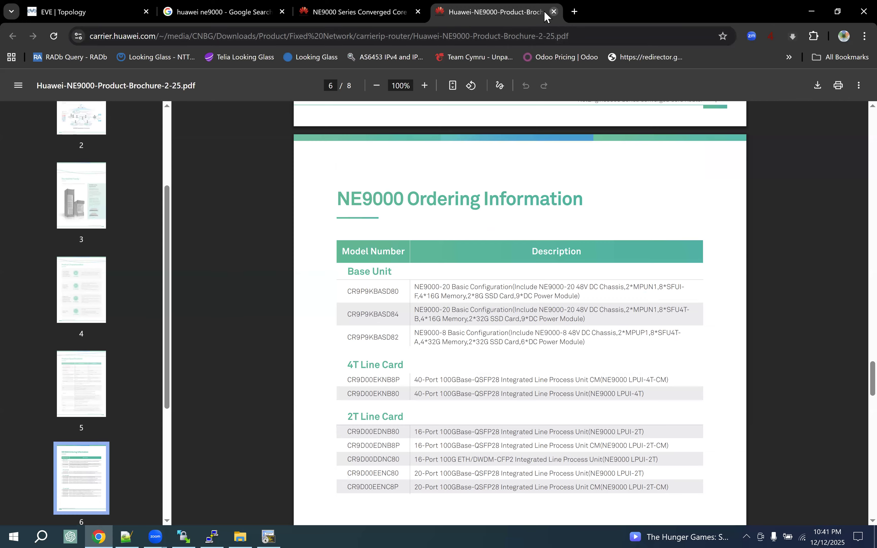
Close the NE9000 brochure, NE9000 product page and Google search tabs, leaving only the EVE topology open
{"action": "left_click", "coordinate": [554, 11]}
{"action": "left_click", "coordinate": [418, 11]}
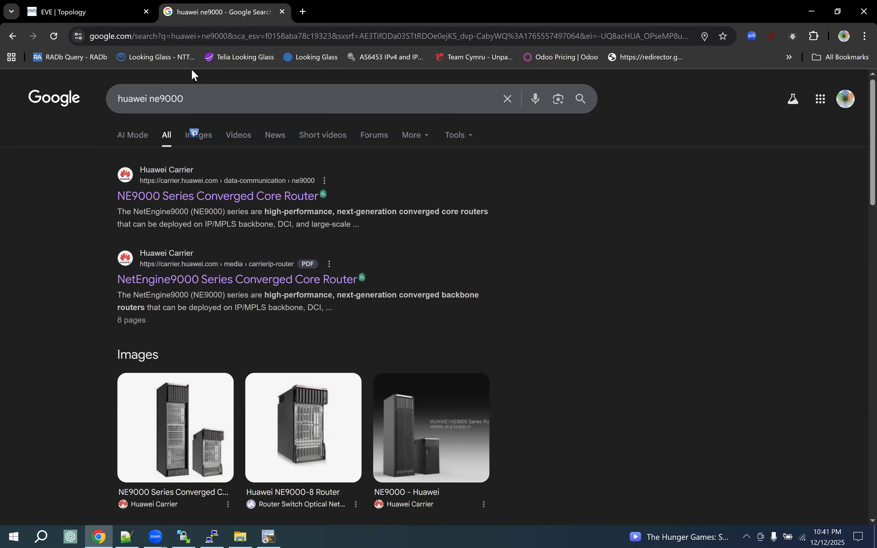
{"action": "left_click", "coordinate": [282, 12]}
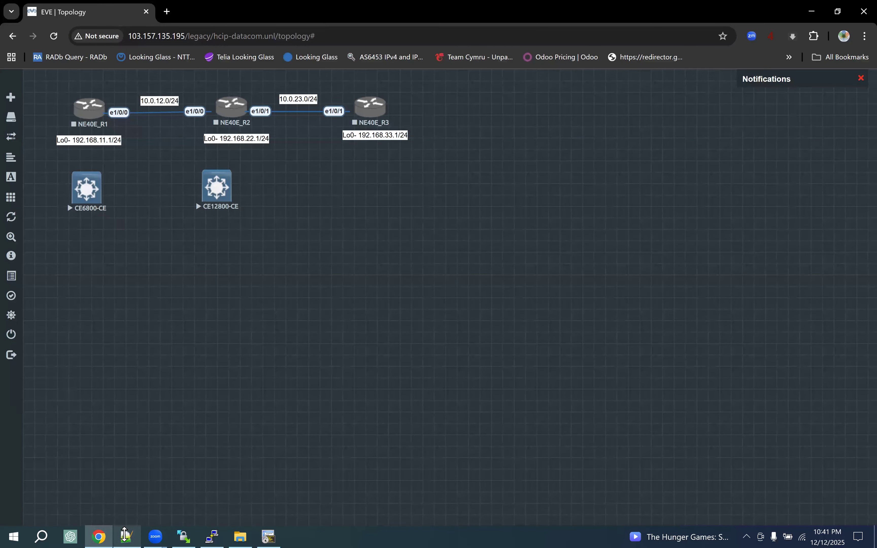
Switch to File Explorer and open the ne5000e folder inside Documents > Training > IOS
{"action": "left_click", "coordinate": [126, 536]}
{"action": "left_click", "coordinate": [235, 535]}
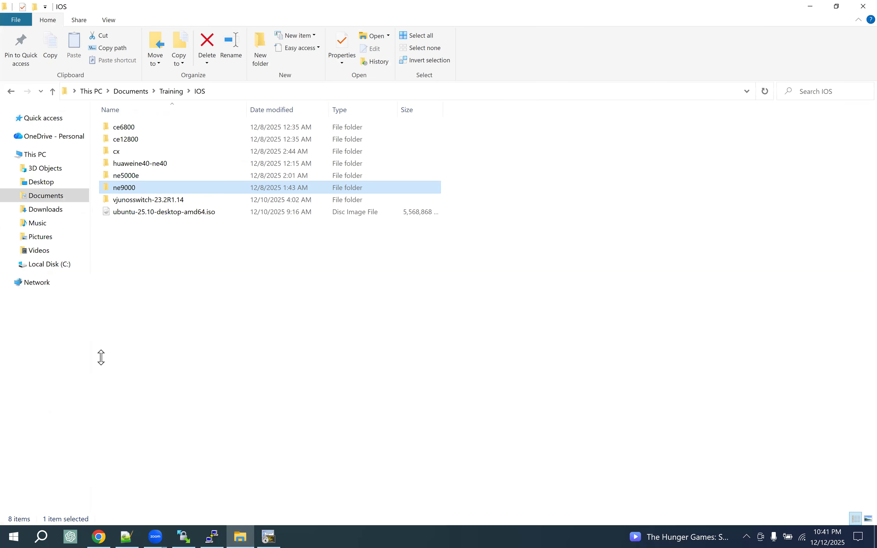
{"action": "left_click", "coordinate": [145, 176]}
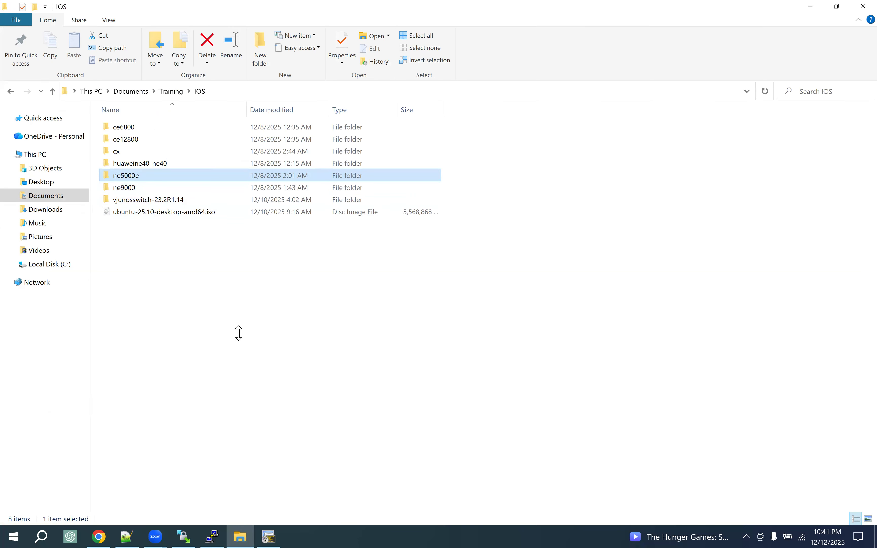
{"action": "double_click", "coordinate": [138, 175]}
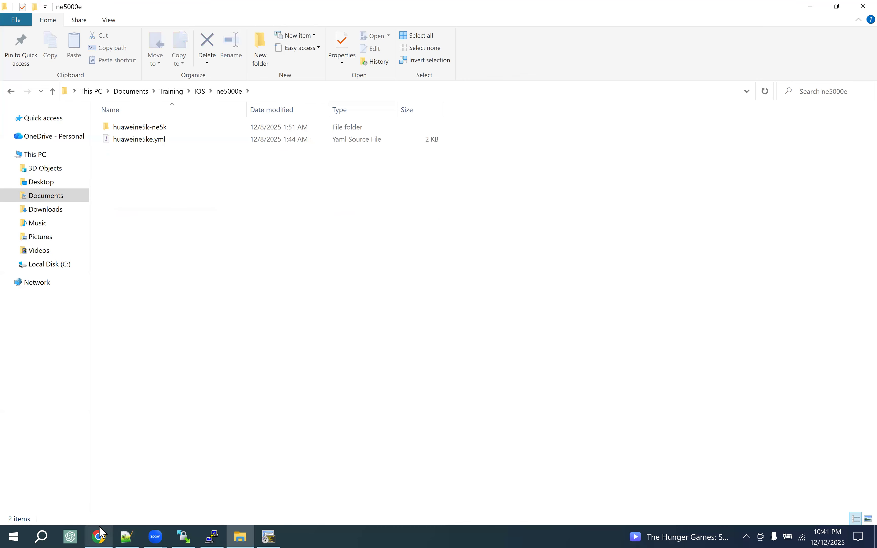
Switch to the EVE topology and search the new-node template list for "hu", leaving without adding a node
{"action": "left_click", "coordinate": [99, 536]}
{"action": "right_click", "coordinate": [184, 246]}
{"action": "left_click", "coordinate": [229, 267]}
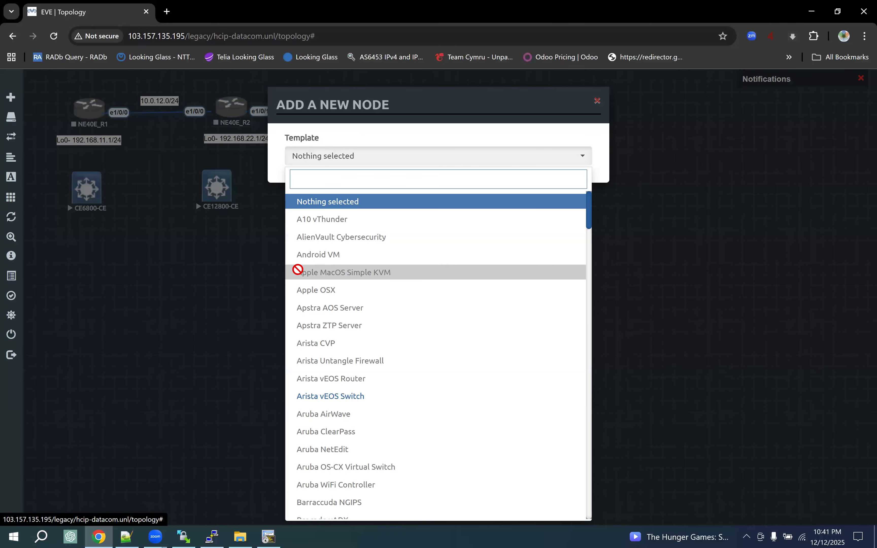
{"action": "type", "text": "hu"}
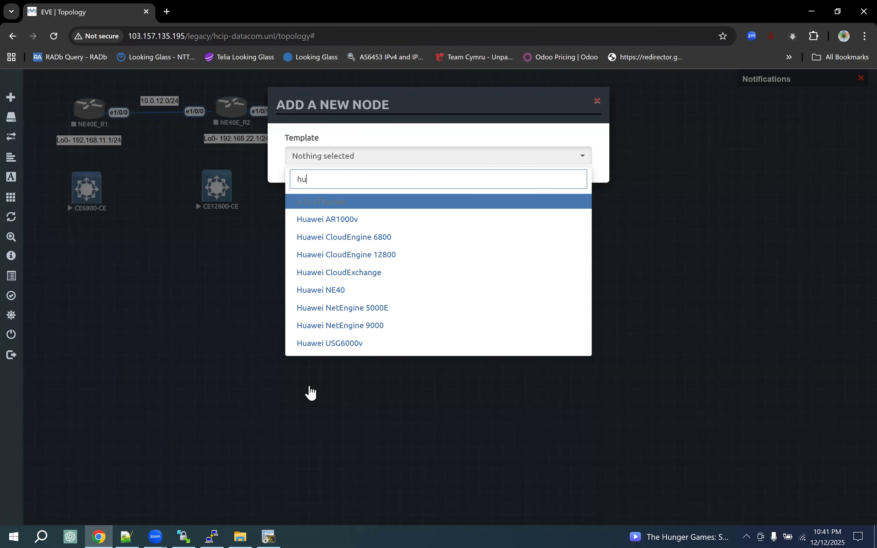
{"action": "left_click", "coordinate": [262, 437]}
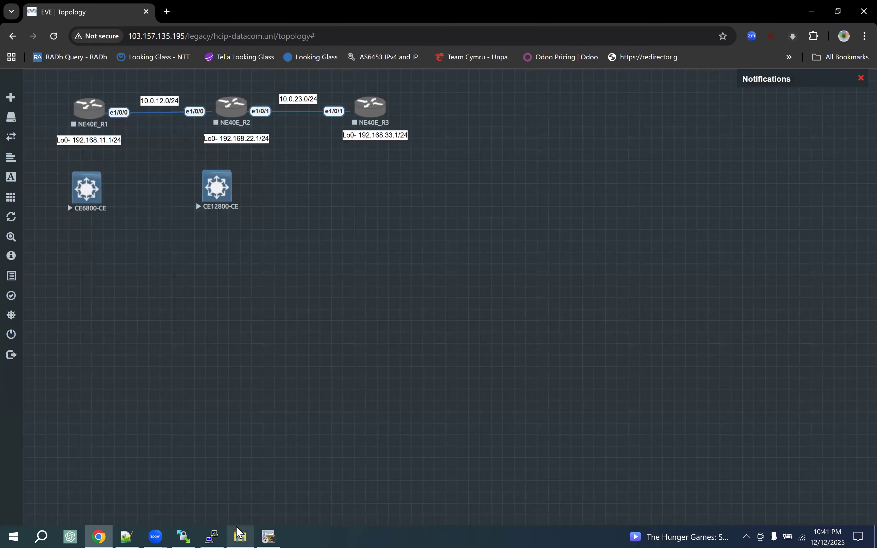
Select huaweine5ke.yml in File Explorer, and switch to WinSCP to open the server's /opt/unetlab/html/templates folder containing amd and intel
{"action": "left_click", "coordinate": [238, 532]}
{"action": "left_click", "coordinate": [149, 142]}
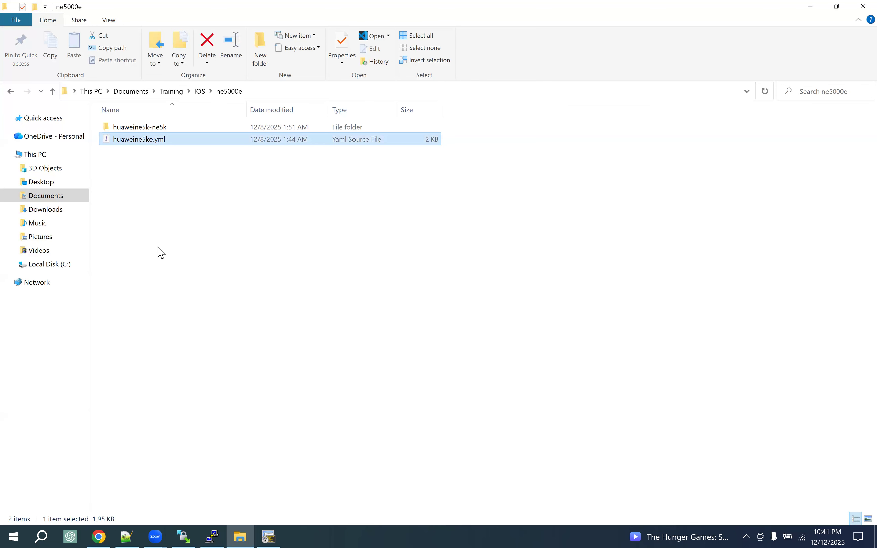
{"action": "left_click", "coordinate": [183, 532]}
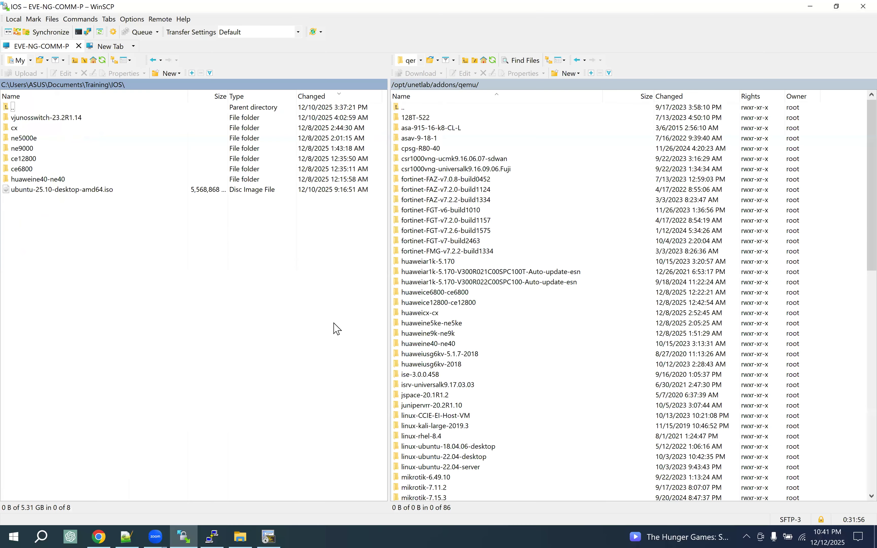
{"action": "left_click", "coordinate": [423, 84]}
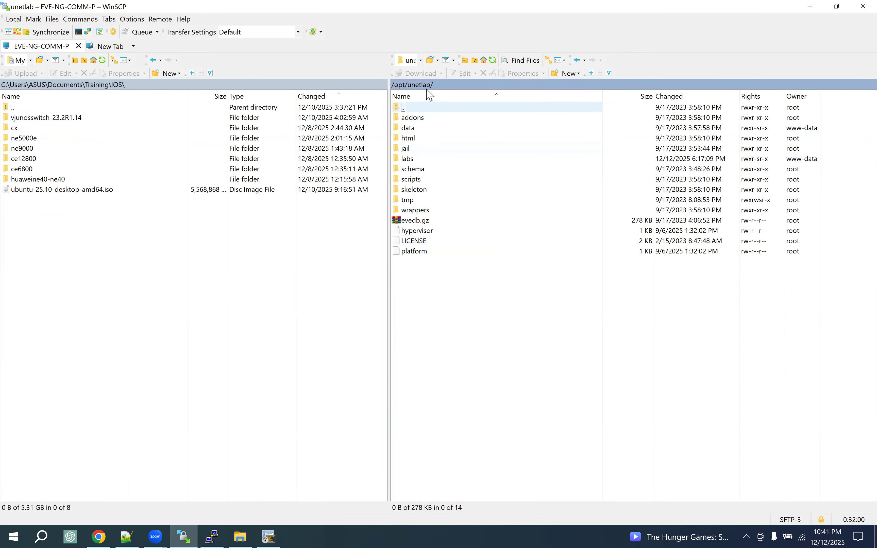
{"action": "double_click", "coordinate": [411, 139]}
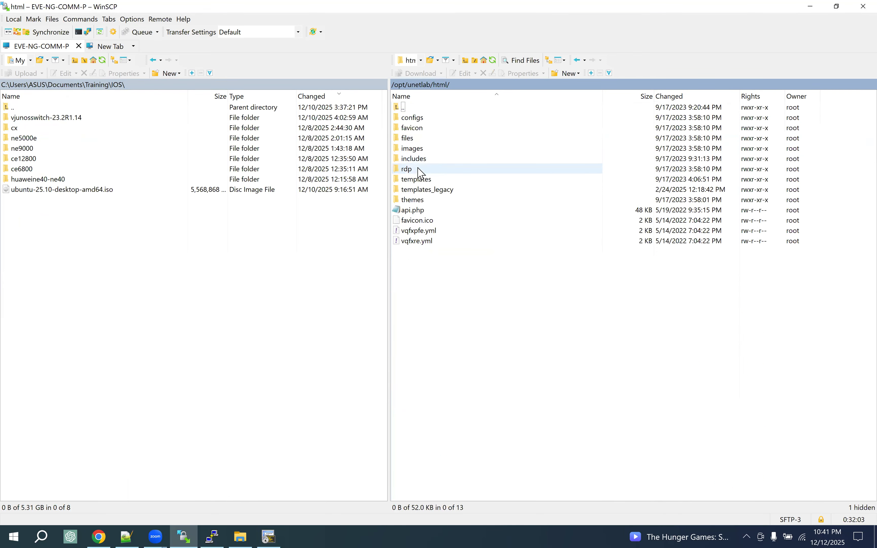
{"action": "double_click", "coordinate": [419, 180]}
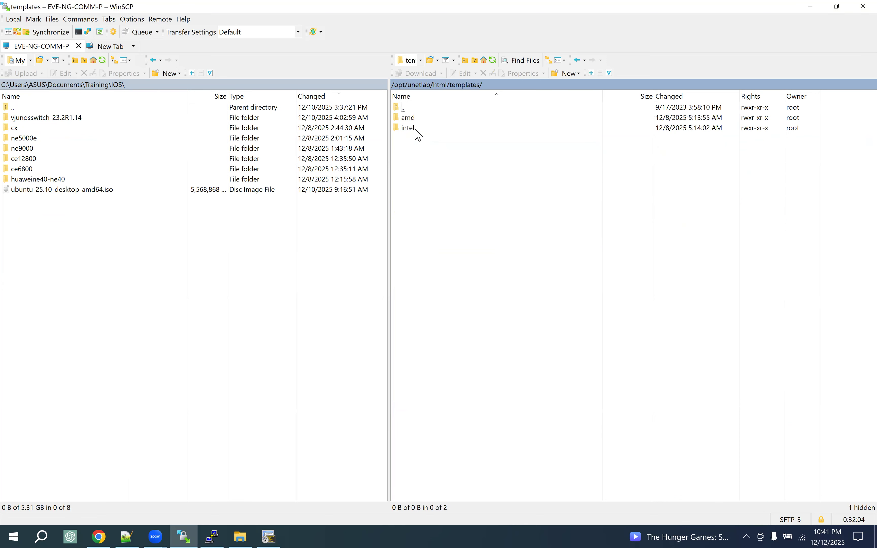
{"action": "left_click_drag", "start_coordinate": [466, 163], "coordinate": [422, 115]}
{"action": "left_click", "coordinate": [556, 212]}
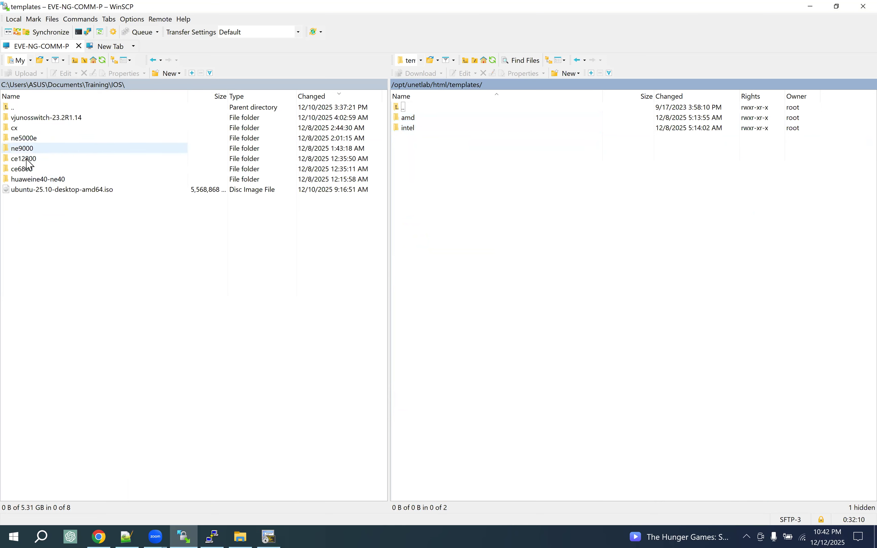
Inspect the local ne5000e and ne9000 folders and select the huaweine5k-ne5k image folder
{"action": "double_click", "coordinate": [26, 138]}
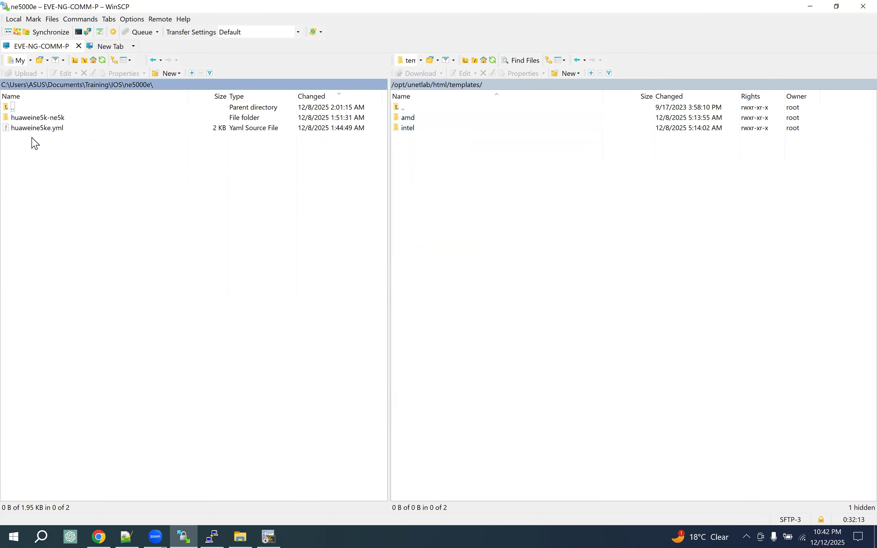
{"action": "left_click", "coordinate": [118, 87]}
{"action": "double_click", "coordinate": [53, 156]}
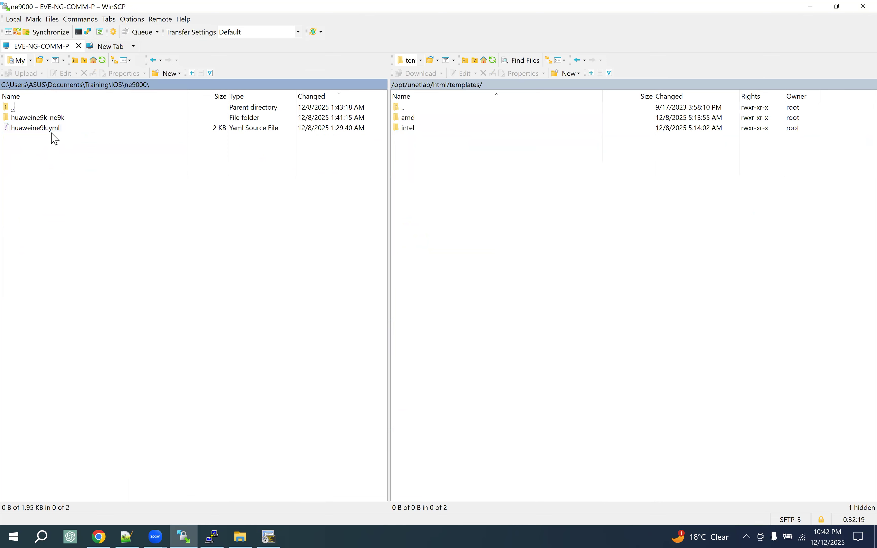
{"action": "left_click", "coordinate": [121, 89]}
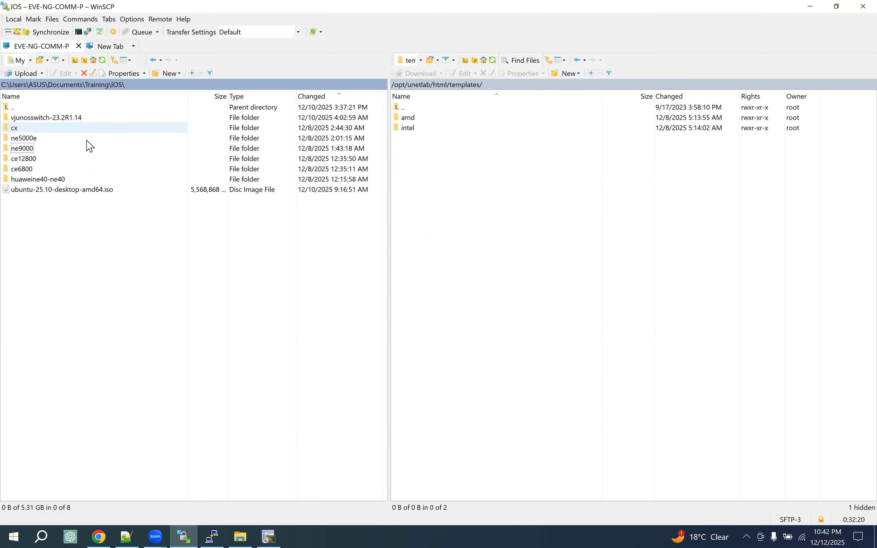
{"action": "double_click", "coordinate": [25, 139]}
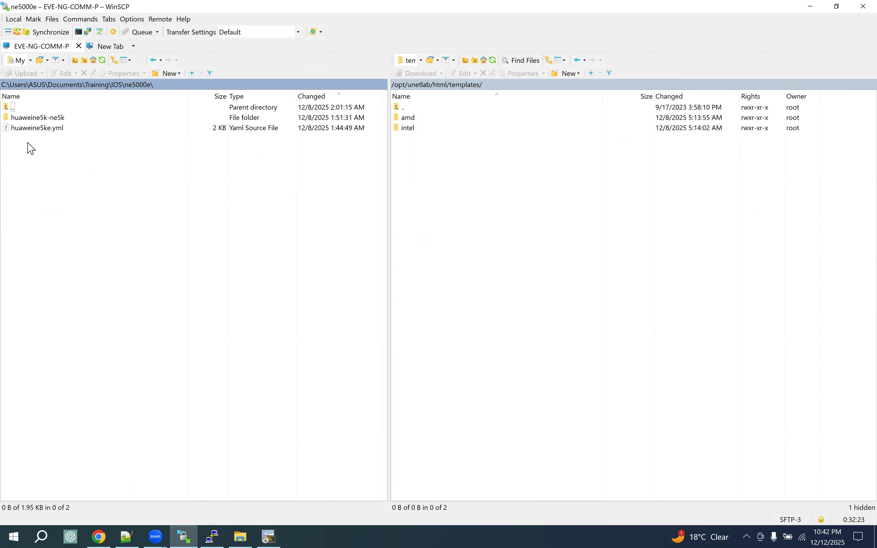
{"action": "left_click", "coordinate": [27, 118]}
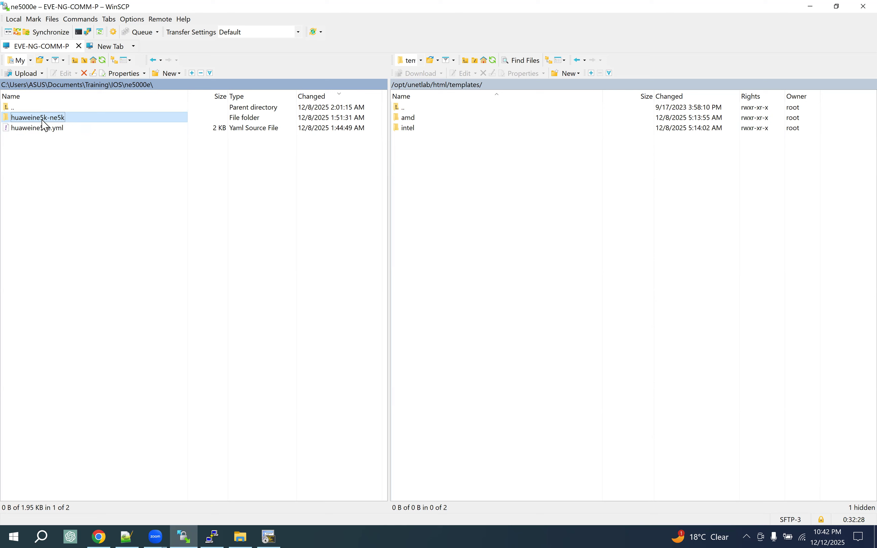
Open the server's /opt/unetlab/addons/qemu folder, inspect huaweine5ke-ne5ke, and select huaweine9k-ne9k
{"action": "left_click", "coordinate": [418, 87]}
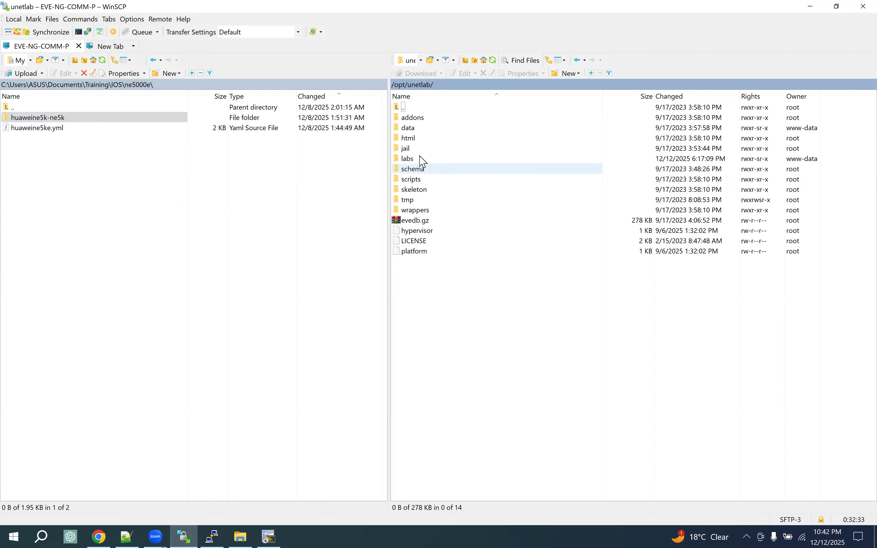
{"action": "double_click", "coordinate": [414, 119]}
{"action": "left_click", "coordinate": [417, 139]}
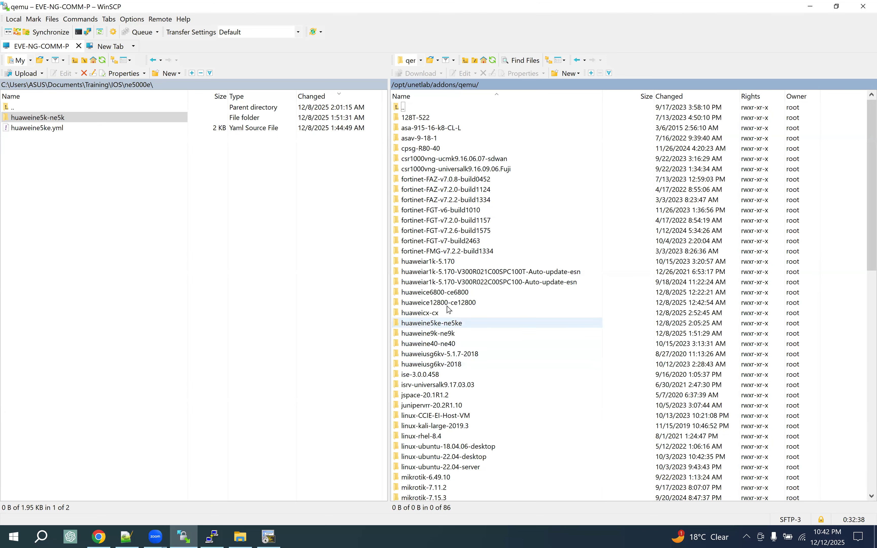
{"action": "left_click", "coordinate": [431, 326]}
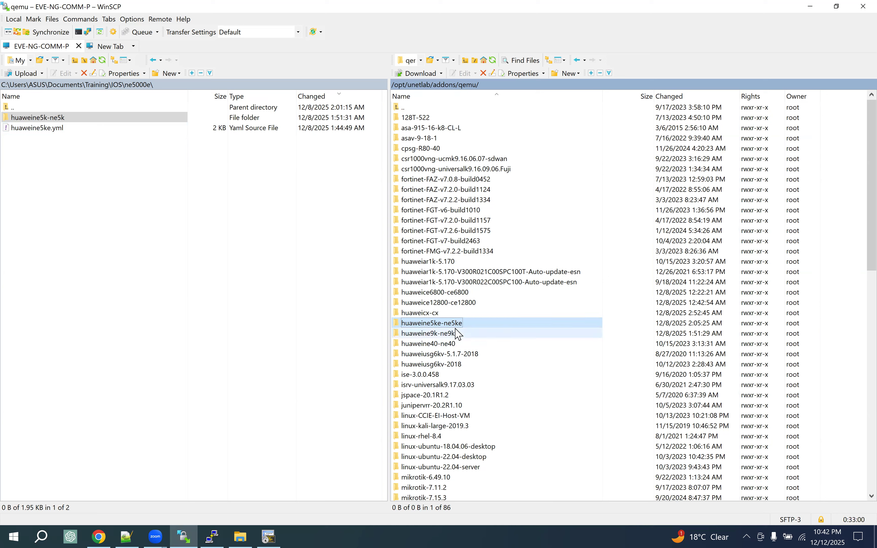
{"action": "double_click", "coordinate": [482, 324]}
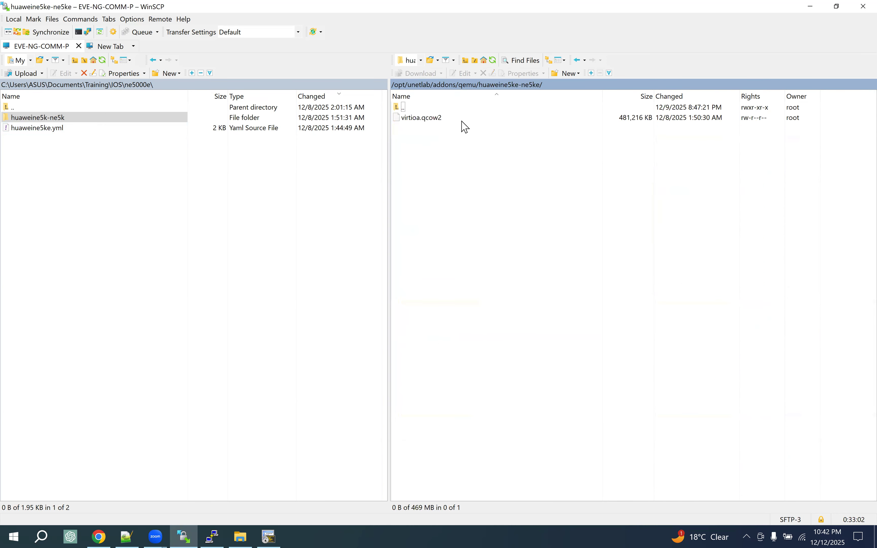
{"action": "left_click", "coordinate": [470, 85]}
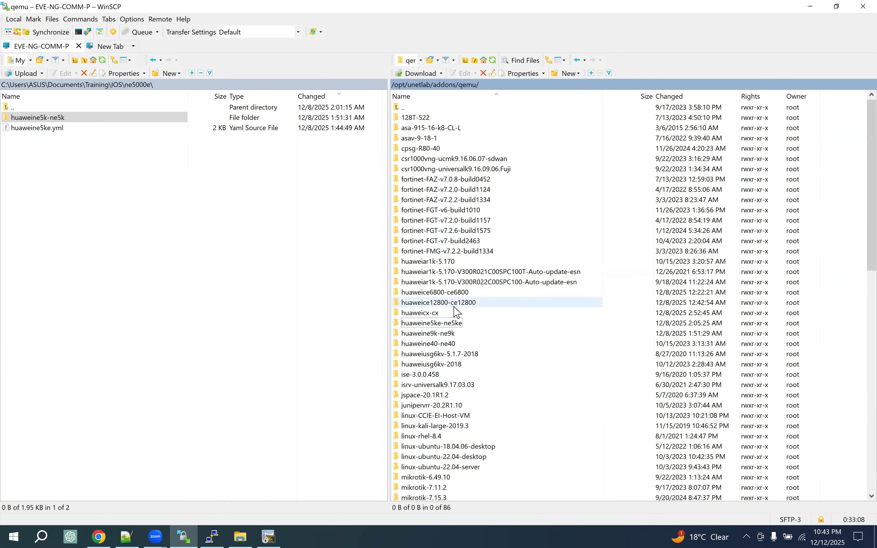
{"action": "left_click", "coordinate": [438, 338]}
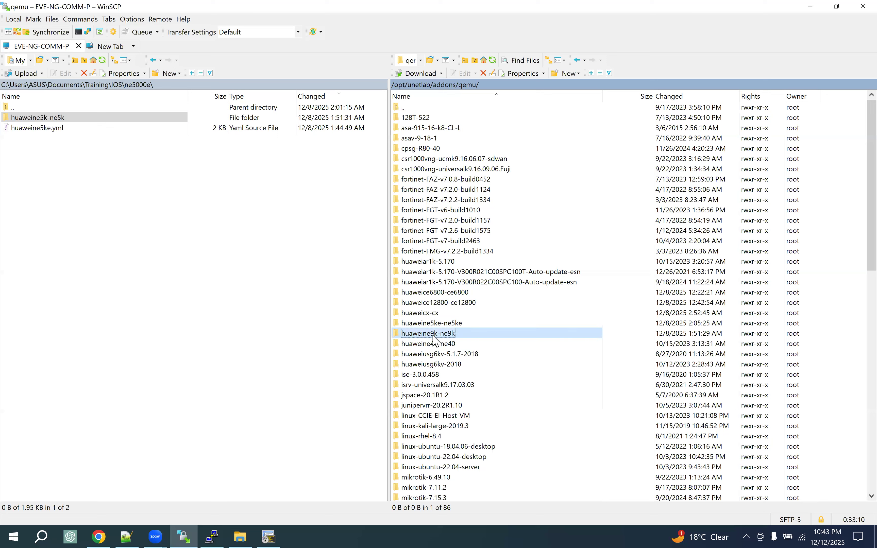
Inspect the huaweine9k-ne9k image folder inside the local ne9000 folder and return to ne9000
{"action": "left_click", "coordinate": [121, 86]}
{"action": "double_click", "coordinate": [25, 149]}
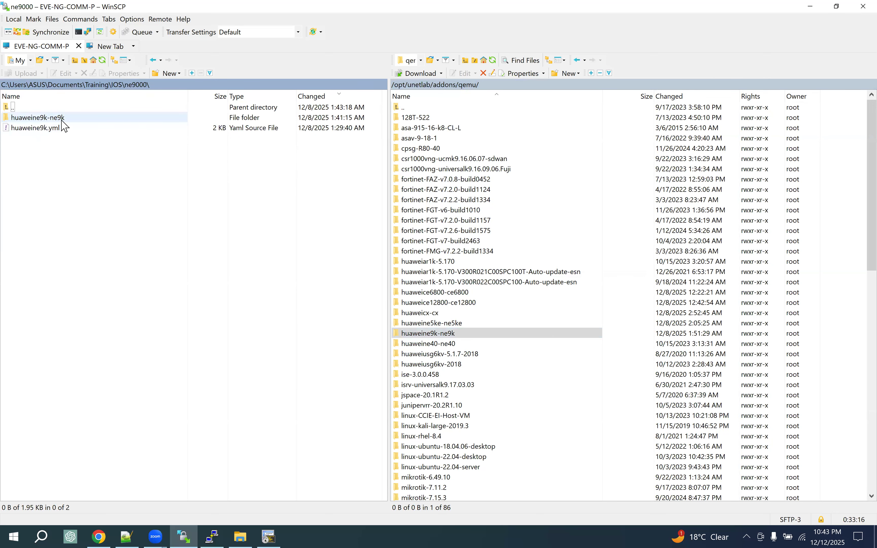
{"action": "double_click", "coordinate": [71, 120]}
{"action": "left_click", "coordinate": [143, 84]}
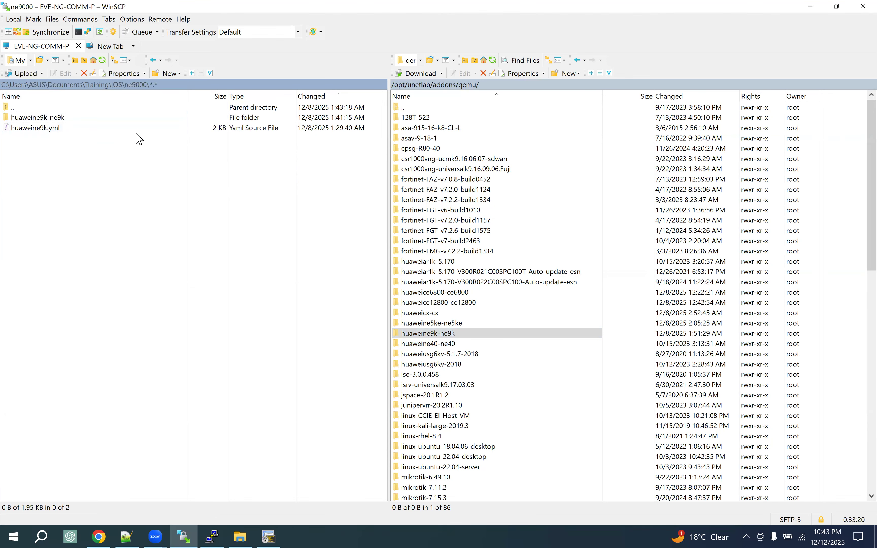
Bring the SecureCRT window up over the EVE topology and show the CE12800-CE session
{"action": "left_click", "coordinate": [107, 533]}
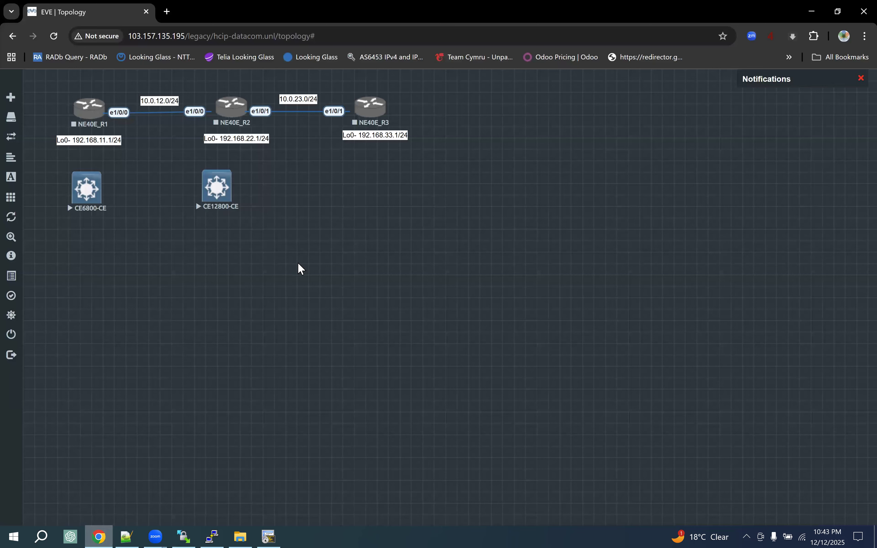
{"action": "right_click", "coordinate": [327, 220]}
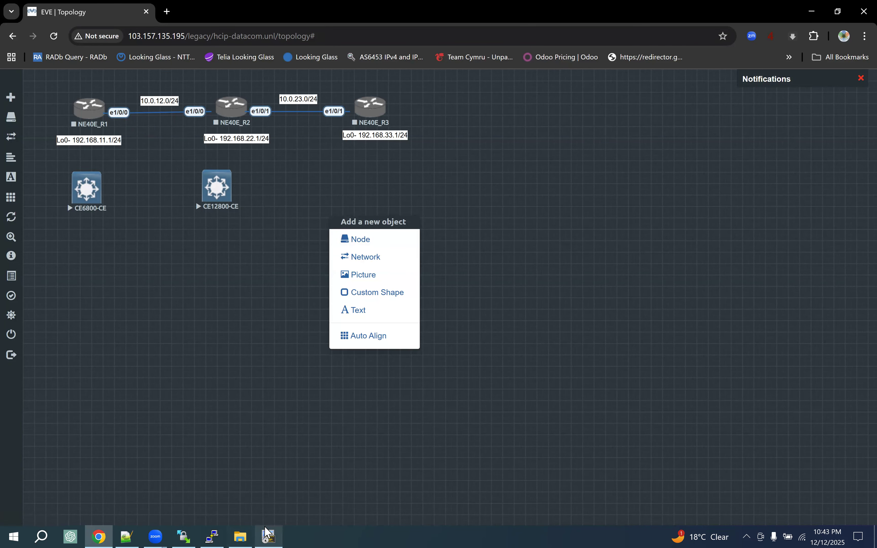
{"action": "left_click", "coordinate": [267, 535]}
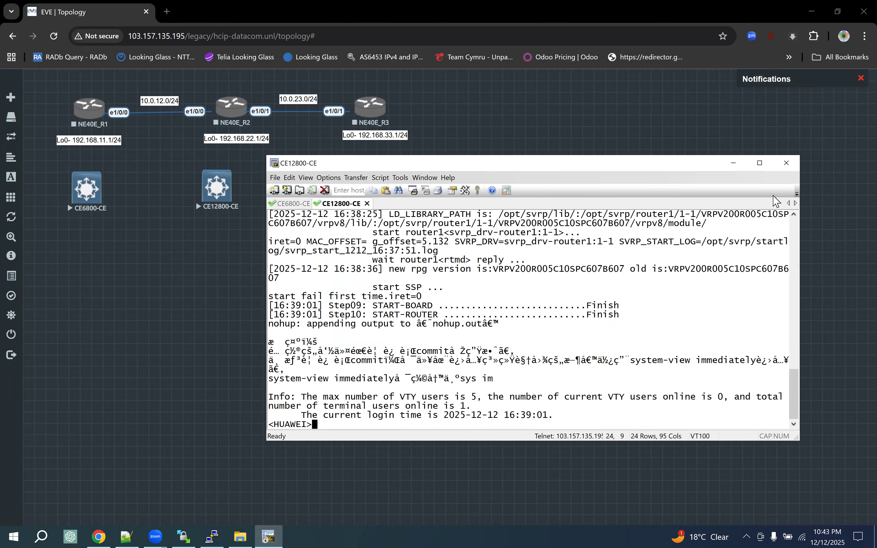
{"action": "left_click_drag", "start_coordinate": [625, 167], "coordinate": [610, 137]}
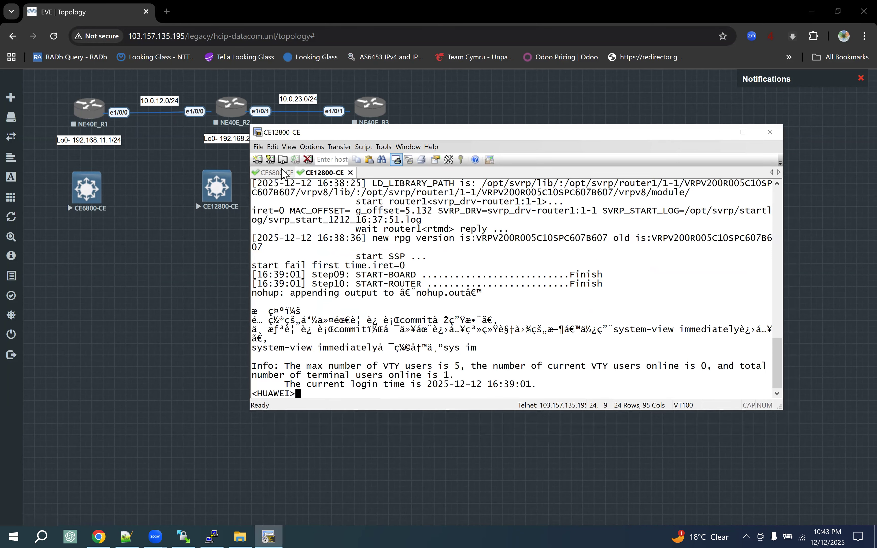
{"action": "left_click", "coordinate": [278, 173]}
{"action": "left_click", "coordinate": [331, 173]}
Wake the CE12800-CE console prompt and enter system view
{"action": "key", "text": "Return"}
{"action": "key", "text": "Return"}
{"action": "key", "text": "Return"}
{"action": "key", "text": "Return"}
{"action": "key", "text": "Return"}
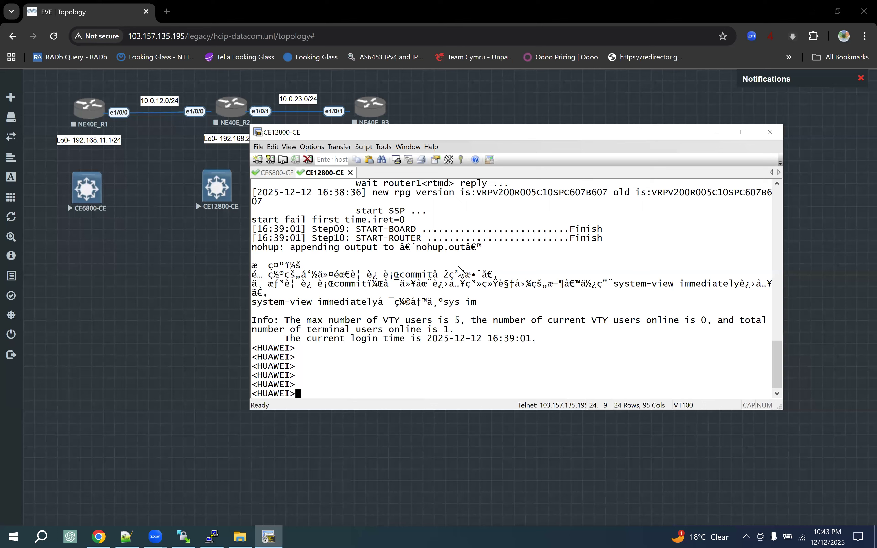
{"action": "type", "text": "sy"}
{"action": "key", "text": "Tab"}
{"action": "key", "text": "Return"}
{"action": "key", "text": "Return"}
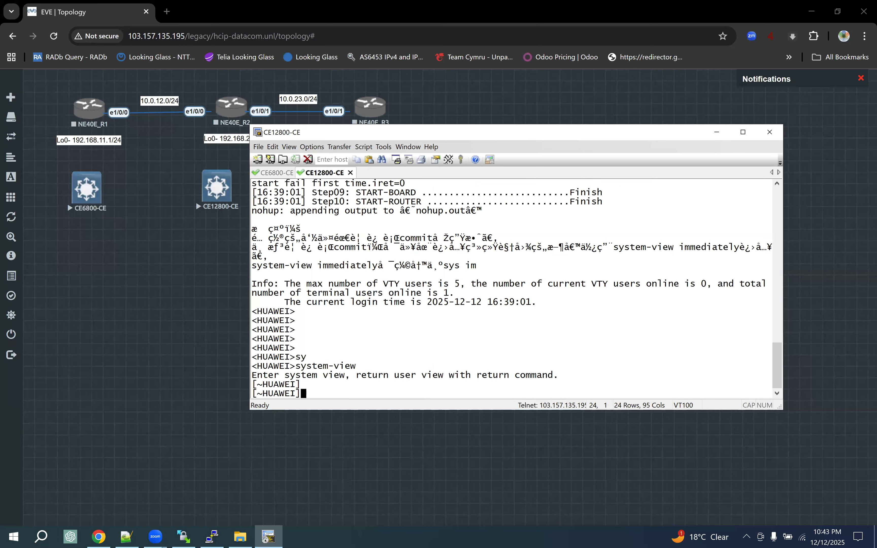
Copy the VLAN 100 configuration with name TEST1 from the CE6800-CE session into CE12800-CE and quit the VLAN view
{"action": "left_click", "coordinate": [278, 173]}
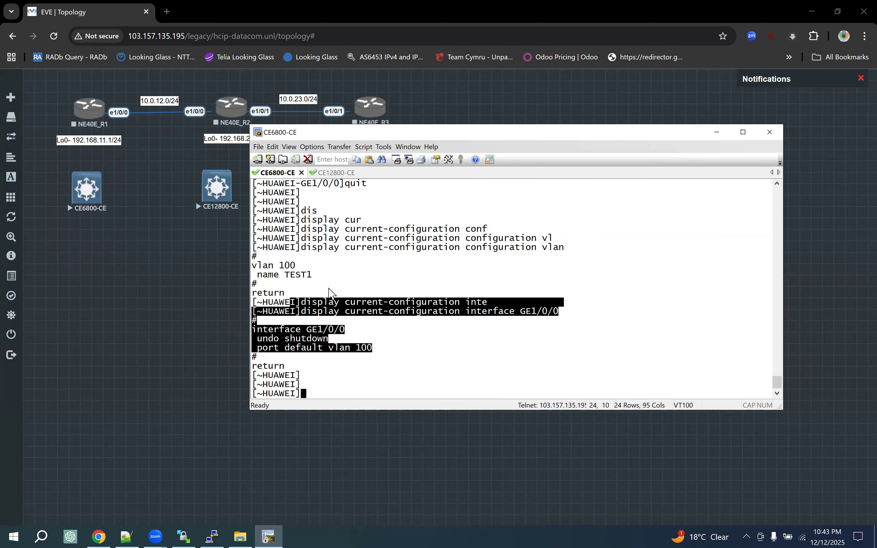
{"action": "left_click_drag", "start_coordinate": [254, 266], "coordinate": [312, 277]}
{"action": "key", "text": "super+c"}
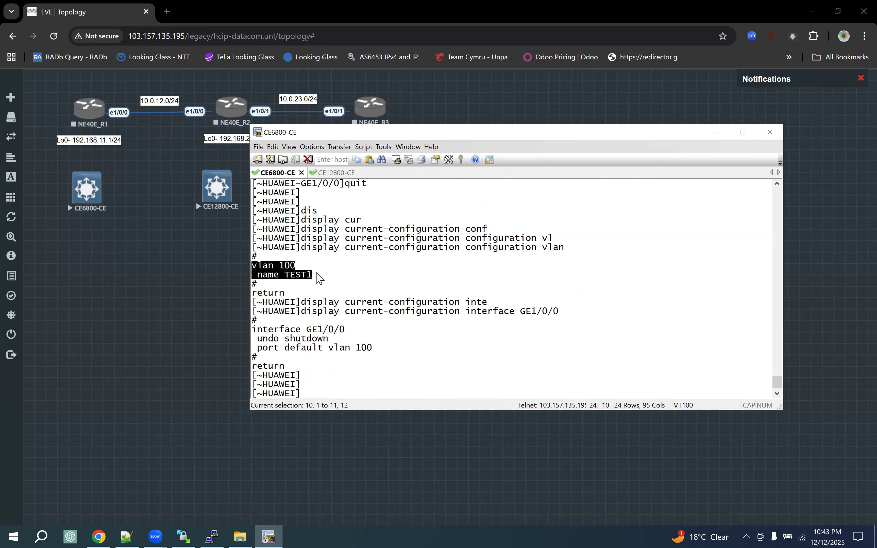
{"action": "left_click", "coordinate": [336, 174]}
{"action": "right_click", "coordinate": [428, 245]}
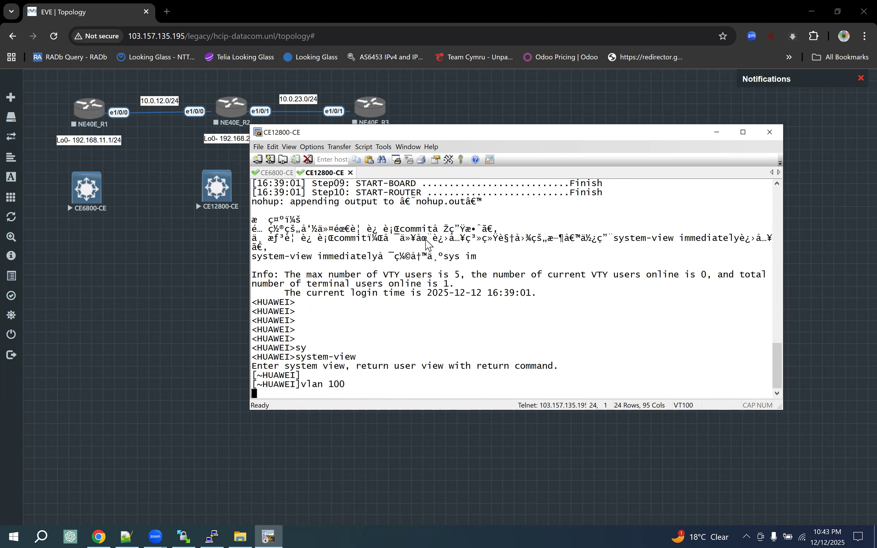
{"action": "key", "text": "Return"}
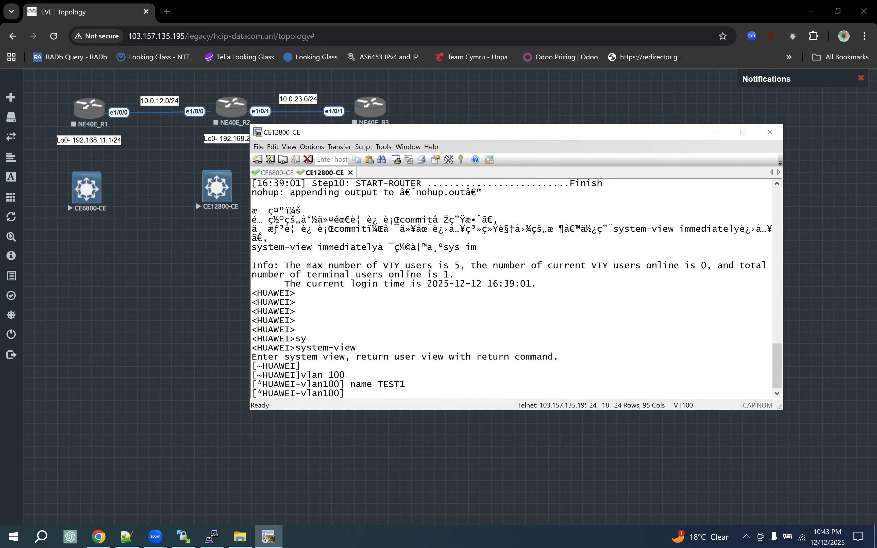
{"action": "type", "text": "qu"}
{"action": "key", "text": "Tab"}
{"action": "key", "text": "Return"}
{"action": "key", "text": "Return"}
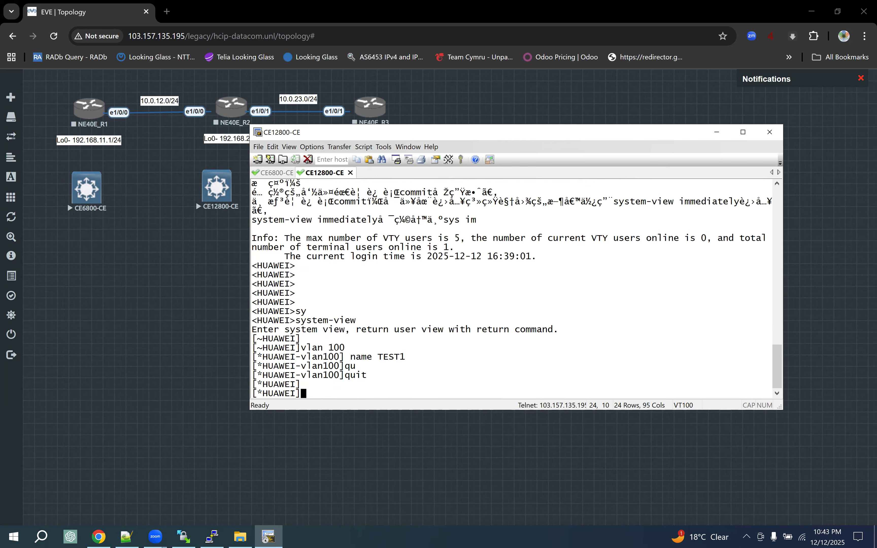
Display the brief interface list on CE12800-CE
{"action": "type", "text": "dis"}
{"action": "key", "text": "Tab"}
{"action": "type", "text": "inte"}
{"action": "key", "text": "Tab"}
{"action": "type", "text": "br"}
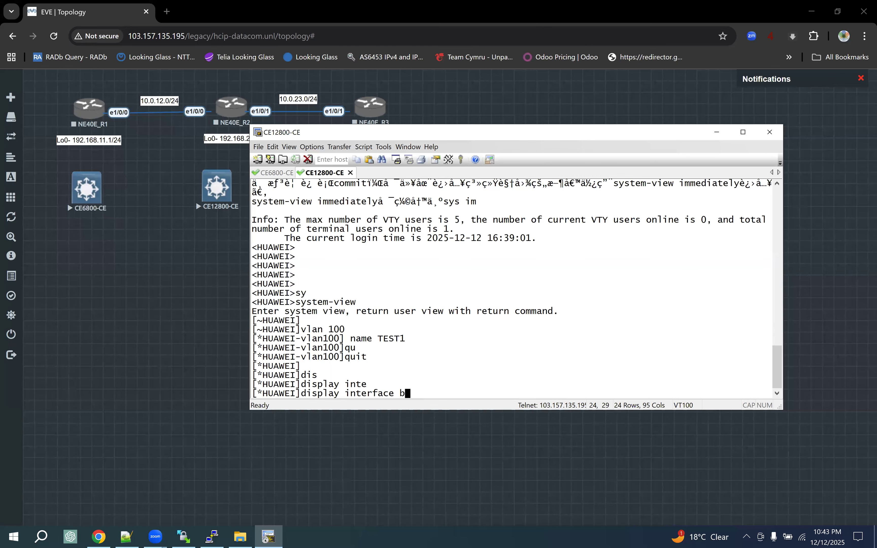
{"action": "key", "text": "Tab"}
{"action": "key", "text": "Return"}
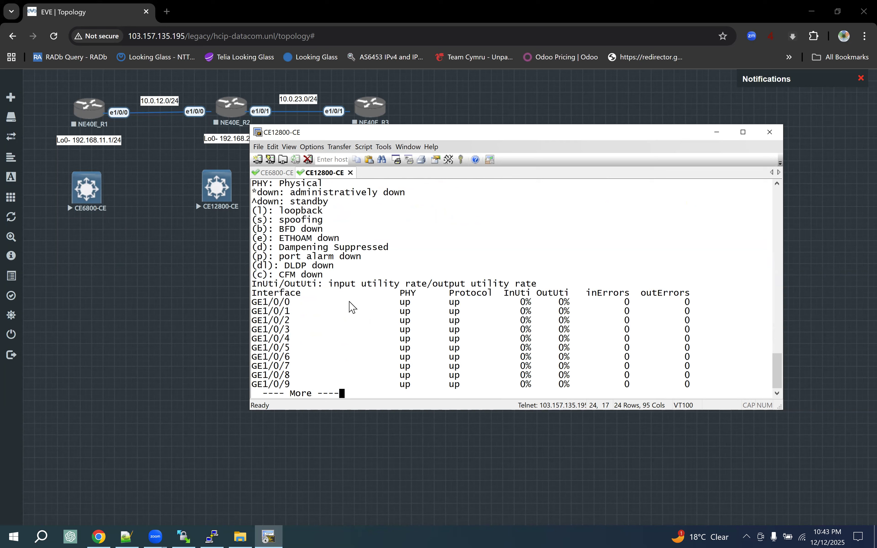
Copy the GE1/0/0 configuration with undo shutdown and port default vlan 100 from CE6800-CE into CE12800-CE and quit the interface view
{"action": "key", "text": "ctrl+c"}
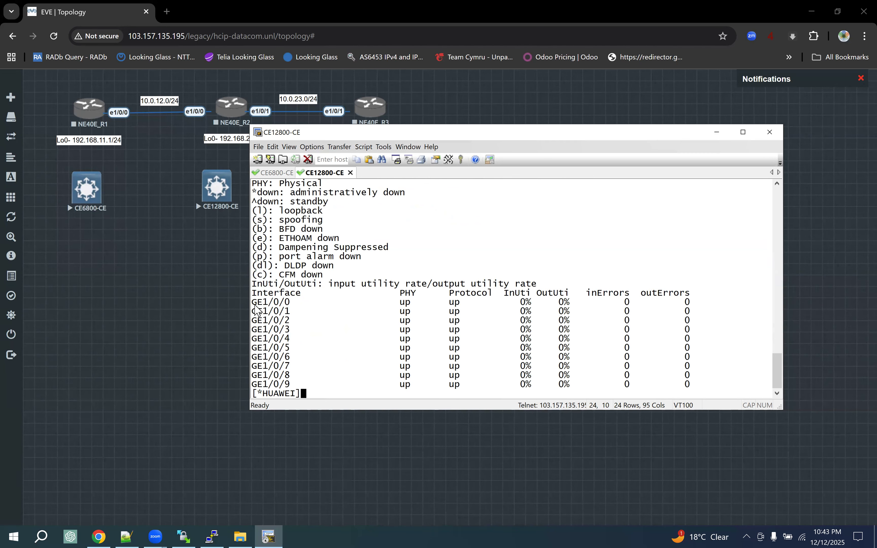
{"action": "left_click_drag", "start_coordinate": [254, 305], "coordinate": [290, 304]}
{"action": "left_click", "coordinate": [272, 172]}
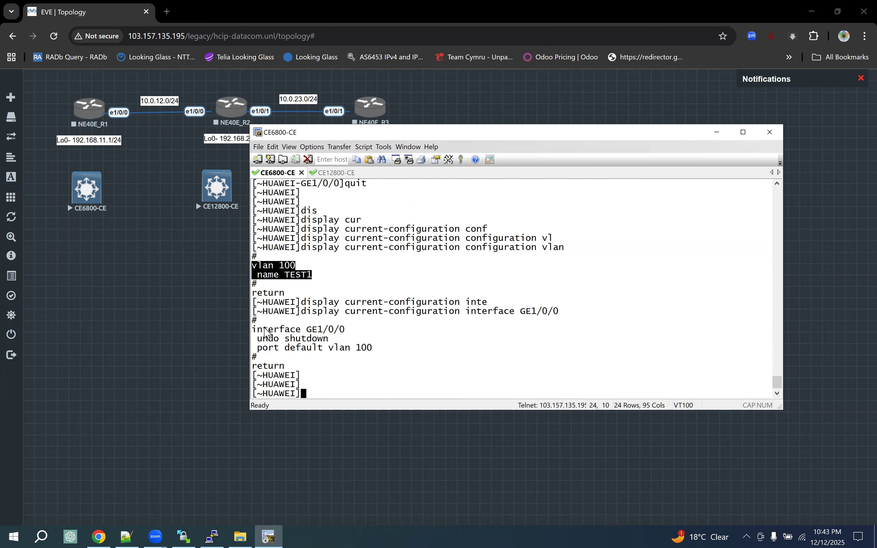
{"action": "left_click_drag", "start_coordinate": [254, 329], "coordinate": [373, 350]}
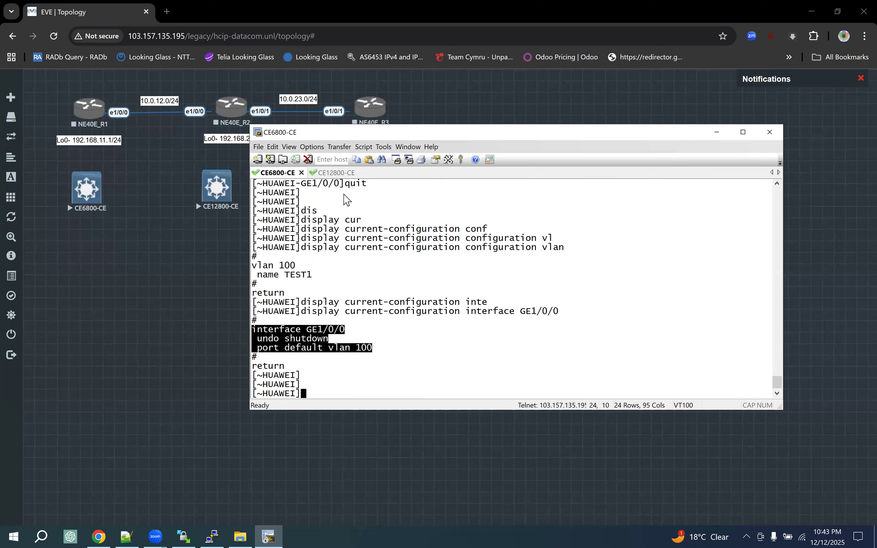
{"action": "left_click", "coordinate": [335, 173]}
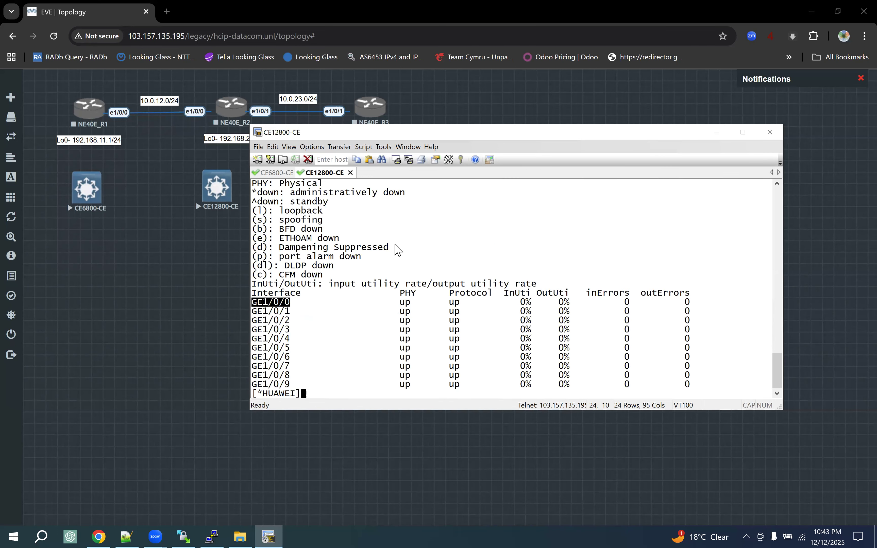
{"action": "right_click", "coordinate": [412, 244]}
{"action": "key", "text": "Return"}
{"action": "type", "text": "qu"}
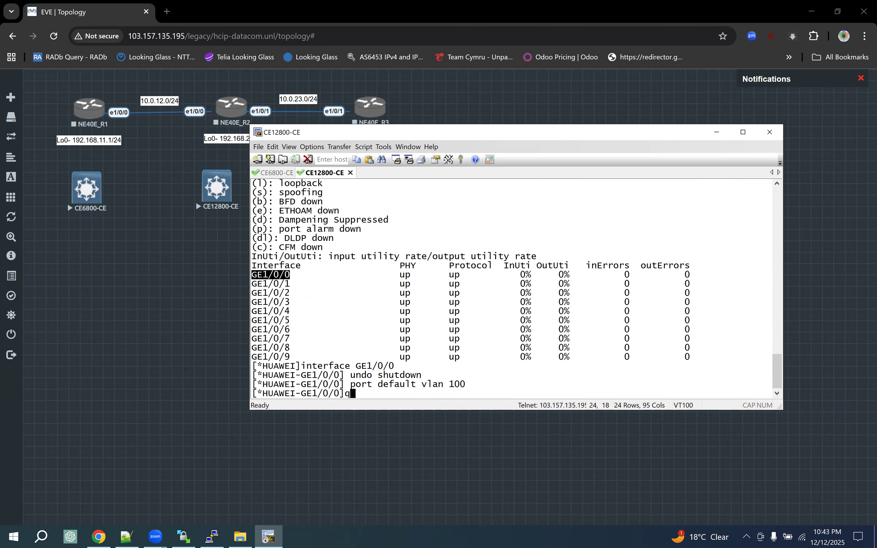
{"action": "key", "text": "Tab"}
{"action": "key", "text": "Return"}
Commit the pending VLAN and interface configuration on CE12800-CE
{"action": "type", "text": "com"}
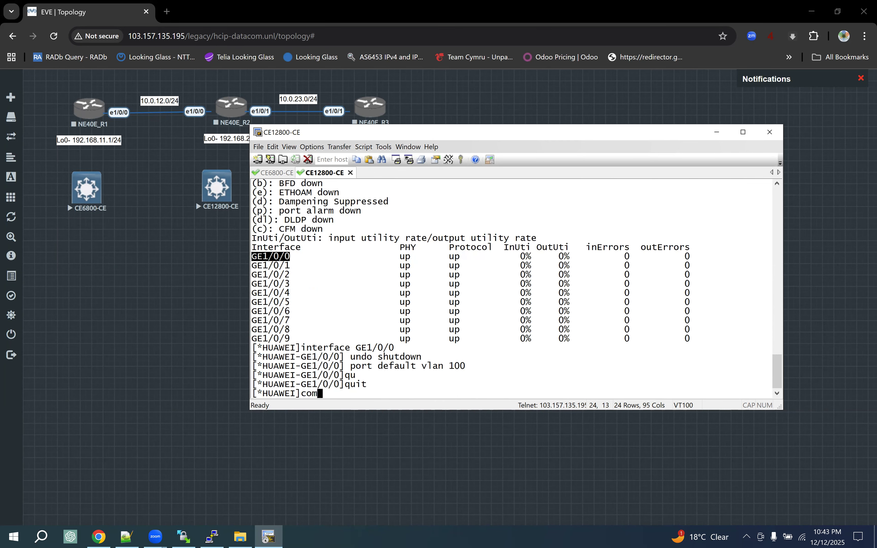
{"action": "type", "text": "mi"}
{"action": "key", "text": "Tab"}
{"action": "key", "text": "Return"}
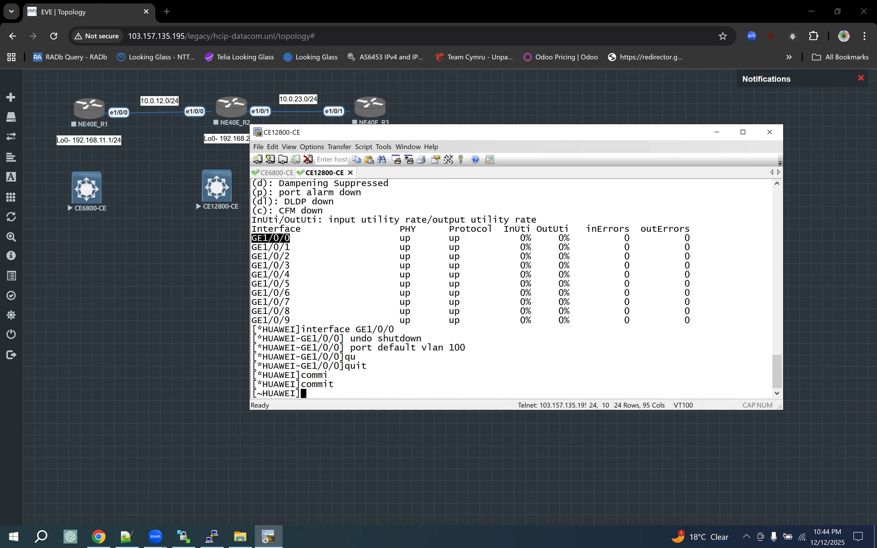
{"action": "key", "text": "Return"}
{"action": "key", "text": "Return"}
{"action": "key", "text": "Return"}
{"action": "key", "text": "Return"}
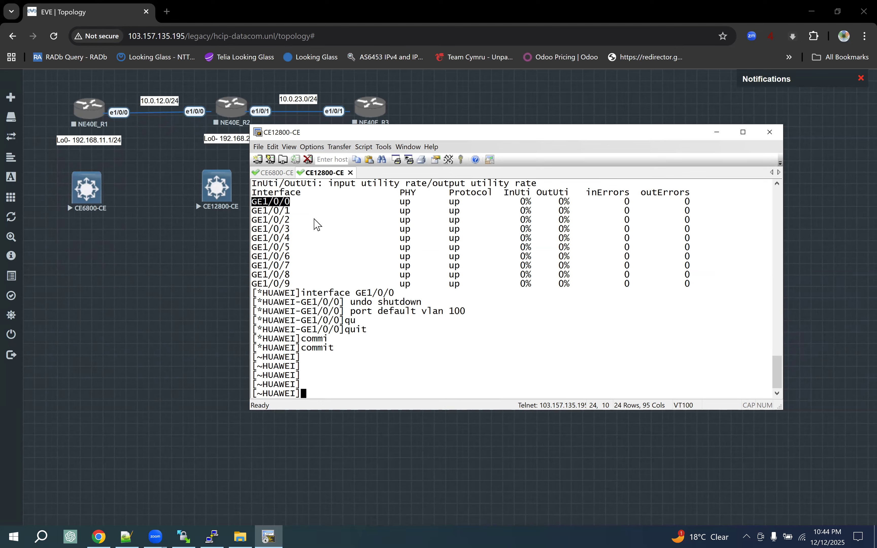
Look back at the CE6800-CE session, and add a new node to the EVE topology from the Huawei NetEngine 5000E template
{"action": "left_click", "coordinate": [275, 174]}
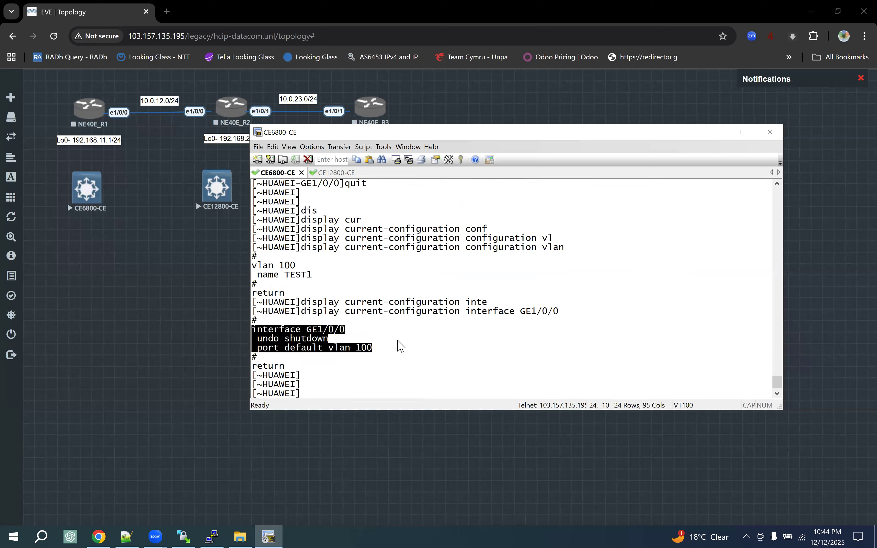
{"action": "left_click", "coordinate": [401, 347]}
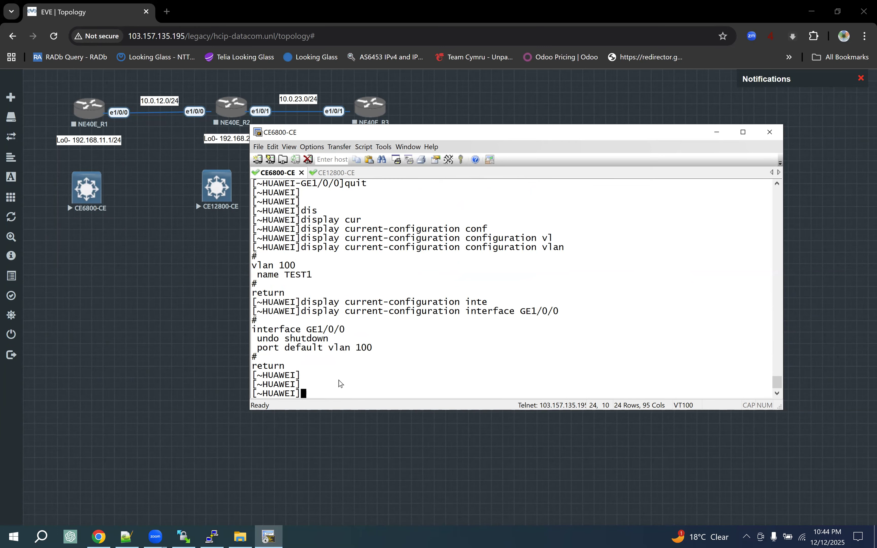
{"action": "left_click", "coordinate": [169, 289]}
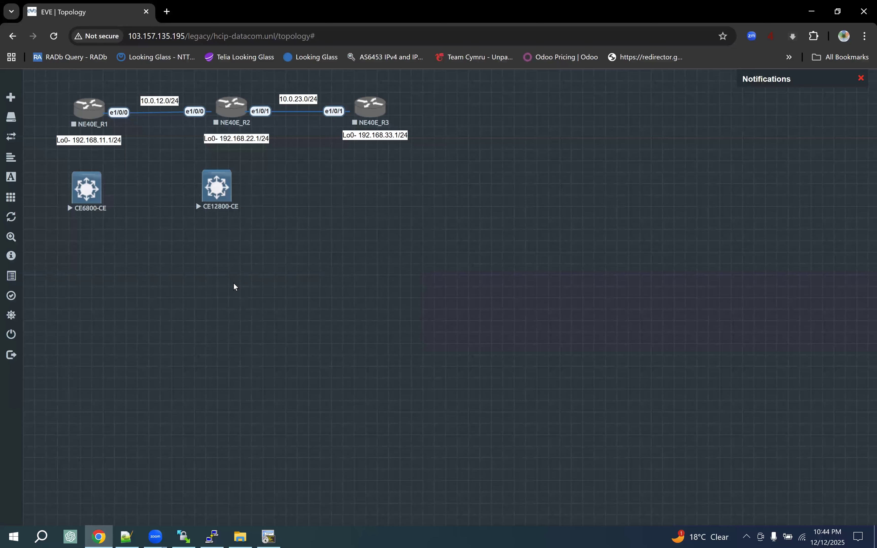
{"action": "right_click", "coordinate": [296, 191]}
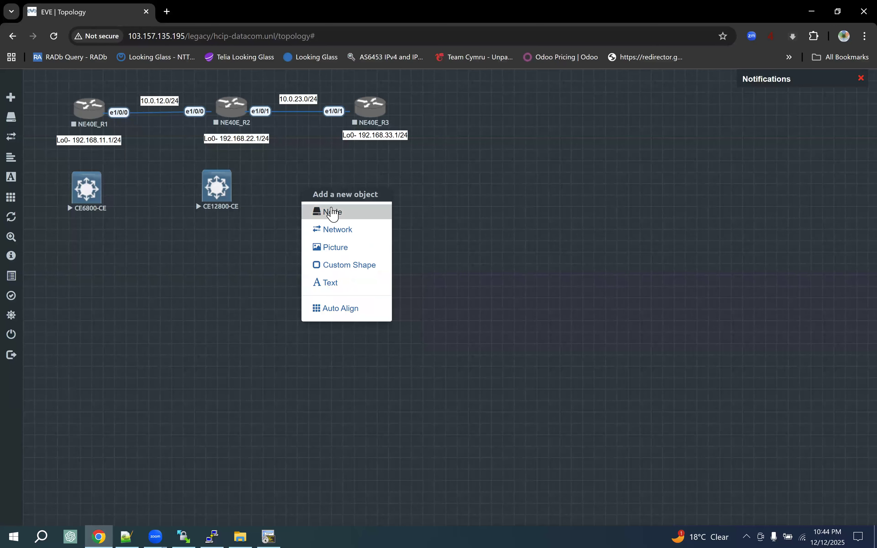
{"action": "left_click", "coordinate": [333, 211]}
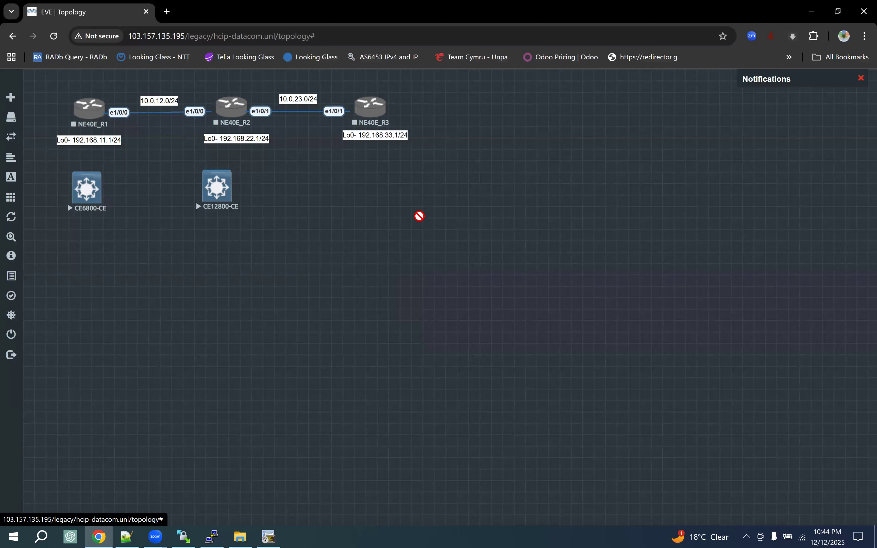
{"action": "type", "text": "hua"}
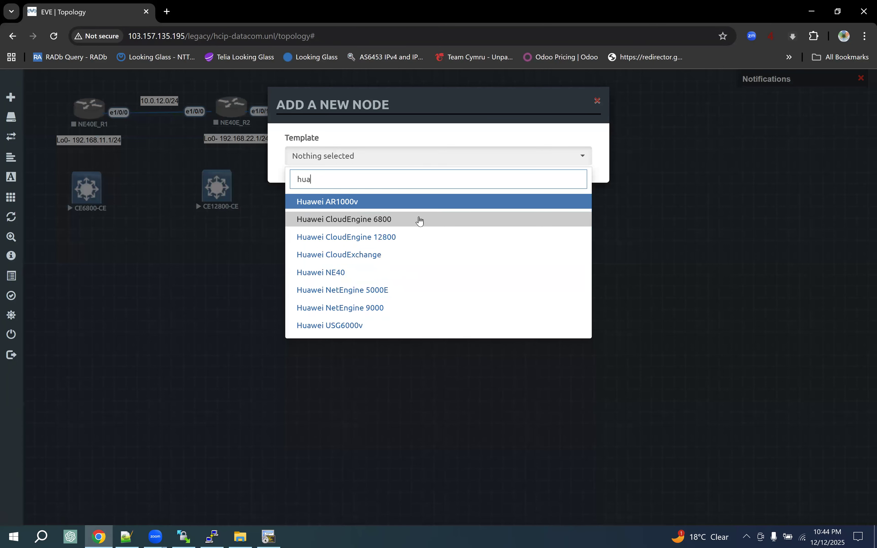
{"action": "left_click", "coordinate": [378, 292]}
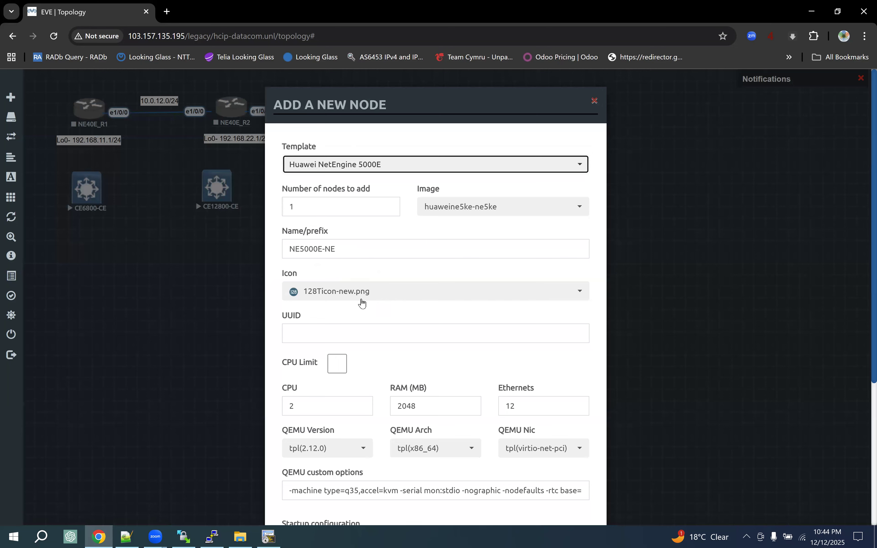
Set the NE5000E-NE node's icon to Router.png and save the node
{"action": "scroll", "coordinate": [359, 220], "scroll_direction": "down", "scroll_amount": 3}
{"action": "left_click", "coordinate": [363, 183]}
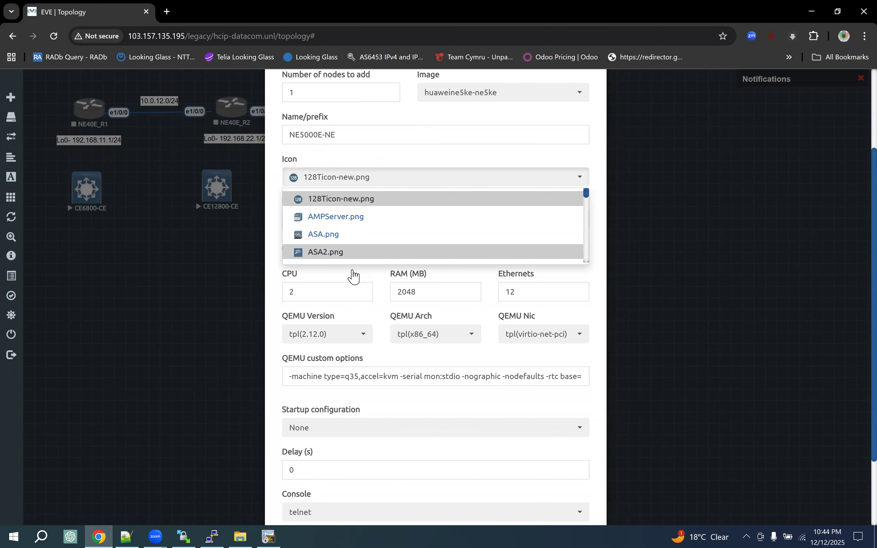
{"action": "scroll", "coordinate": [355, 242], "scroll_direction": "down", "scroll_amount": 5}
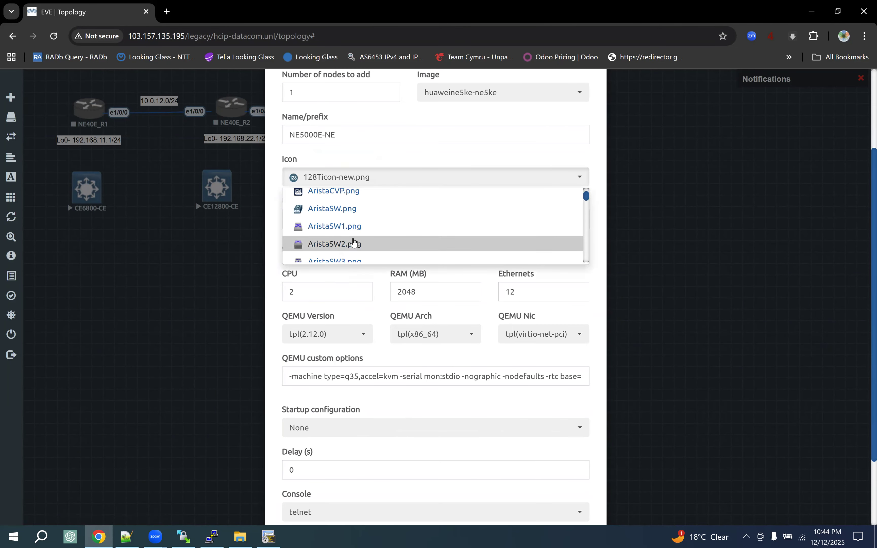
{"action": "scroll", "coordinate": [355, 242], "scroll_direction": "down", "scroll_amount": 6}
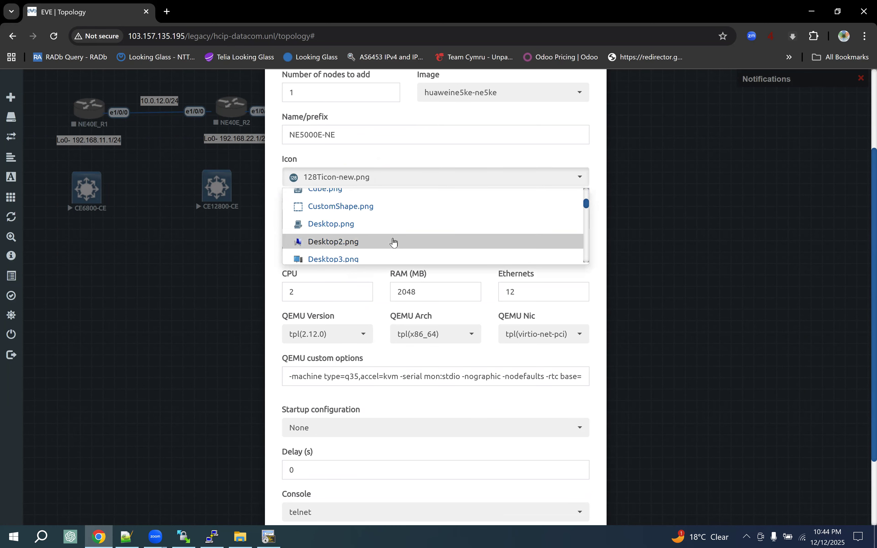
{"action": "scroll", "coordinate": [395, 242], "scroll_direction": "up", "scroll_amount": 2}
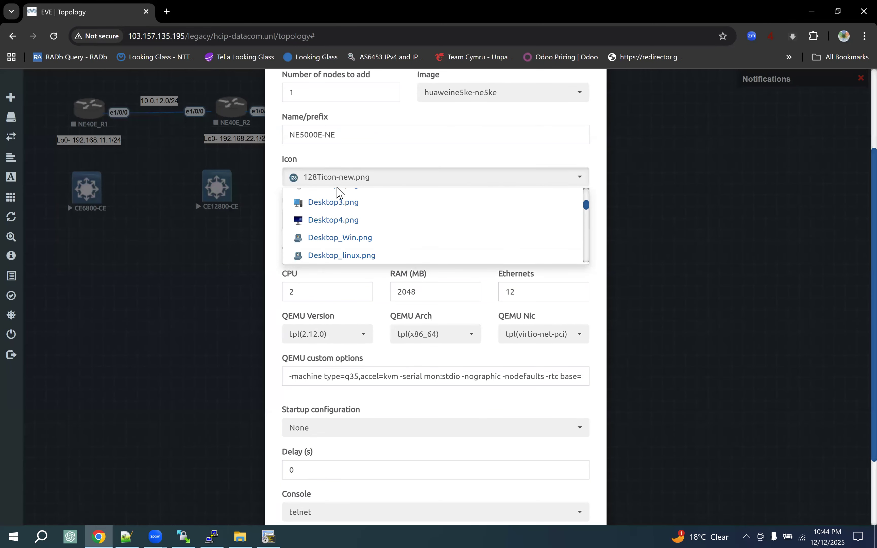
{"action": "scroll", "coordinate": [395, 248], "scroll_direction": "down", "scroll_amount": 4}
{"action": "scroll", "coordinate": [394, 251], "scroll_direction": "down", "scroll_amount": 8}
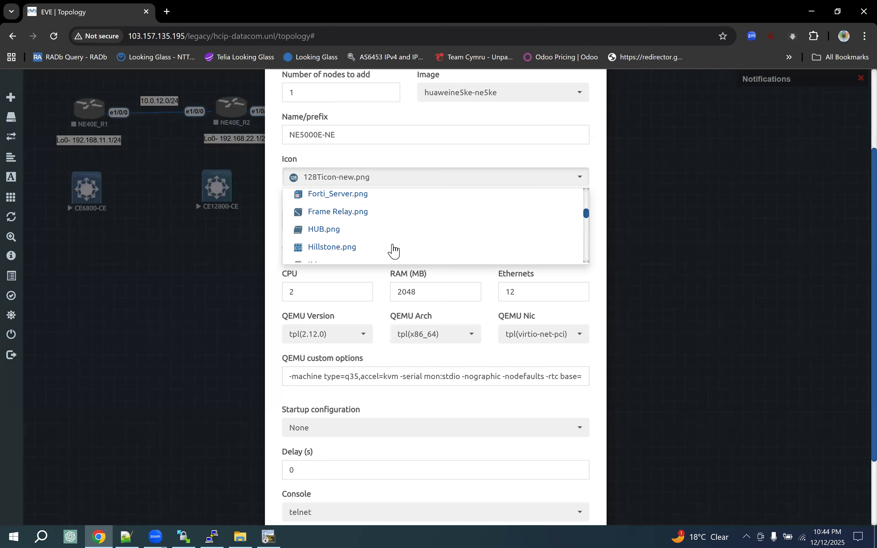
{"action": "scroll", "coordinate": [394, 251], "scroll_direction": "down", "scroll_amount": 7}
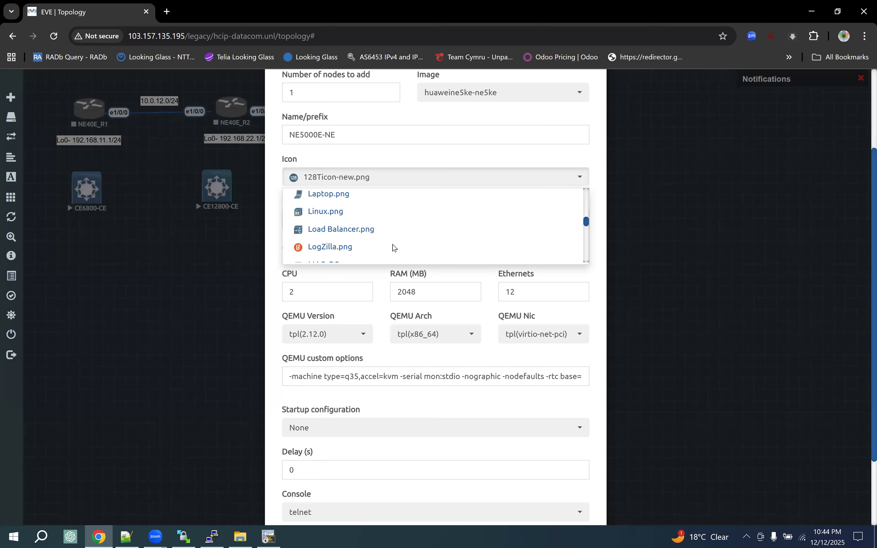
{"action": "scroll", "coordinate": [395, 248], "scroll_direction": "down", "scroll_amount": 8}
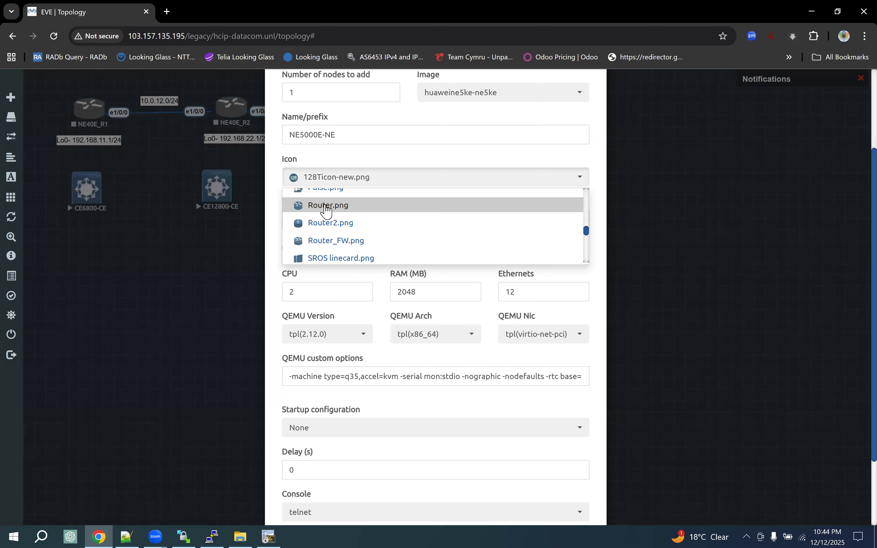
{"action": "left_click", "coordinate": [326, 206]}
{"action": "left_click_drag", "start_coordinate": [530, 290], "coordinate": [272, 296]}
{"action": "scroll", "coordinate": [362, 352], "scroll_direction": "down", "scroll_amount": 3}
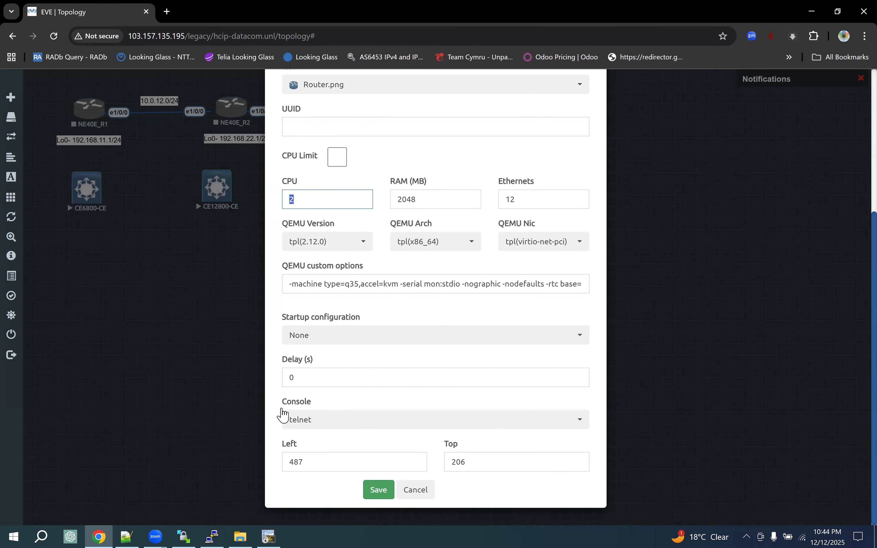
{"action": "left_click", "coordinate": [379, 490]}
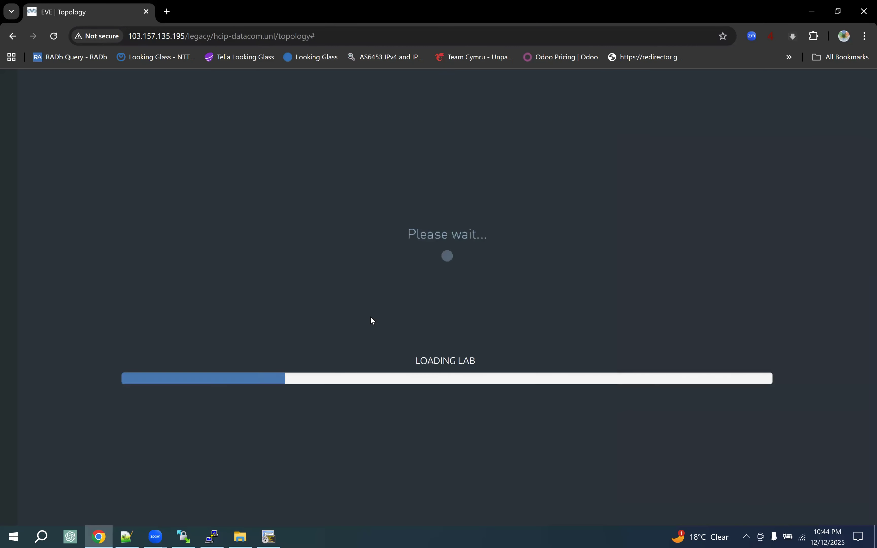
Start the NE5000E-NE node, placed closer to CE12800-CE, and open its console in SecureCRT
{"action": "left_click", "coordinate": [330, 203]}
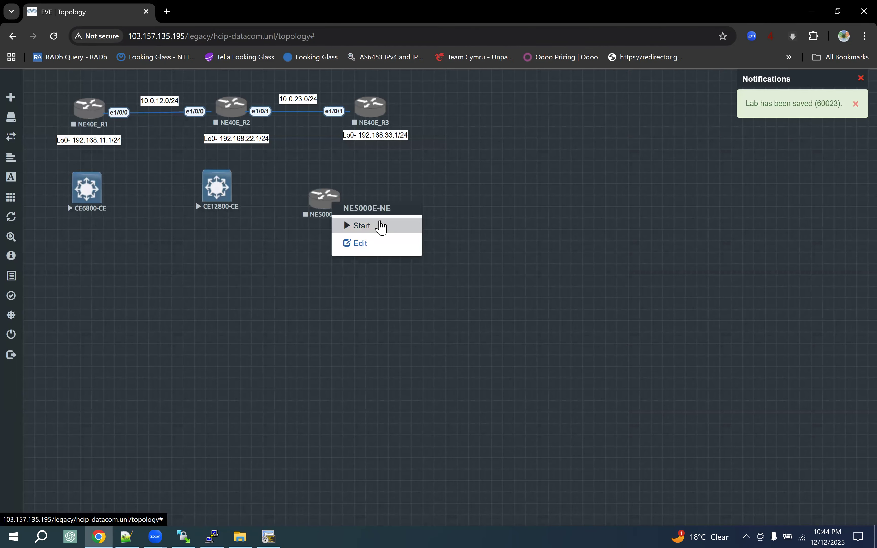
{"action": "left_click", "coordinate": [381, 222]}
{"action": "left_click_drag", "start_coordinate": [322, 201], "coordinate": [273, 177]}
{"action": "left_click", "coordinate": [283, 182]}
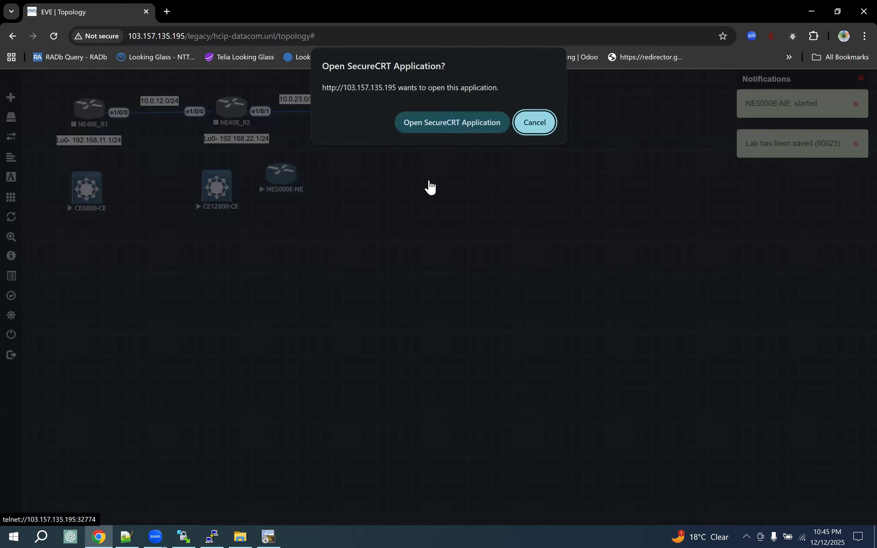
{"action": "left_click", "coordinate": [471, 126]}
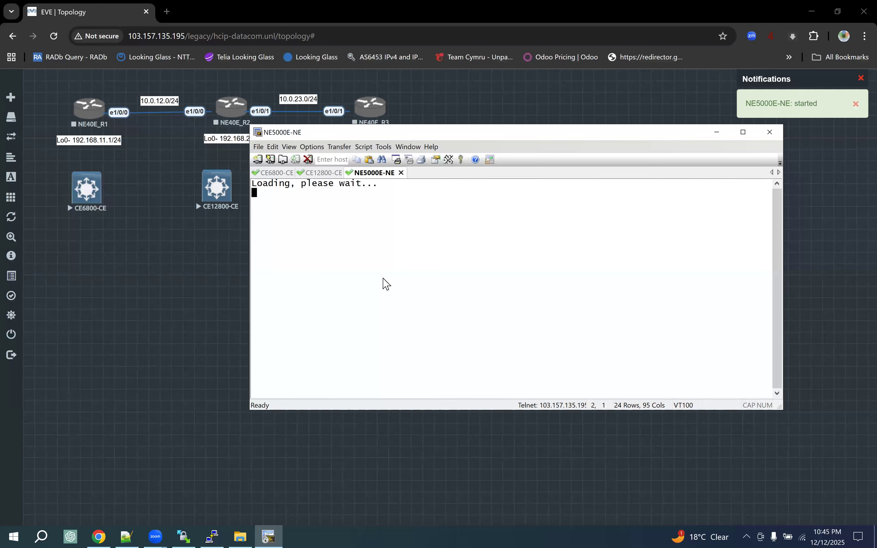
Stop the CE6800-CE node in the EVE topology and reload the page
{"action": "left_click", "coordinate": [176, 291]}
{"action": "right_click", "coordinate": [99, 201]}
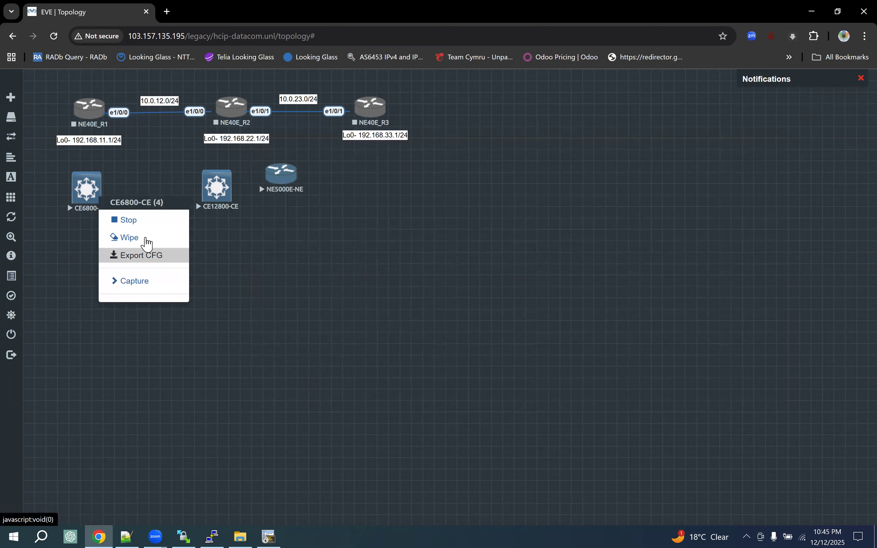
{"action": "left_click", "coordinate": [144, 222]}
{"action": "left_click", "coordinate": [55, 37]}
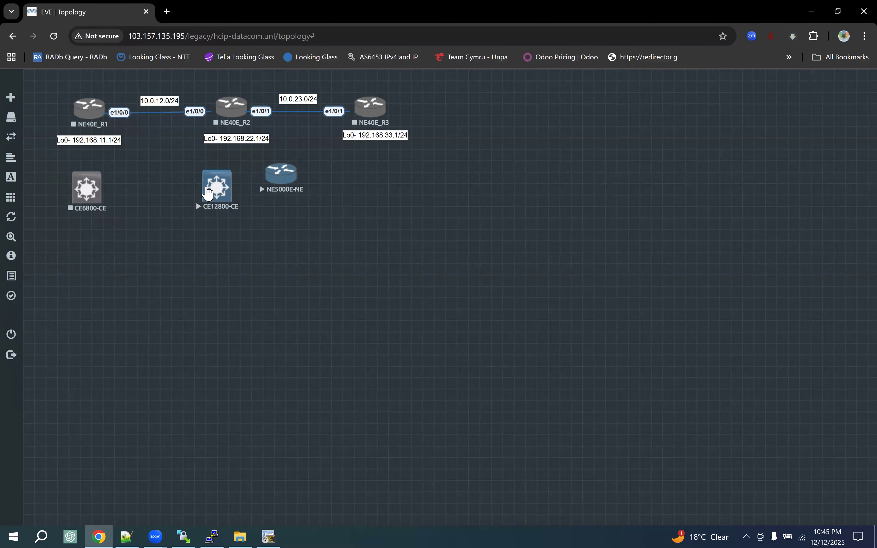
Stop the CE12800-CE node and move it right beside CE6800-CE
{"action": "right_click", "coordinate": [207, 193]}
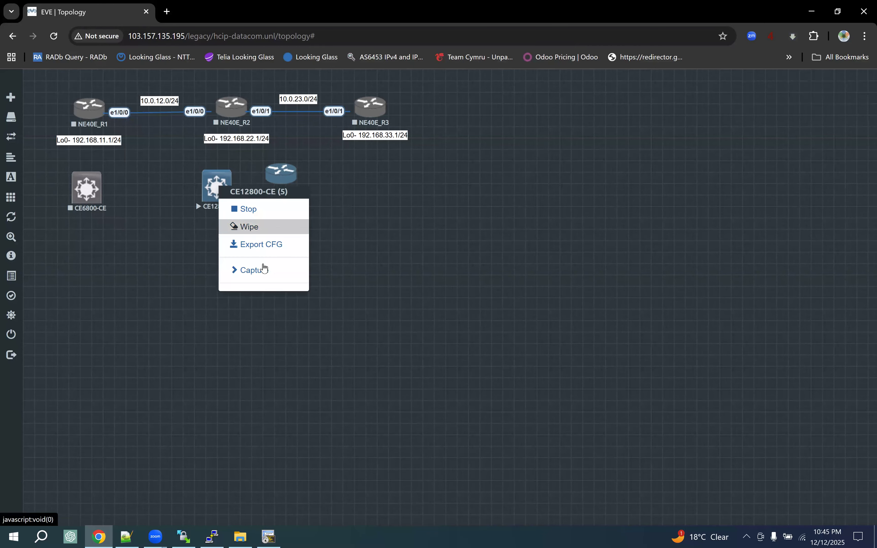
{"action": "left_click", "coordinate": [254, 216]}
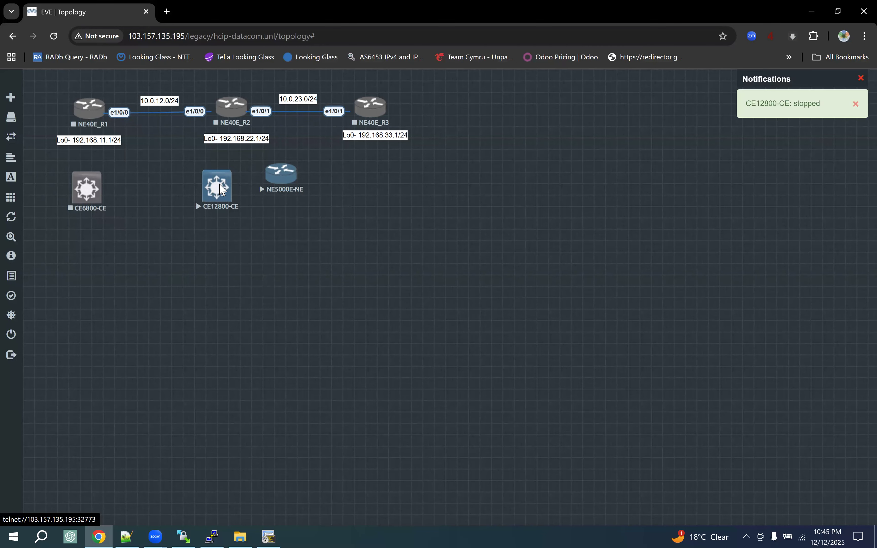
{"action": "left_click_drag", "start_coordinate": [221, 180], "coordinate": [137, 185]}
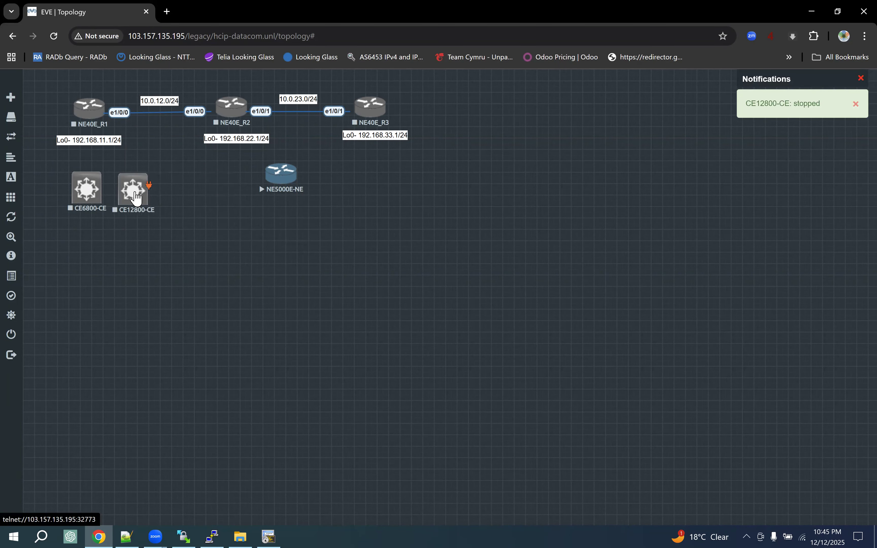
Add one Huawei NetEngine 9000 node named NE9000-NE, using image huaweine9k-ne9k, to the empty area below the existing nodes
{"action": "left_click", "coordinate": [268, 537]}
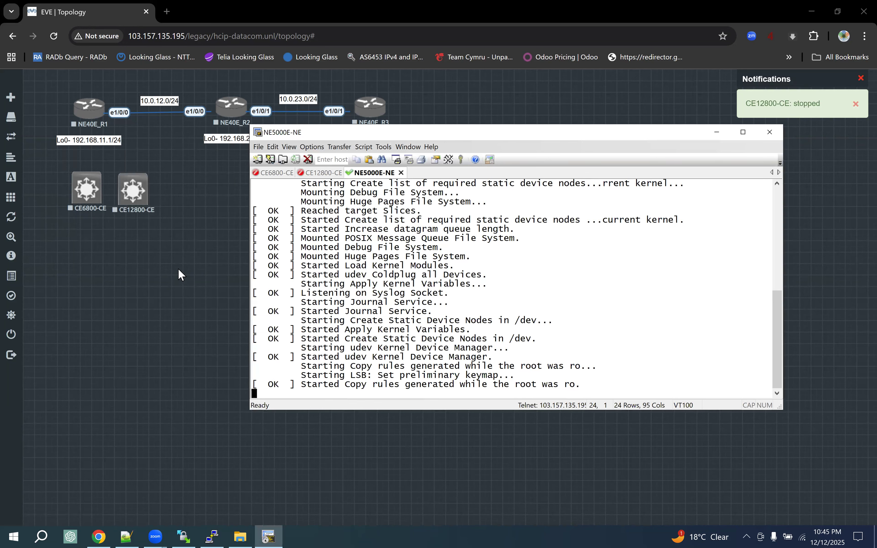
{"action": "right_click", "coordinate": [196, 242]}
{"action": "left_click", "coordinate": [240, 270]}
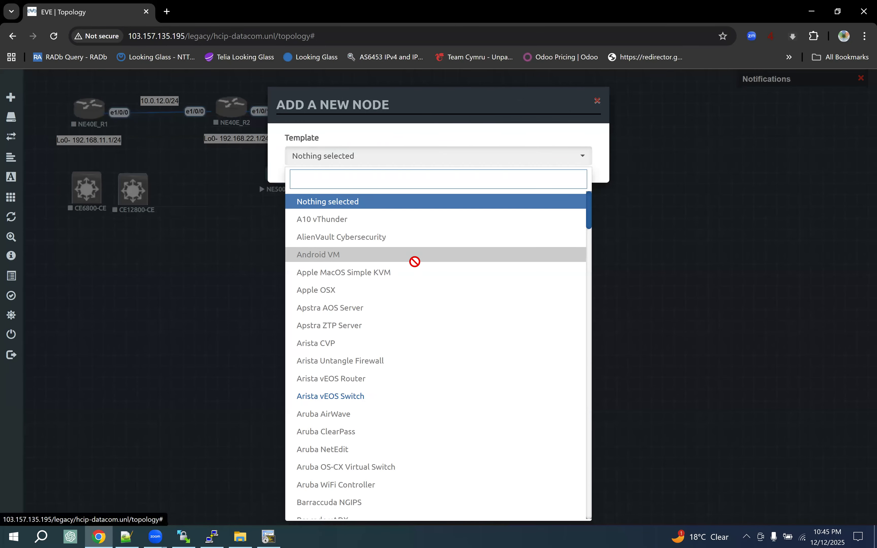
{"action": "type", "text": "hua"}
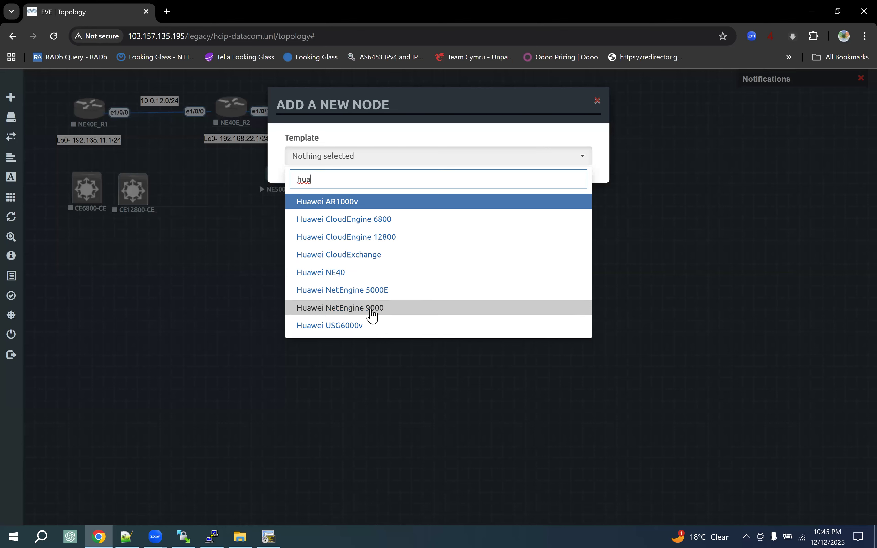
{"action": "left_click", "coordinate": [380, 308]}
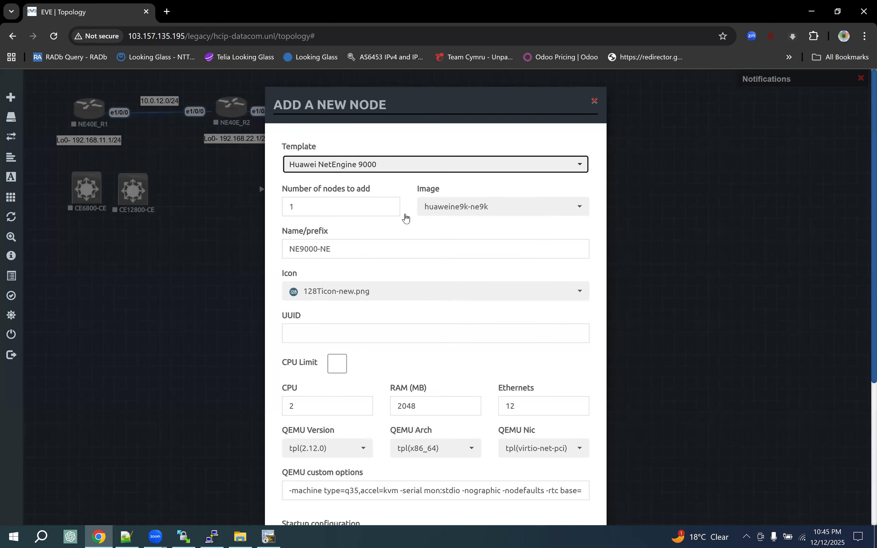
{"action": "scroll", "coordinate": [406, 317], "scroll_direction": "down", "scroll_amount": 5}
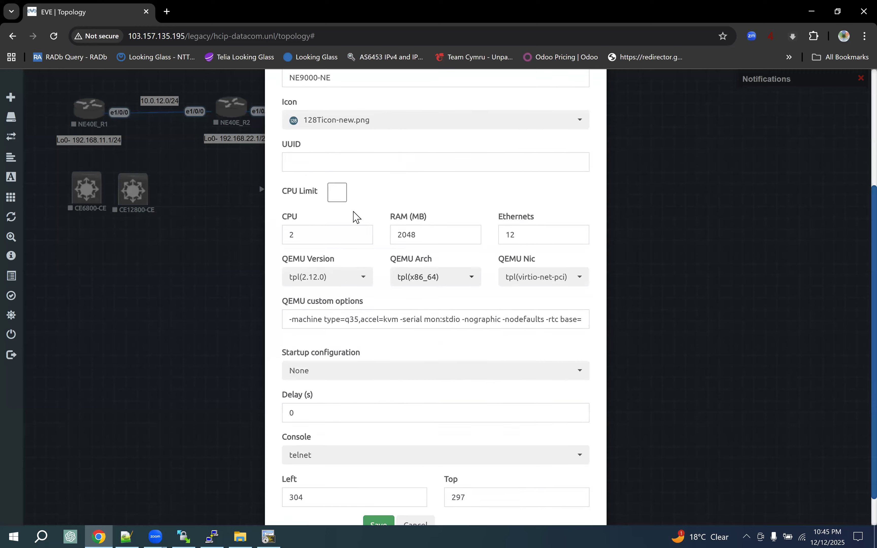
{"action": "left_click", "coordinate": [380, 492]}
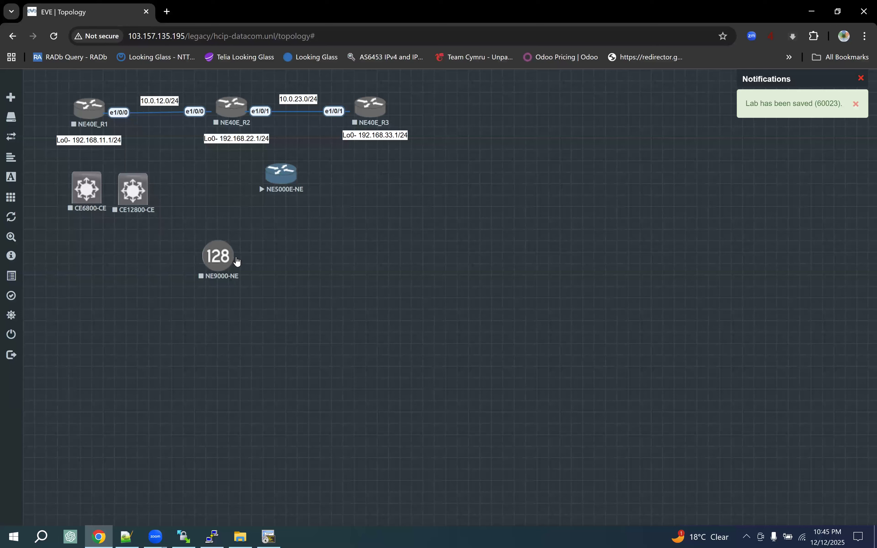
Set the NE9000-NE node's icon to Router.png and save the node
{"action": "right_click", "coordinate": [216, 261]}
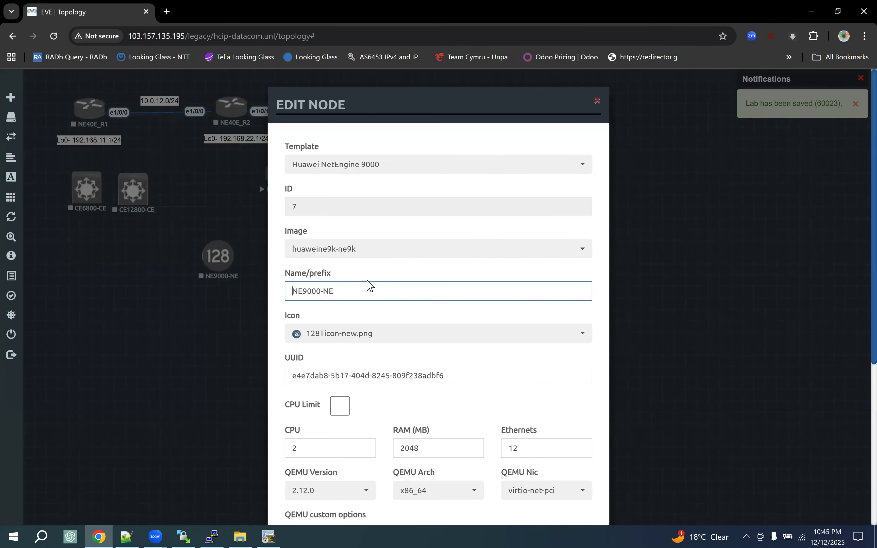
{"action": "left_click", "coordinate": [358, 334]}
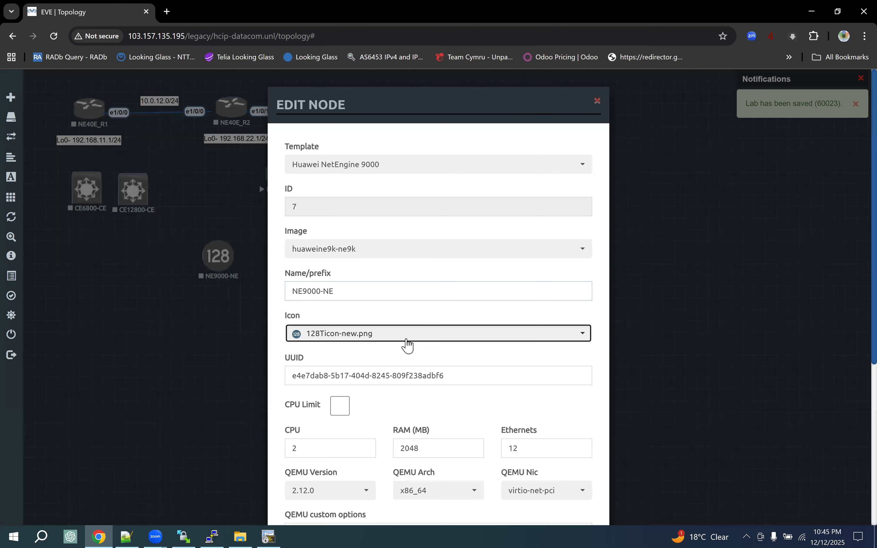
{"action": "scroll", "coordinate": [359, 307], "scroll_direction": "down", "scroll_amount": 10}
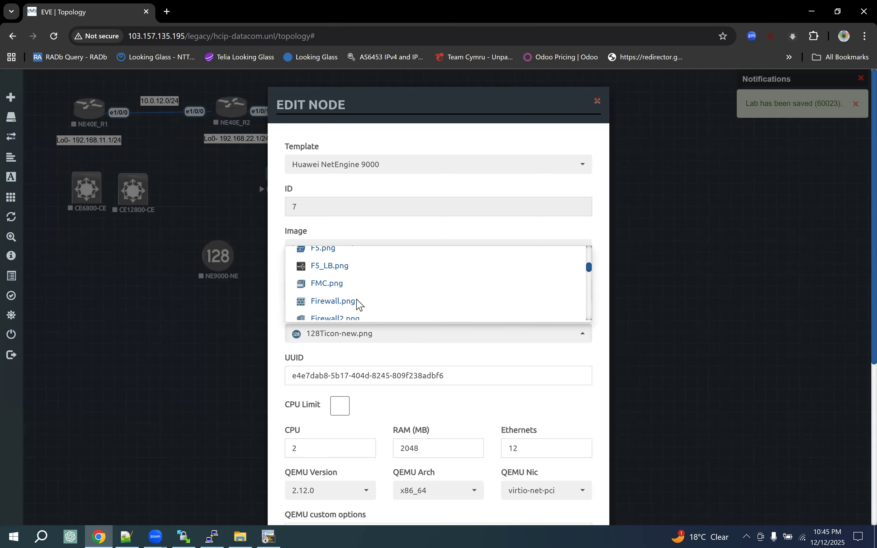
{"action": "scroll", "coordinate": [358, 304], "scroll_direction": "down", "scroll_amount": 10}
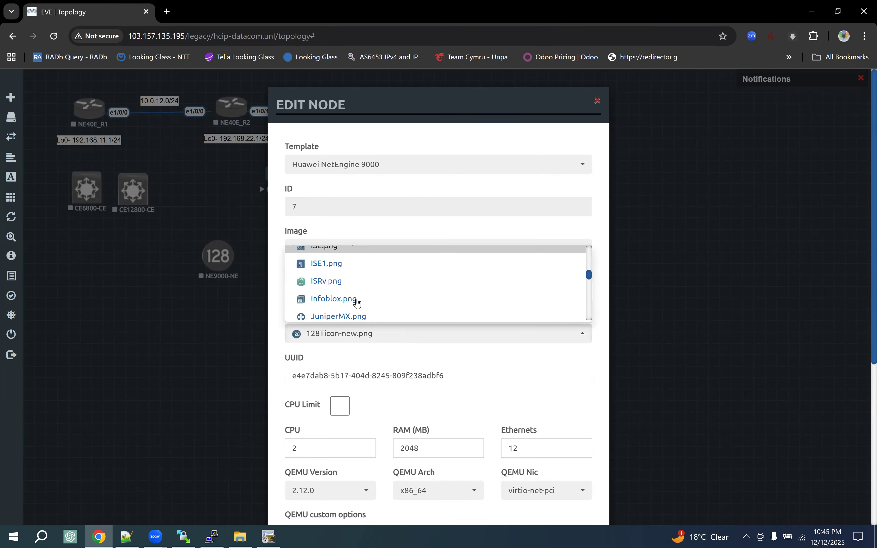
{"action": "scroll", "coordinate": [358, 304], "scroll_direction": "down", "scroll_amount": 6}
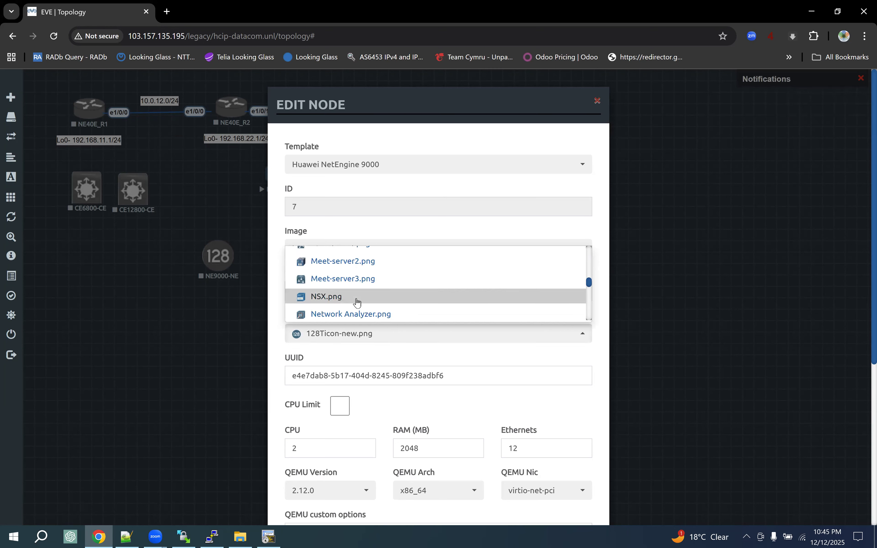
{"action": "scroll", "coordinate": [358, 302], "scroll_direction": "down", "scroll_amount": 6}
{"action": "scroll", "coordinate": [358, 303], "scroll_direction": "up", "scroll_amount": 1}
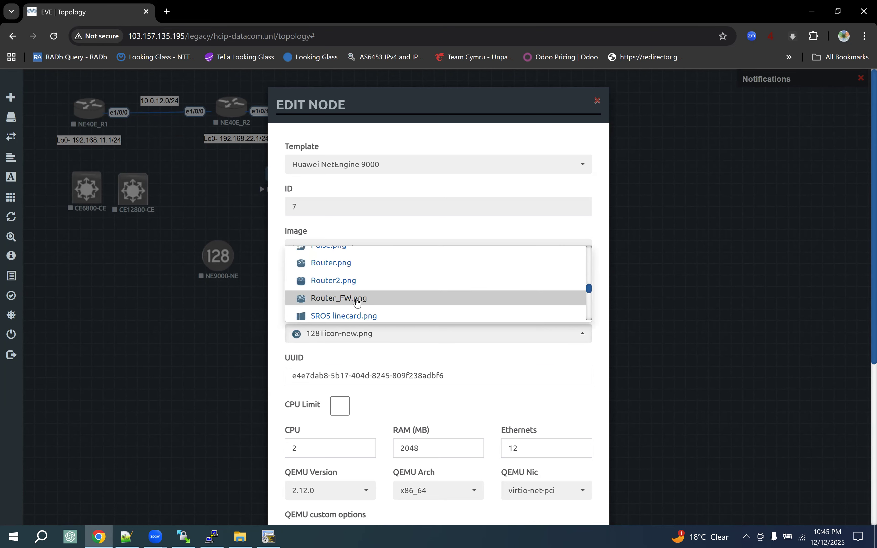
{"action": "left_click", "coordinate": [349, 265]}
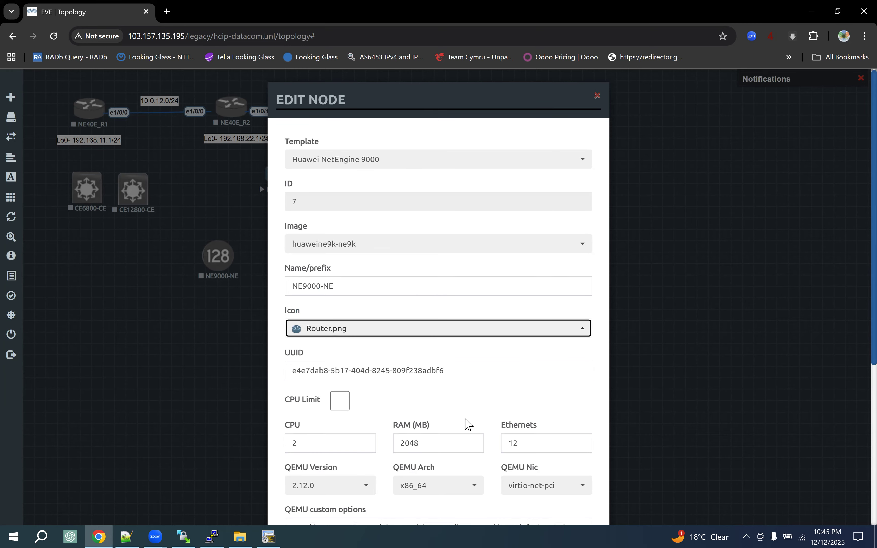
{"action": "scroll", "coordinate": [468, 428], "scroll_direction": "down", "scroll_amount": 5}
{"action": "left_click", "coordinate": [382, 490]}
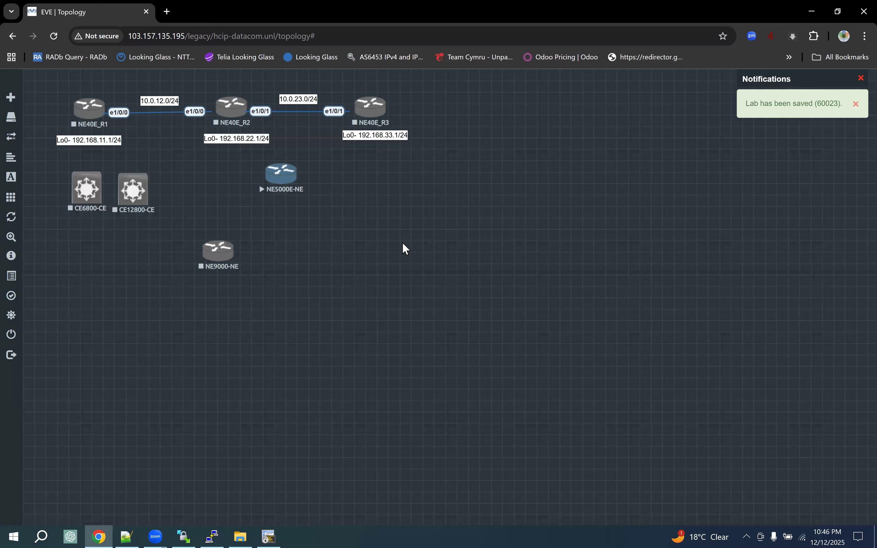
Move the NE9000-NE node beside NE5000E-NE, below NE40E_R3, and start it
{"action": "left_click_drag", "start_coordinate": [220, 253], "coordinate": [361, 183]}
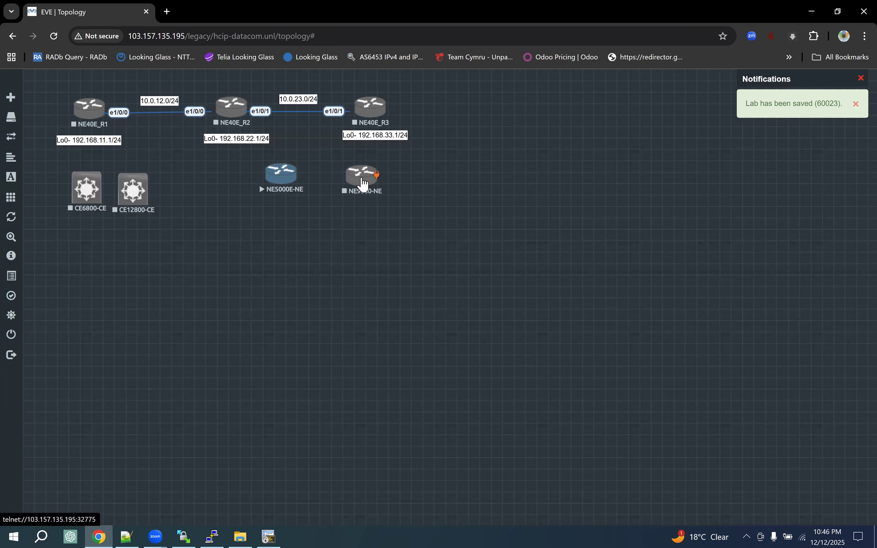
{"action": "right_click", "coordinate": [363, 183]}
{"action": "left_click", "coordinate": [407, 201]}
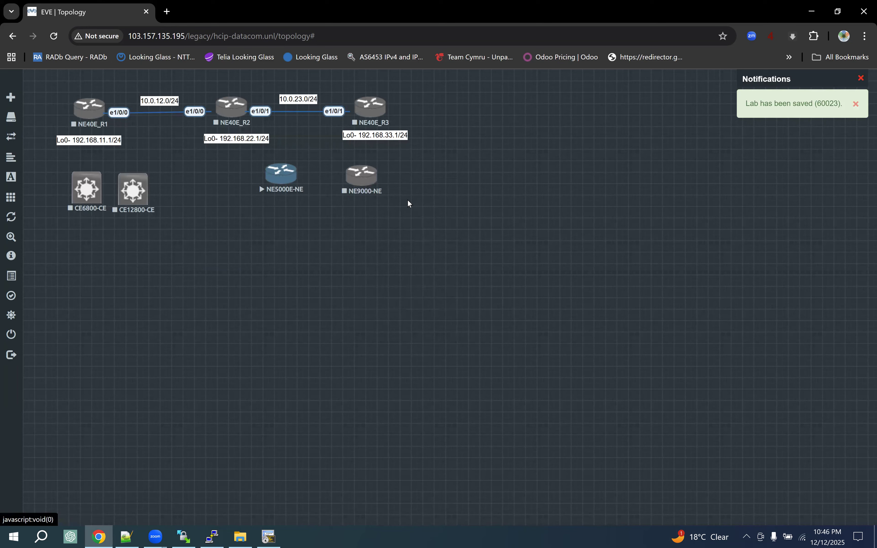
Close the disconnected CE6800-CE and CE12800-CE sessions in SecureCRT and move its window below the topology nodes
{"action": "left_click", "coordinate": [267, 532]}
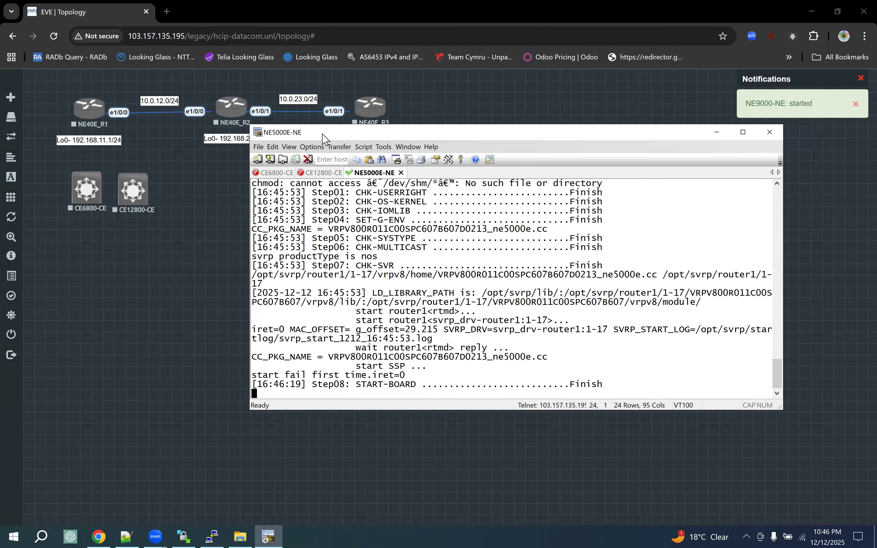
{"action": "left_click_drag", "start_coordinate": [322, 139], "coordinate": [343, 217]}
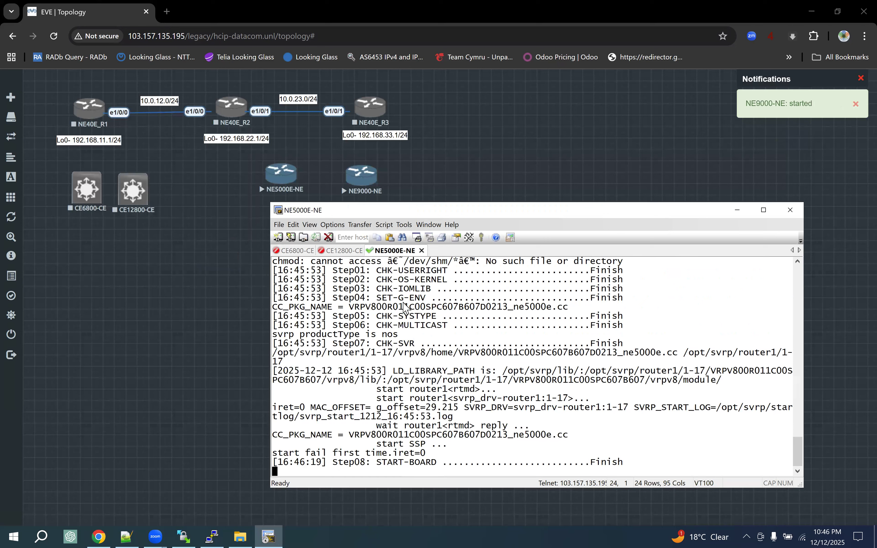
{"action": "left_click", "coordinate": [287, 250]}
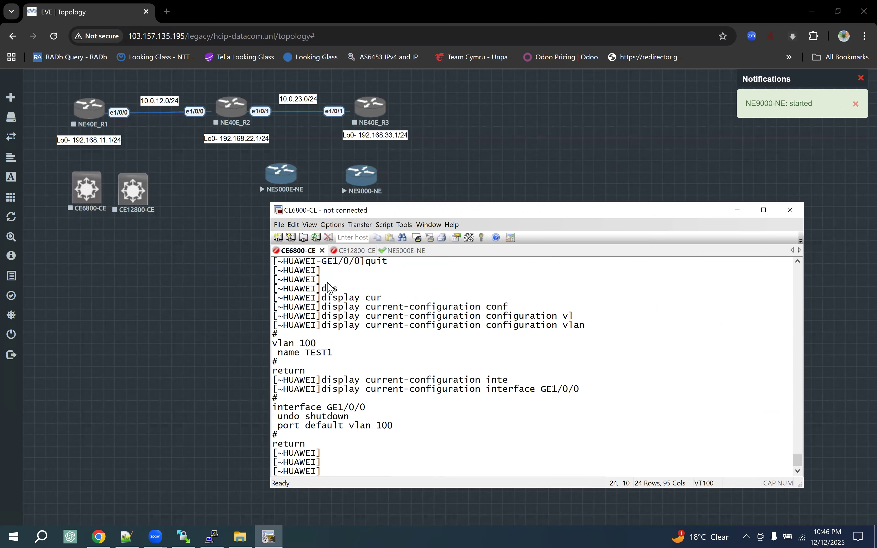
{"action": "left_click", "coordinate": [322, 250]}
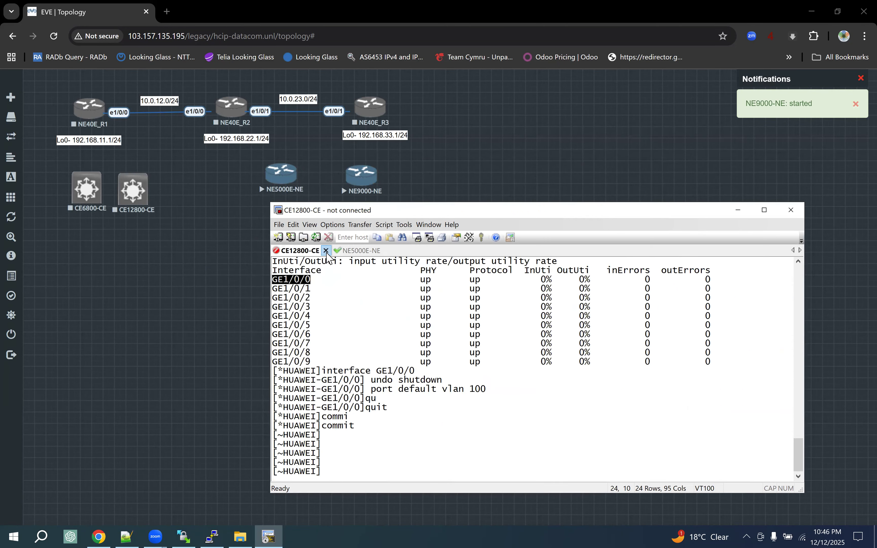
{"action": "left_click", "coordinate": [328, 250]}
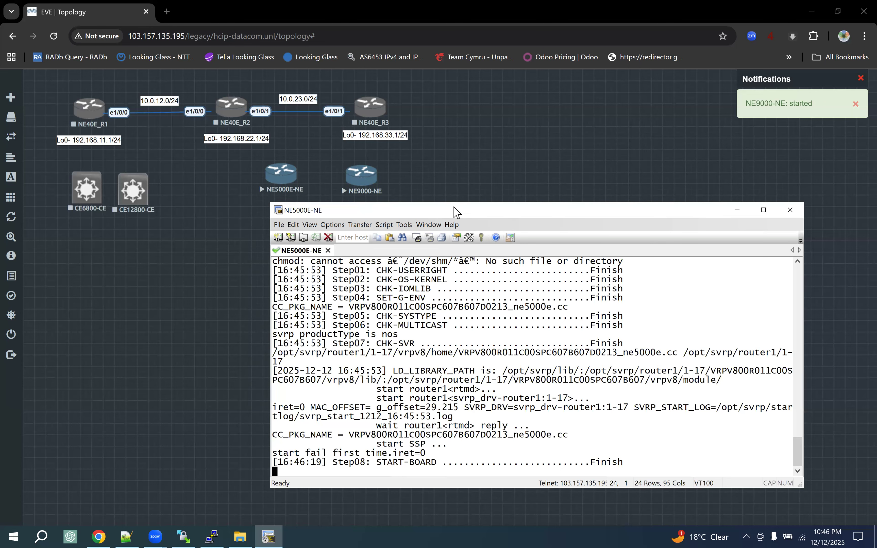
{"action": "left_click_drag", "start_coordinate": [454, 207], "coordinate": [496, 201]}
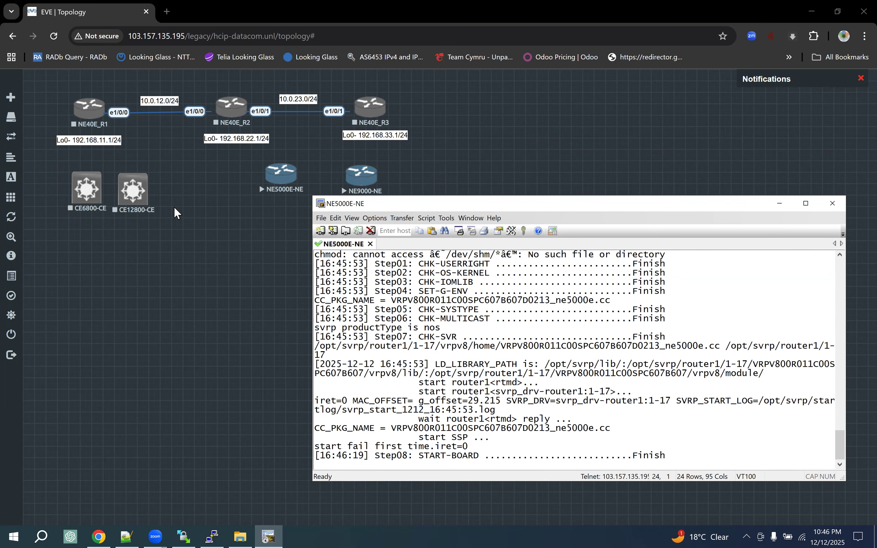
Move NE5000E-NE and NE9000-NE closer to CE12800-CE in the EVE topology and bring the NE5000E-NE console in SecureCRT forward
{"action": "left_click_drag", "start_coordinate": [276, 179], "coordinate": [210, 178]}
{"action": "left_click_drag", "start_coordinate": [357, 178], "coordinate": [270, 180]}
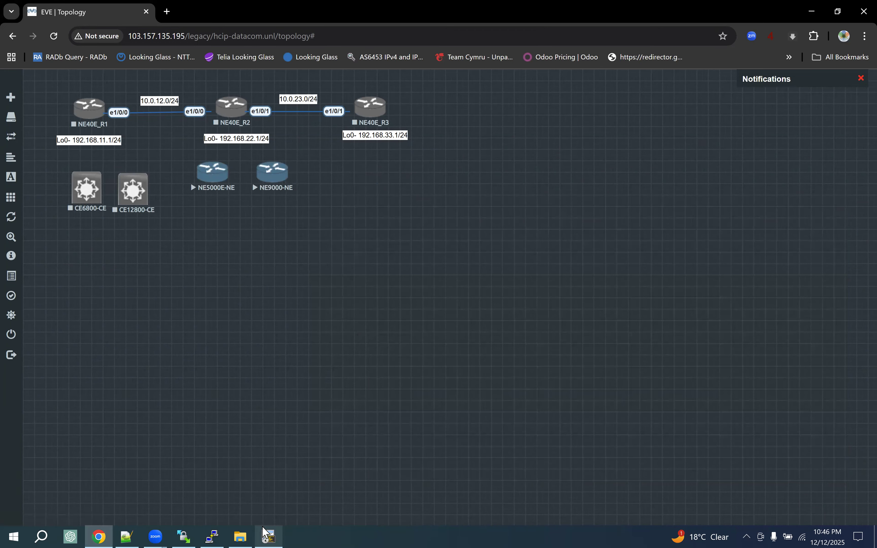
{"action": "left_click", "coordinate": [267, 534]}
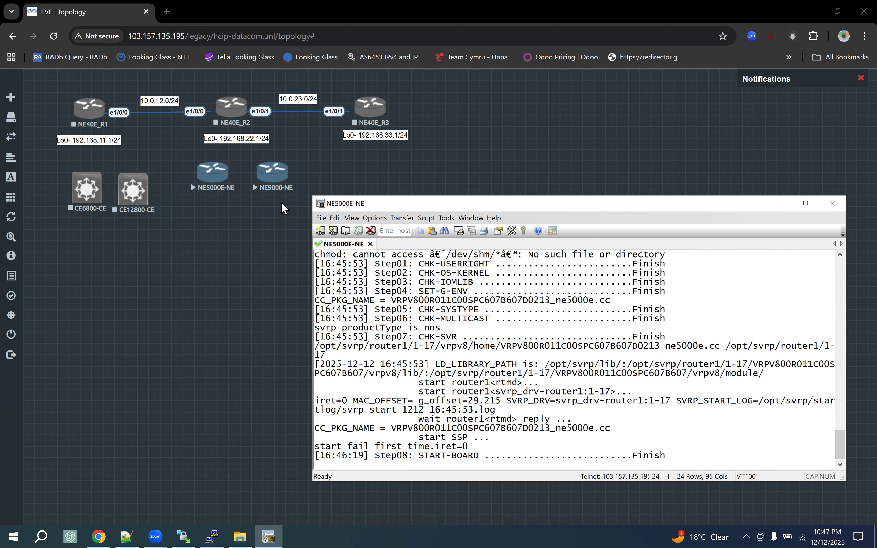
Open the console of the NE9000-NE node from the EVE topology in SecureCRT
{"action": "left_click", "coordinate": [272, 174]}
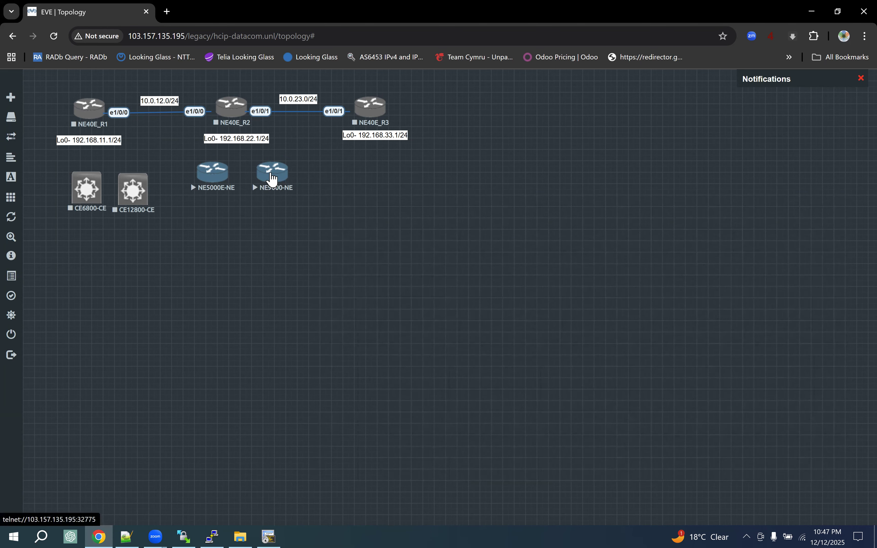
{"action": "left_click", "coordinate": [273, 179]}
{"action": "left_click", "coordinate": [436, 123]}
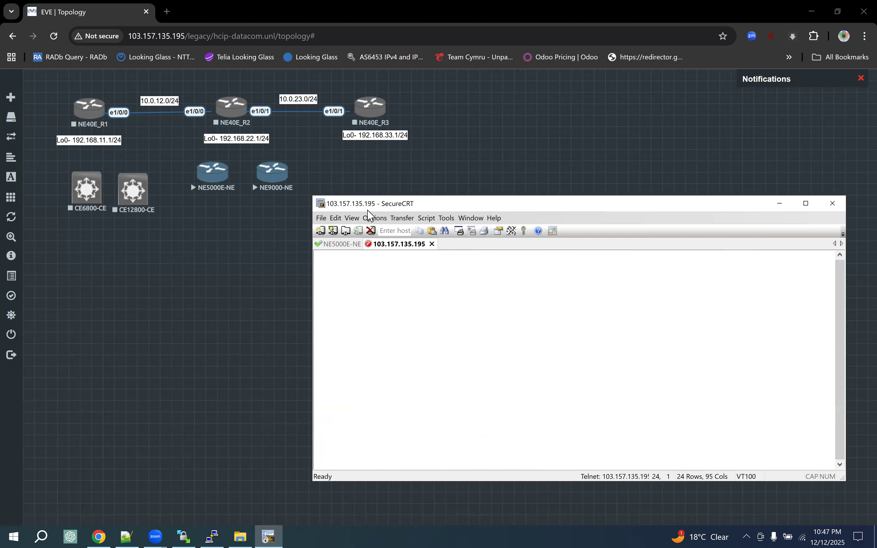
Review the RAM and other settings of the NE40E_R1, CE6800-CE and CE12800-CE nodes in EVE without saving changes
{"action": "right_click", "coordinate": [95, 121]}
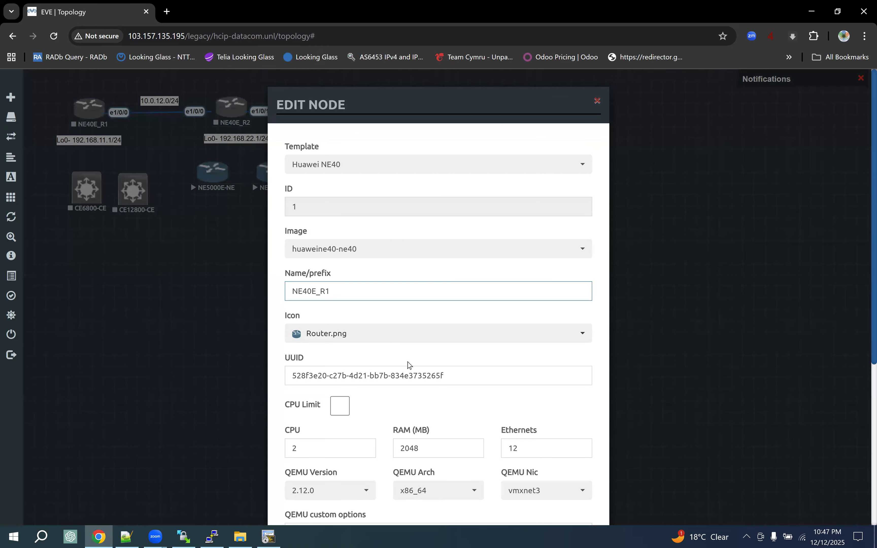
{"action": "double_click", "coordinate": [437, 447]}
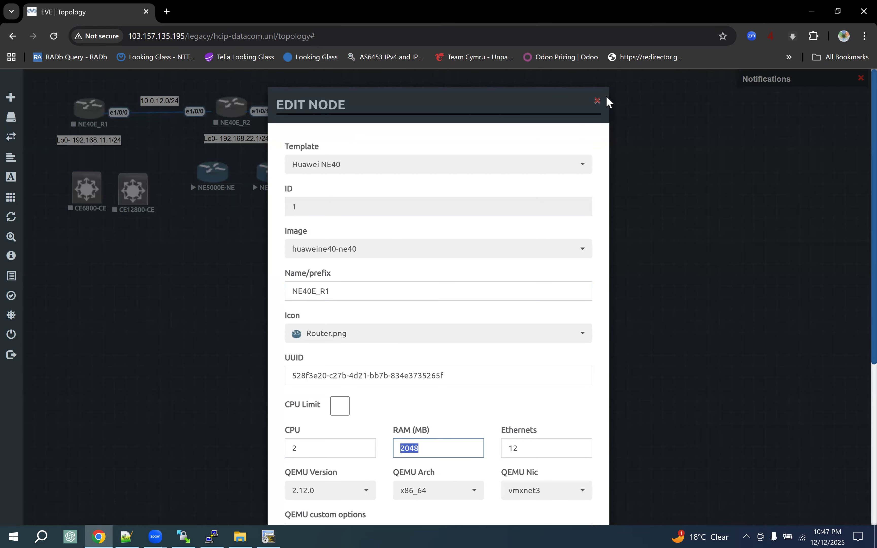
{"action": "left_click", "coordinate": [599, 101]}
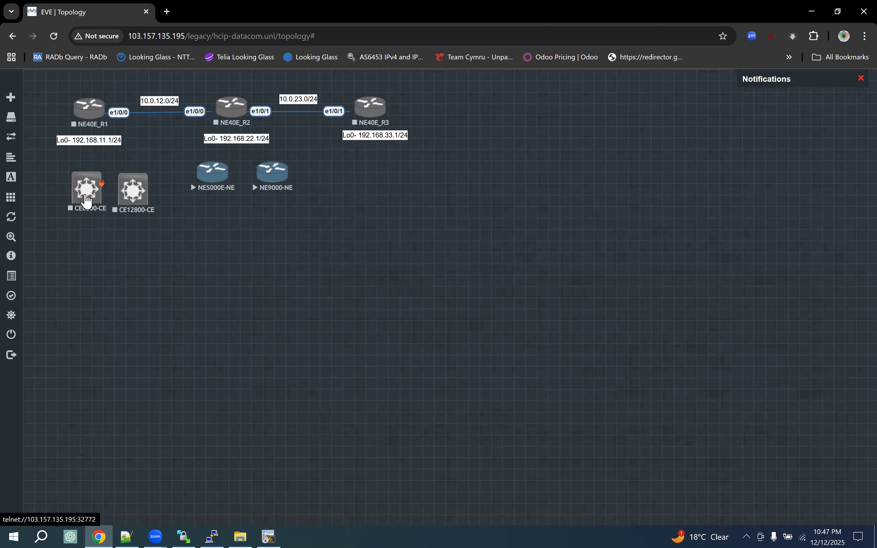
{"action": "right_click", "coordinate": [84, 196]}
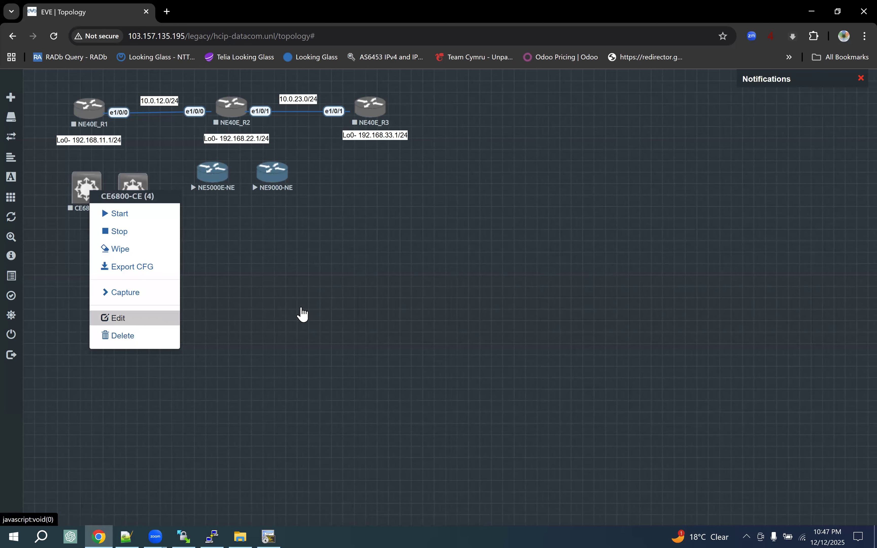
{"action": "left_click", "coordinate": [153, 319]}
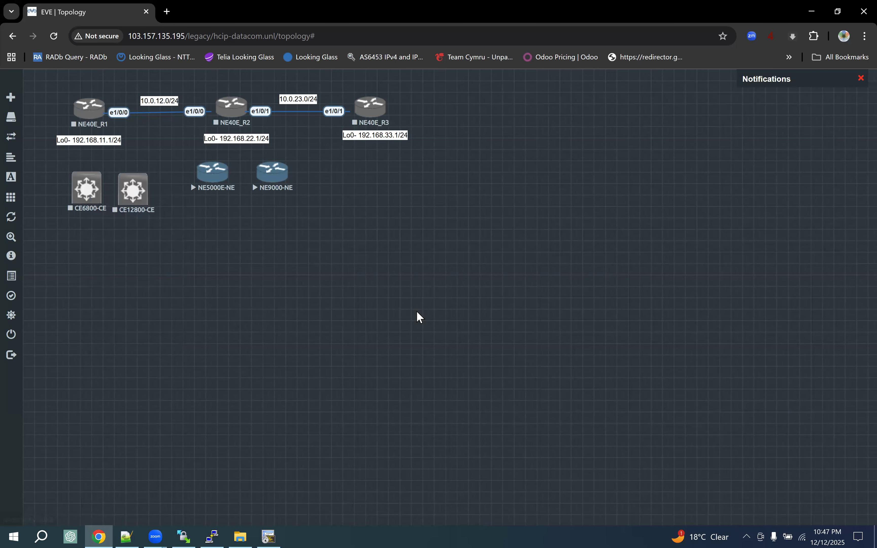
{"action": "left_click", "coordinate": [597, 103]}
{"action": "right_click", "coordinate": [138, 191]}
{"action": "left_click", "coordinate": [183, 322]}
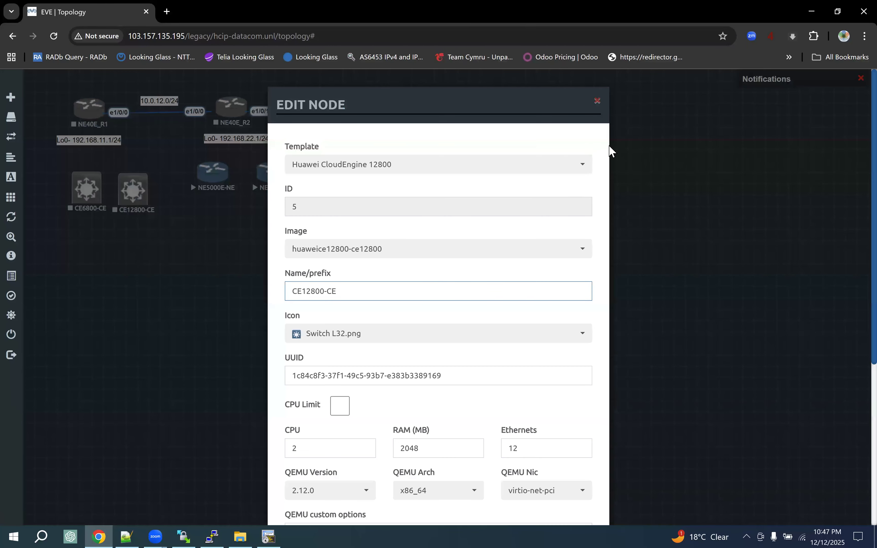
{"action": "left_click", "coordinate": [597, 102]}
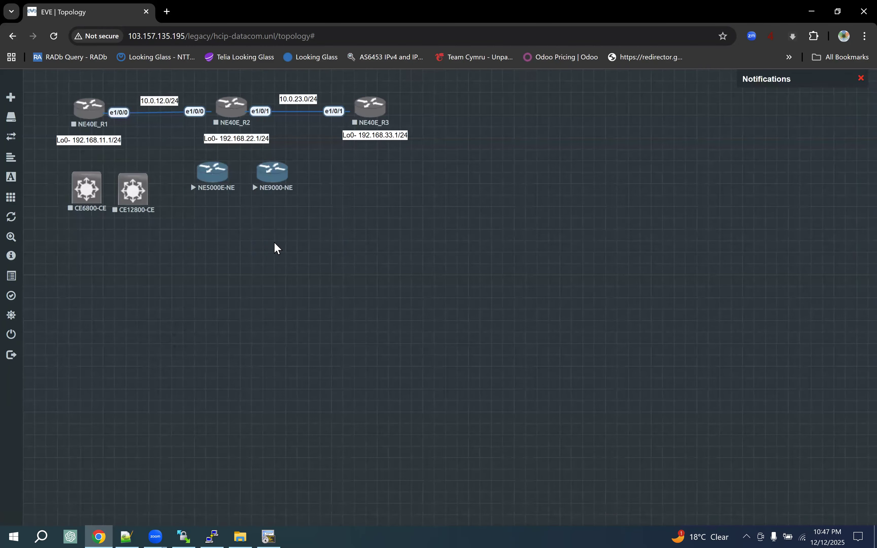
Add one Huawei AR1000v node with the template defaults to the EVE topology and place it below CE6800-CE
{"action": "right_click", "coordinate": [109, 270]}
{"action": "left_click", "coordinate": [145, 295]}
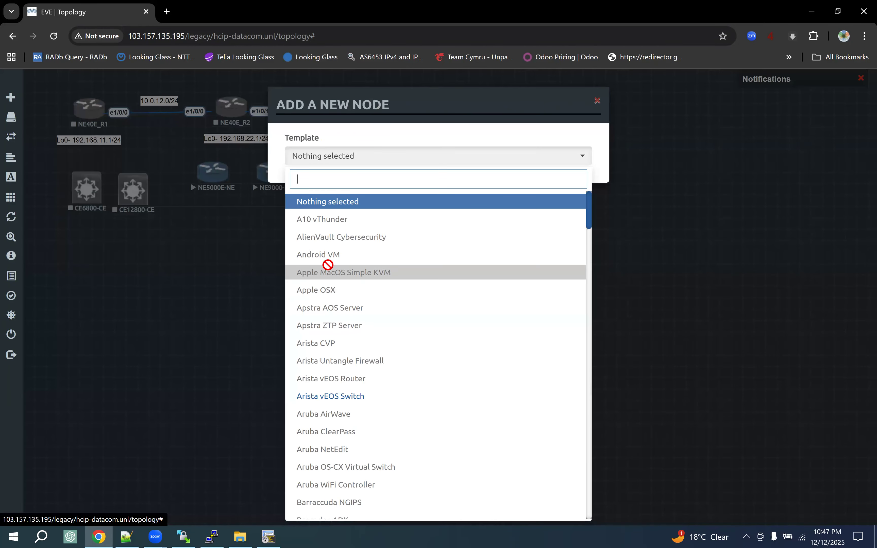
{"action": "type", "text": "hua"}
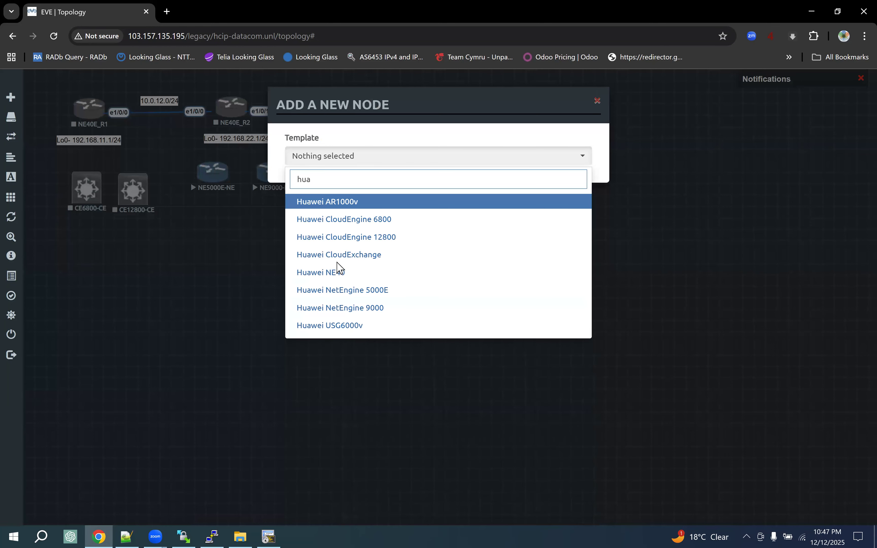
{"action": "left_click", "coordinate": [351, 203]}
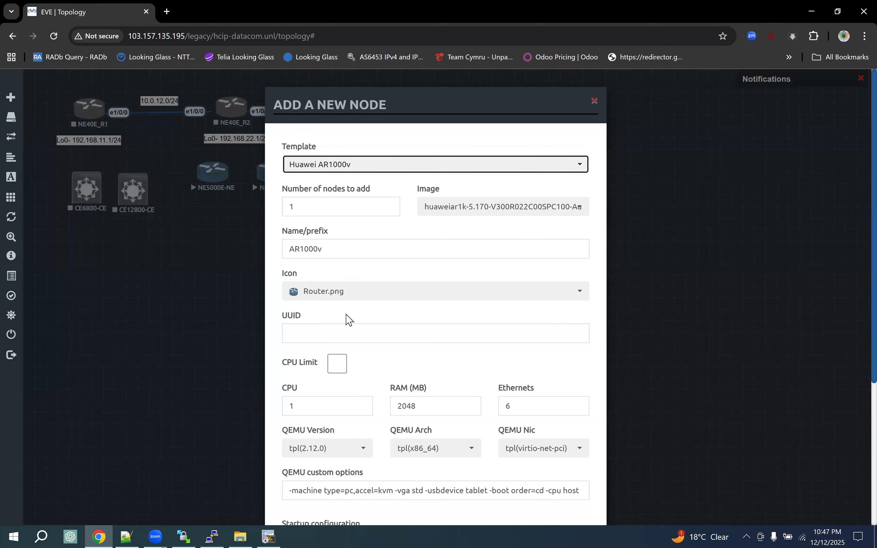
{"action": "scroll", "coordinate": [347, 318], "scroll_direction": "down", "scroll_amount": 5}
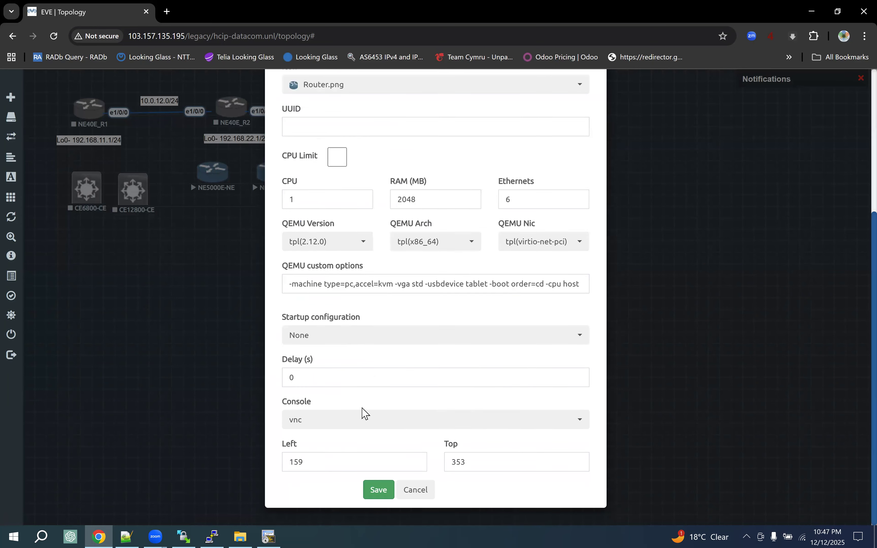
{"action": "left_click", "coordinate": [376, 490]}
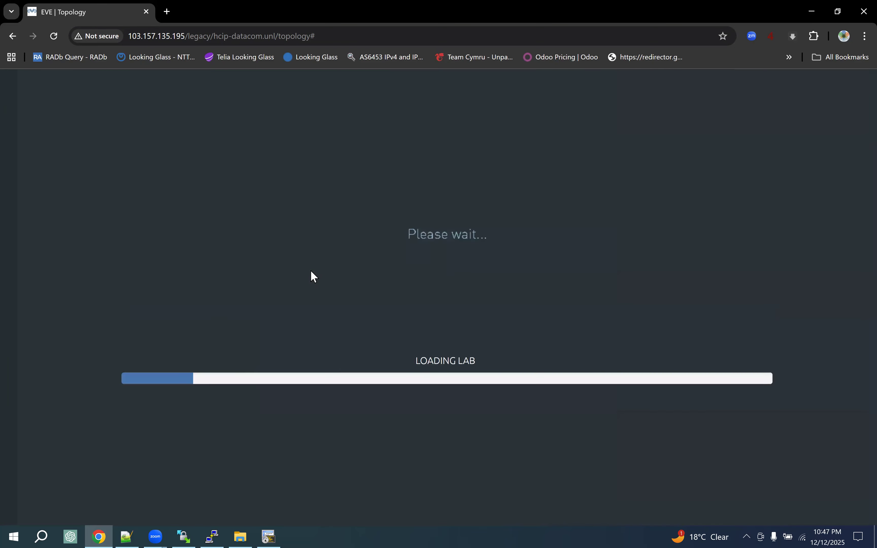
{"action": "left_click_drag", "start_coordinate": [131, 285], "coordinate": [88, 257]}
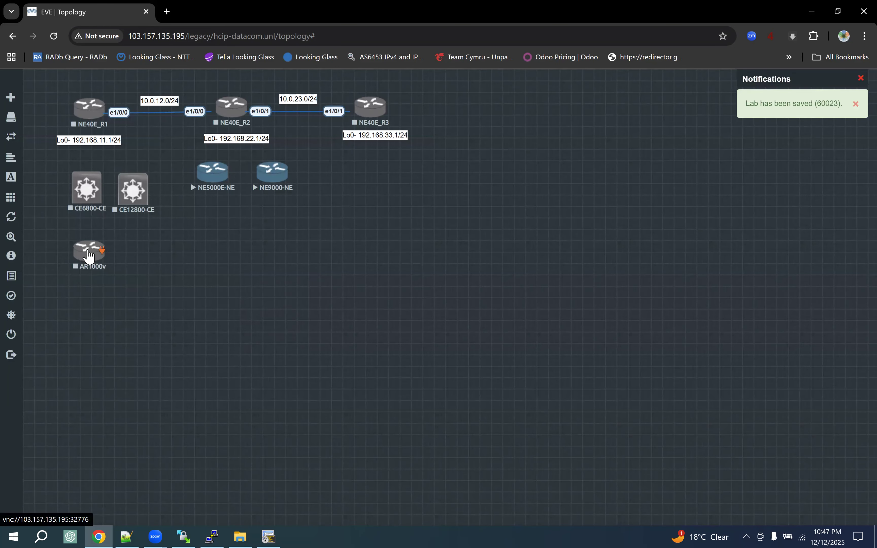
Review the RAM and CPU settings of the AR1000v node without saving changes
{"action": "right_click", "coordinate": [89, 256]}
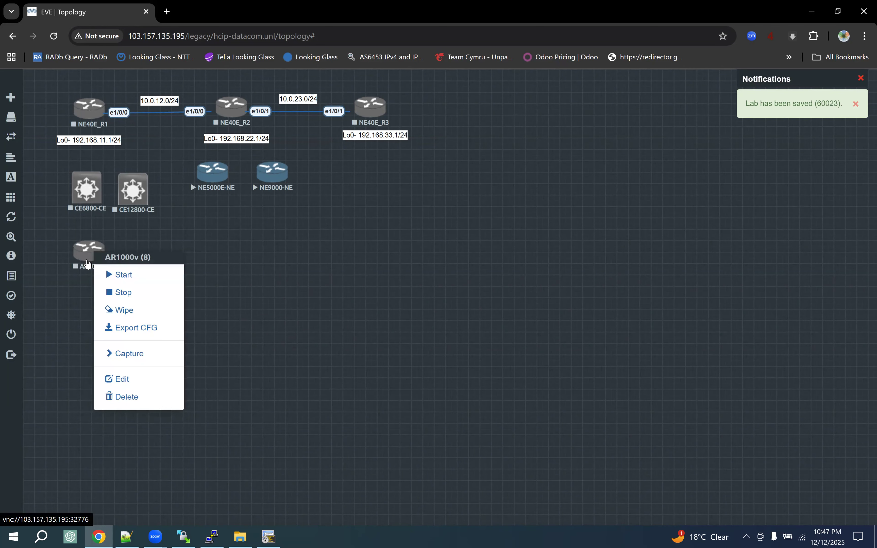
{"action": "left_click", "coordinate": [143, 380]}
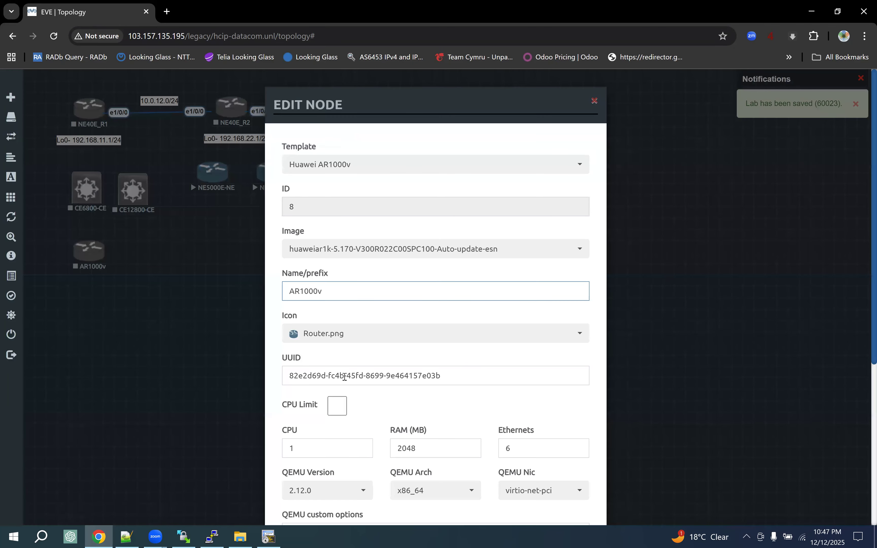
{"action": "double_click", "coordinate": [430, 456]}
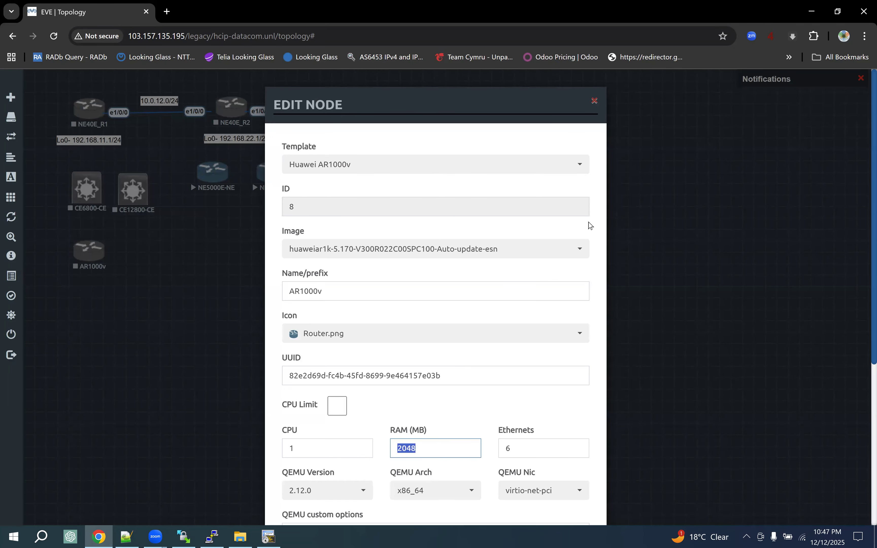
{"action": "key", "text": "shift+Tab"}
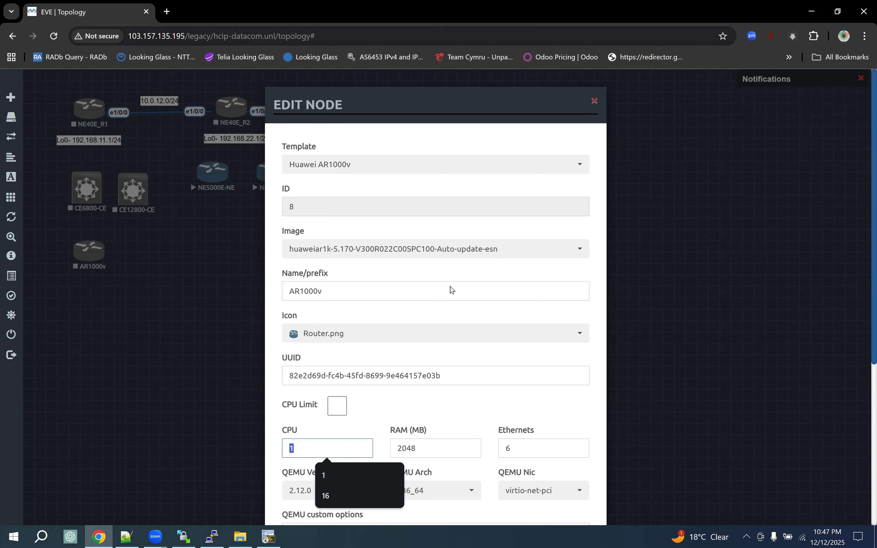
{"action": "left_click", "coordinate": [595, 103]}
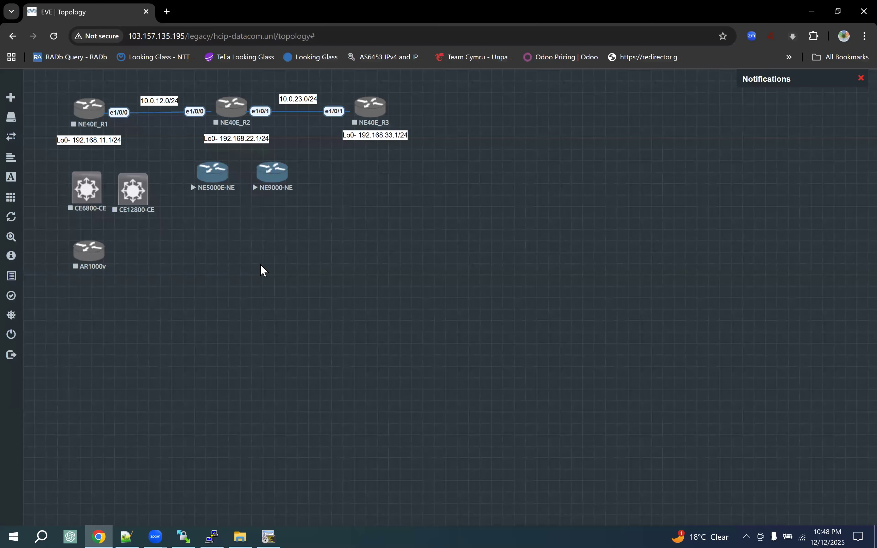
{"action": "left_click_drag", "start_coordinate": [58, 281], "coordinate": [101, 240]}
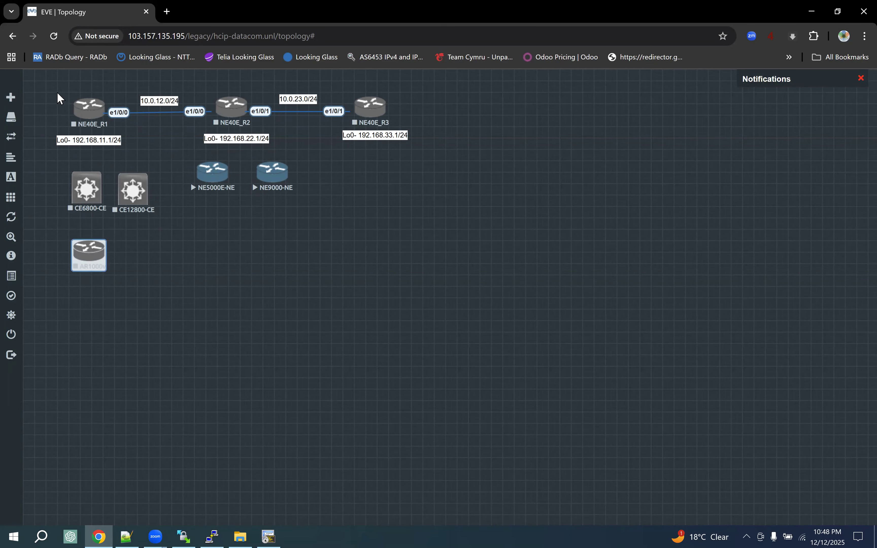
{"action": "left_click_drag", "start_coordinate": [57, 92], "coordinate": [100, 116]}
{"action": "left_click_drag", "start_coordinate": [53, 169], "coordinate": [192, 190]}
{"action": "left_click", "coordinate": [252, 234]}
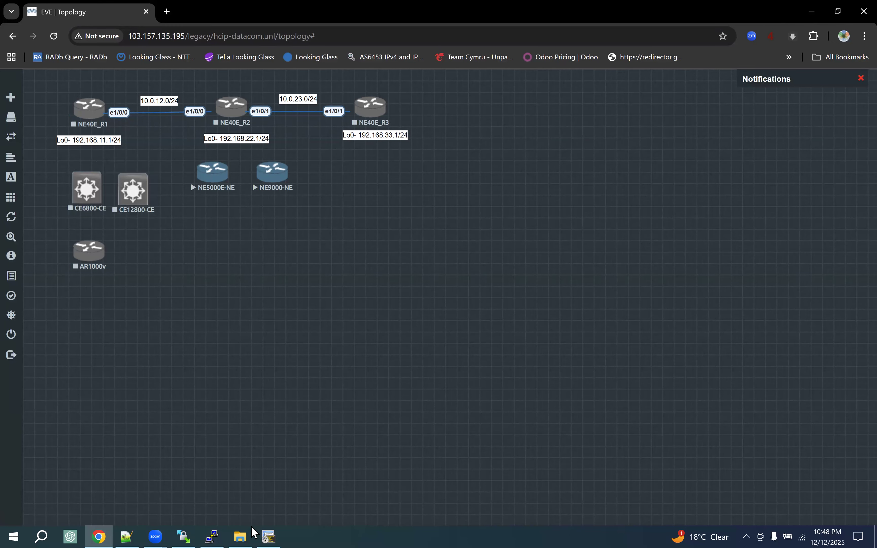
Switch to SecureCRT, move its window clear of the nodes and check the NE5000E-NE console for a responsive prompt
{"action": "left_click", "coordinate": [267, 534]}
{"action": "right_click", "coordinate": [267, 535]}
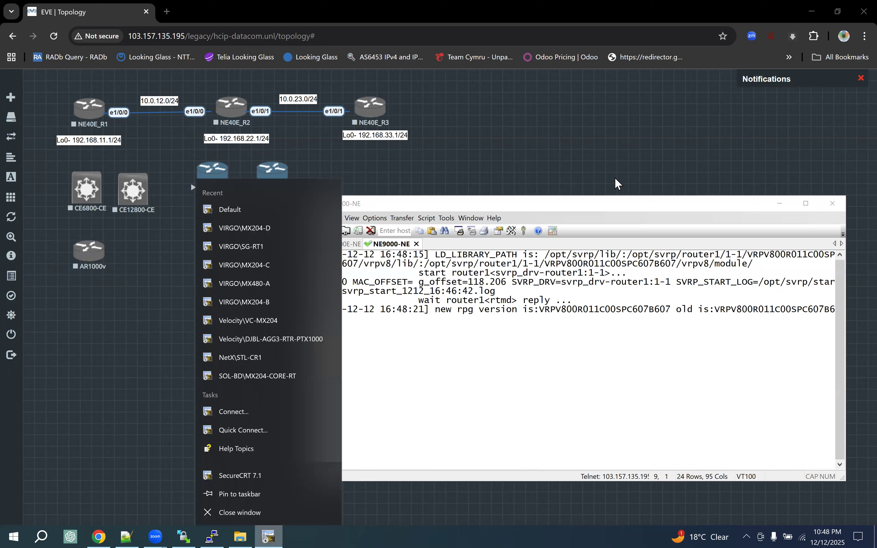
{"action": "left_click_drag", "start_coordinate": [558, 210], "coordinate": [545, 186]}
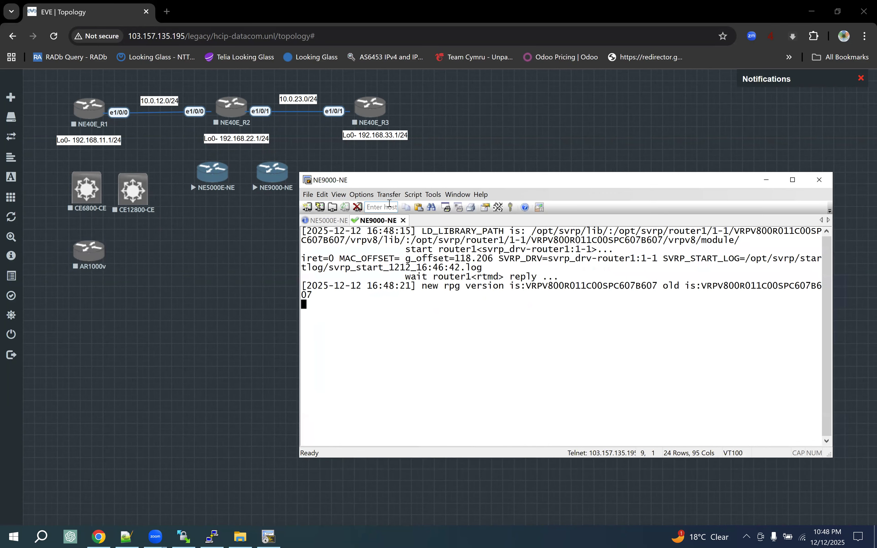
{"action": "left_click", "coordinate": [331, 221]}
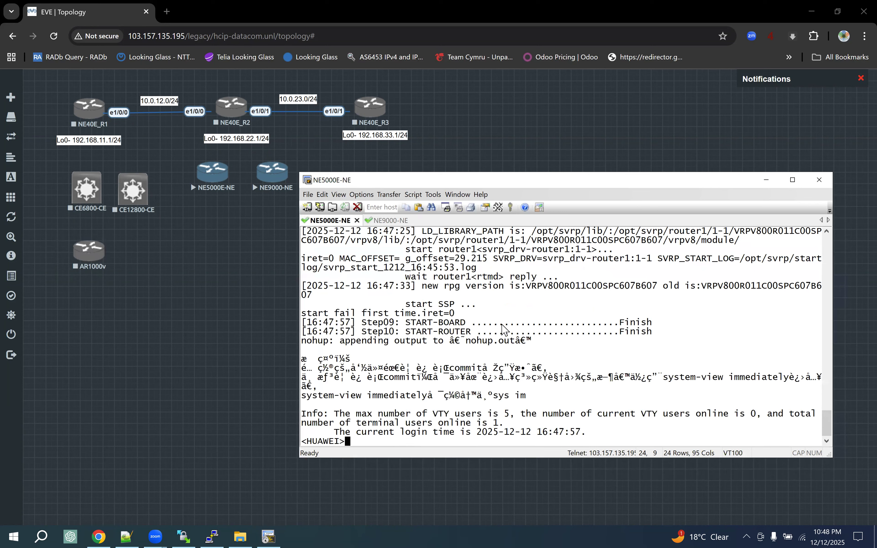
{"action": "key", "text": "Return"}
{"action": "key", "text": "Return"}
{"action": "key", "text": "Return"}
{"action": "key", "text": "Return"}
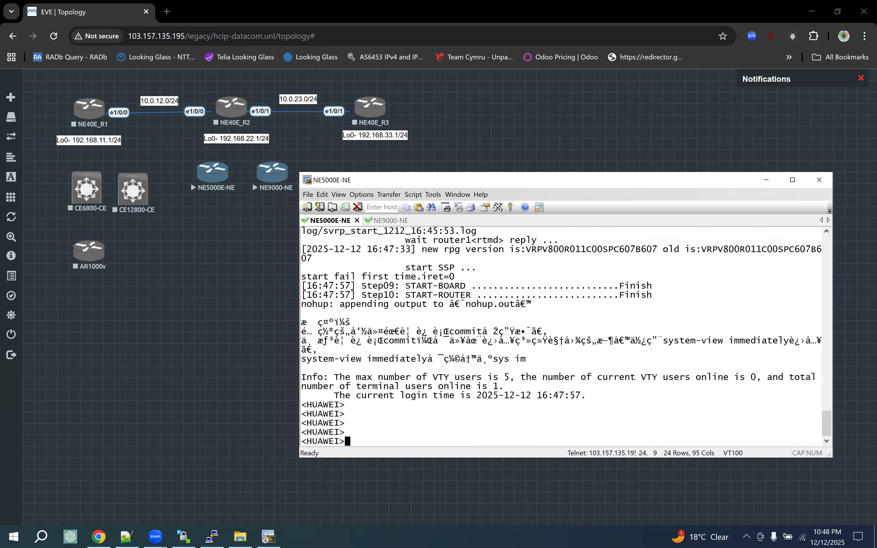
Enter system view on the NE5000E-NE console
{"action": "type", "text": "sy"}
{"action": "key", "text": "Tab"}
{"action": "key", "text": "Return"}
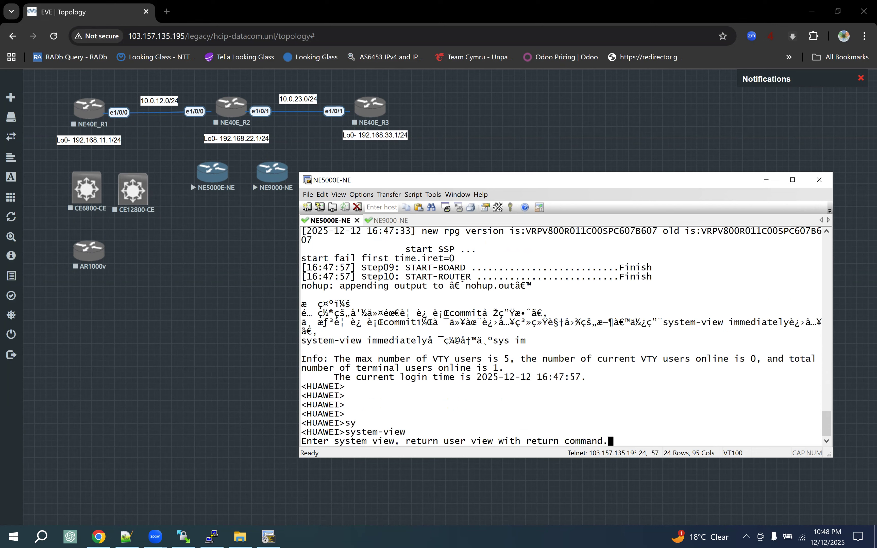
{"action": "key", "text": "Return"}
{"action": "key", "text": "Return"}
Display the software version of NE5000E-NE and highlight the version and model in the output
{"action": "type", "text": "dis"}
{"action": "key", "text": "Tab"}
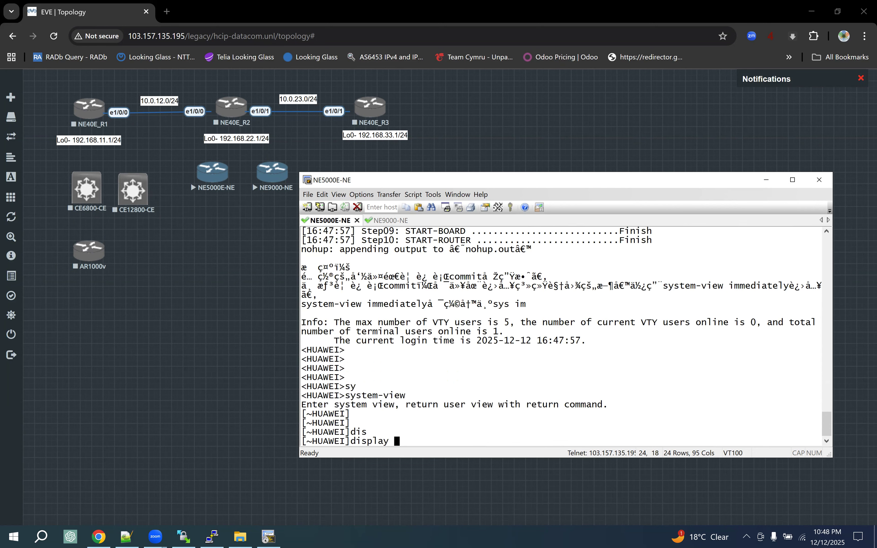
{"action": "type", "text": "ver"}
{"action": "key", "text": "Tab"}
{"action": "key", "text": "Return"}
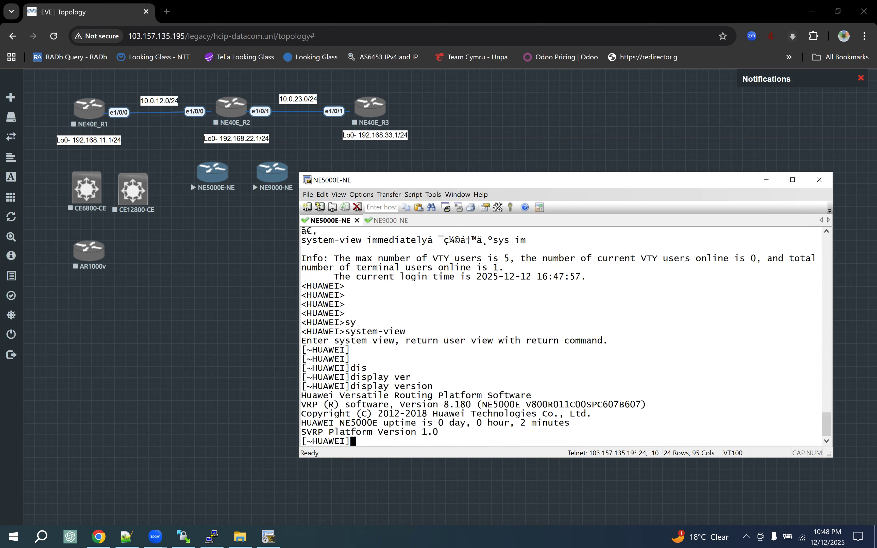
{"action": "double_click", "coordinate": [449, 405]}
{"action": "left_click_drag", "start_coordinate": [489, 405], "coordinate": [525, 406]}
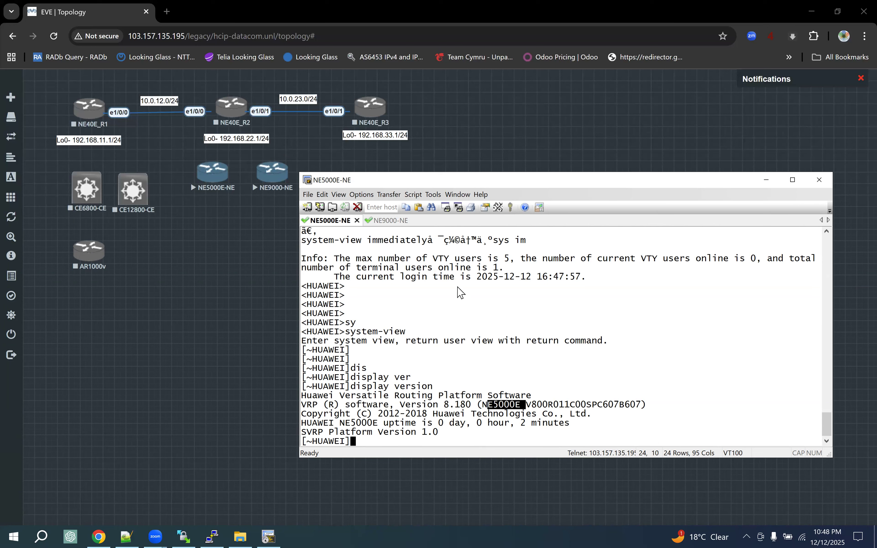
Bring the NE9000-NE console forward in SecureCRT and enter system view
{"action": "left_click", "coordinate": [388, 222]}
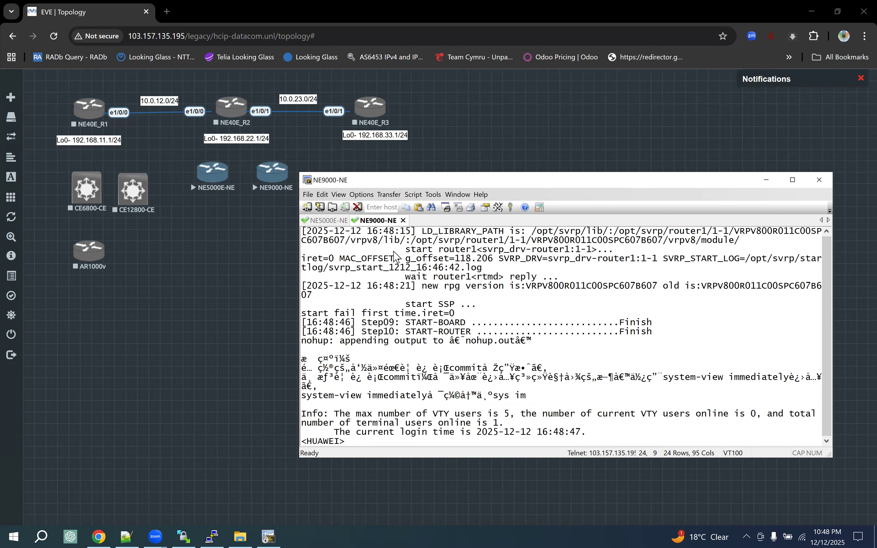
{"action": "key", "text": "Return"}
{"action": "key", "text": "Return"}
{"action": "type", "text": "sy"}
{"action": "key", "text": "Tab"}
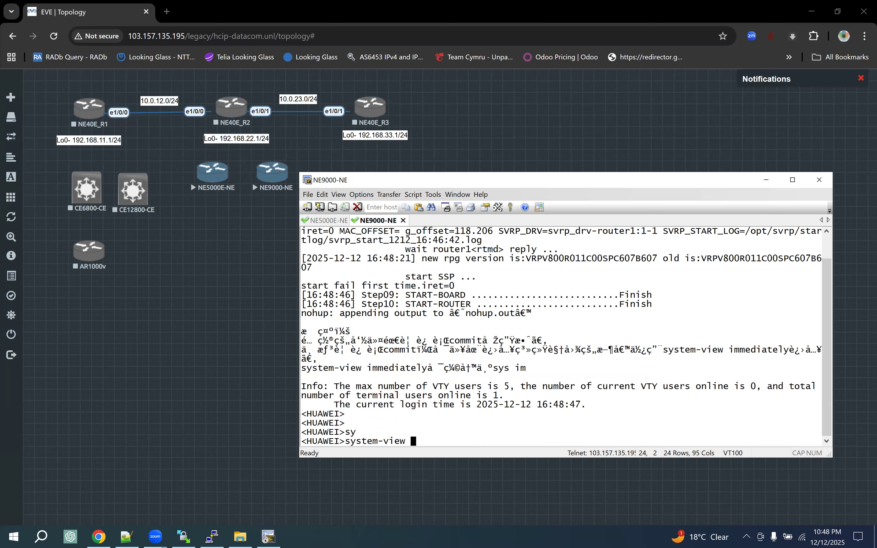
{"action": "key", "text": "Return"}
{"action": "key", "text": "Return"}
{"action": "key", "text": "Return"}
Display the software version of NE9000-NE, check the version and model in the output, and minimize SecureCRT
{"action": "type", "text": "dis"}
{"action": "key", "text": "Tab"}
{"action": "type", "text": "ver"}
{"action": "key", "text": "Tab"}
{"action": "key", "text": "Return"}
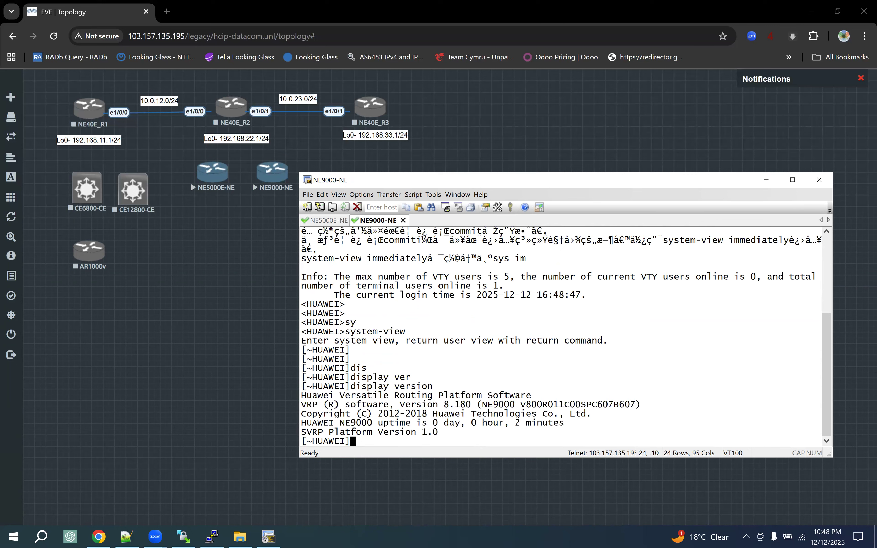
{"action": "left_click_drag", "start_coordinate": [439, 404], "coordinate": [467, 404]}
{"action": "left_click_drag", "start_coordinate": [488, 404], "coordinate": [510, 406]}
{"action": "left_click", "coordinate": [536, 381]}
{"action": "left_click_drag", "start_coordinate": [362, 180], "coordinate": [383, 174]}
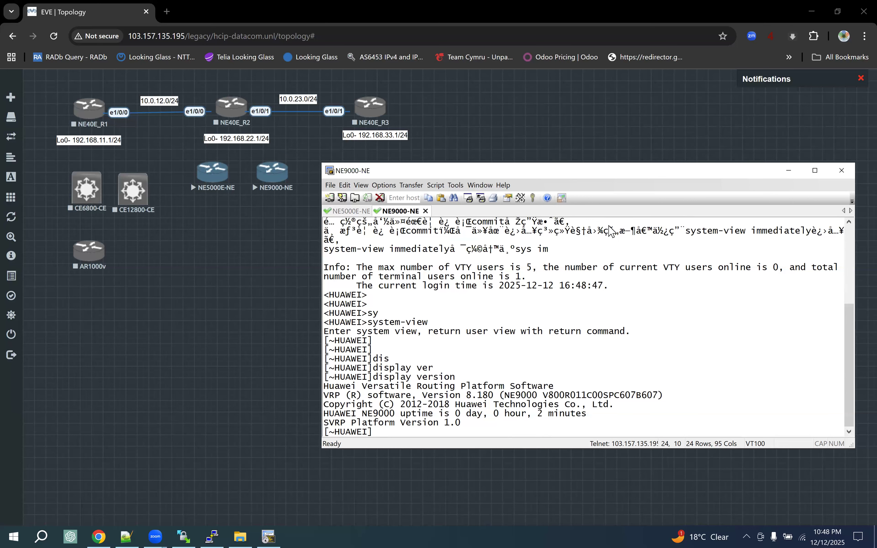
{"action": "left_click", "coordinate": [783, 176]}
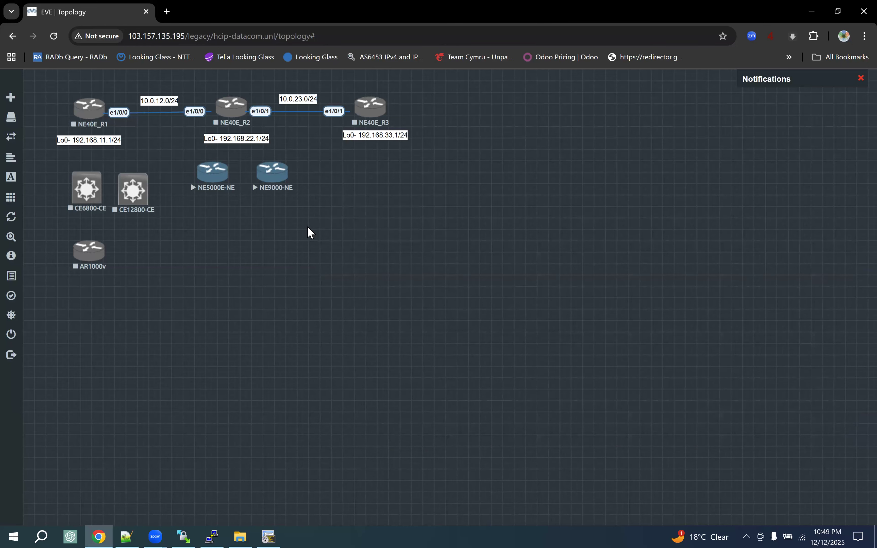
Switch to File Explorer, browse to Documents > Training > Huawei > HCIP-Datacom > 2025 and select HCIP-Datacom-Core Technology V1.0 Training Material.pdf
{"action": "left_click", "coordinate": [240, 536]}
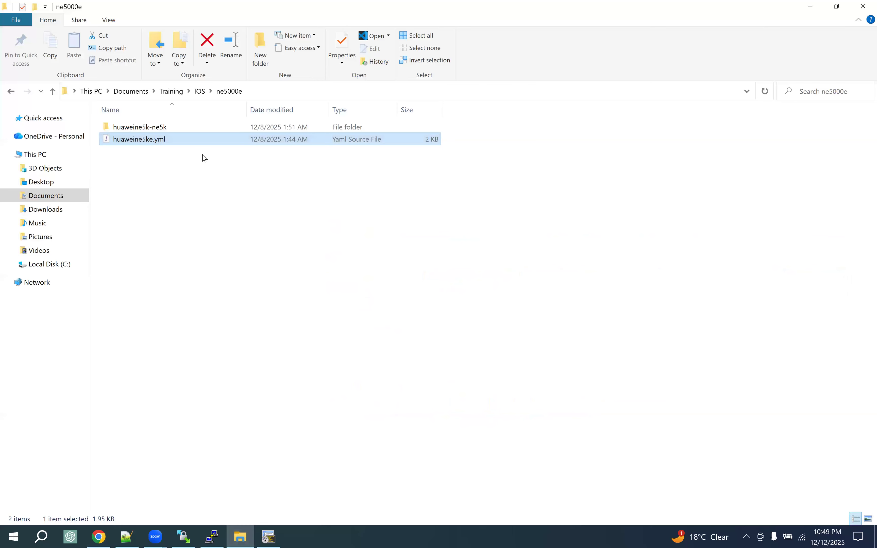
{"action": "left_click", "coordinate": [171, 91]}
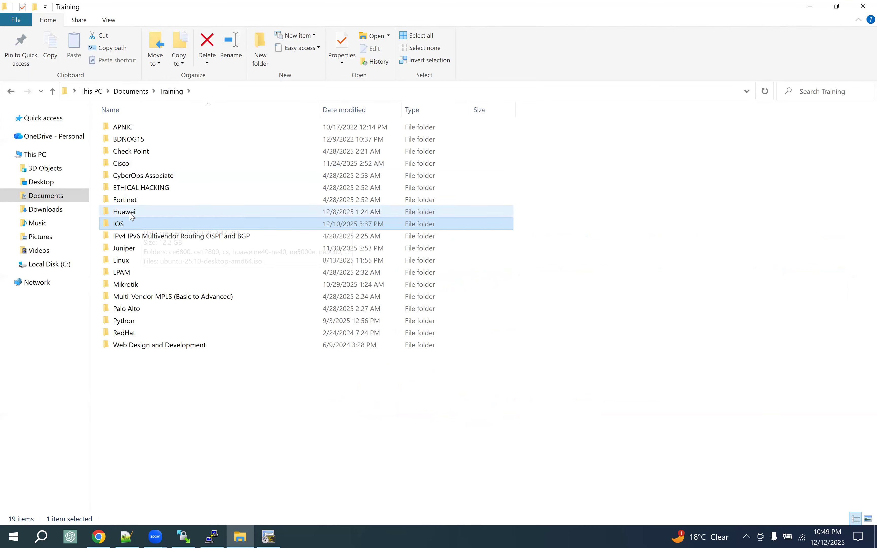
{"action": "double_click", "coordinate": [145, 210]}
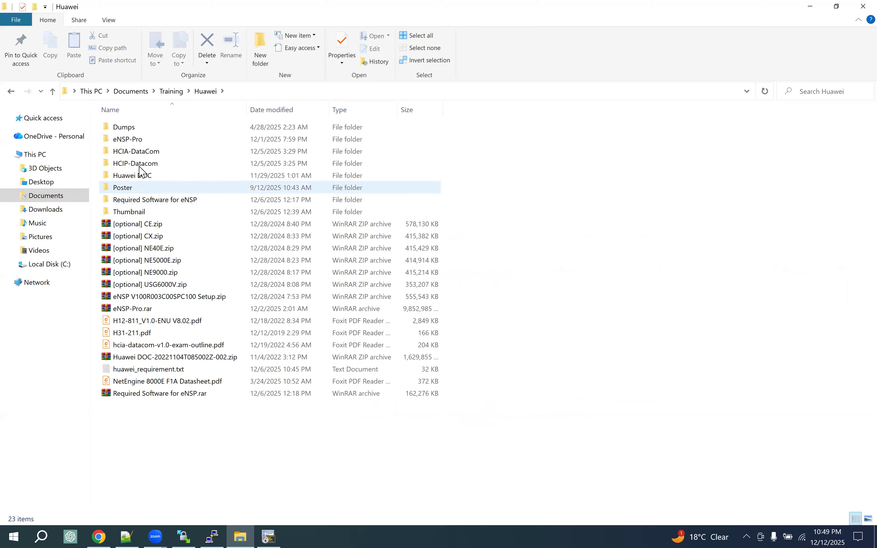
{"action": "double_click", "coordinate": [139, 166]}
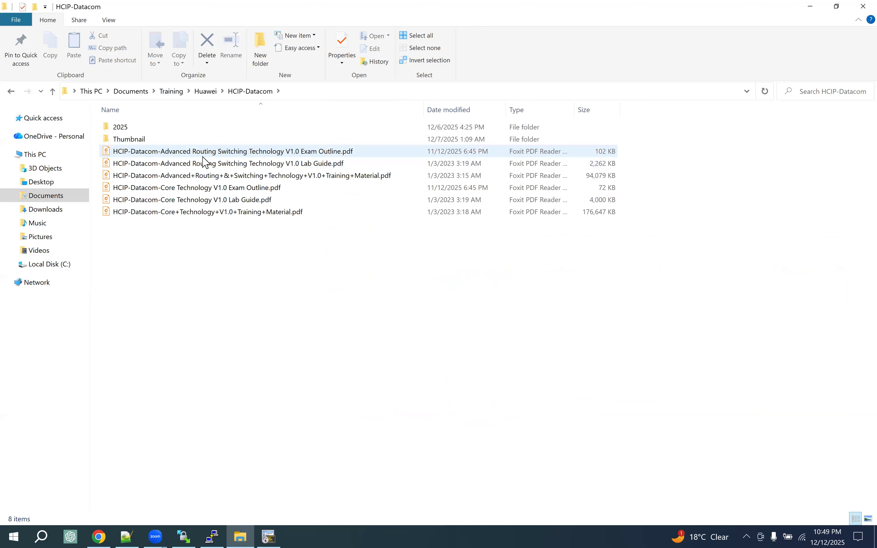
{"action": "double_click", "coordinate": [127, 127]}
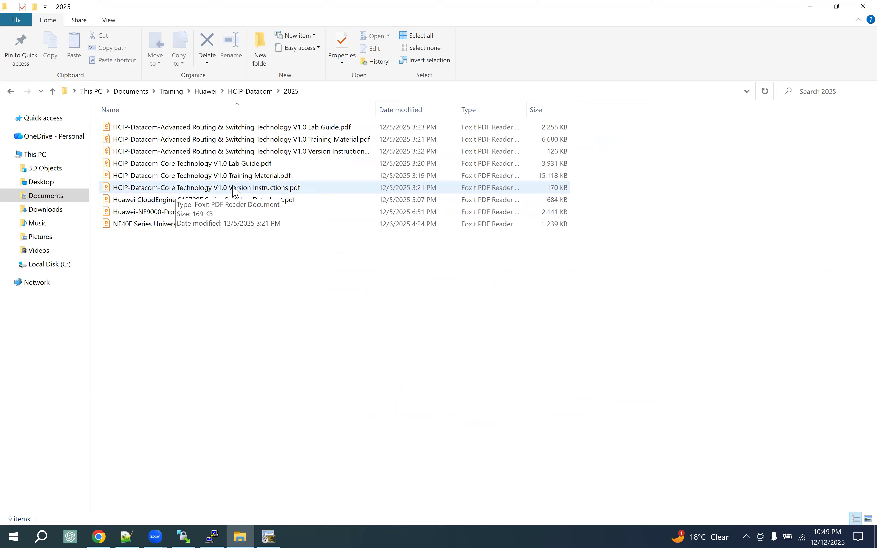
{"action": "left_click", "coordinate": [227, 180]}
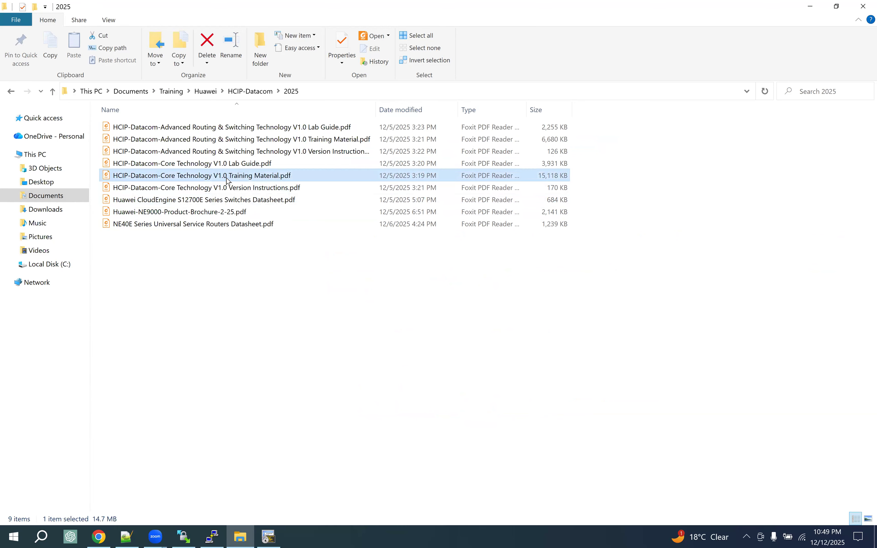